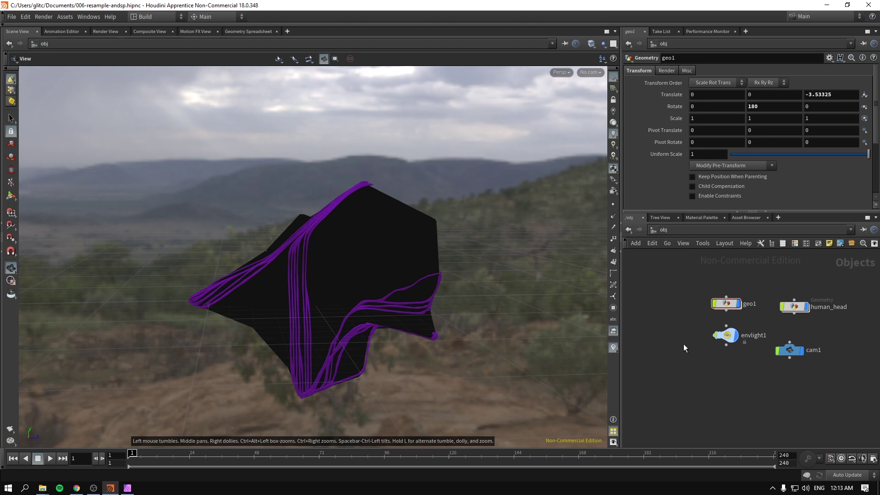
Step: Examine the node network inside the geo1 object, view its model, and return to the object level
{"action": "left_click", "coordinate": [725, 304]}
{"action": "double_click", "coordinate": [725, 303]}
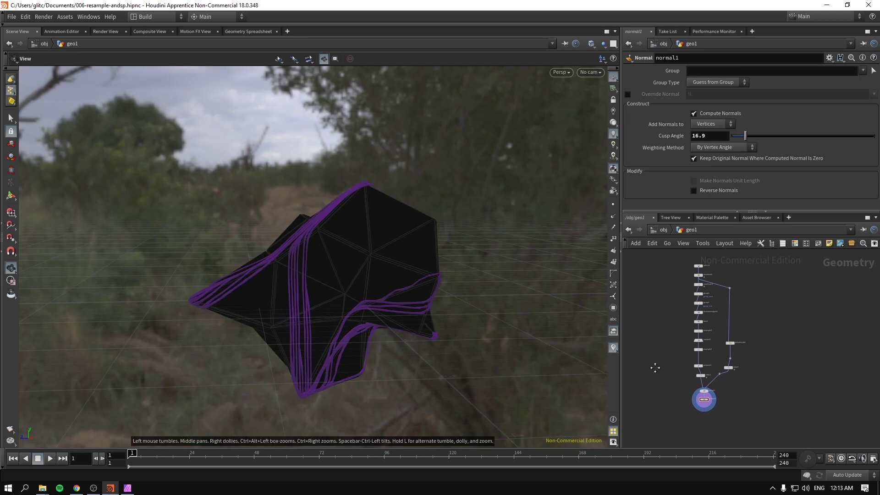
{"action": "mouse_move", "coordinate": [310, 284]}
{"action": "left_mouse_down"}
{"action": "mouse_move", "coordinate": [304, 298]}
{"action": "mouse_move", "coordinate": [287, 290]}
{"action": "mouse_move", "coordinate": [302, 286]}
{"action": "left_mouse_up"}
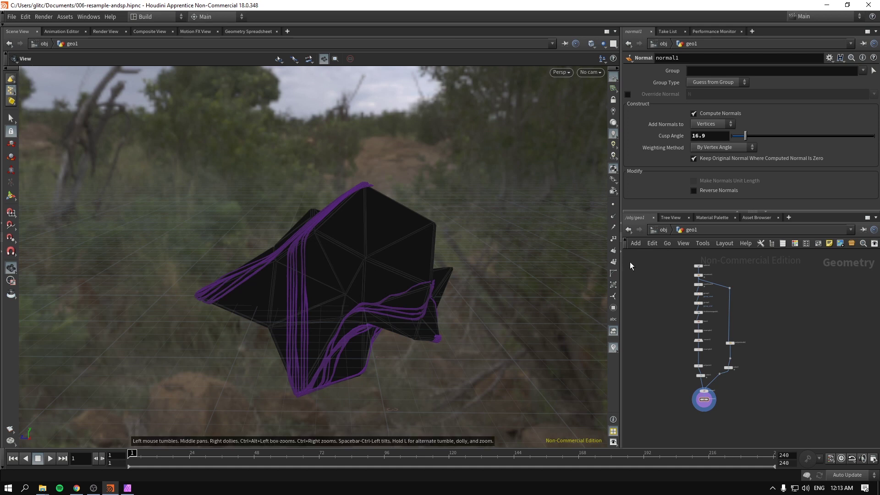
{"action": "left_click", "coordinate": [659, 229]}
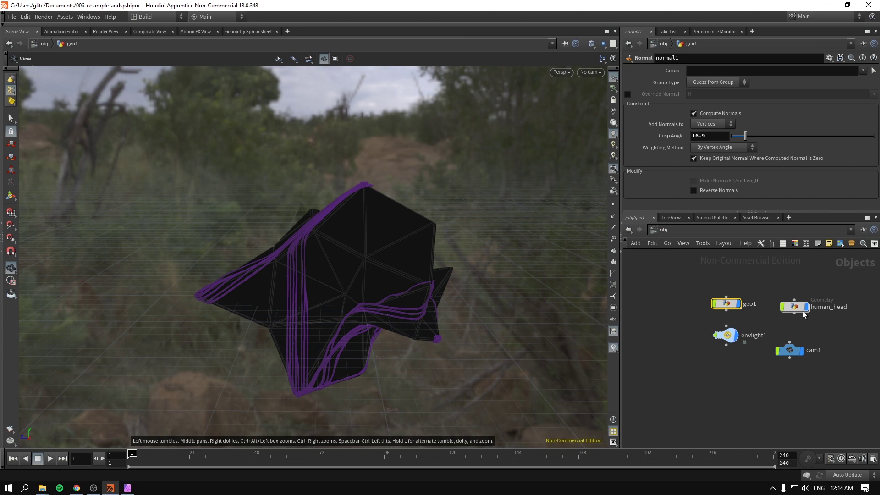
Step: Select the human_head object and examine its head model with the coloured curves from close up
{"action": "left_click", "coordinate": [802, 311]}
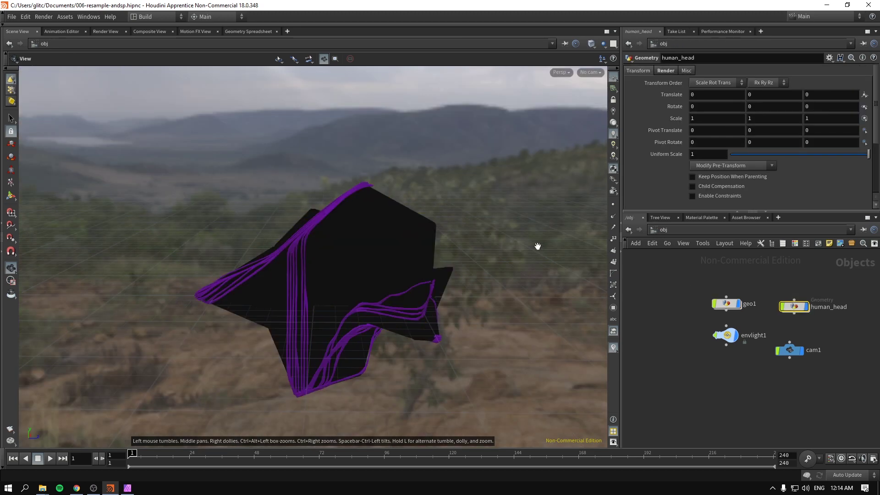
{"action": "left_click_drag", "start_coordinate": [536, 247], "coordinate": [554, 269]}
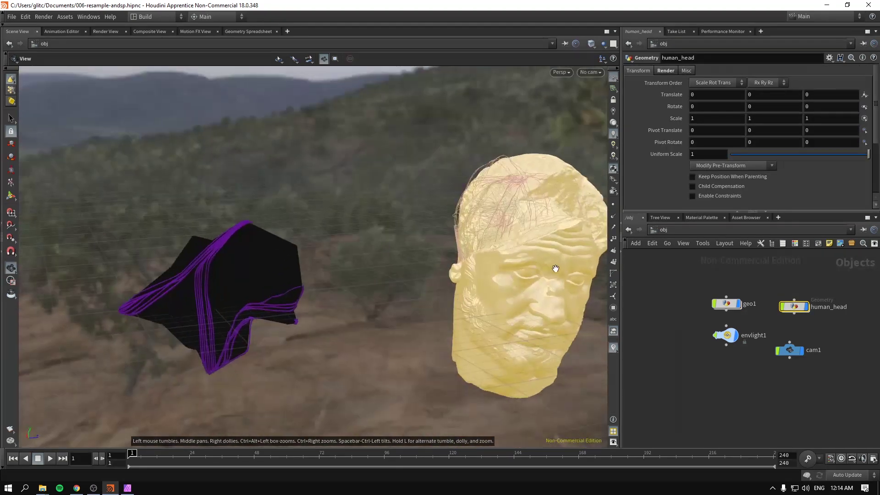
{"action": "middle_click_drag", "start_coordinate": [554, 269], "coordinate": [381, 255]}
{"action": "right_click_drag", "start_coordinate": [381, 255], "coordinate": [402, 245]}
{"action": "left_click_drag", "start_coordinate": [403, 246], "coordinate": [408, 273]}
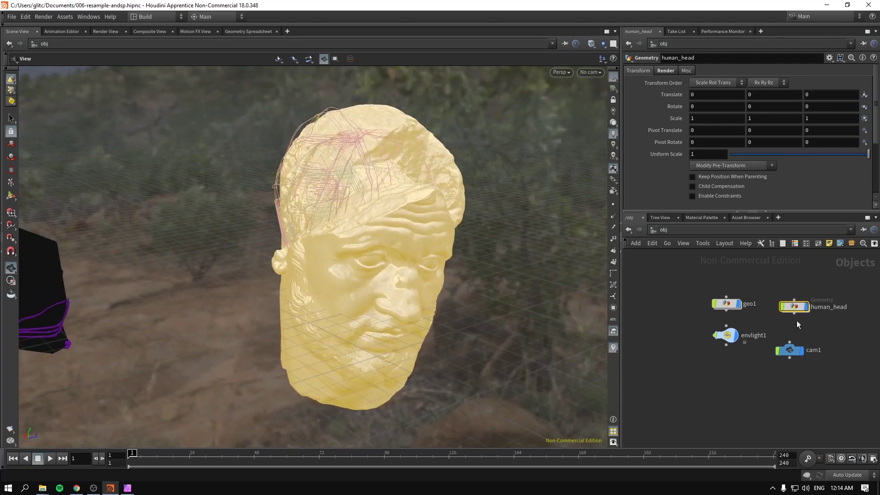
{"action": "left_click", "coordinate": [744, 397]}
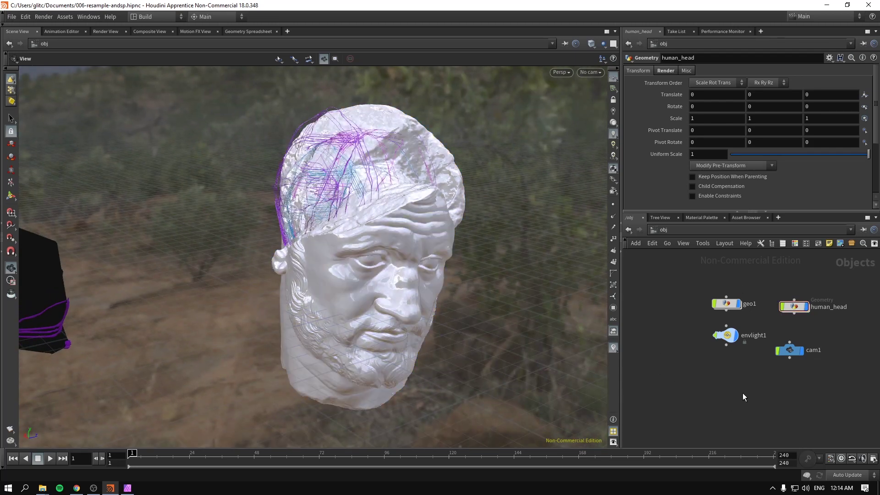
{"action": "left_click_drag", "start_coordinate": [319, 231], "coordinate": [532, 234]}
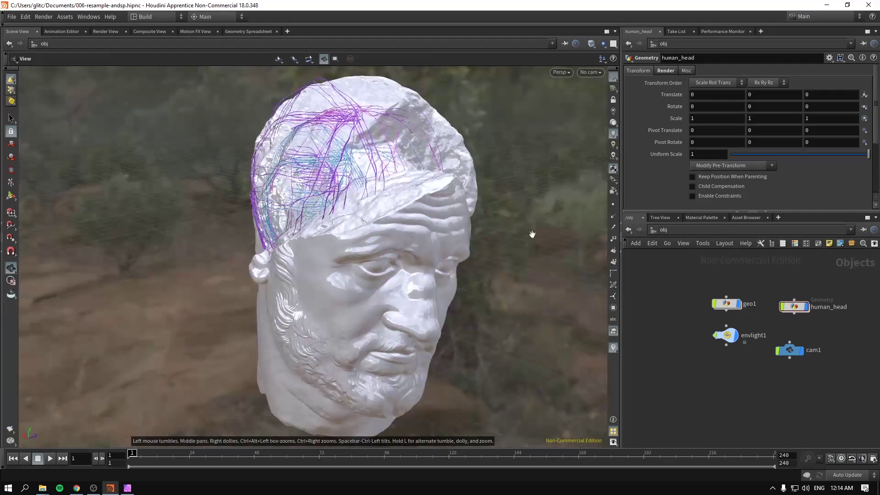
Step: Examine the principled shader setup in the mat network and return to the object network
{"action": "left_click", "coordinate": [654, 229]}
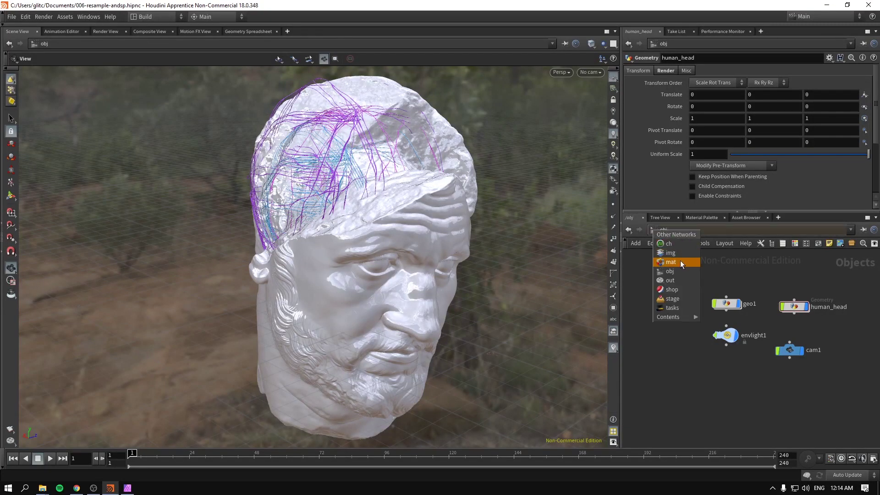
{"action": "left_click", "coordinate": [680, 260]}
{"action": "scroll", "coordinate": [680, 384], "scroll_direction": "up", "scroll_amount": 2}
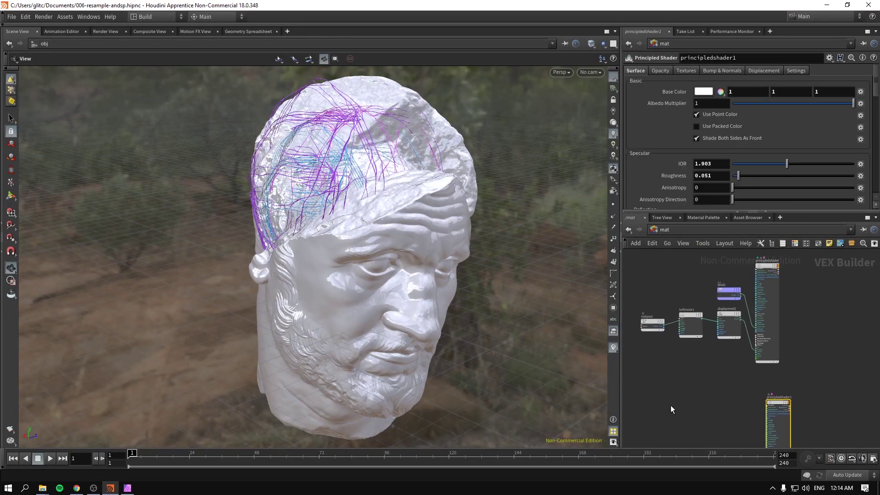
{"action": "left_click_drag", "start_coordinate": [702, 376], "coordinate": [766, 389]}
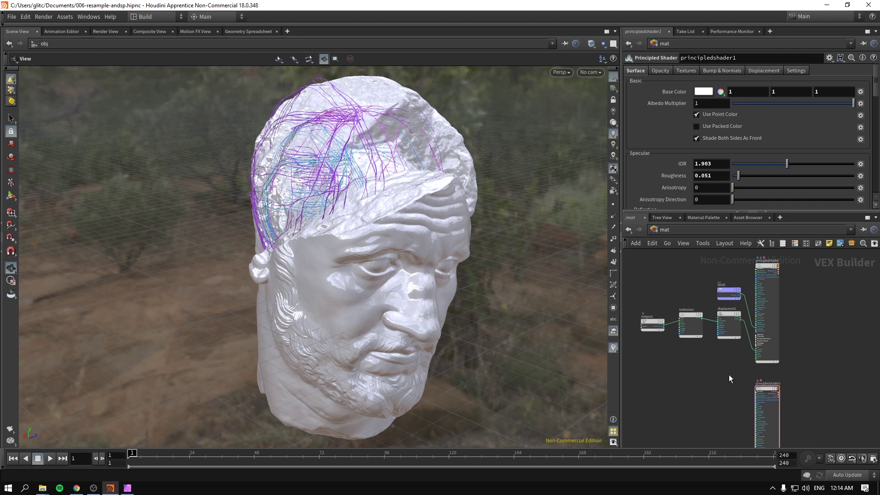
{"action": "left_click", "coordinate": [663, 231]}
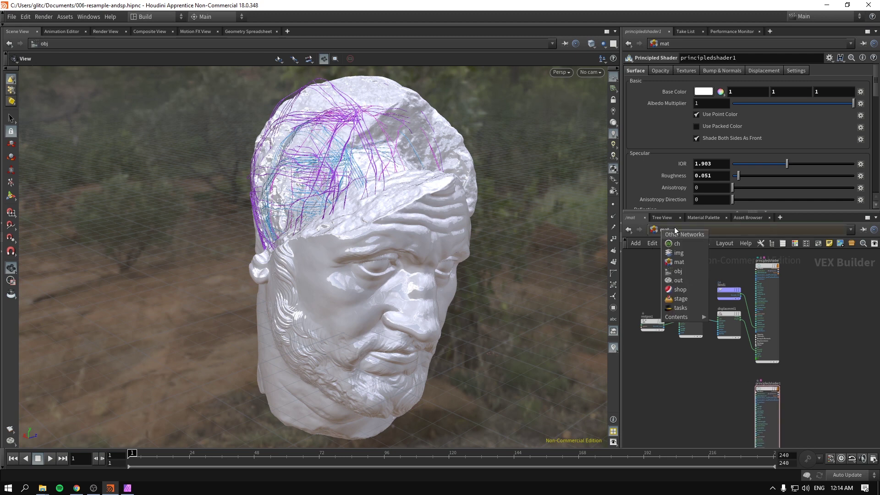
{"action": "left_click", "coordinate": [708, 229]}
{"action": "scroll", "coordinate": [720, 325], "scroll_direction": "up", "scroll_amount": 3}
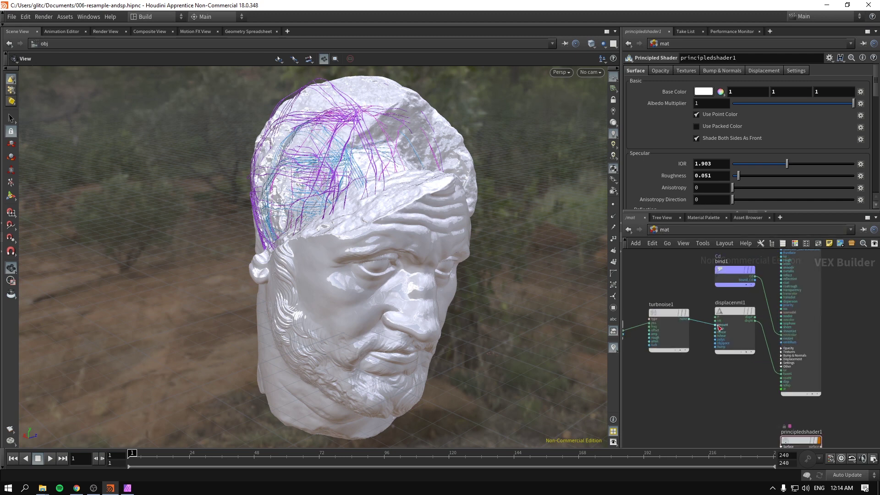
{"action": "left_click", "coordinate": [660, 232]}
{"action": "left_click", "coordinate": [679, 275]}
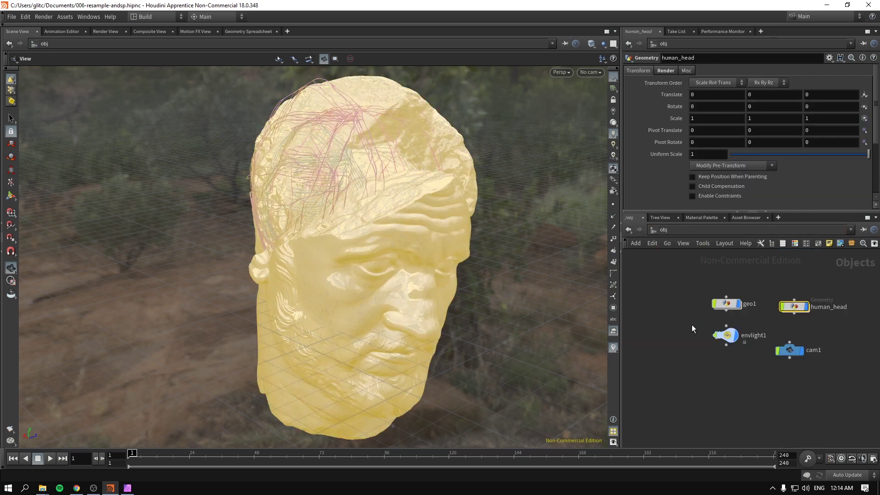
{"action": "left_click", "coordinate": [687, 325]}
{"action": "scroll", "coordinate": [655, 341], "scroll_direction": "down", "scroll_amount": 2}
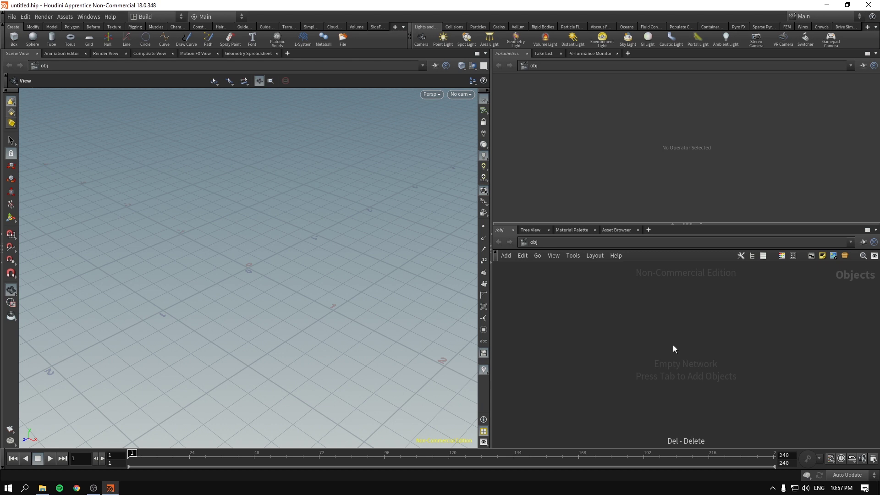
Step: Add a Geometry object to the empty scene and go inside its network
{"action": "key", "text": "Tab"}
{"action": "type", "text": "geo"}
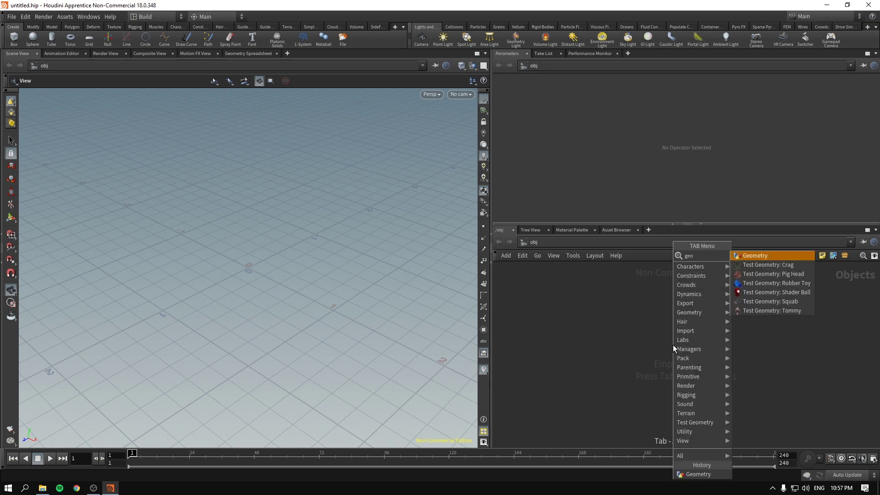
{"action": "key", "text": "Return"}
{"action": "left_click", "coordinate": [673, 345]}
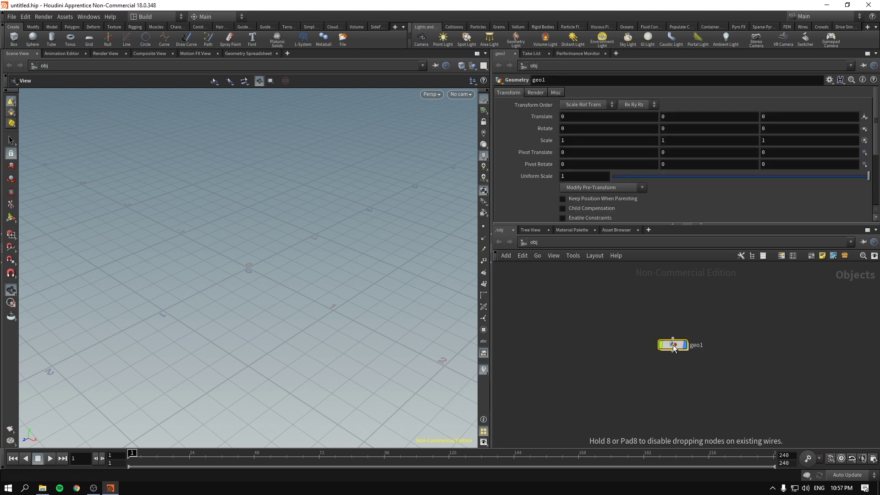
{"action": "left_click_drag", "start_coordinate": [670, 347], "coordinate": [635, 337]}
{"action": "key", "text": "Return"}
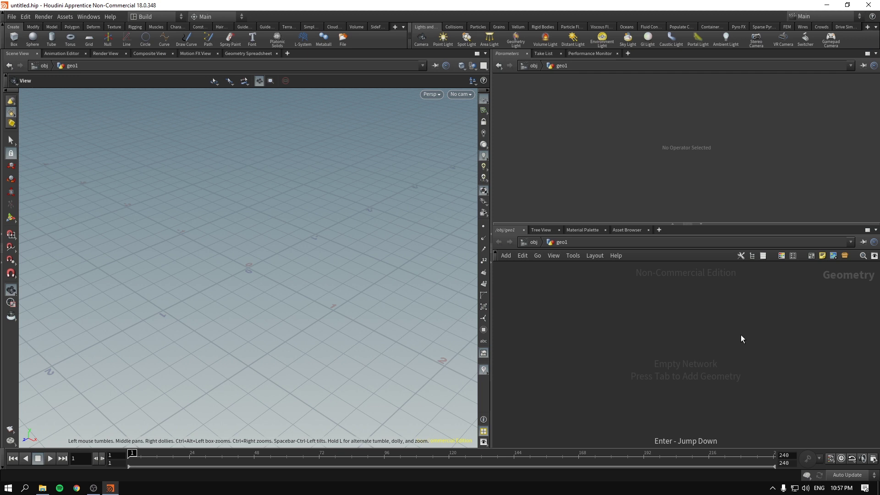
Step: Add a Sphere node inside geo1 and set its primitive type to Polygon
{"action": "key", "text": "Tab"}
{"action": "type", "text": "sphere"}
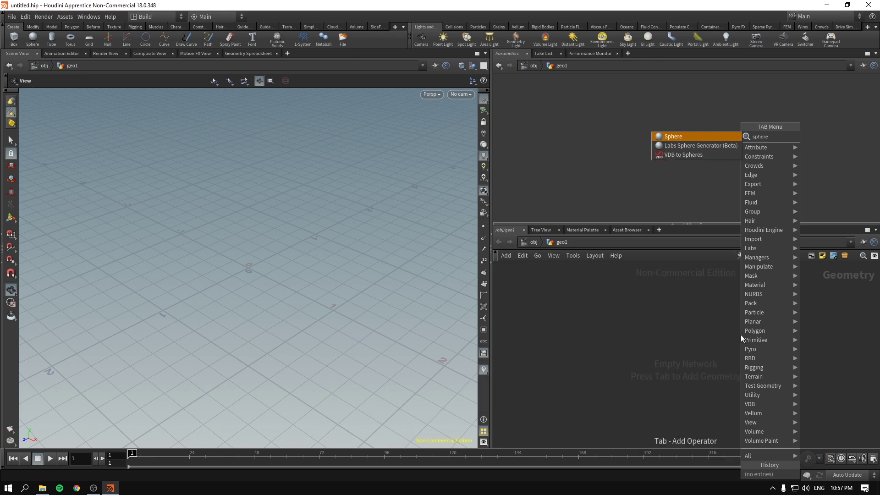
{"action": "key", "text": "Return"}
{"action": "left_click", "coordinate": [735, 331]}
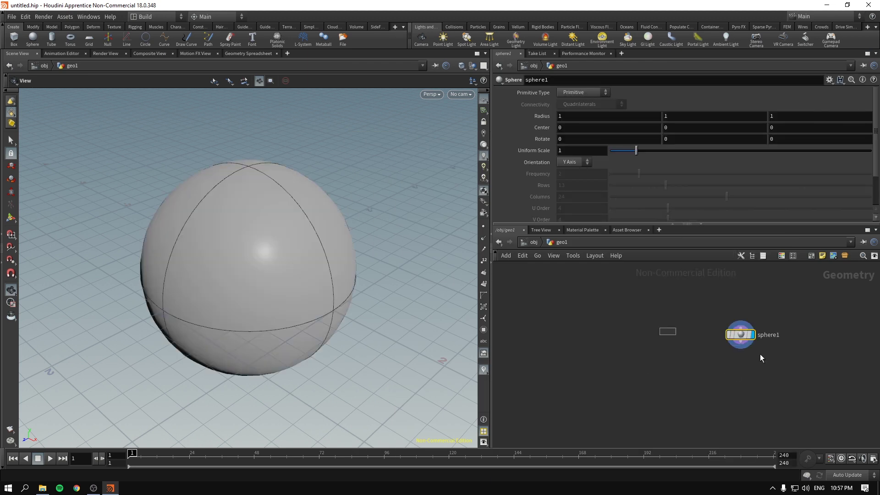
{"action": "left_click_drag", "start_coordinate": [731, 335], "coordinate": [624, 323]}
{"action": "left_click", "coordinate": [581, 93]}
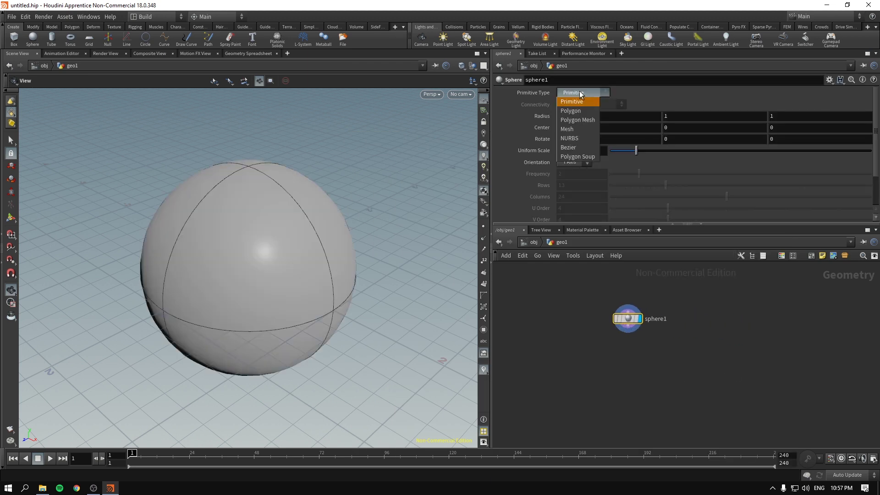
{"action": "left_click", "coordinate": [579, 111]}
Step: Append a Mountain node to the sphere
{"action": "key", "text": "Tab"}
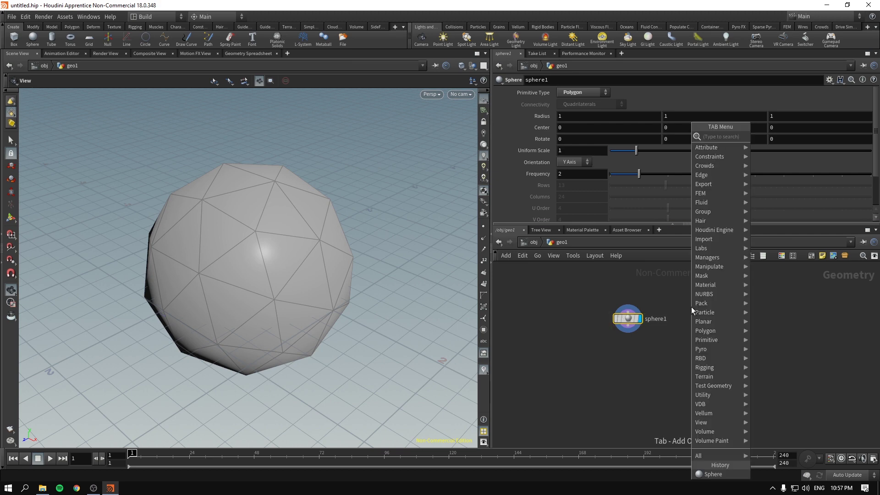
{"action": "type", "text": "moun"}
{"action": "key", "text": "Return"}
{"action": "key", "text": "Return"}
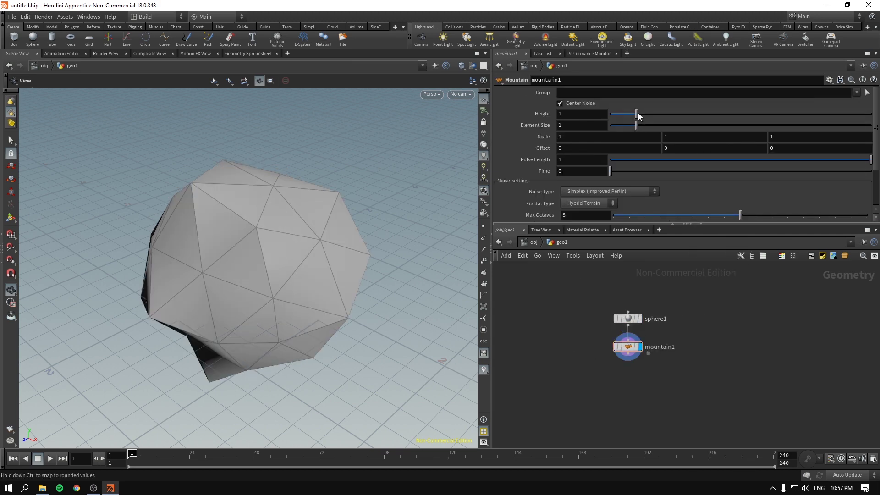
Step: Set the mountain's height to 4.31, element size to 1.27 and X offset to 0.56
{"action": "left_click_drag", "start_coordinate": [637, 114], "coordinate": [701, 115]}
{"action": "left_click_drag", "start_coordinate": [636, 125], "coordinate": [643, 125]}
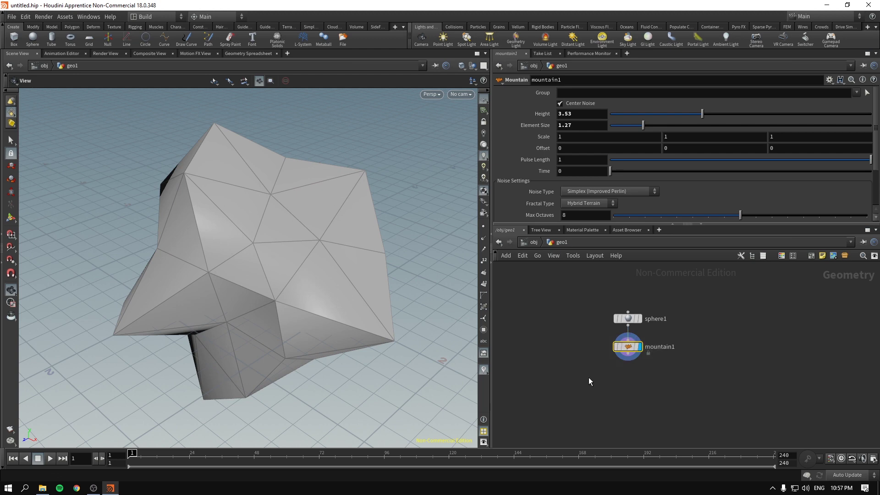
{"action": "scroll", "coordinate": [306, 269], "scroll_direction": "down", "scroll_amount": 5}
{"action": "middle_click_drag", "start_coordinate": [302, 280], "coordinate": [259, 248]}
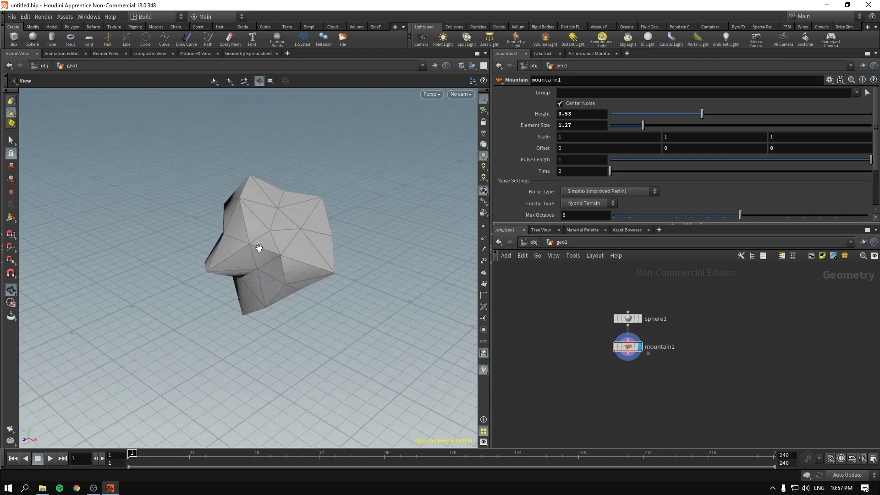
{"action": "left_click_drag", "start_coordinate": [705, 115], "coordinate": [723, 115]}
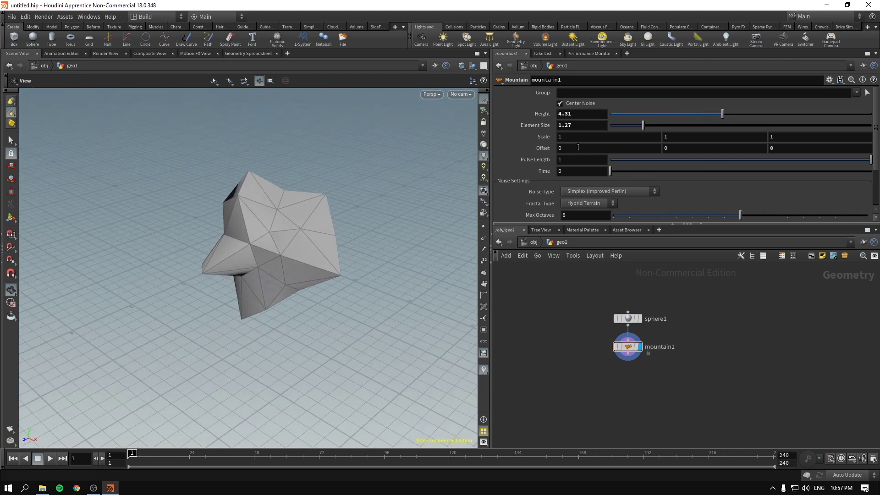
{"action": "middle_click_drag", "start_coordinate": [580, 147], "coordinate": [808, 156]}
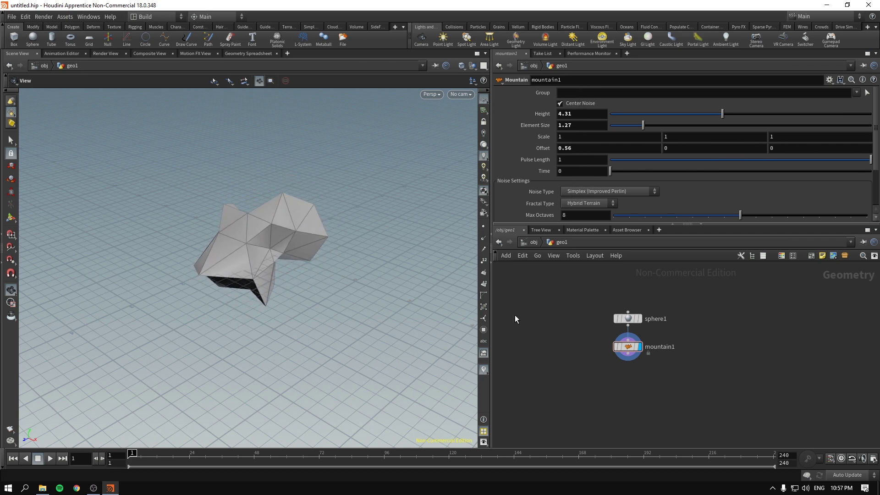
{"action": "left_click_drag", "start_coordinate": [629, 390], "coordinate": [680, 342]}
{"action": "middle_click_drag", "start_coordinate": [548, 355], "coordinate": [570, 330]}
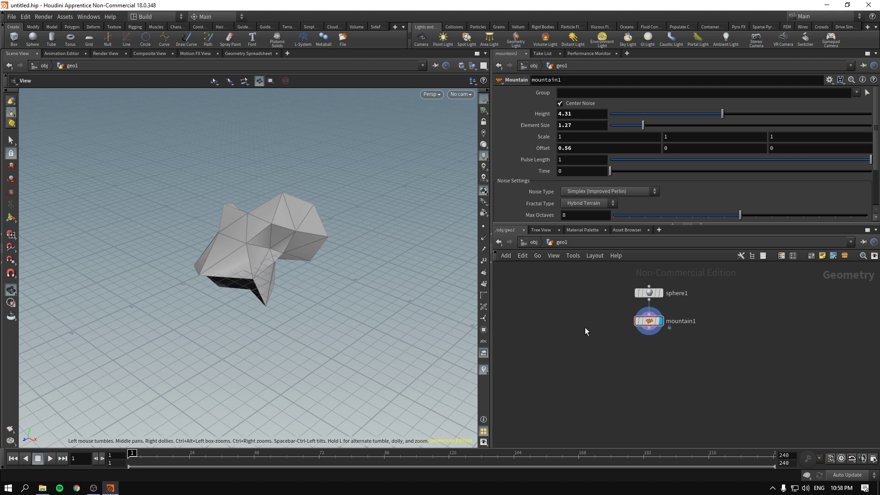
{"action": "left_click_drag", "start_coordinate": [591, 347], "coordinate": [712, 317]}
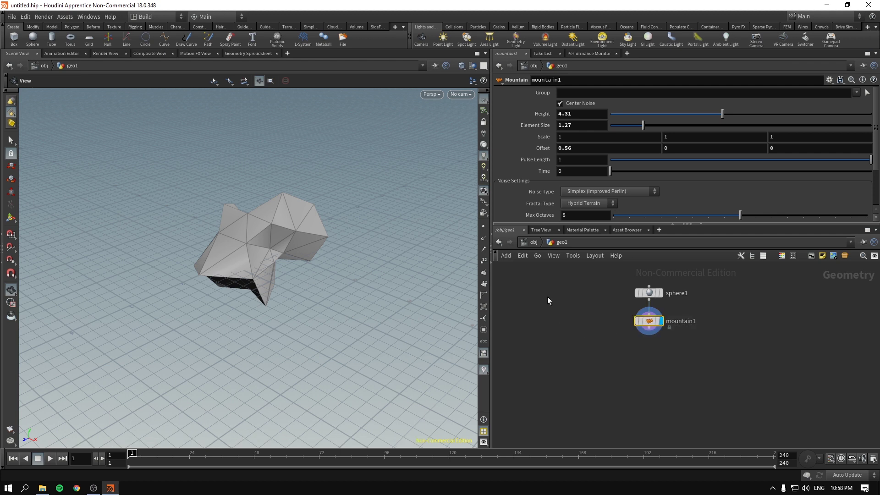
{"action": "key", "text": "Tab"}
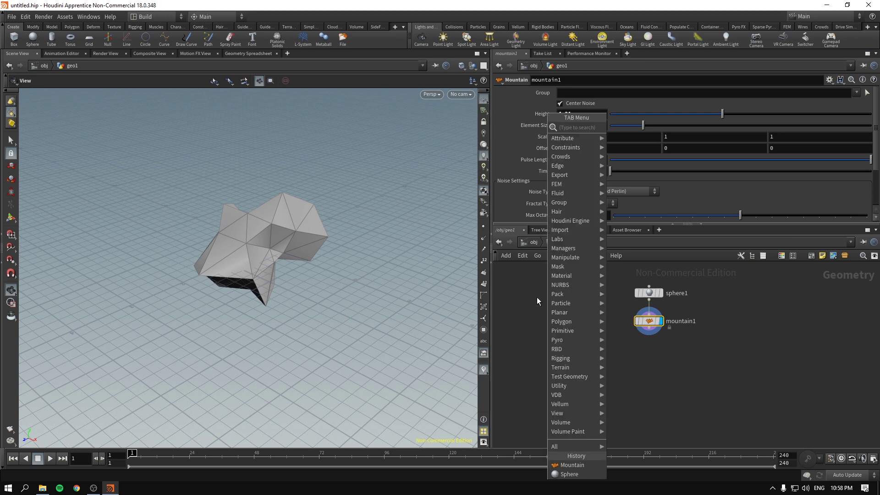
{"action": "mouse_move", "coordinate": [573, 239]}
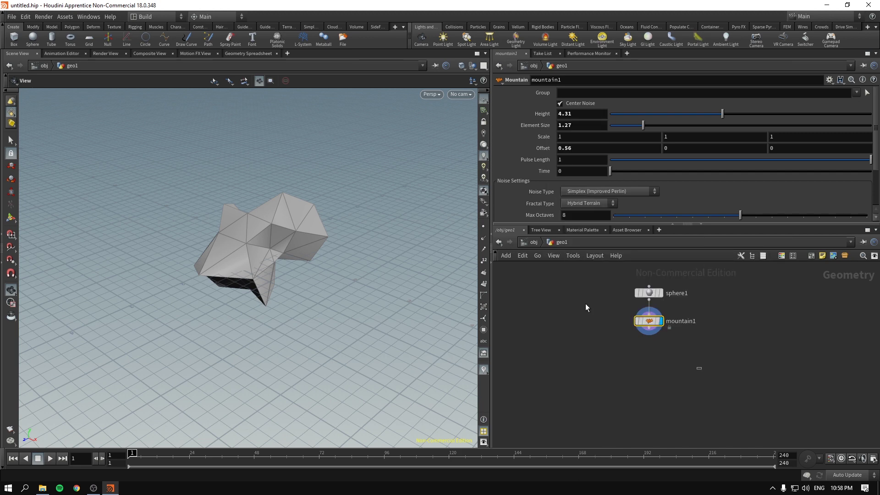
Step: Append a Labs Voxel Mesh (Beta) node to the mountain node
{"action": "key", "text": "Tab"}
{"action": "type", "text": "voxe"}
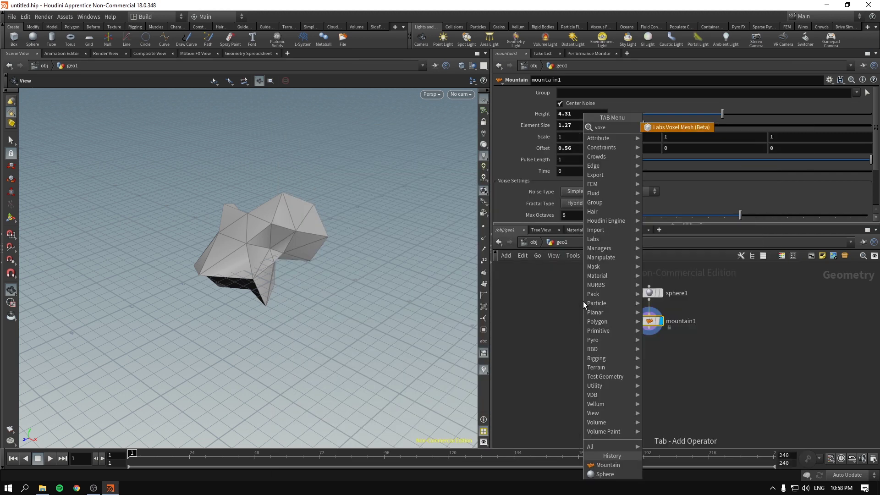
{"action": "key", "text": "Return"}
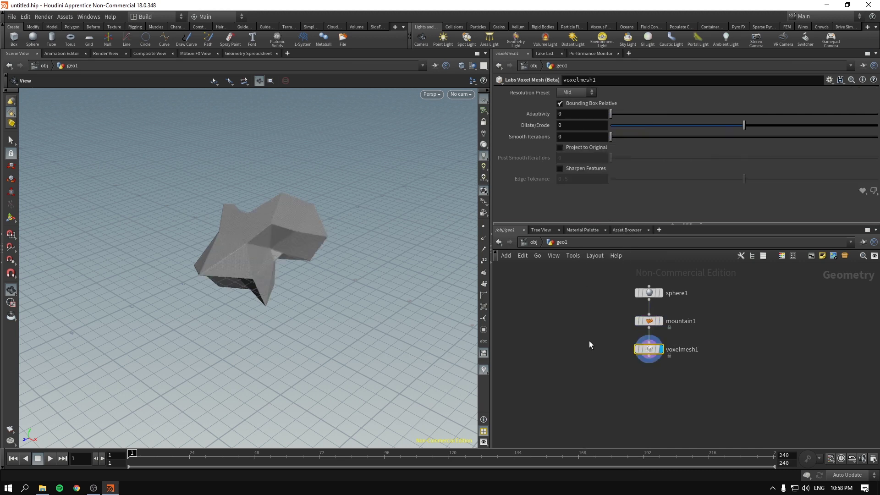
Step: Examine the node network inside the voxel mesh node and return to the geo1 network
{"action": "key", "text": "i"}
{"action": "middle_click_drag", "start_coordinate": [591, 346], "coordinate": [555, 355]}
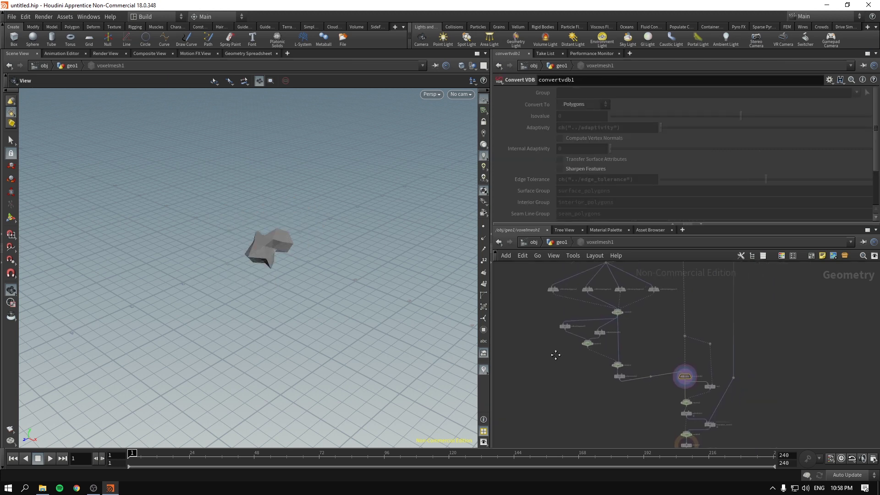
{"action": "left_click", "coordinate": [560, 241]}
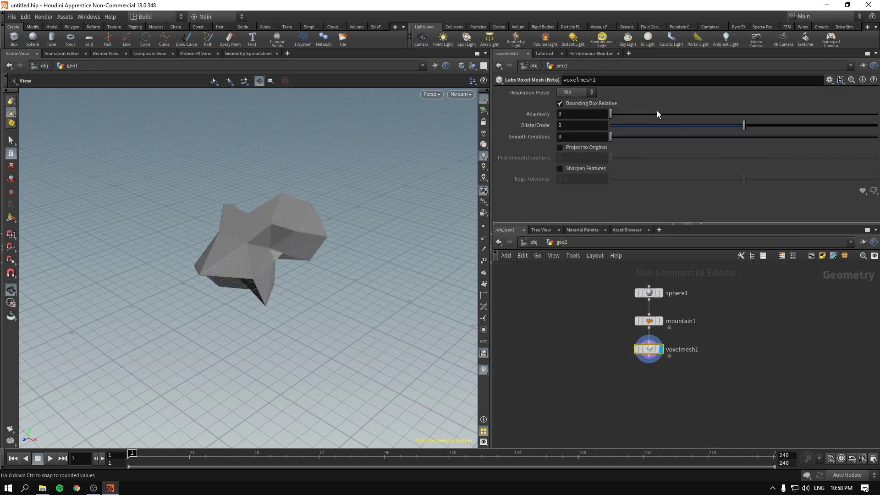
Step: Set the voxel mesh's resolution preset to Low and its Dilate/Erode value to 1.24
{"action": "left_click", "coordinate": [580, 93]}
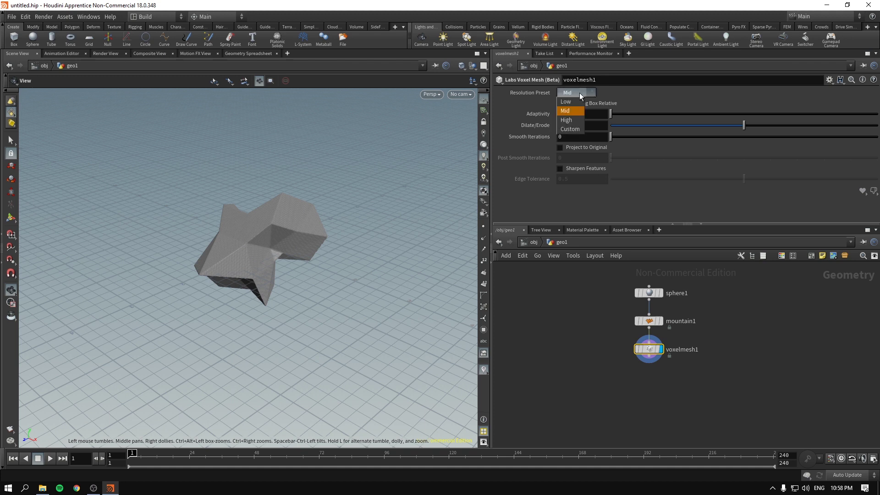
{"action": "left_click", "coordinate": [567, 101]}
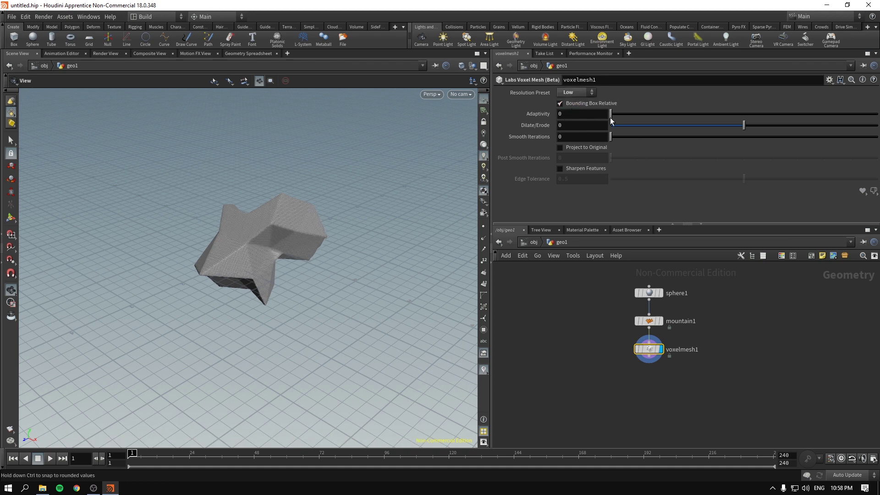
{"action": "left_click_drag", "start_coordinate": [743, 126], "coordinate": [761, 130]}
Step: Examine the remeshed rock's surface and pointed corners from several angles
{"action": "left_click_drag", "start_coordinate": [565, 395], "coordinate": [692, 337]}
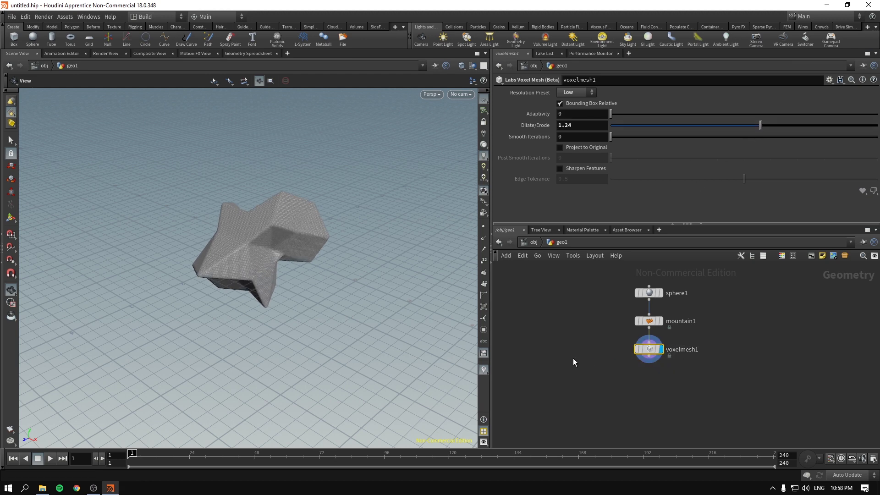
{"action": "middle_click_drag", "start_coordinate": [573, 359], "coordinate": [616, 356]}
{"action": "scroll", "coordinate": [251, 269], "scroll_direction": "up", "scroll_amount": 4}
{"action": "left_click_drag", "start_coordinate": [261, 232], "coordinate": [268, 251]}
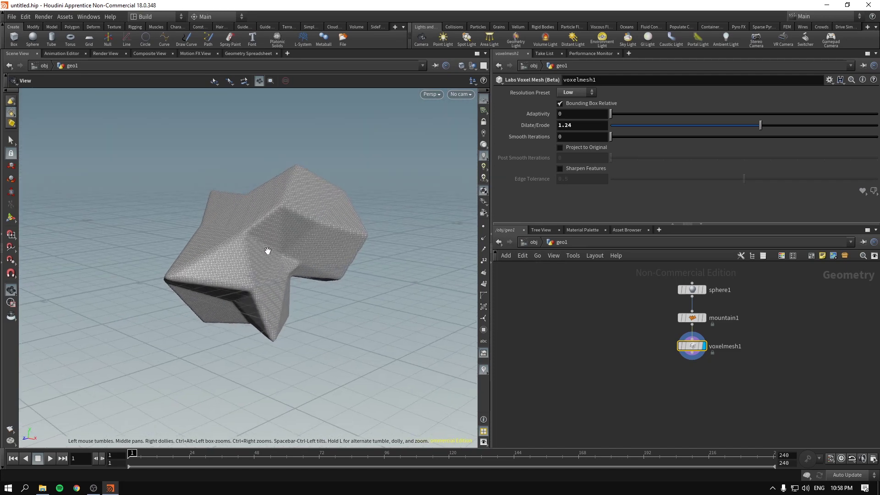
{"action": "middle_click_drag", "start_coordinate": [626, 358], "coordinate": [578, 362]}
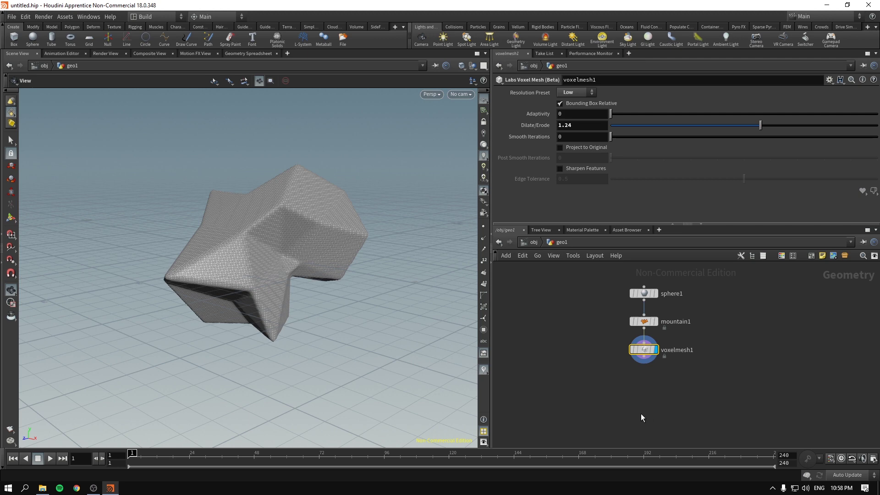
{"action": "middle_click_drag", "start_coordinate": [640, 416], "coordinate": [638, 395]}
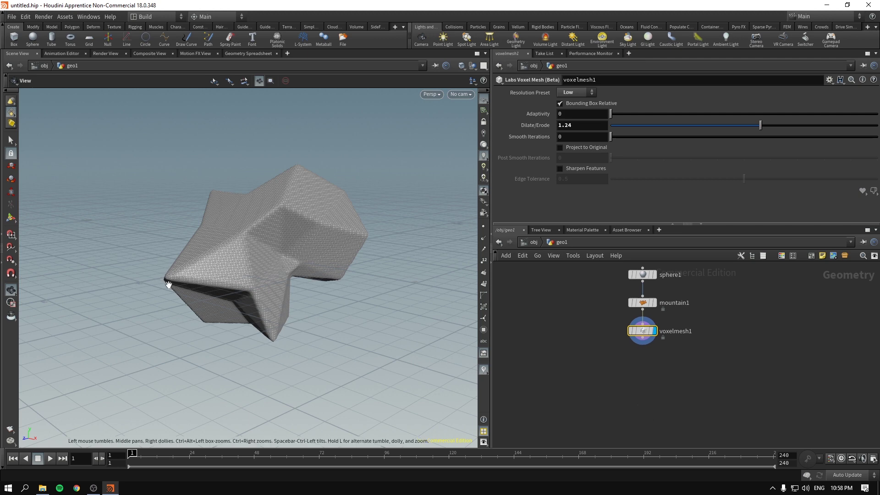
{"action": "left_click_drag", "start_coordinate": [198, 293], "coordinate": [166, 275]}
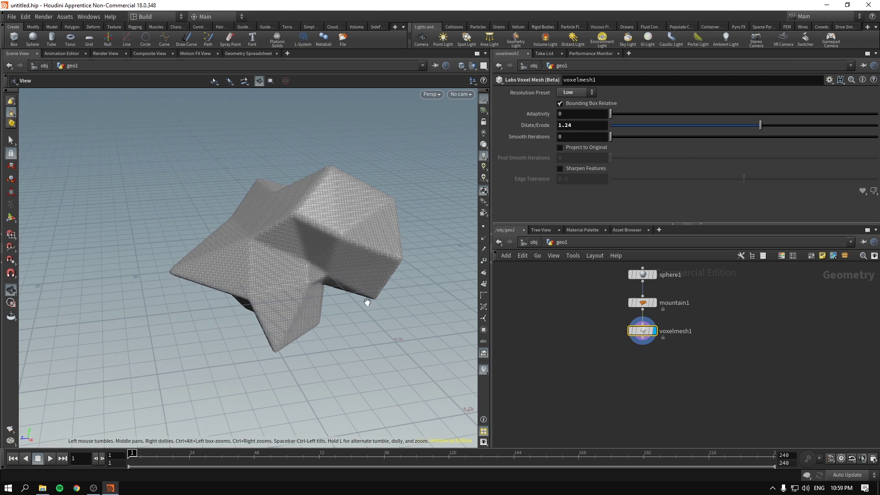
{"action": "left_click_drag", "start_coordinate": [270, 349], "coordinate": [244, 324]}
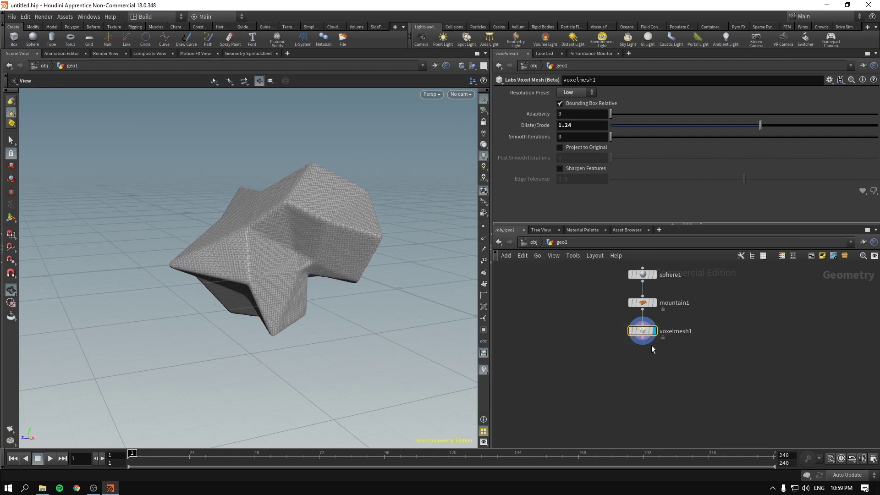
Step: Append a Group node to the voxel mesh, with group type Points and the group name group_strat
{"action": "key", "text": "Tab"}
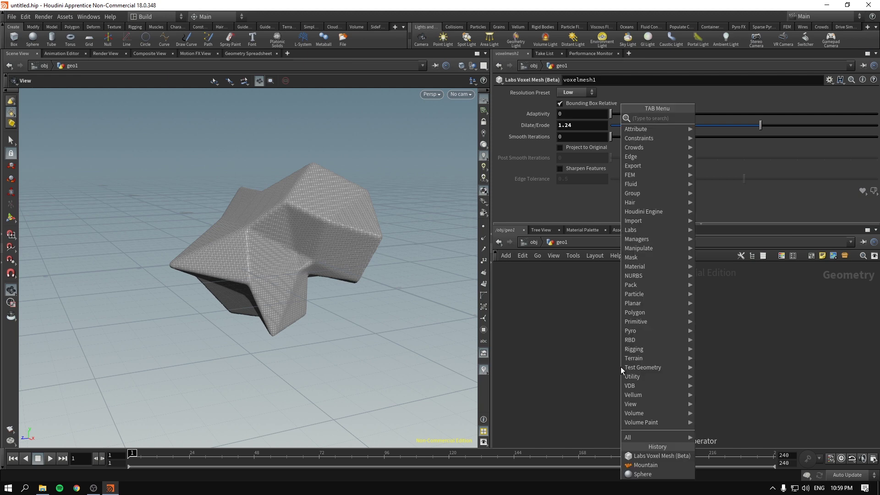
{"action": "type", "text": "group"}
{"action": "key", "text": "Return"}
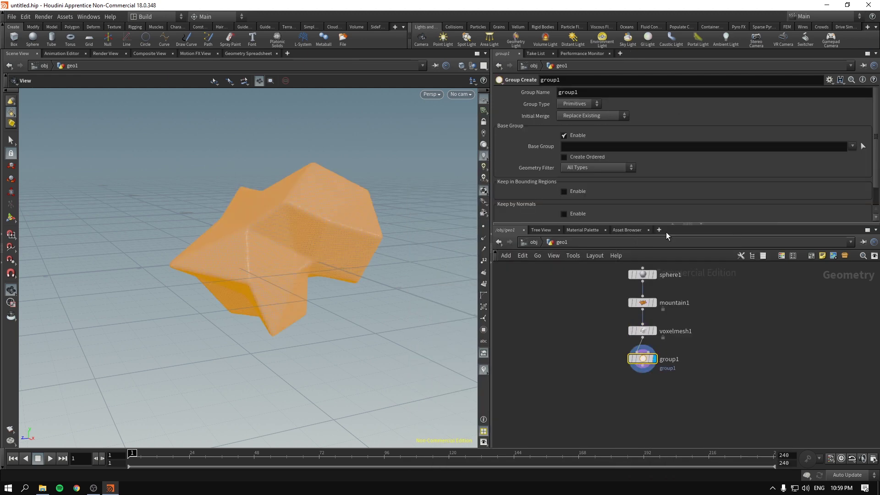
{"action": "left_click", "coordinate": [574, 105]}
{"action": "left_click", "coordinate": [568, 122]}
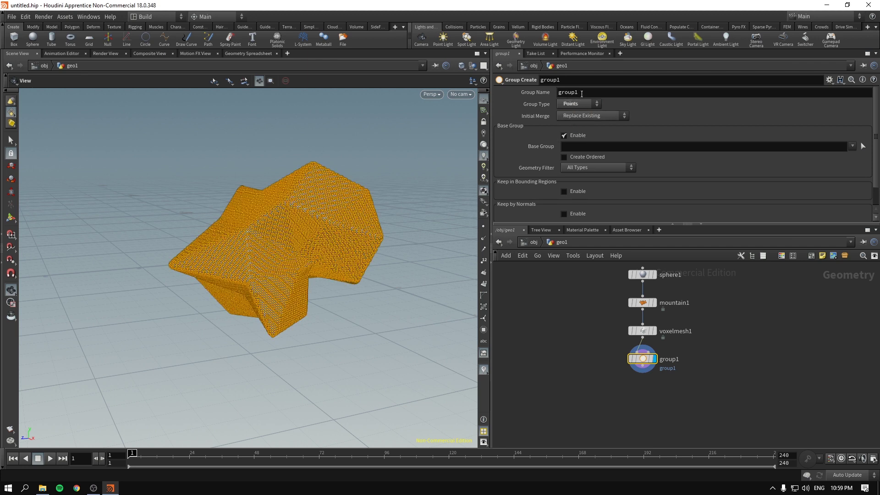
{"action": "left_click", "coordinate": [599, 92]}
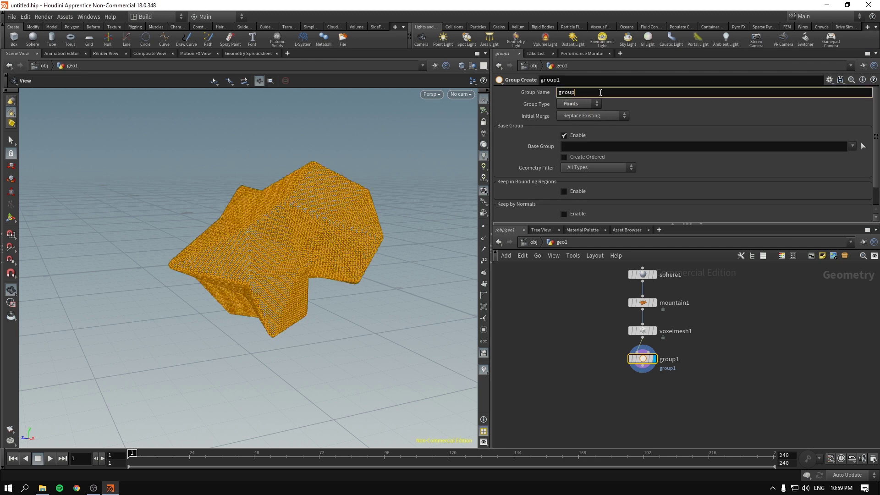
{"action": "type", "text": "_strat"}
{"action": "key", "text": "Return"}
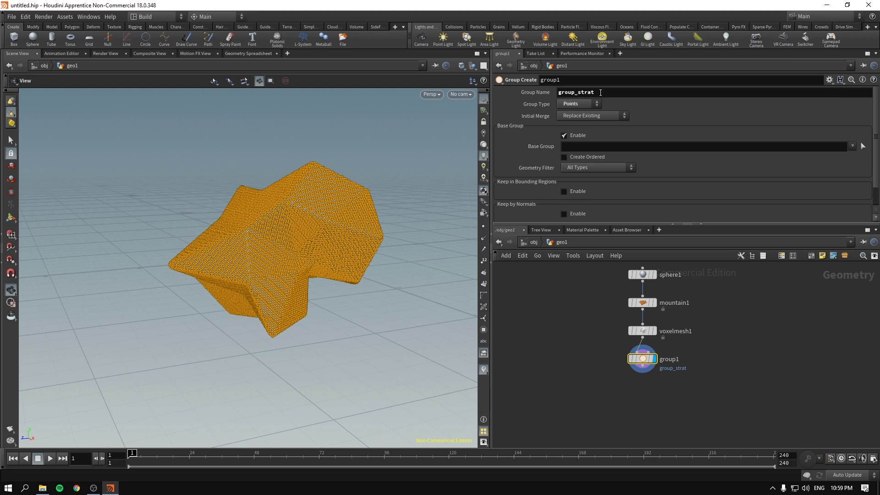
Step: Pick the points at the rock's left and lowest tips as the base group of group_strat
{"action": "left_click", "coordinate": [862, 146]}
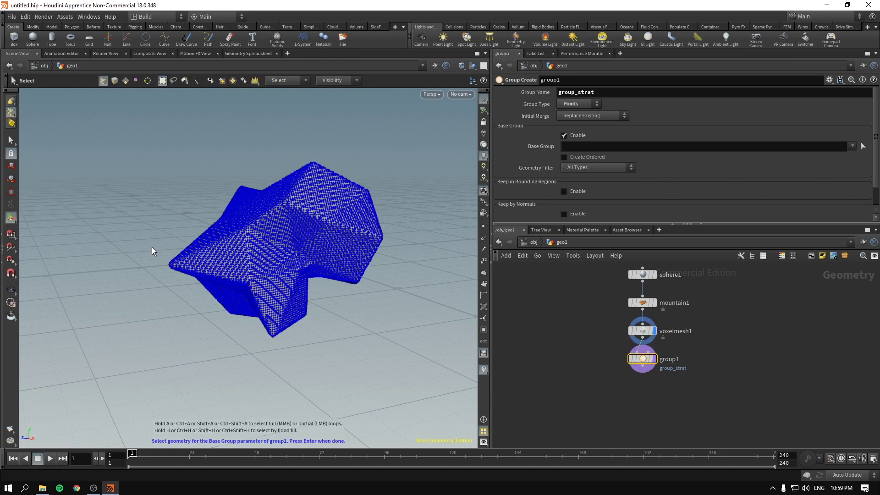
{"action": "left_click_drag", "start_coordinate": [152, 248], "coordinate": [177, 279]}
{"action": "left_click_drag", "start_coordinate": [236, 367], "coordinate": [293, 333], "text": "shift"}
{"action": "key", "text": "Return"}
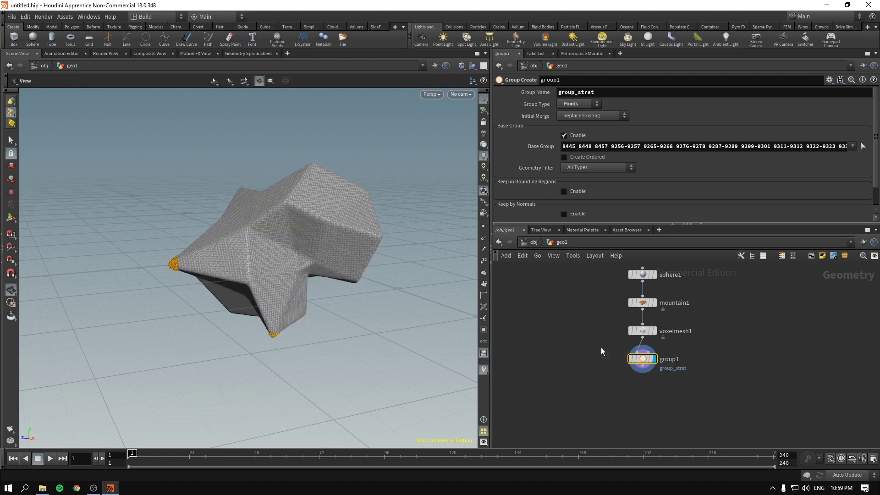
Step: Append a second Group node after the first one and name its group group_end
{"action": "key", "text": "Tab"}
{"action": "type", "text": "group"}
{"action": "key", "text": "Return"}
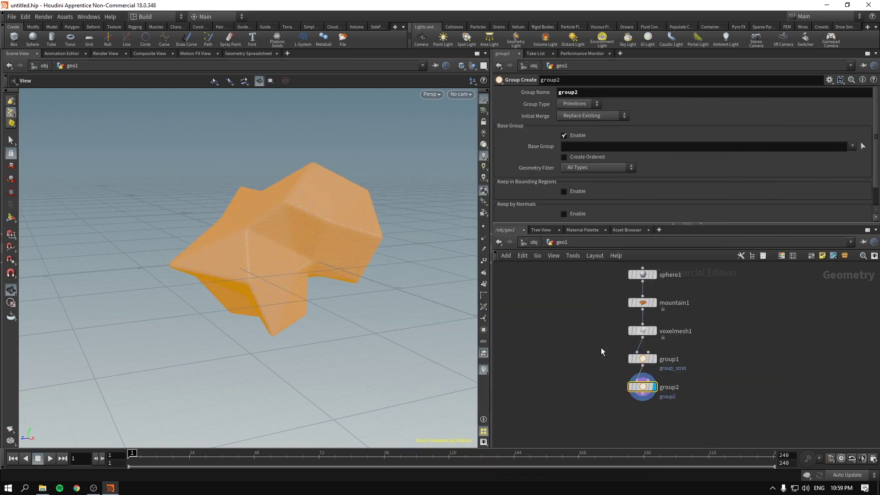
{"action": "left_click", "coordinate": [588, 96]}
{"action": "key", "text": "Return"}
Step: Display the first group node to check its tip points, and return the display to the group_end node
{"action": "left_click", "coordinate": [642, 358]}
{"action": "left_click", "coordinate": [653, 358]}
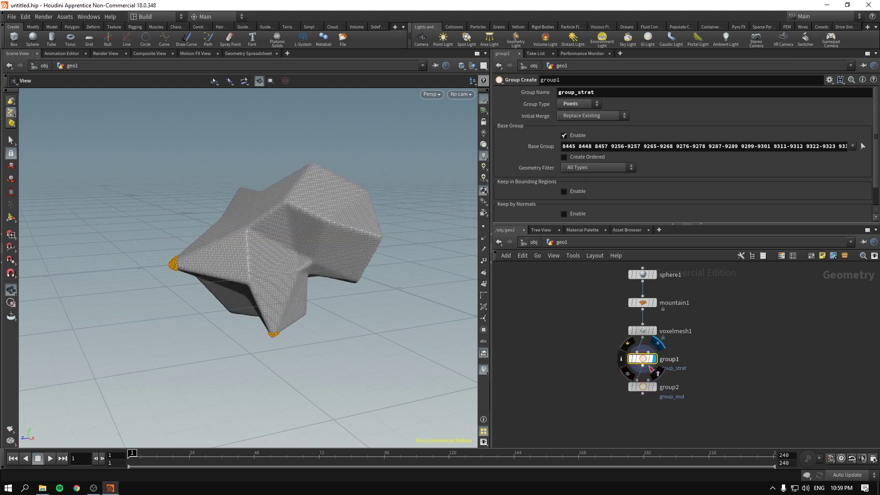
{"action": "left_click_drag", "start_coordinate": [315, 284], "coordinate": [273, 293]}
{"action": "left_click", "coordinate": [642, 387]}
{"action": "left_click", "coordinate": [653, 387]}
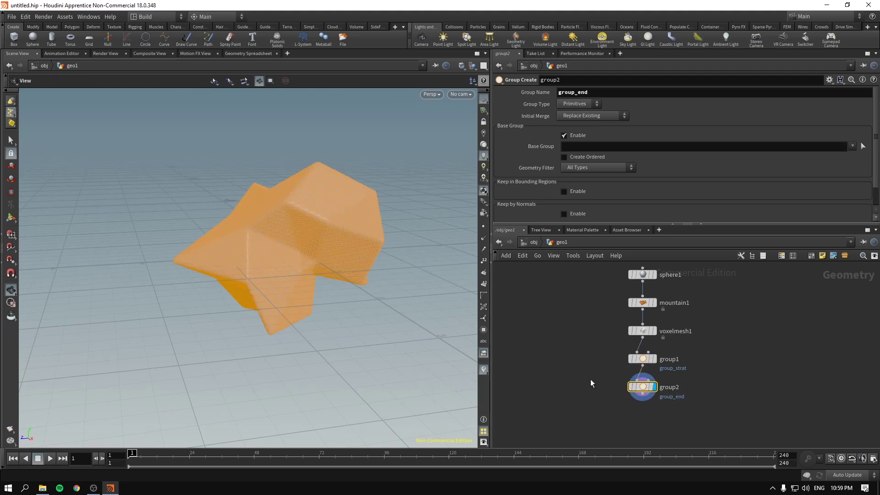
{"action": "left_click_drag", "start_coordinate": [575, 374], "coordinate": [660, 411]}
Step: Set group_end to the Points type and pick the points at the rock's peak and two right-hand corners as its base group
{"action": "left_click", "coordinate": [580, 104]}
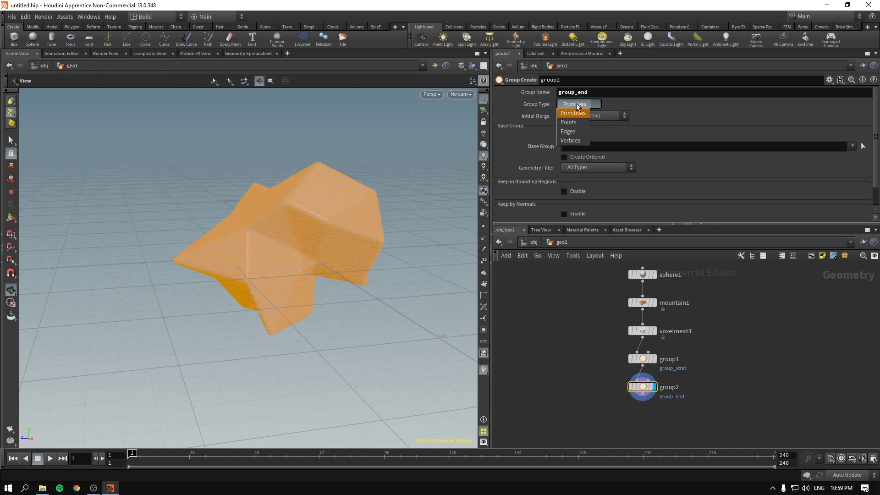
{"action": "left_click", "coordinate": [568, 121]}
{"action": "left_click", "coordinate": [862, 147]}
{"action": "left_click_drag", "start_coordinate": [301, 154], "coordinate": [331, 167]}
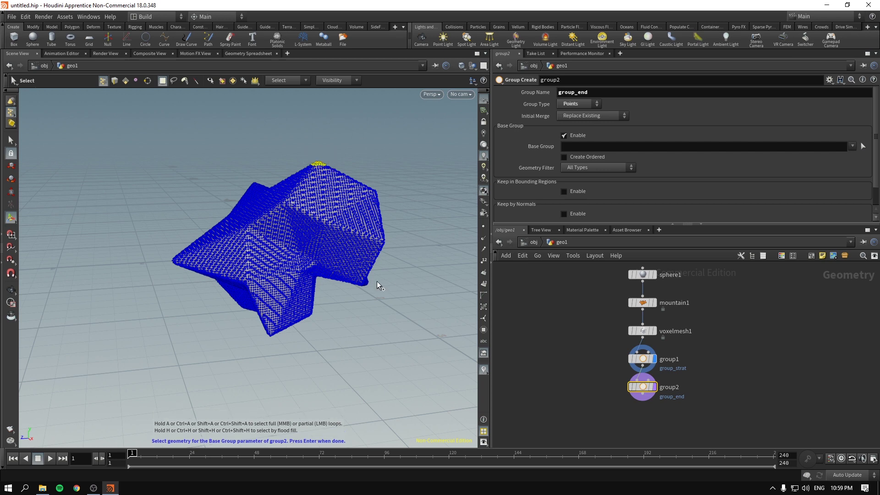
{"action": "left_click_drag", "start_coordinate": [383, 243], "coordinate": [382, 245], "text": "shift"}
{"action": "left_click_drag", "start_coordinate": [377, 282], "coordinate": [384, 299], "text": "alt"}
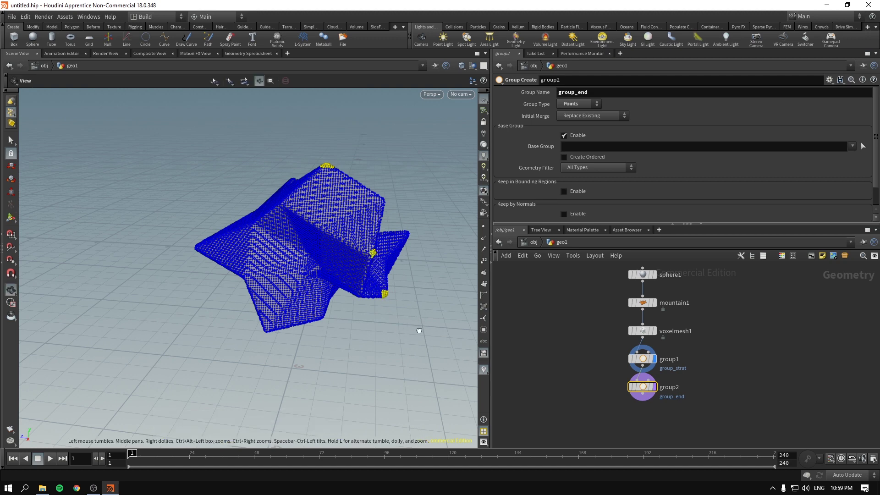
{"action": "left_click_drag", "start_coordinate": [418, 330], "coordinate": [427, 328], "text": "alt"}
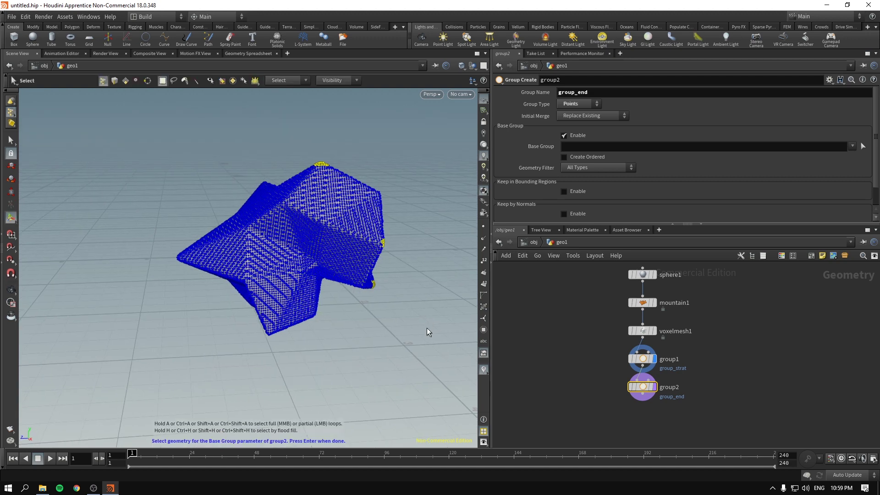
{"action": "key", "text": "Return"}
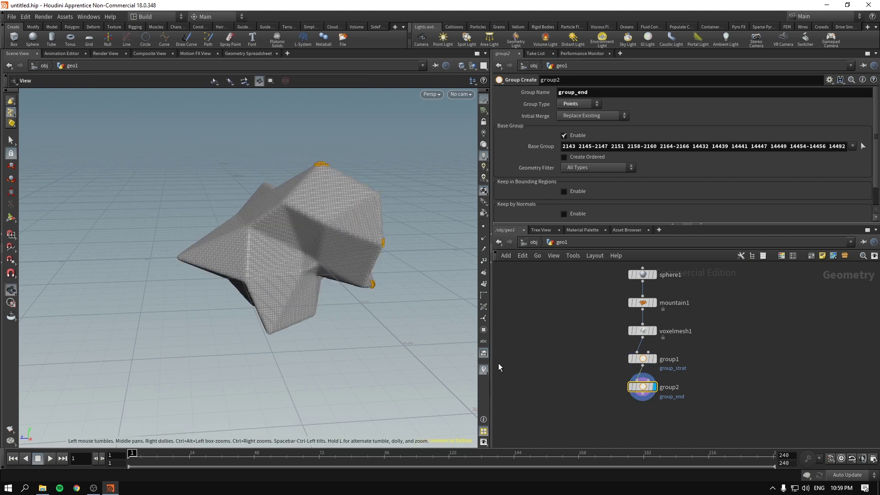
Step: Append a Find Shortest Path node to the group_end node
{"action": "middle_click_drag", "start_coordinate": [577, 386], "coordinate": [568, 348]}
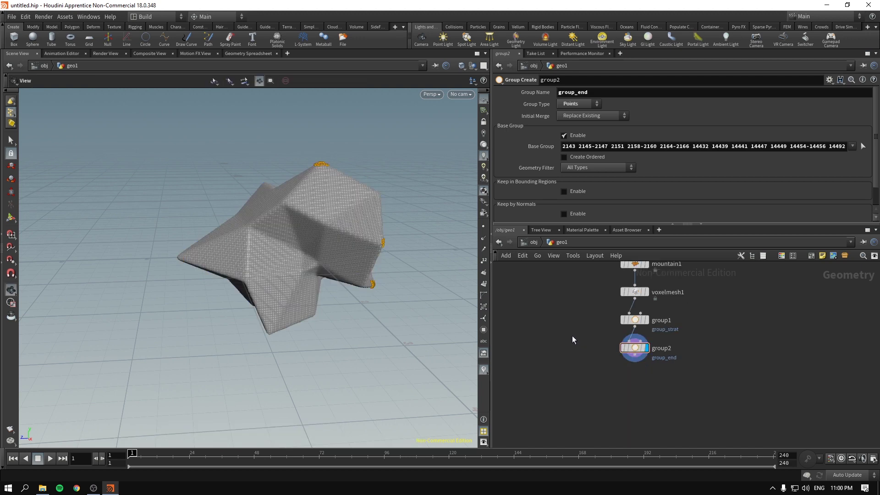
{"action": "middle_click_drag", "start_coordinate": [560, 353], "coordinate": [571, 349]}
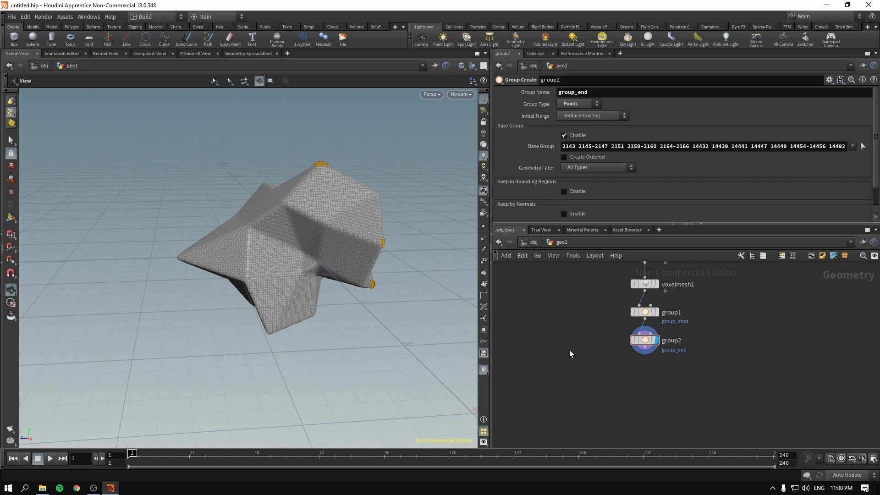
{"action": "key", "text": "Tab"}
{"action": "type", "text": "s"}
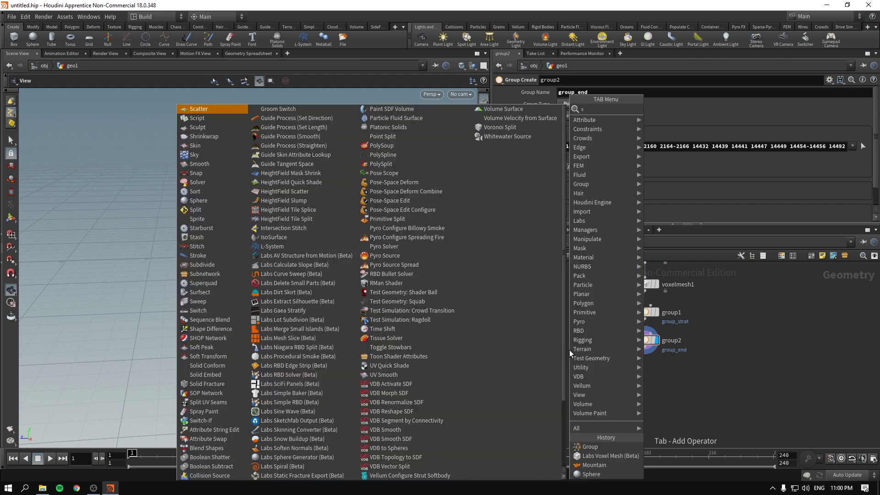
{"action": "type", "text": "hro"}
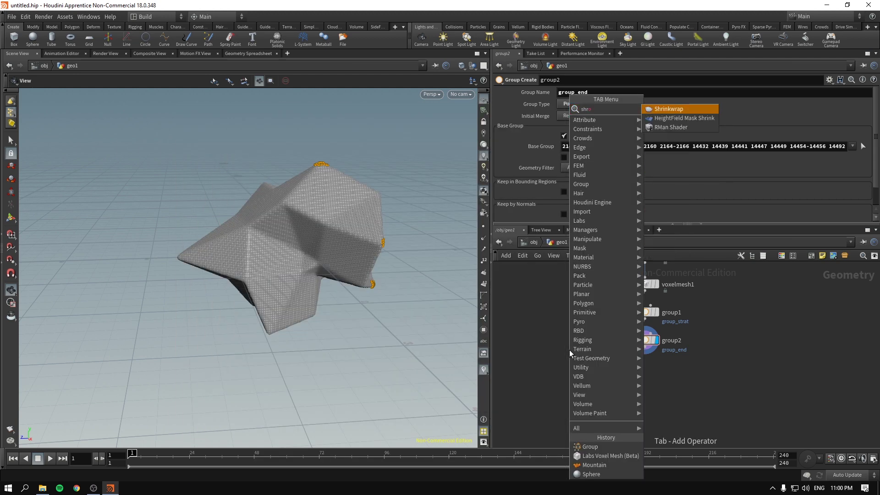
{"action": "key", "text": "BackSpace"}
{"action": "key", "text": "BackSpace"}
{"action": "type", "text": "ort"}
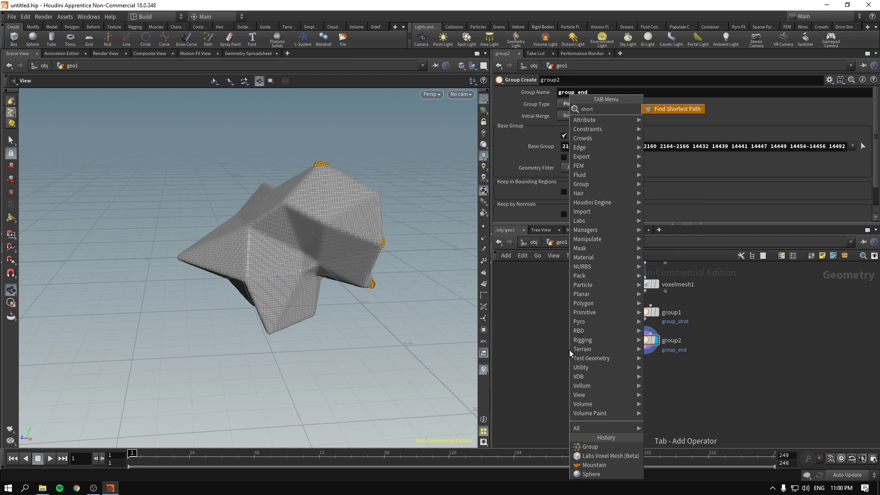
{"action": "key", "text": "Return"}
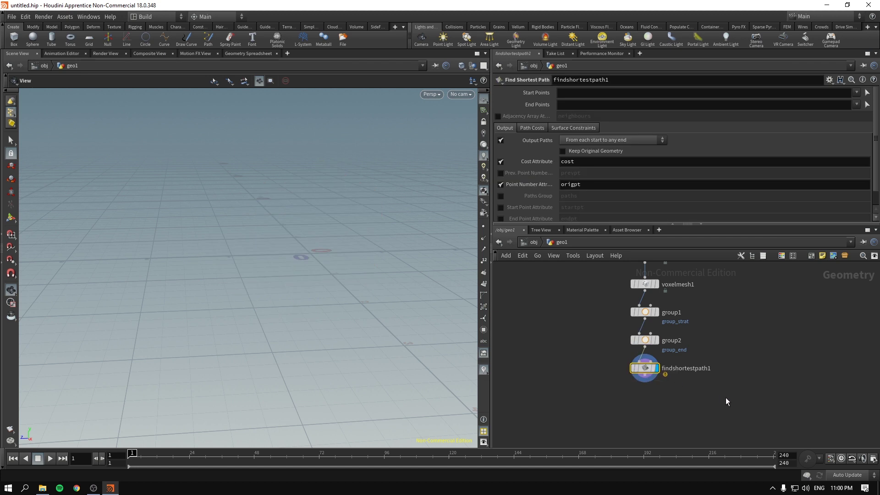
{"action": "middle_click_drag", "start_coordinate": [540, 365], "coordinate": [563, 364]}
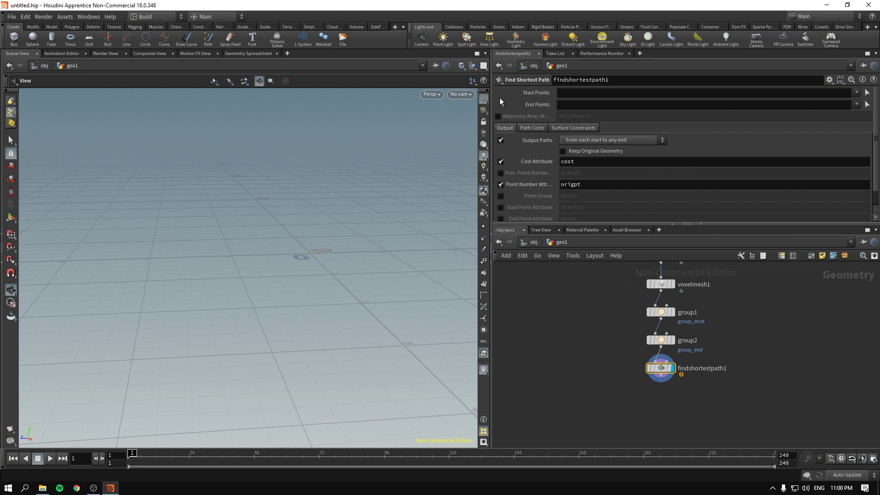
{"action": "left_click", "coordinate": [866, 92]}
{"action": "key", "text": "Escape"}
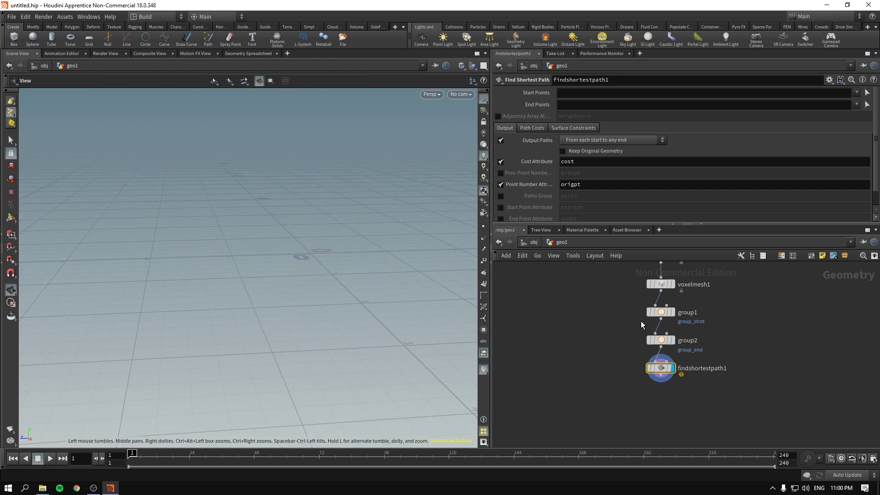
Step: Correct the first group node's group name to group_start
{"action": "scroll", "coordinate": [711, 322], "scroll_direction": "up", "scroll_amount": 3}
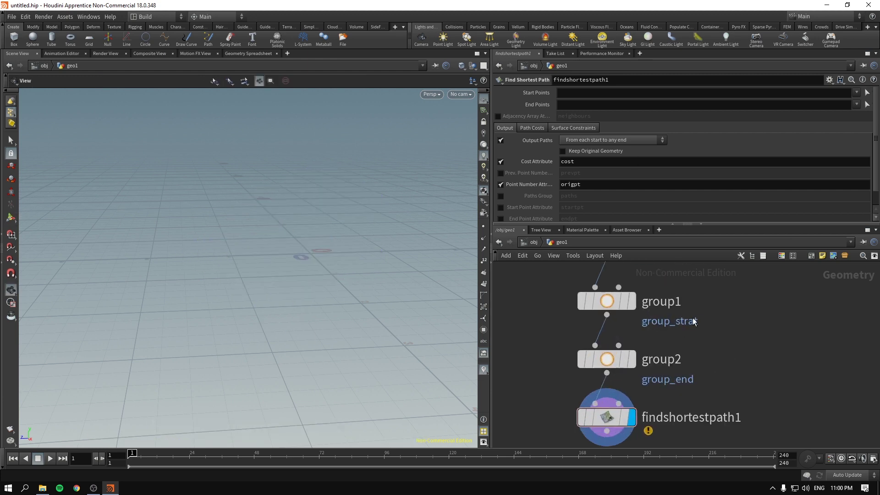
{"action": "left_click", "coordinate": [616, 301]}
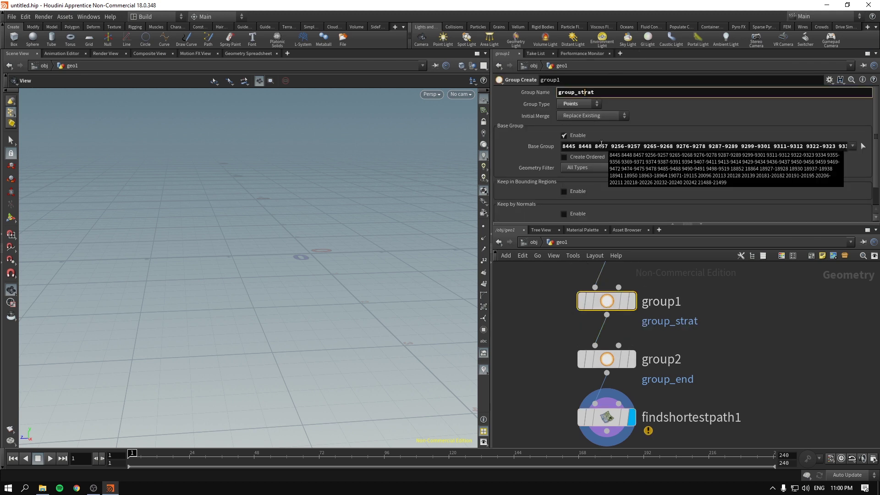
{"action": "key", "text": "Delete"}
{"action": "key", "text": "Right"}
{"action": "type", "text": "t"}
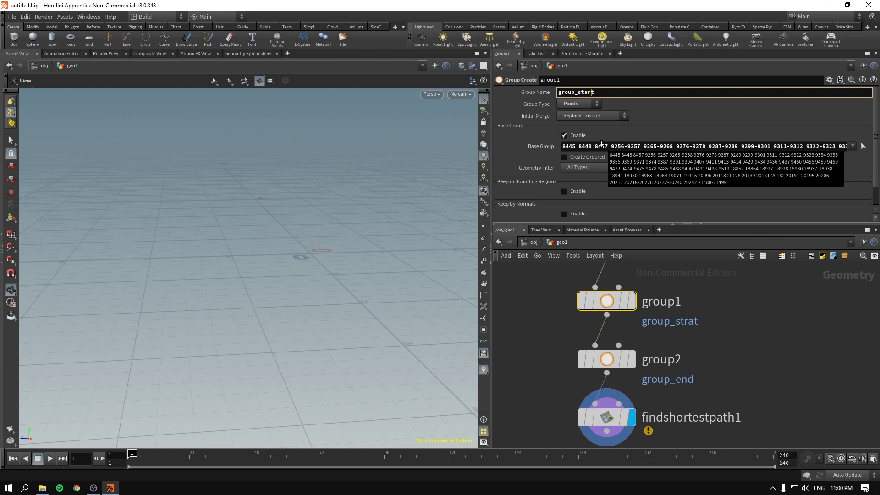
Step: Set the Find Shortest Path node's start points to group_start
{"action": "left_click", "coordinate": [581, 417]}
{"action": "left_click", "coordinate": [856, 93]}
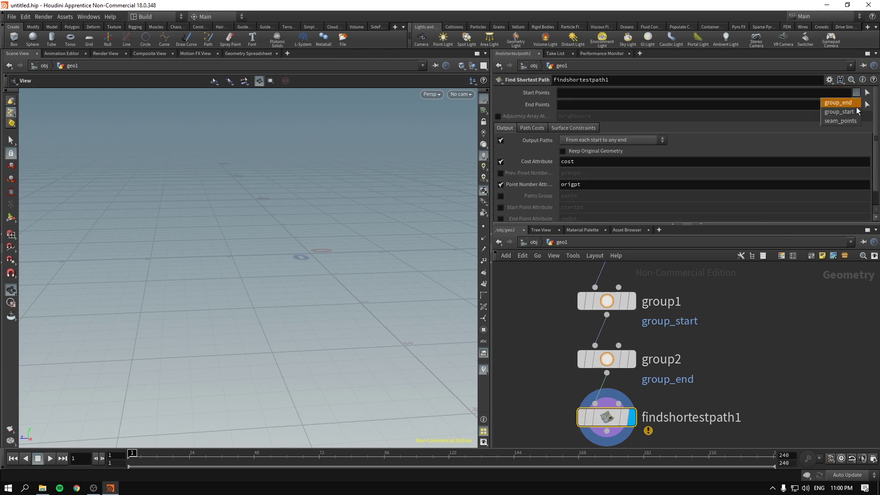
{"action": "left_click", "coordinate": [848, 111]}
Step: Examine the group type of the group_start node and the settings of the Find Shortest Path node
{"action": "scroll", "coordinate": [535, 324], "scroll_direction": "down", "scroll_amount": 3}
{"action": "left_click_drag", "start_coordinate": [537, 327], "coordinate": [652, 356]}
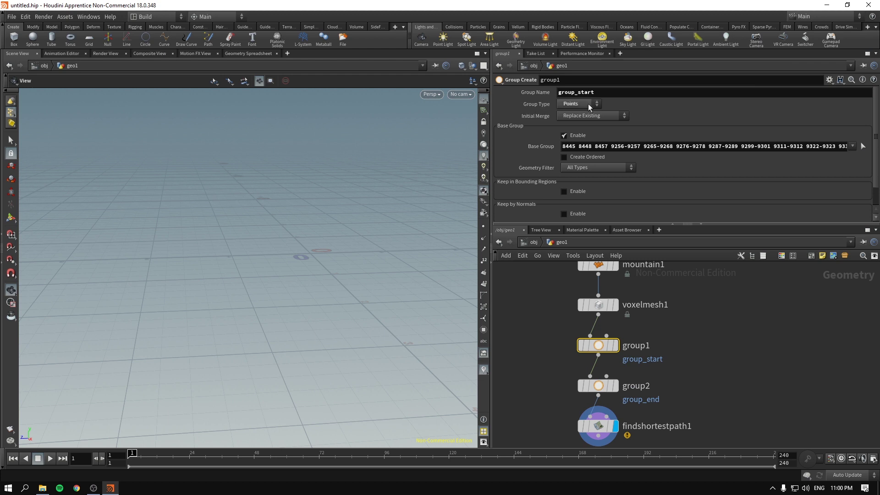
{"action": "middle_click_drag", "start_coordinate": [557, 355], "coordinate": [562, 305]}
{"action": "left_click_drag", "start_coordinate": [534, 362], "coordinate": [674, 397]}
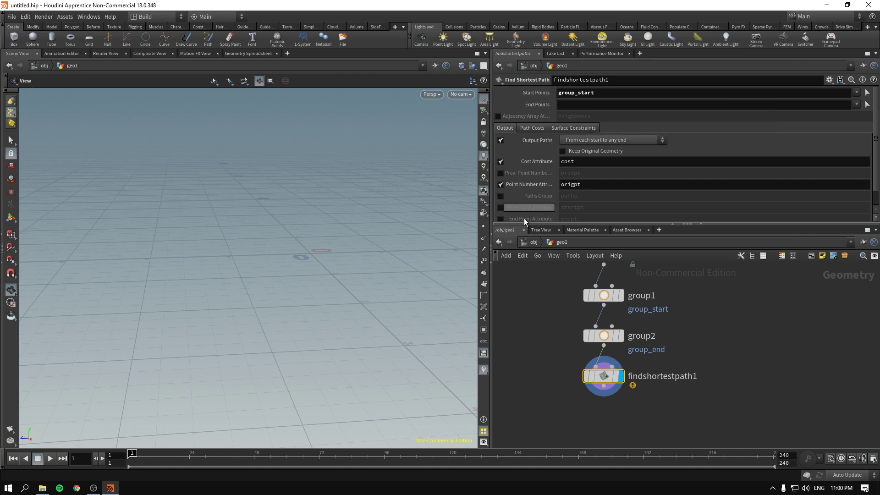
{"action": "left_click", "coordinate": [593, 295]}
{"action": "left_click", "coordinate": [578, 104]}
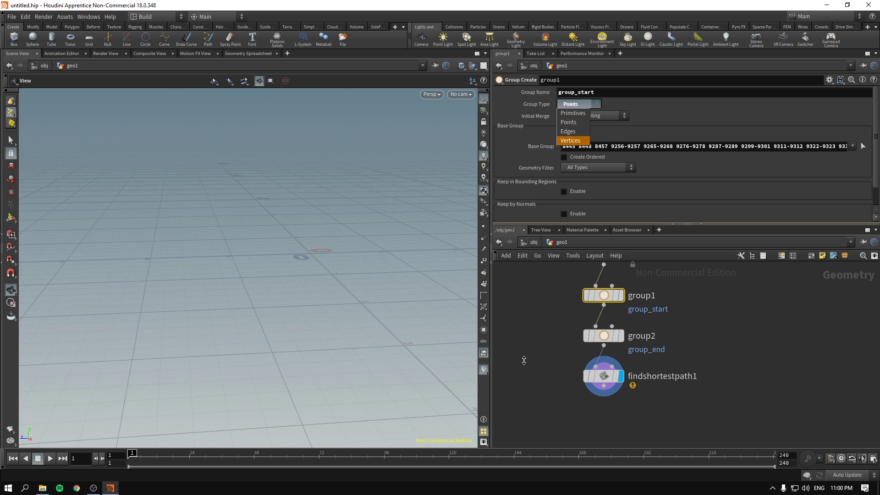
{"action": "left_click", "coordinate": [545, 378]}
{"action": "left_click", "coordinate": [598, 377]}
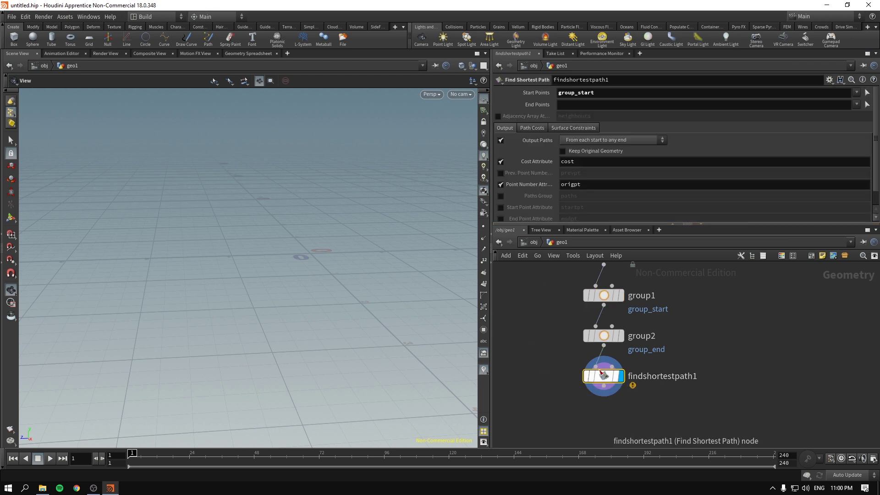
{"action": "scroll", "coordinate": [579, 369], "scroll_direction": "down", "scroll_amount": 3}
{"action": "scroll", "coordinate": [581, 375], "scroll_direction": "up", "scroll_amount": 2}
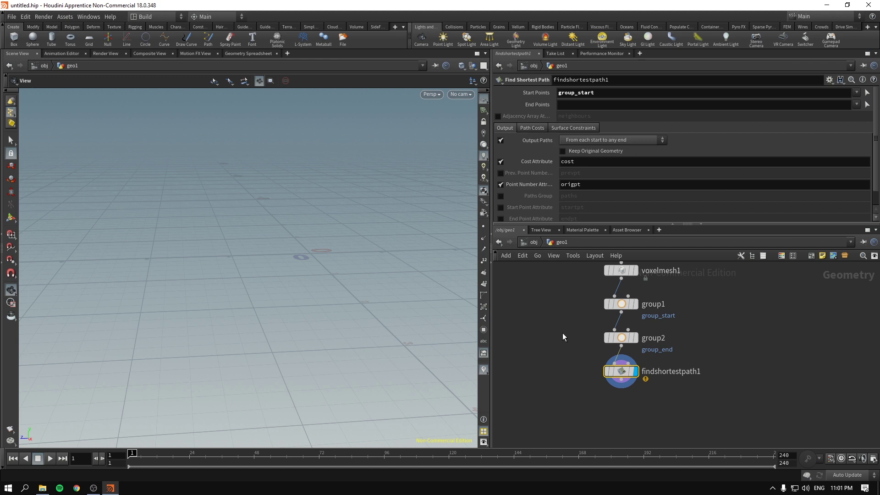
Step: Set the Find Shortest Path node's end points to group_end and view the generated paths
{"action": "left_click_drag", "start_coordinate": [568, 332], "coordinate": [677, 366]}
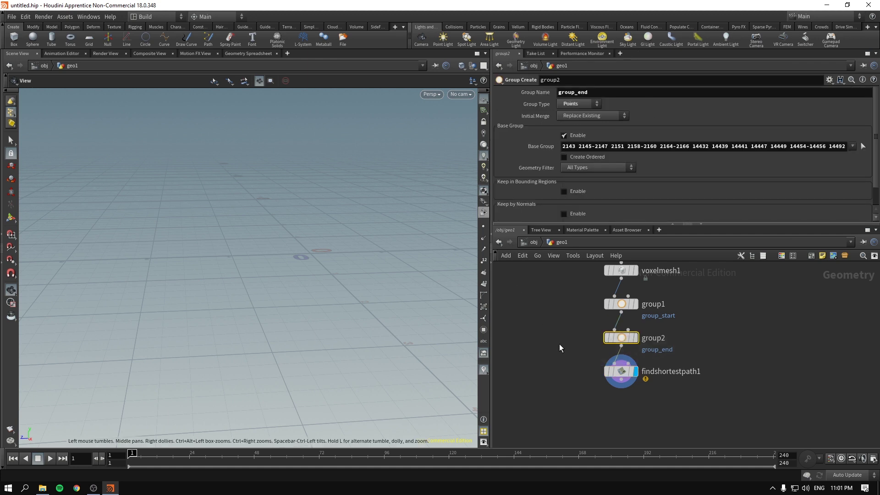
{"action": "left_click_drag", "start_coordinate": [568, 357], "coordinate": [663, 402]}
{"action": "left_click", "coordinate": [856, 104]}
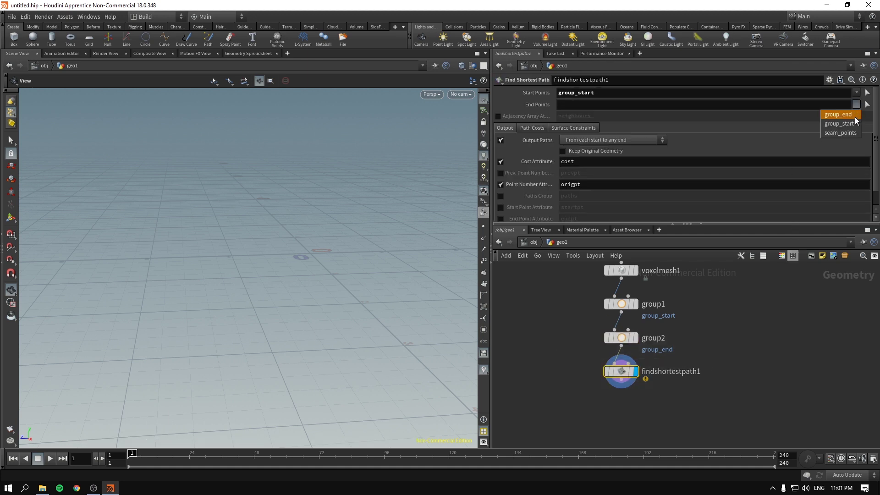
{"action": "left_click", "coordinate": [846, 117]}
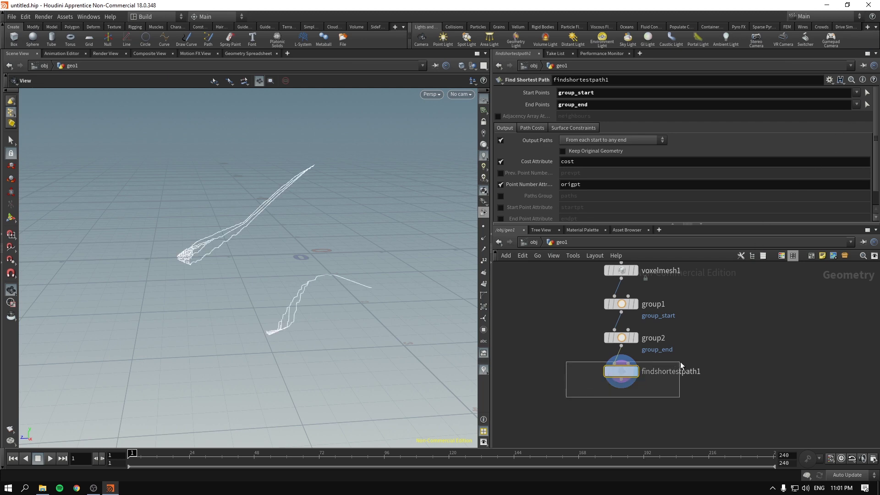
{"action": "left_click_drag", "start_coordinate": [216, 237], "coordinate": [256, 244]}
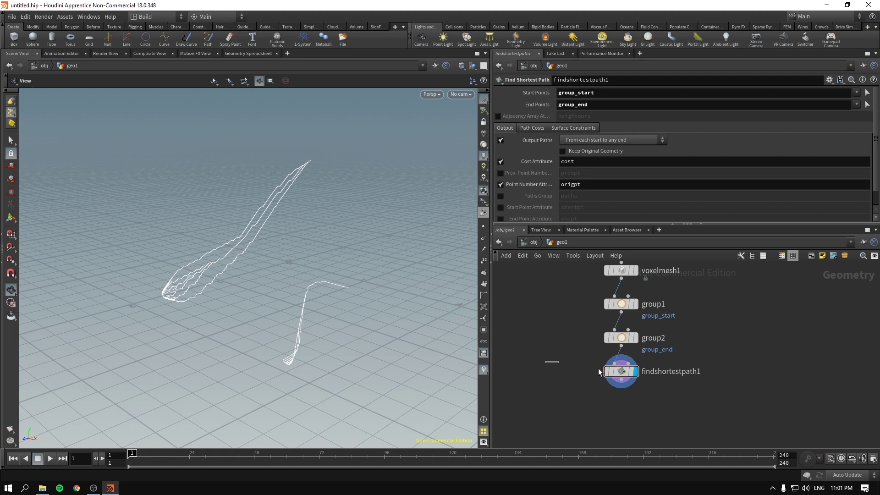
{"action": "left_click", "coordinate": [621, 371]}
{"action": "middle_click_drag", "start_coordinate": [667, 393], "coordinate": [660, 363]}
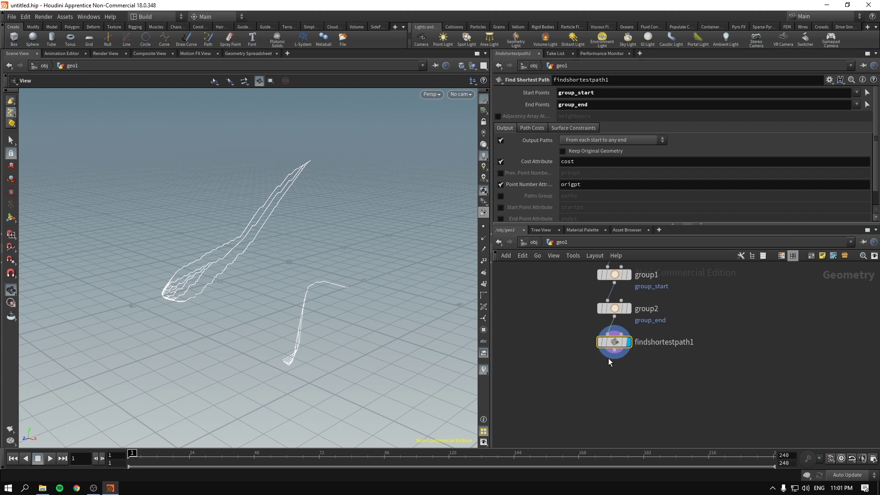
{"action": "key", "text": "Tab"}
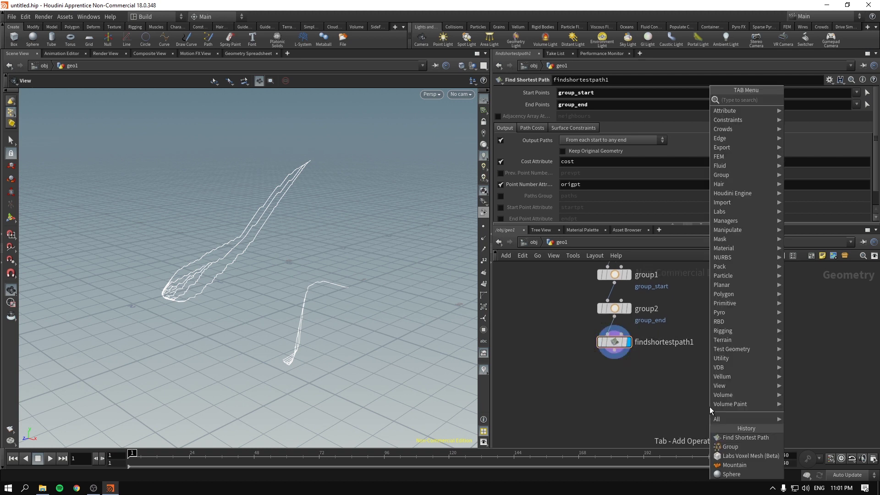
Step: Start saving the scene under a new name and choose the Home Folder as its location
{"action": "left_click", "coordinate": [11, 17]}
{"action": "left_click", "coordinate": [54, 71]}
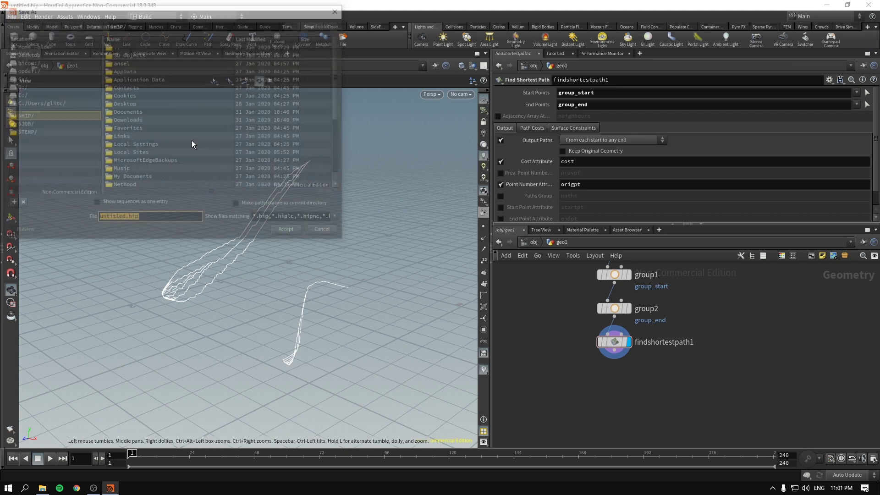
{"action": "scroll", "coordinate": [150, 174], "scroll_direction": "down", "scroll_amount": 3}
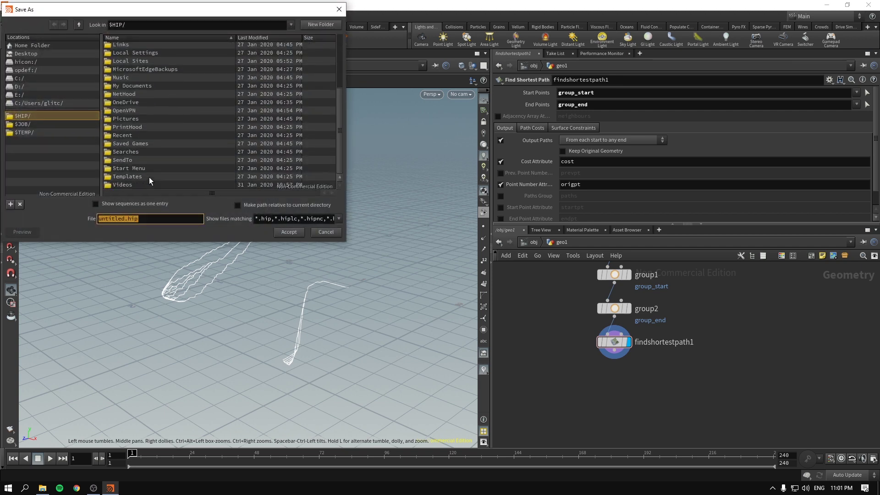
{"action": "left_click", "coordinate": [33, 47]}
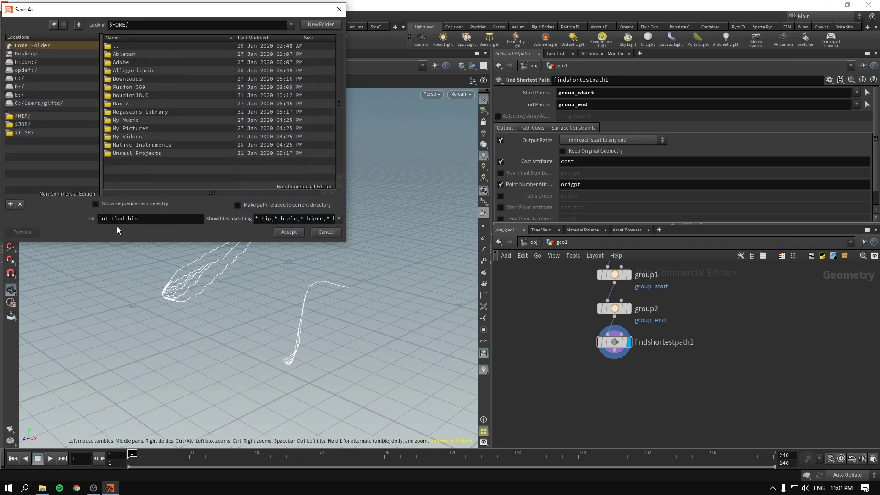
Step: Name the scene file 006-resample-andsp and save it
{"action": "left_click", "coordinate": [121, 220]}
{"action": "double_click", "coordinate": [124, 220]}
{"action": "left_click_drag", "start_coordinate": [124, 220], "coordinate": [30, 242]}
{"action": "key", "text": "Delete"}
{"action": "key", "text": "Delete"}
{"action": "key", "text": "Delete"}
{"action": "key", "text": "Delete"}
{"action": "key", "text": "Delete"}
{"action": "key", "text": "Delete"}
{"action": "key", "text": "Delete"}
{"action": "key", "text": "Delete"}
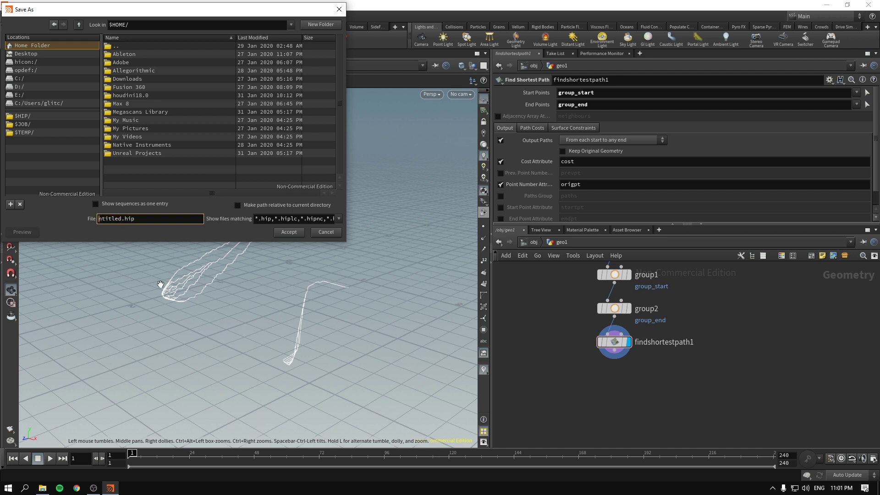
{"action": "type", "text": "006-"}
{"action": "type", "text": "resample-"}
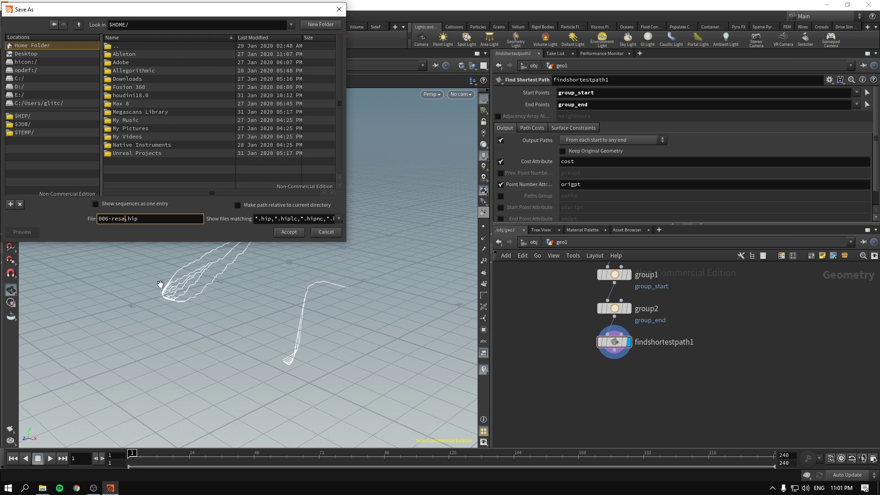
{"action": "type", "text": "andsp"}
{"action": "left_click", "coordinate": [290, 233]}
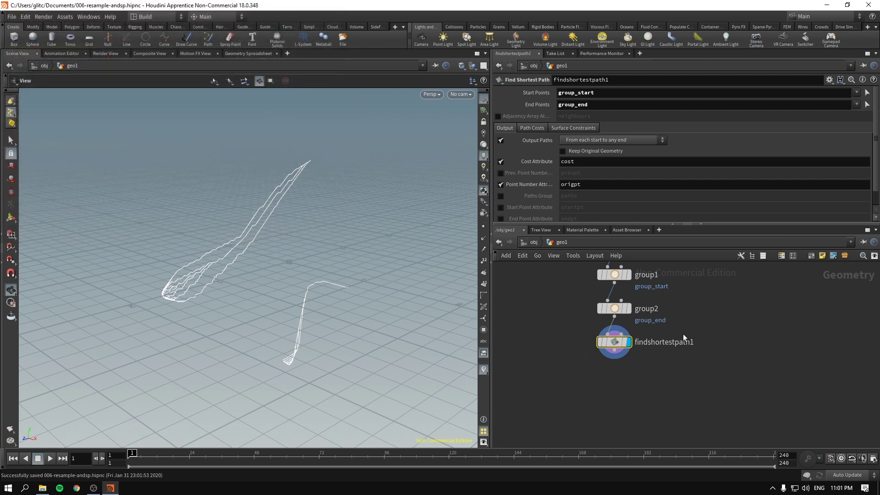
Step: Append a PolyWire node to the Find Shortest Path node and place it well off to the side
{"action": "key", "text": "Tab"}
{"action": "type", "text": "polywire"}
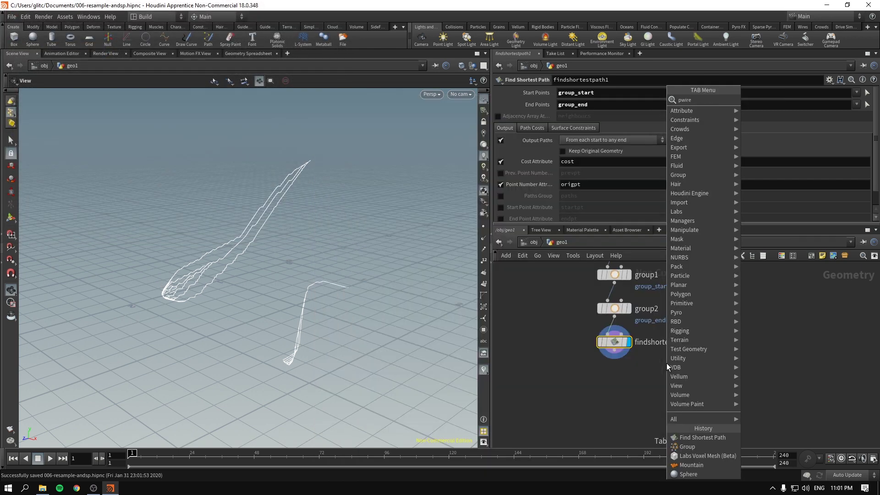
{"action": "key", "text": "Return"}
{"action": "left_click_drag", "start_coordinate": [612, 375], "coordinate": [776, 390]}
{"action": "key", "text": "r"}
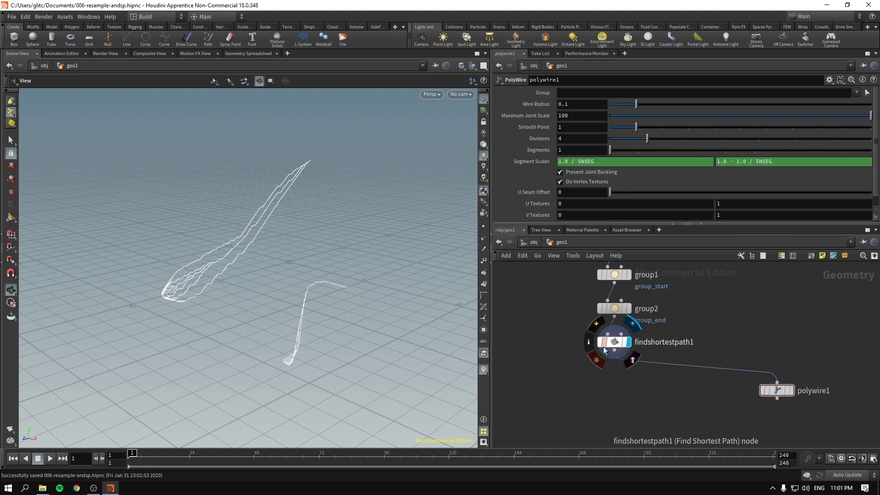
Step: Try the Find Shortest Path output modes any start to any end, each start to any end, and any start to each end
{"action": "left_click", "coordinate": [611, 342]}
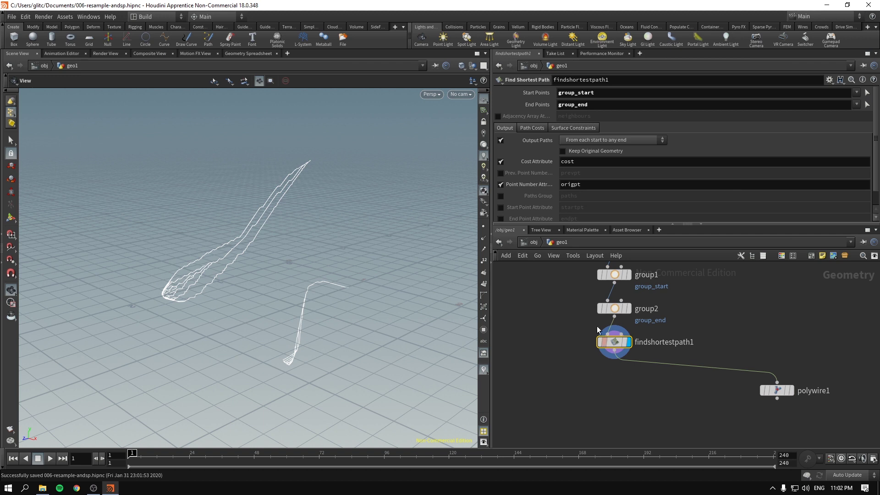
{"action": "left_click", "coordinate": [604, 140]}
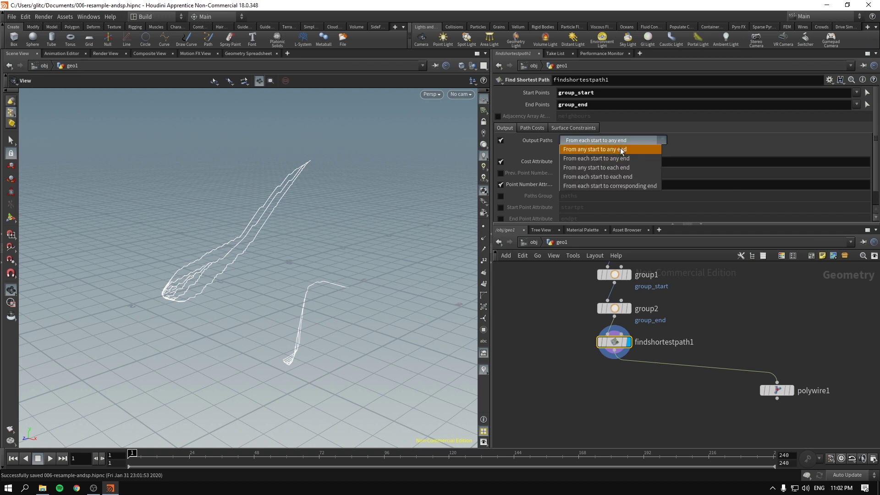
{"action": "left_click", "coordinate": [616, 151]}
{"action": "left_click", "coordinate": [593, 142]}
{"action": "left_click", "coordinate": [595, 151]}
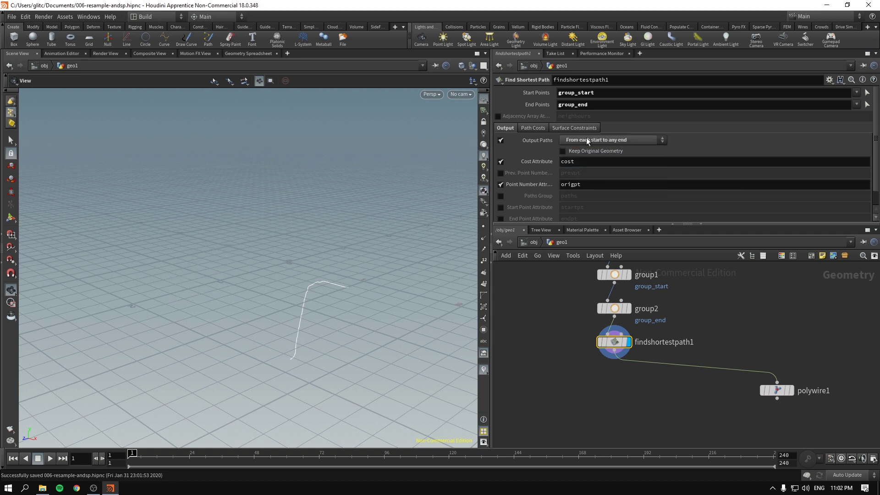
{"action": "left_click", "coordinate": [587, 138]}
{"action": "left_click", "coordinate": [593, 169]}
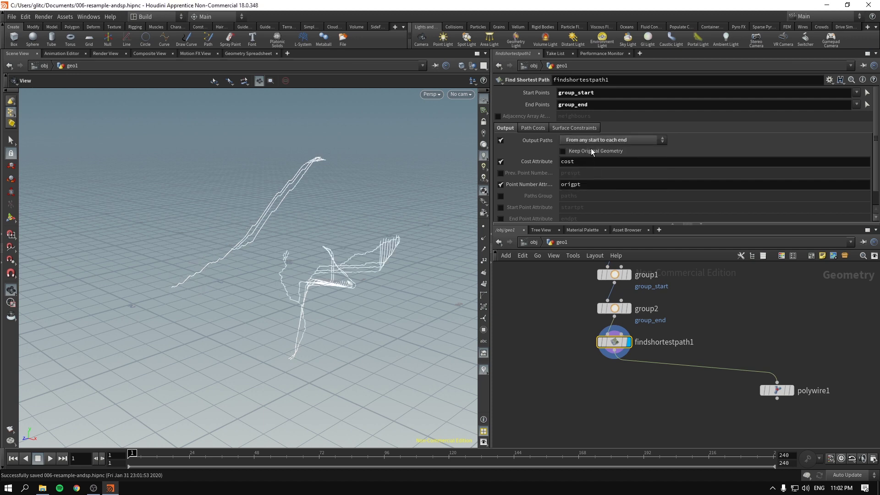
Step: Switch the output paths to From each start to each end and inspect the resulting curves up close
{"action": "left_click", "coordinate": [613, 141]}
{"action": "left_click", "coordinate": [620, 176]}
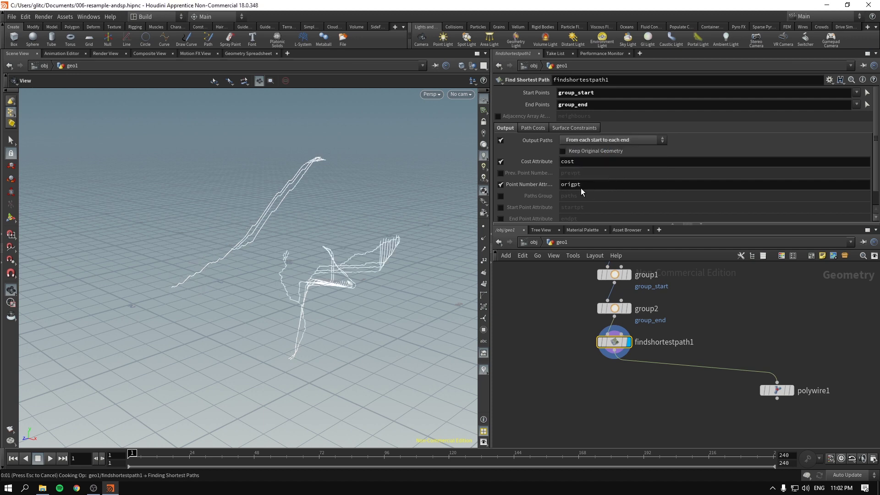
{"action": "left_click_drag", "start_coordinate": [244, 243], "coordinate": [339, 296]}
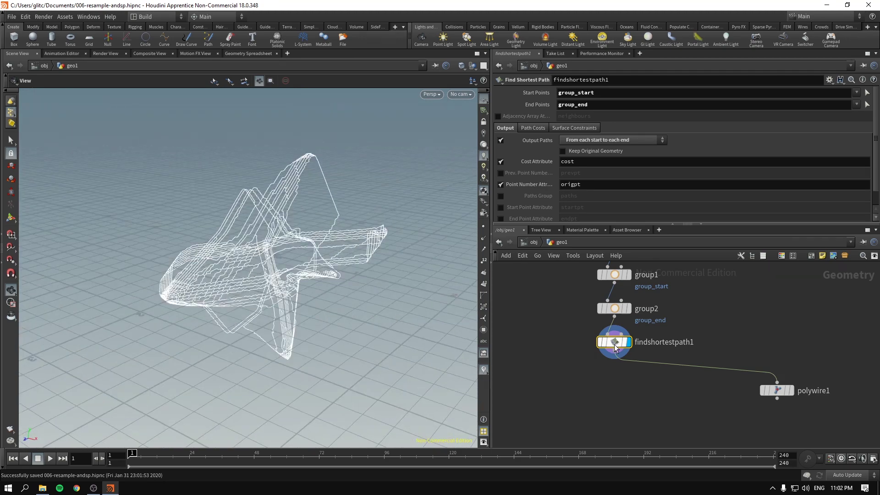
{"action": "scroll", "coordinate": [158, 290], "scroll_direction": "up", "scroll_amount": 5}
{"action": "mouse_move", "coordinate": [159, 290]}
{"action": "left_mouse_down"}
{"action": "mouse_move", "coordinate": [256, 279]}
{"action": "mouse_move", "coordinate": [169, 285]}
{"action": "left_mouse_up"}
Step: Switch the output paths back to From any start to each end for comparison
{"action": "left_click", "coordinate": [611, 139]}
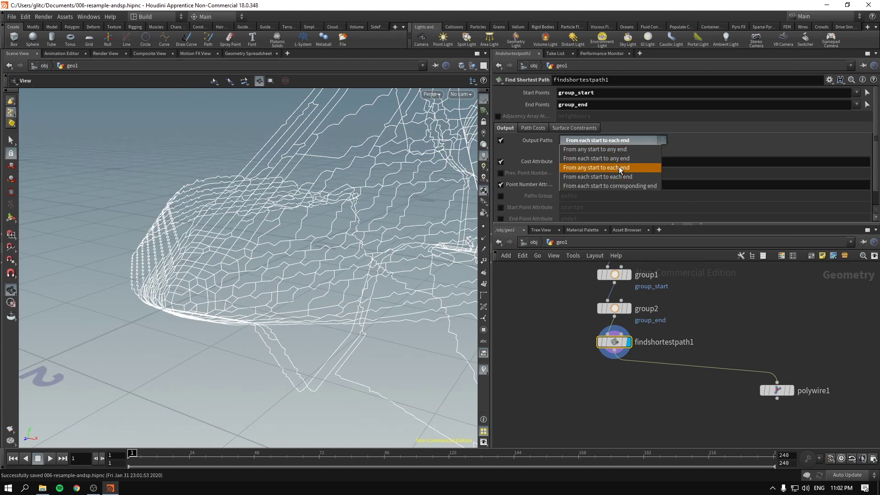
{"action": "left_click", "coordinate": [619, 167]}
{"action": "scroll", "coordinate": [397, 230], "scroll_direction": "down", "scroll_amount": 3}
{"action": "middle_click_drag", "start_coordinate": [465, 229], "coordinate": [311, 270]}
{"action": "scroll", "coordinate": [390, 248], "scroll_direction": "down", "scroll_amount": 2}
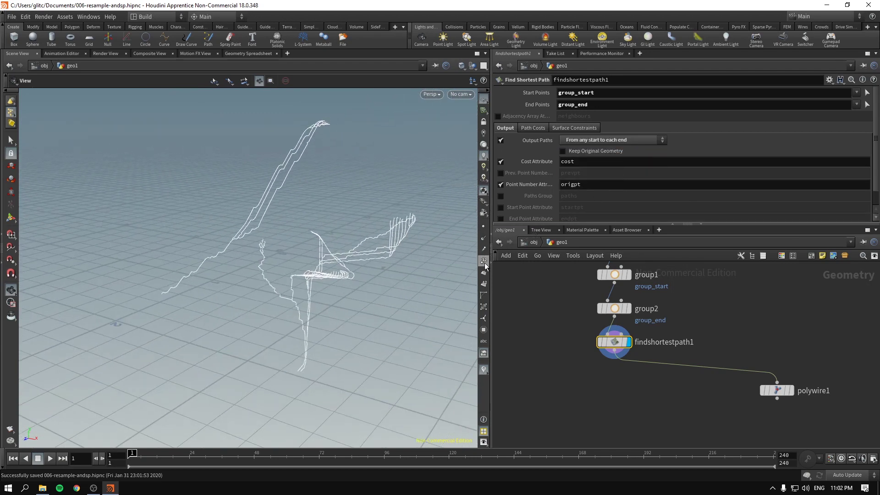
Step: Turn on point display in the viewport and look over the points along the paths
{"action": "left_click", "coordinate": [483, 226]}
{"action": "scroll", "coordinate": [422, 244], "scroll_direction": "up", "scroll_amount": 3}
{"action": "scroll", "coordinate": [422, 244], "scroll_direction": "down", "scroll_amount": 3}
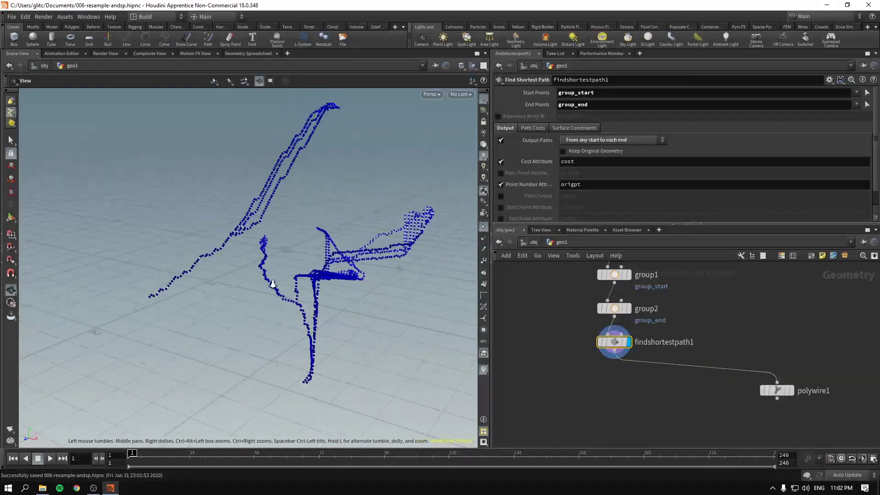
{"action": "left_click_drag", "start_coordinate": [317, 178], "coordinate": [311, 191]}
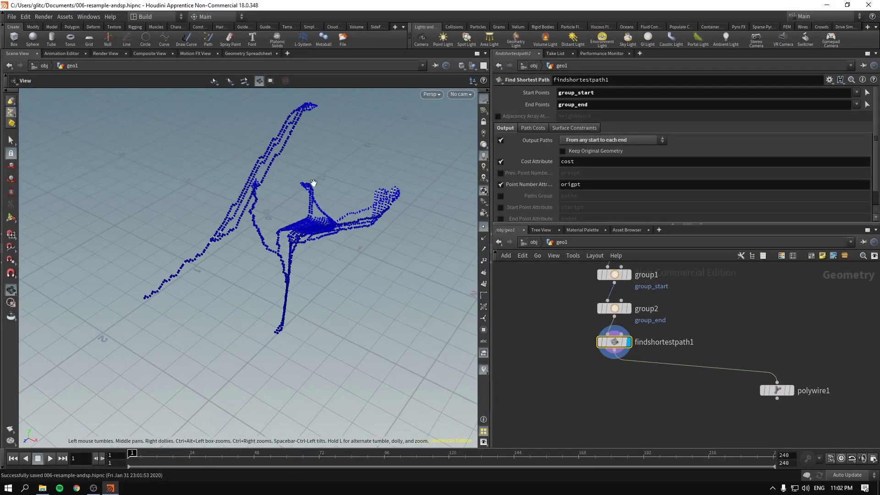
Step: Set the output paths to From each start to each end and check the path node's geometry information
{"action": "left_click", "coordinate": [590, 141]}
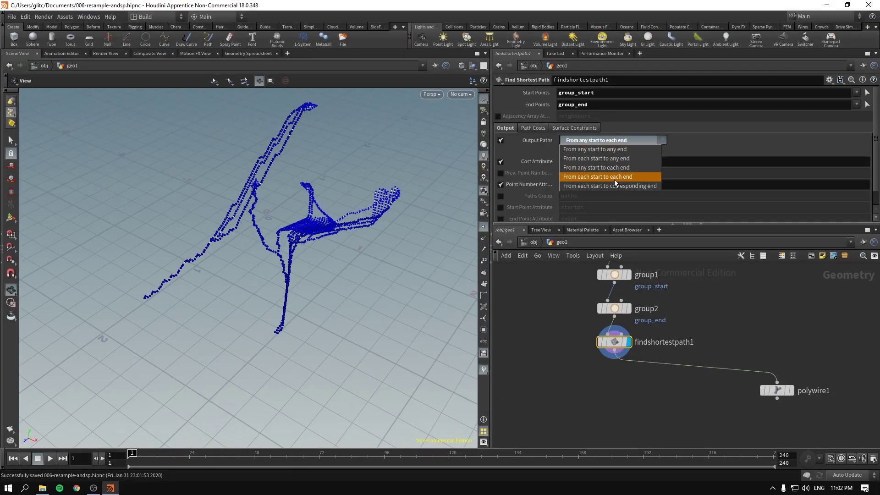
{"action": "left_click", "coordinate": [615, 178]}
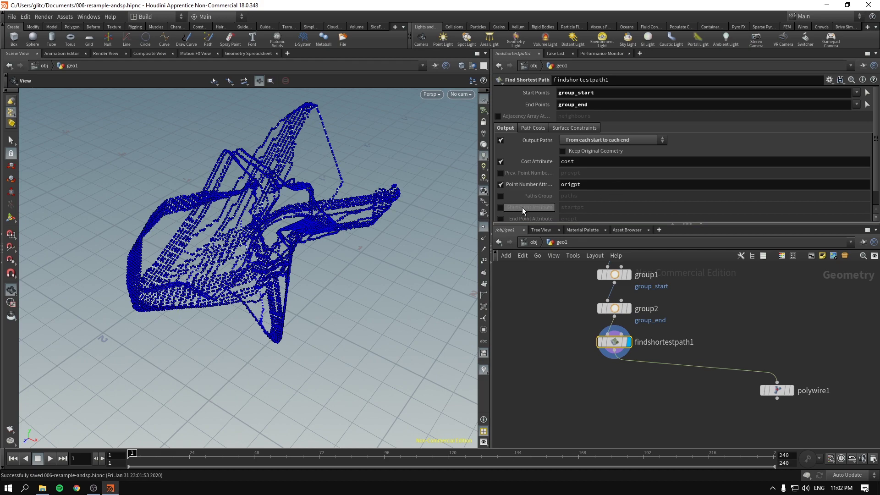
{"action": "right_click_drag", "start_coordinate": [127, 290], "coordinate": [198, 320]}
{"action": "left_click_drag", "start_coordinate": [199, 320], "coordinate": [585, 328]}
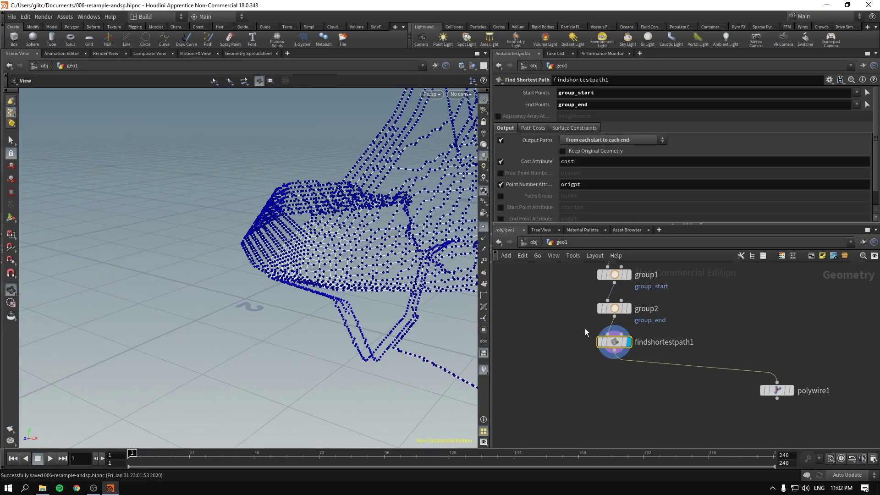
{"action": "middle_click", "coordinate": [613, 342]}
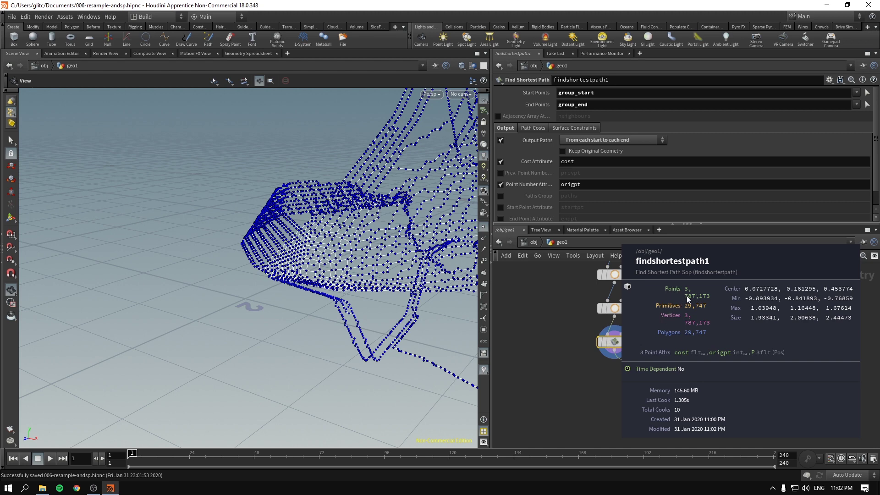
{"action": "left_click_drag", "start_coordinate": [293, 293], "coordinate": [393, 304]}
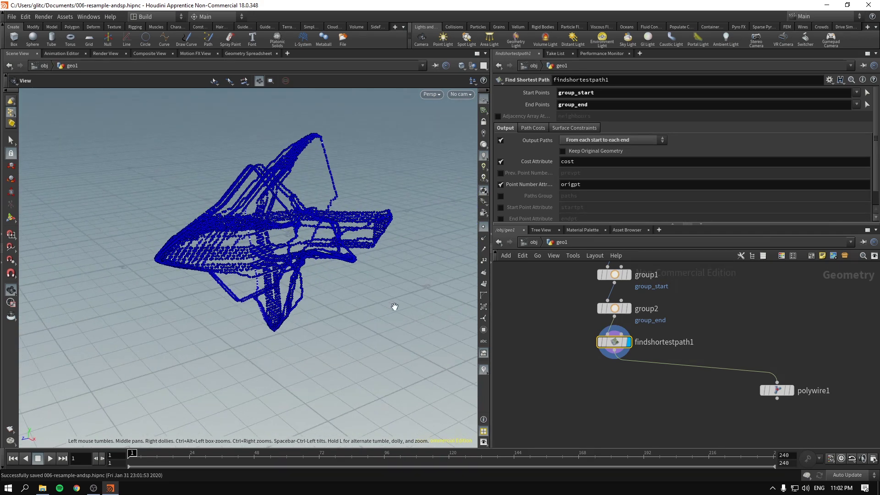
Step: Disconnect PolyWire from the shortest path node and add a Fuse node below the path node
{"action": "left_click", "coordinate": [601, 404]}
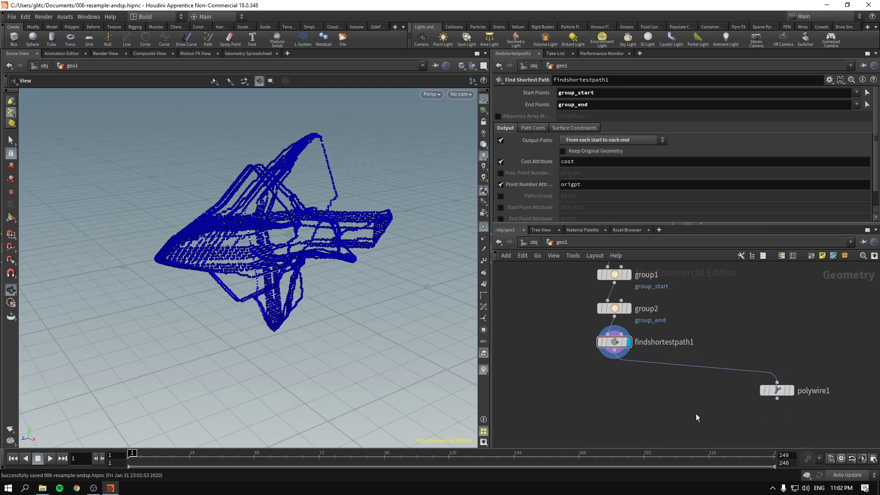
{"action": "key", "text": "y"}
{"action": "left_click_drag", "start_coordinate": [663, 422], "coordinate": [766, 336]}
{"action": "key", "text": "Tab"}
{"action": "type", "text": "resample"}
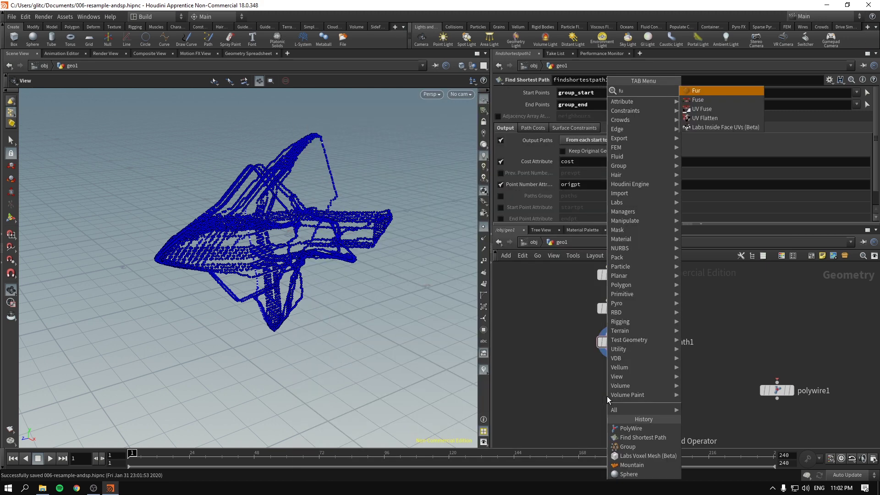
{"action": "key", "text": "Return"}
{"action": "left_click", "coordinate": [606, 397]}
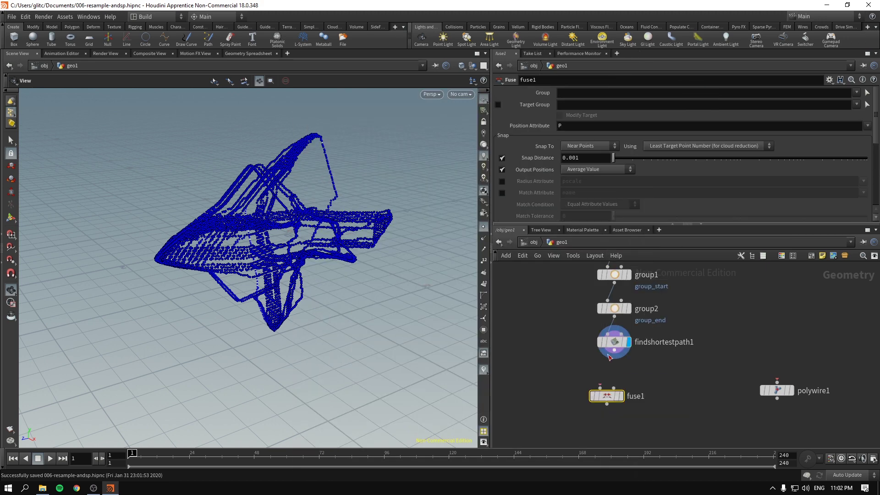
Step: Check the geometry information of the findshortestpath1 node
{"action": "left_click", "coordinate": [614, 350]}
{"action": "key", "text": "Escape"}
{"action": "mouse_move", "coordinate": [613, 344]}
{"action": "left_click", "coordinate": [614, 349]}
{"action": "middle_click", "coordinate": [614, 351]}
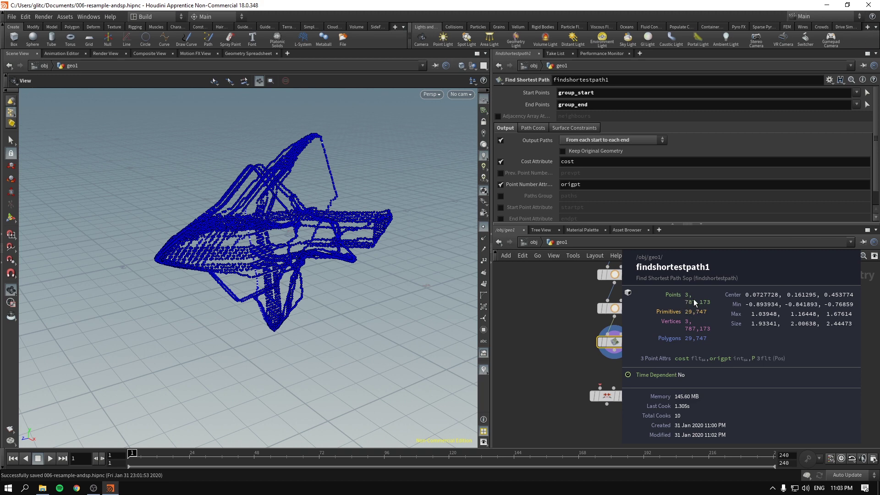
Step: Feed the shortest paths into the Fuse node, display it and check its geometry information
{"action": "left_click_drag", "start_coordinate": [614, 359], "coordinate": [619, 399]}
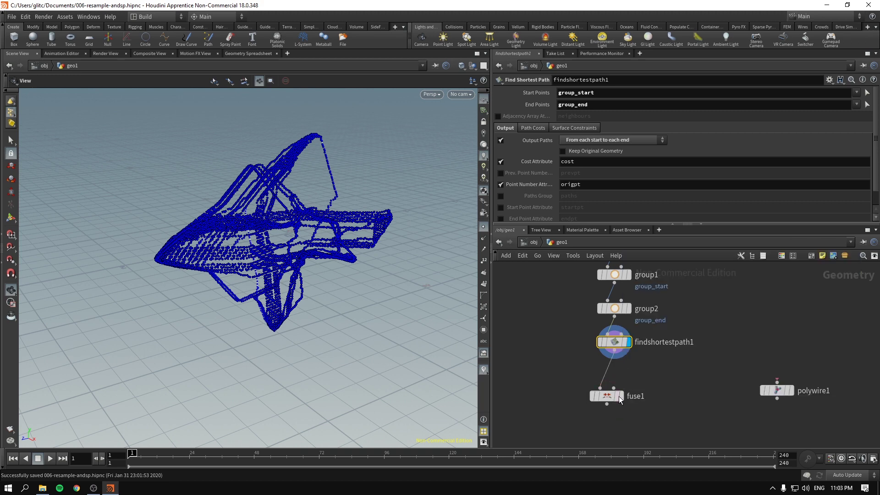
{"action": "mouse_move", "coordinate": [615, 401]}
{"action": "key", "text": "r"}
{"action": "left_click", "coordinate": [605, 398]}
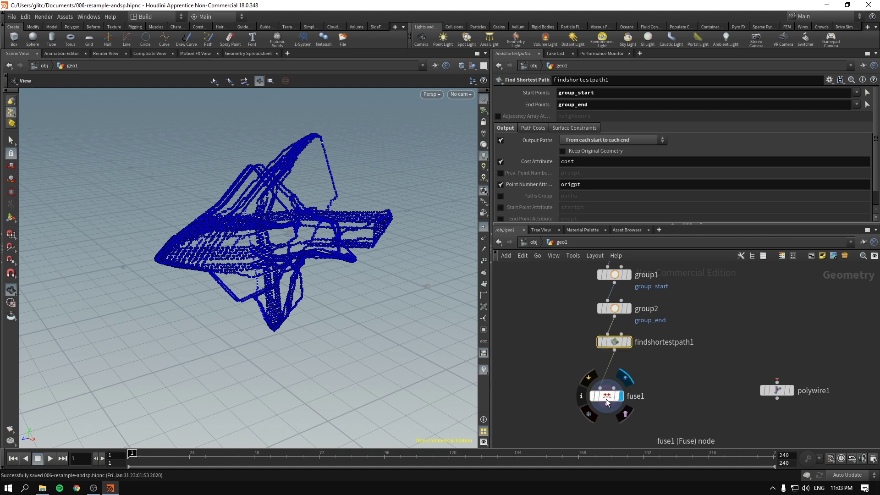
{"action": "middle_click", "coordinate": [610, 393]}
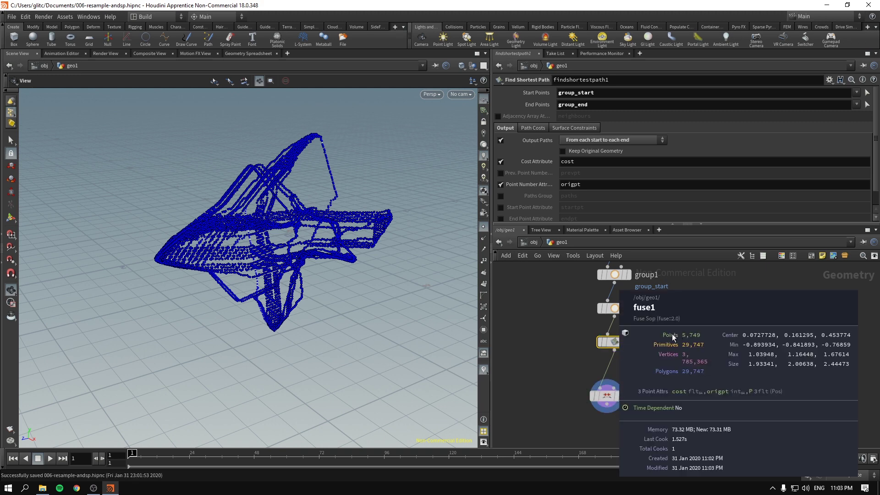
{"action": "left_click_drag", "start_coordinate": [189, 264], "coordinate": [208, 260]}
Step: Connect the Fuse output to PolyWire and display the wires with the point markers turned off
{"action": "middle_click_drag", "start_coordinate": [707, 430], "coordinate": [677, 392]}
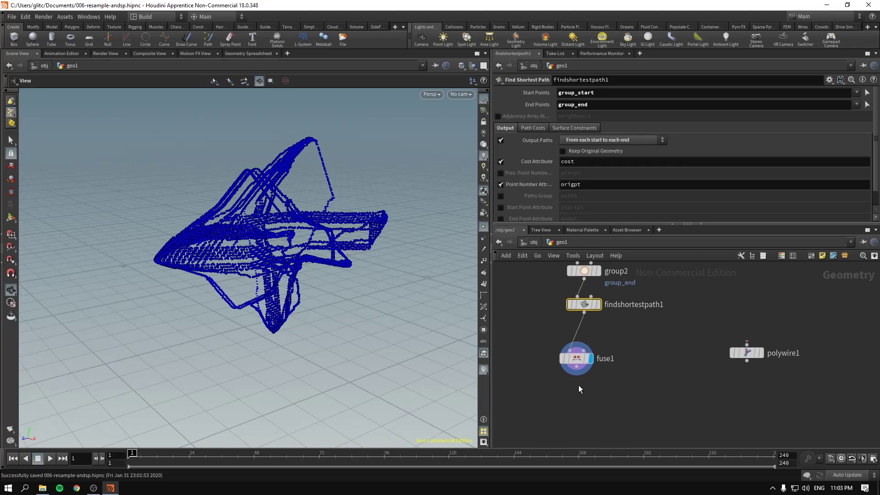
{"action": "left_click", "coordinate": [577, 367]}
{"action": "left_click", "coordinate": [747, 345]}
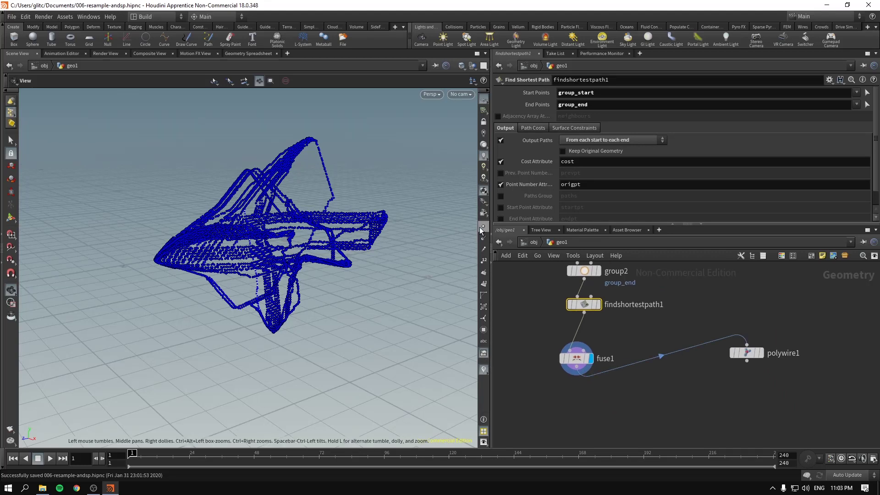
{"action": "left_click", "coordinate": [746, 353]}
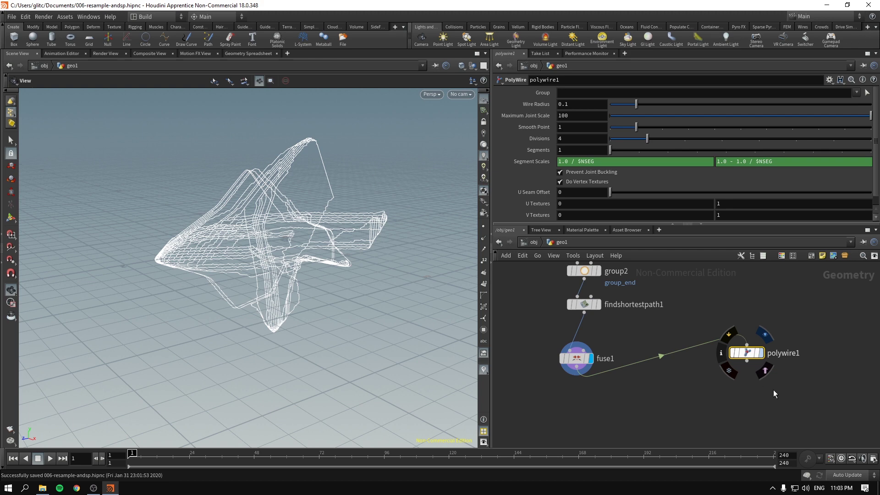
{"action": "key", "text": "r"}
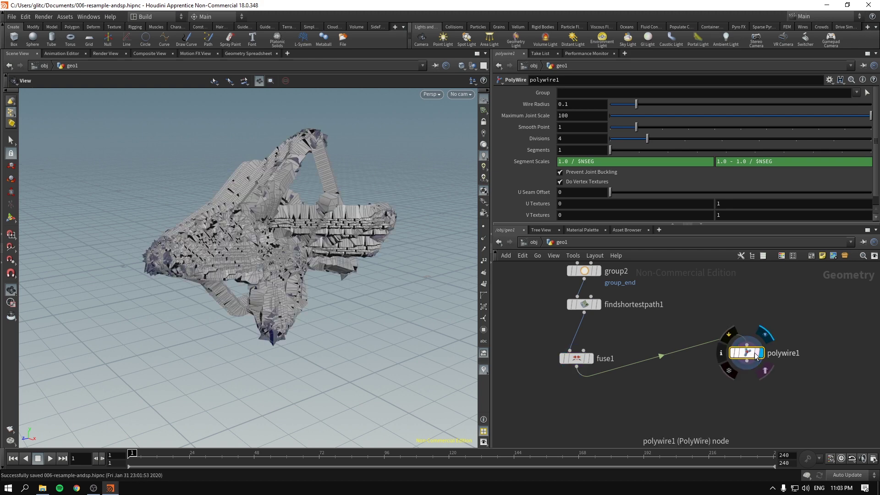
{"action": "left_click_drag", "start_coordinate": [756, 357], "coordinate": [723, 406]}
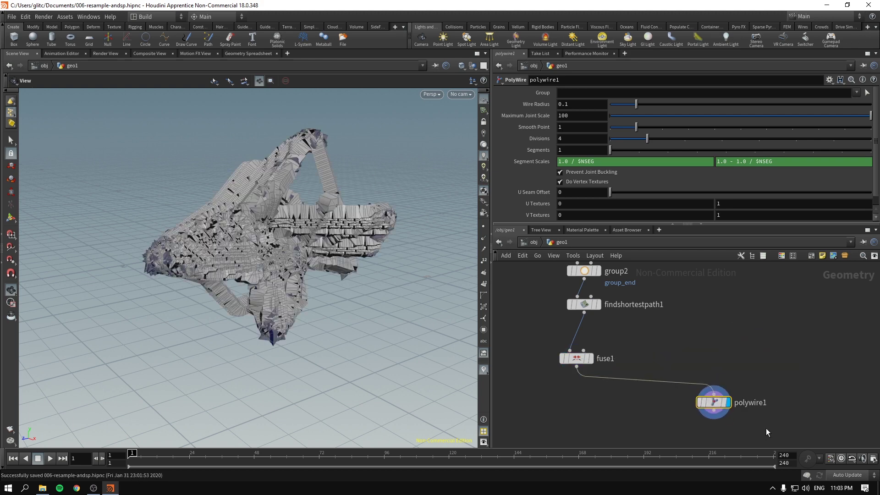
Step: Set the PolyWire radius to 0.03 and its divisions to 9, and look over the wires
{"action": "double_click", "coordinate": [565, 105]}
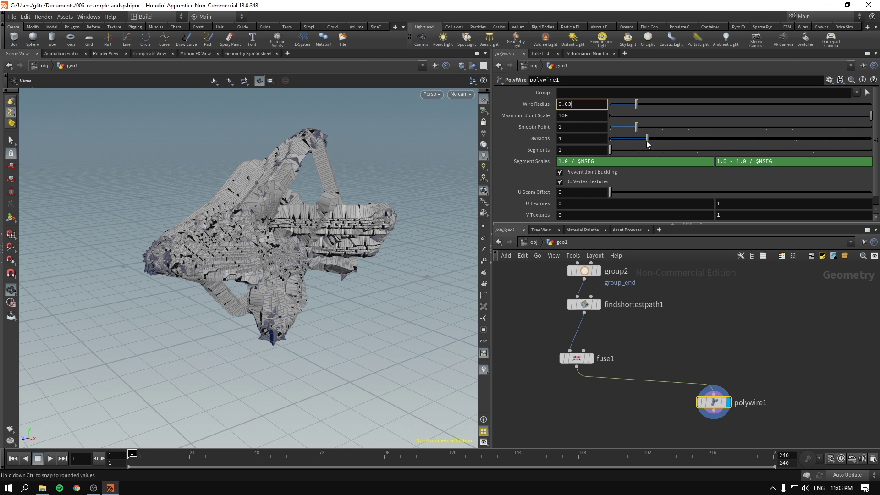
{"action": "left_click_drag", "start_coordinate": [803, 139], "coordinate": [798, 161]}
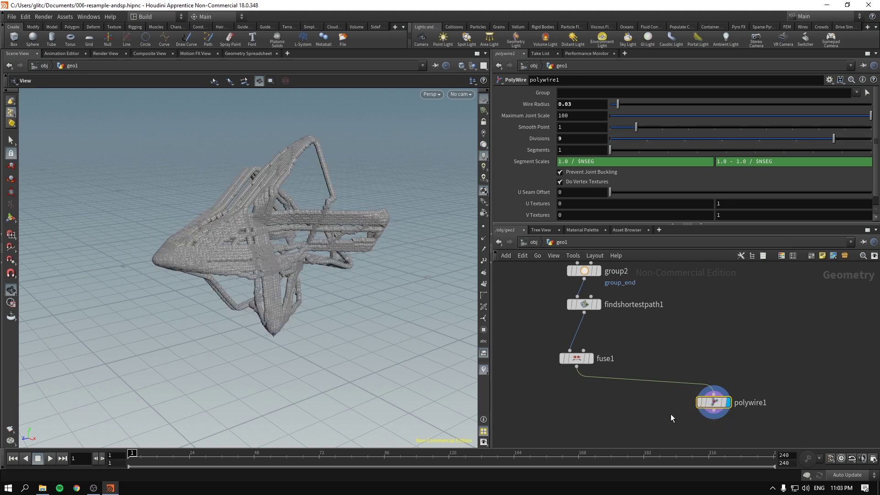
{"action": "left_click_drag", "start_coordinate": [242, 258], "coordinate": [212, 250]}
{"action": "right_click_drag", "start_coordinate": [213, 249], "coordinate": [216, 271]}
{"action": "left_click_drag", "start_coordinate": [216, 271], "coordinate": [416, 263]}
{"action": "middle_click_drag", "start_coordinate": [416, 262], "coordinate": [298, 272]}
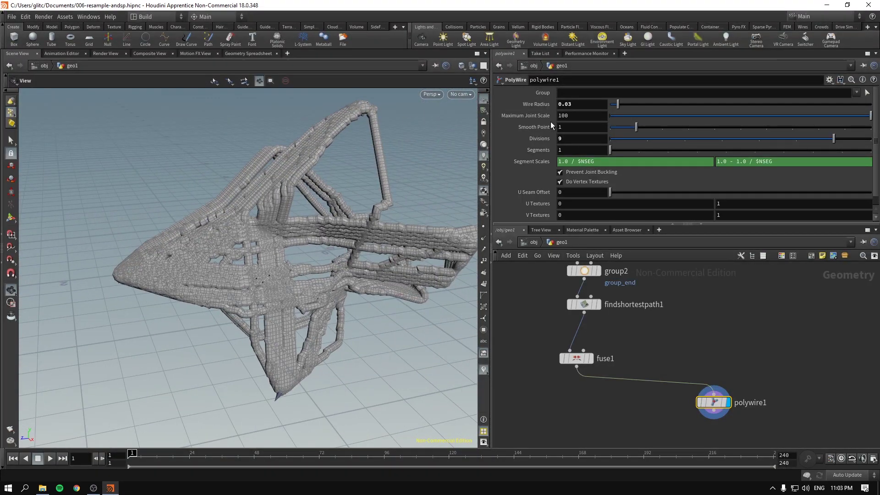
Step: Reduce the wire radius to 0.01 and inspect the thinner wires up close from several angles
{"action": "left_click_drag", "start_coordinate": [567, 104], "coordinate": [580, 116]}
{"action": "type", "text": "1"}
{"action": "key", "text": "Return"}
{"action": "middle_click_drag", "start_coordinate": [528, 403], "coordinate": [555, 377]}
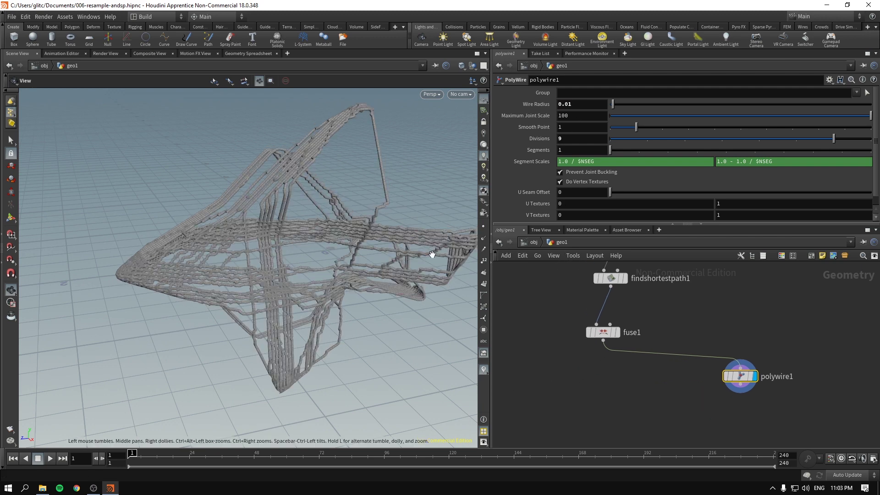
{"action": "left_click_drag", "start_coordinate": [235, 260], "coordinate": [310, 275]}
{"action": "scroll", "coordinate": [263, 245], "scroll_direction": "up", "scroll_amount": 4}
{"action": "left_click_drag", "start_coordinate": [263, 246], "coordinate": [234, 279]}
{"action": "scroll", "coordinate": [199, 259], "scroll_direction": "down", "scroll_amount": 4}
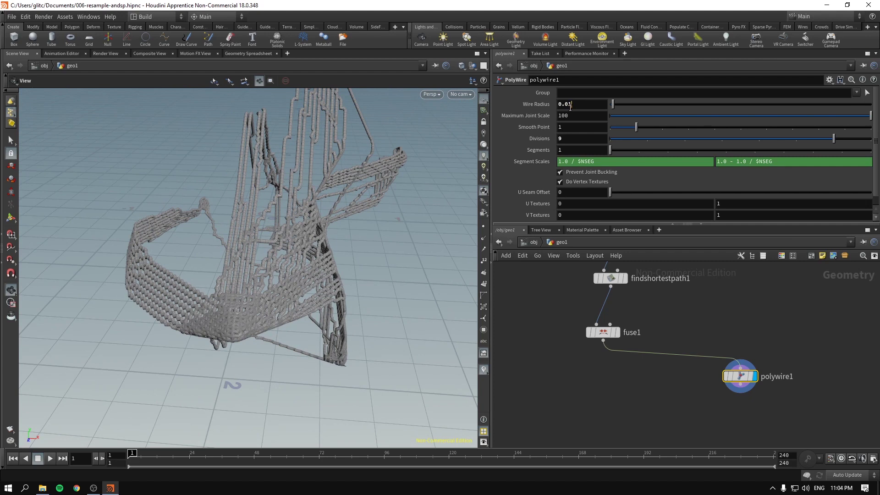
Step: Set the PolyWire radius to 0.005 and view the thinner wires from another angle
{"action": "left_click", "coordinate": [571, 104]}
{"action": "key", "text": "Return"}
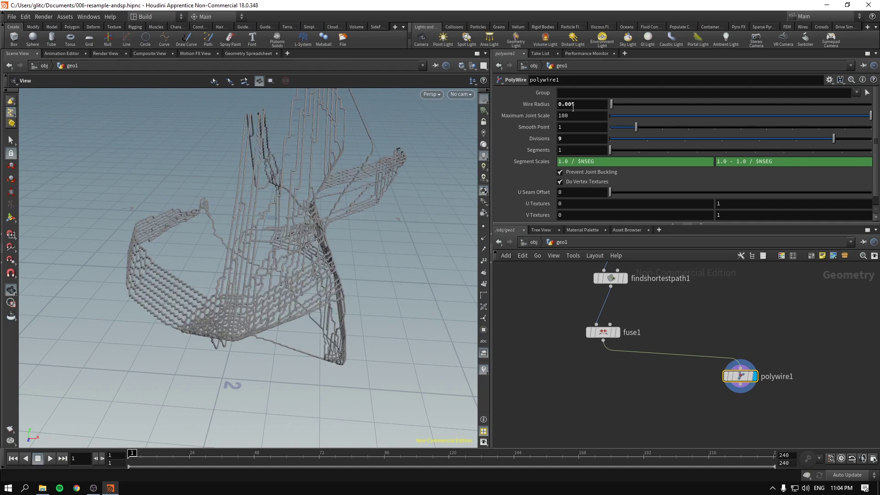
{"action": "left_click_drag", "start_coordinate": [312, 257], "coordinate": [271, 279]}
Step: Change the viewport background color scheme to Dark in the display options and view the wires against it
{"action": "key", "text": "d"}
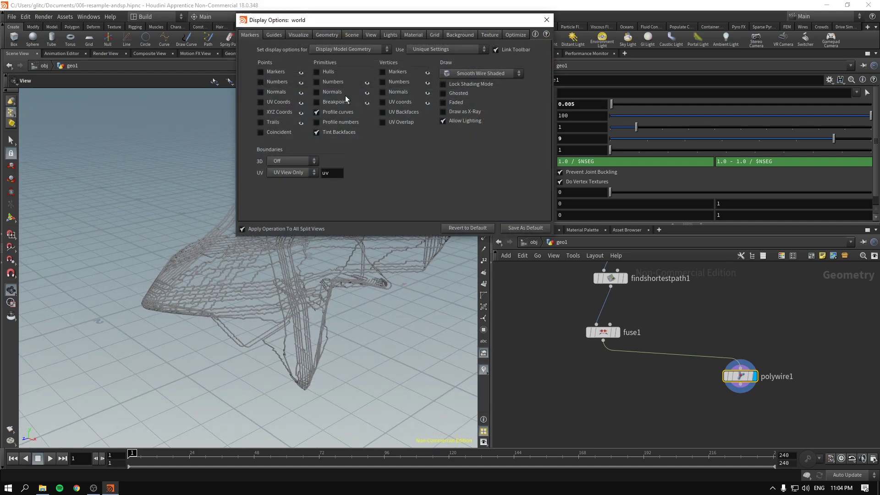
{"action": "left_click", "coordinate": [347, 34]}
{"action": "left_click", "coordinate": [390, 35]}
{"action": "left_click", "coordinate": [413, 35]}
{"action": "left_click", "coordinate": [434, 35]}
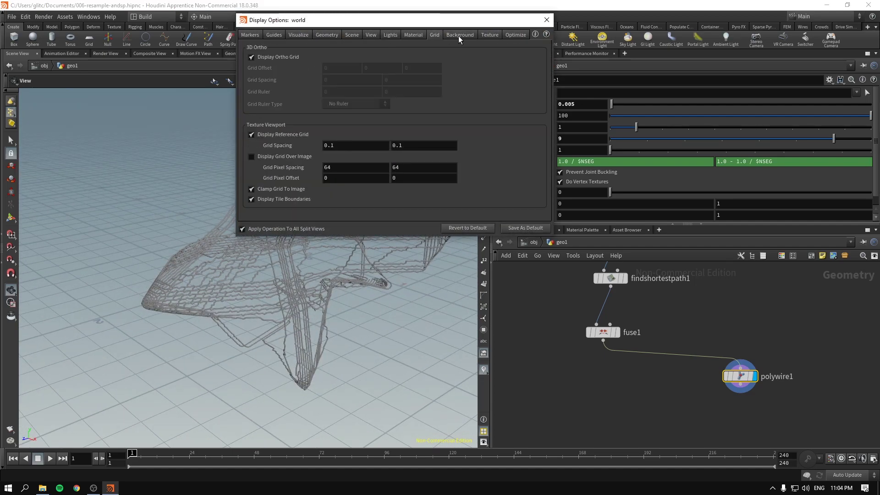
{"action": "left_click", "coordinate": [459, 35]}
{"action": "left_click", "coordinate": [304, 68]}
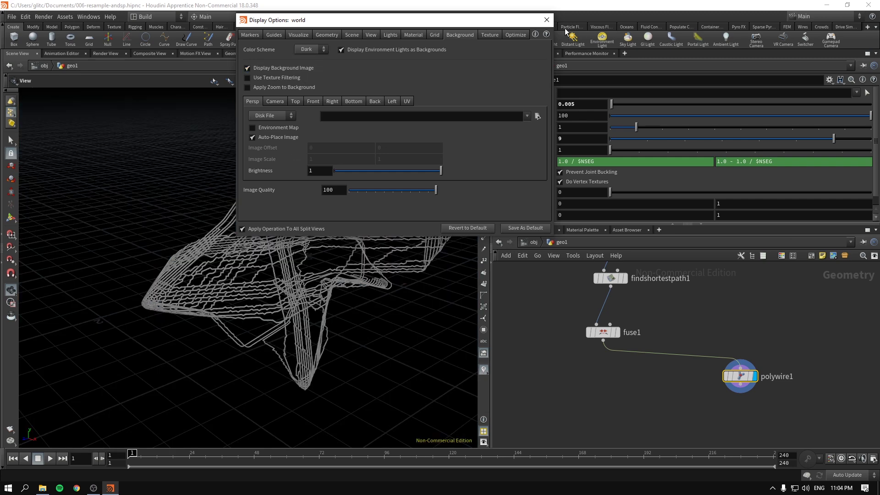
{"action": "left_click", "coordinate": [546, 20]}
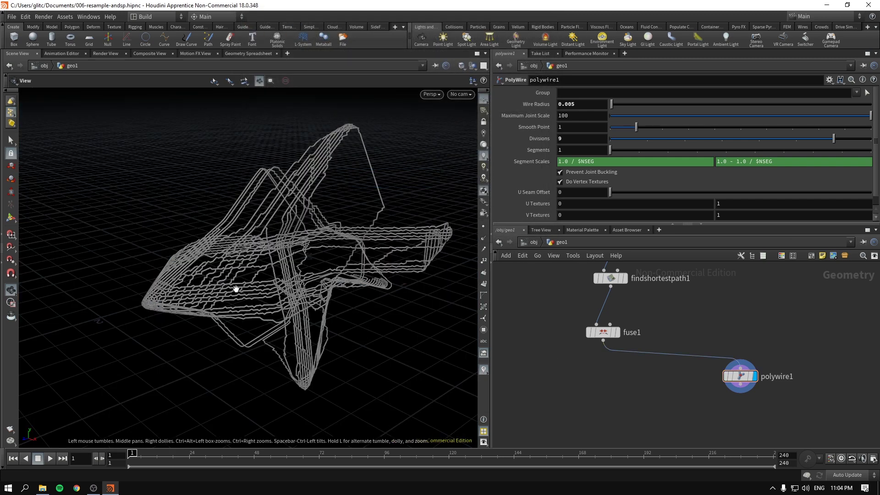
{"action": "left_click_drag", "start_coordinate": [236, 288], "coordinate": [249, 283]}
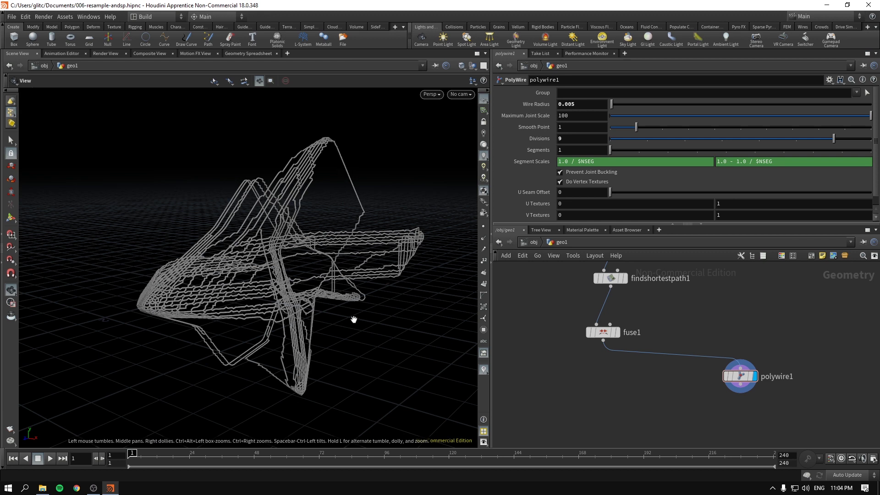
Step: Move the PolyWire node aside, display the Fuse node's curves and look through its settings
{"action": "mouse_move", "coordinate": [747, 378]}
{"action": "left_click_drag", "start_coordinate": [746, 379], "coordinate": [790, 382]}
{"action": "middle_click_drag", "start_coordinate": [626, 419], "coordinate": [640, 381]}
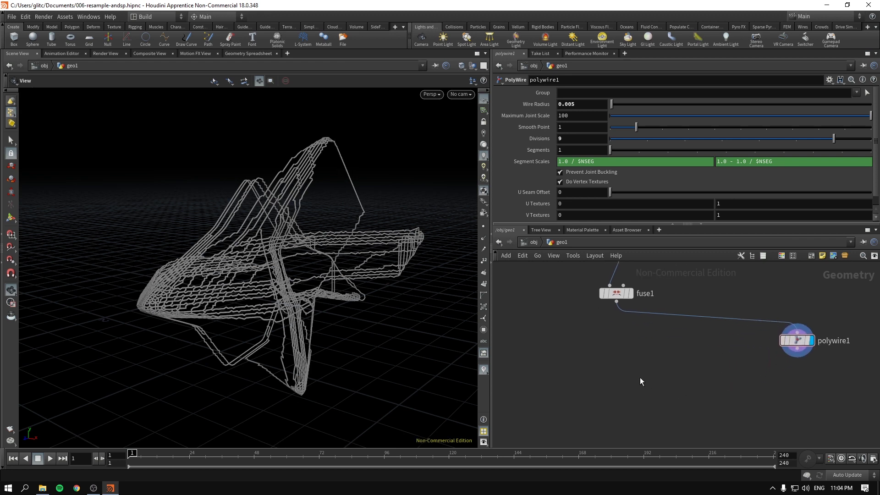
{"action": "left_click", "coordinate": [633, 298]}
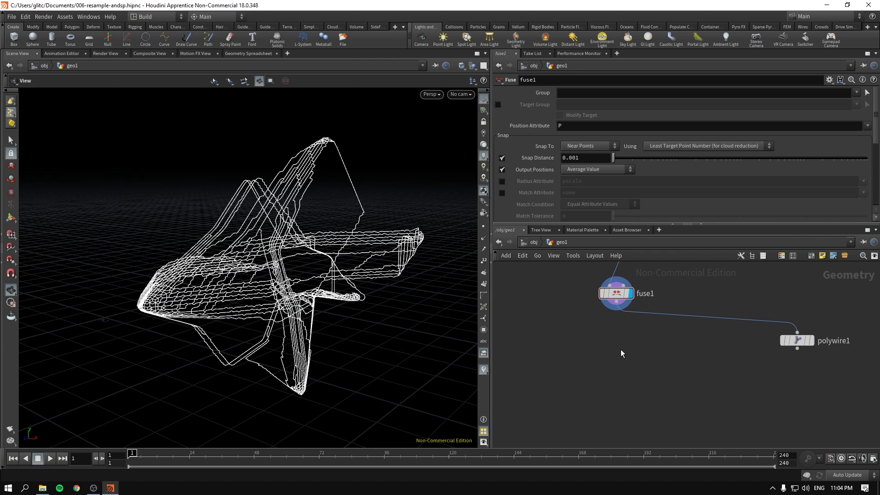
{"action": "left_click", "coordinate": [616, 297]}
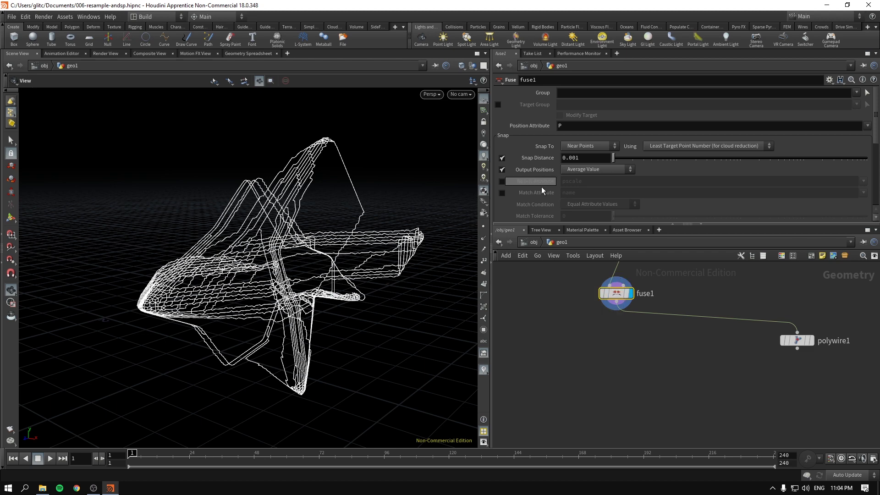
{"action": "scroll", "coordinate": [534, 197], "scroll_direction": "down", "scroll_amount": 2}
{"action": "scroll", "coordinate": [537, 188], "scroll_direction": "up", "scroll_amount": 2}
Step: Add a Resample node, connect it to the Fuse output and display the resampled curves
{"action": "key", "text": "Tab"}
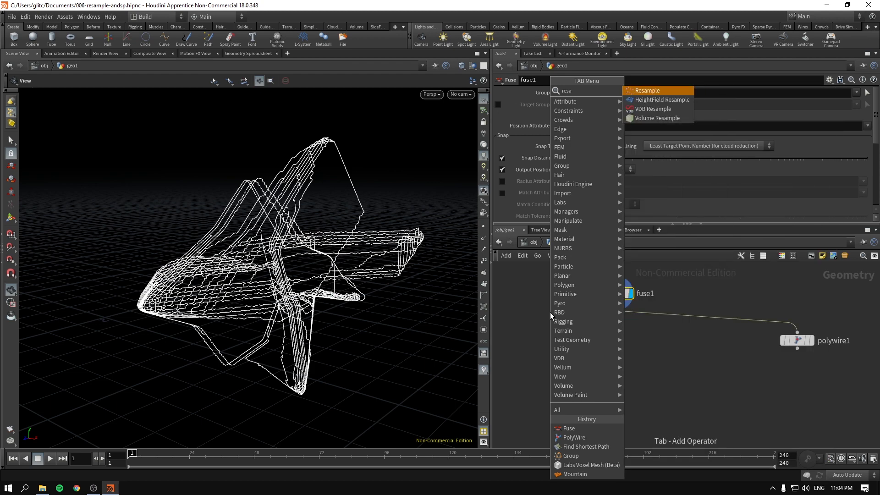
{"action": "key", "text": "Escape"}
{"action": "left_click", "coordinate": [550, 312]}
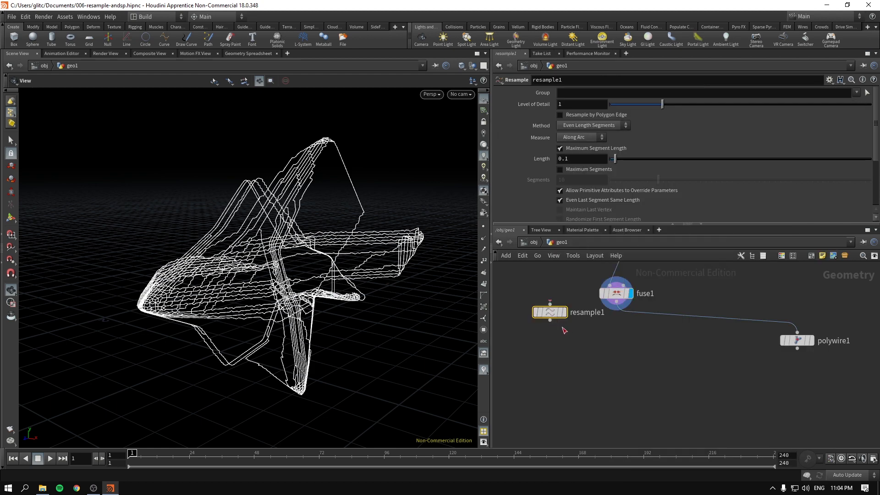
{"action": "left_click_drag", "start_coordinate": [552, 313], "coordinate": [613, 310]}
{"action": "left_click", "coordinate": [588, 356]}
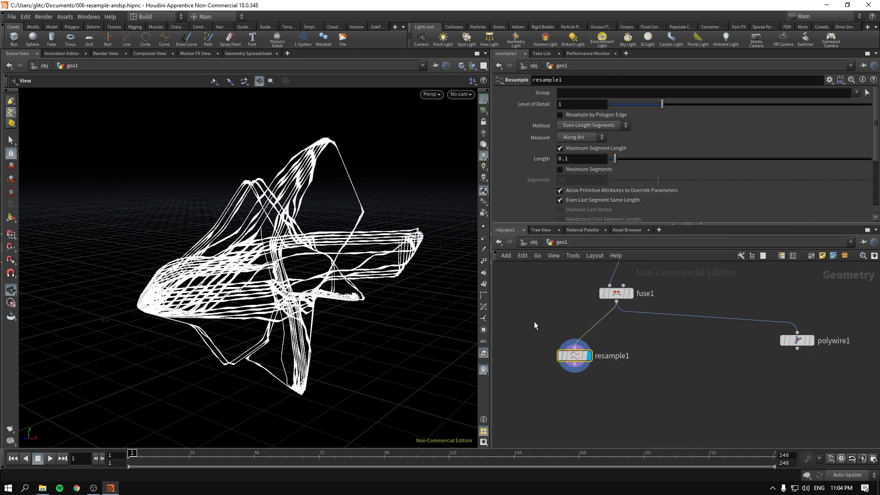
Step: Inspect the resampled curves up close and check the Resample node's parameters and geometry information
{"action": "scroll", "coordinate": [224, 275], "scroll_direction": "up", "scroll_amount": 5}
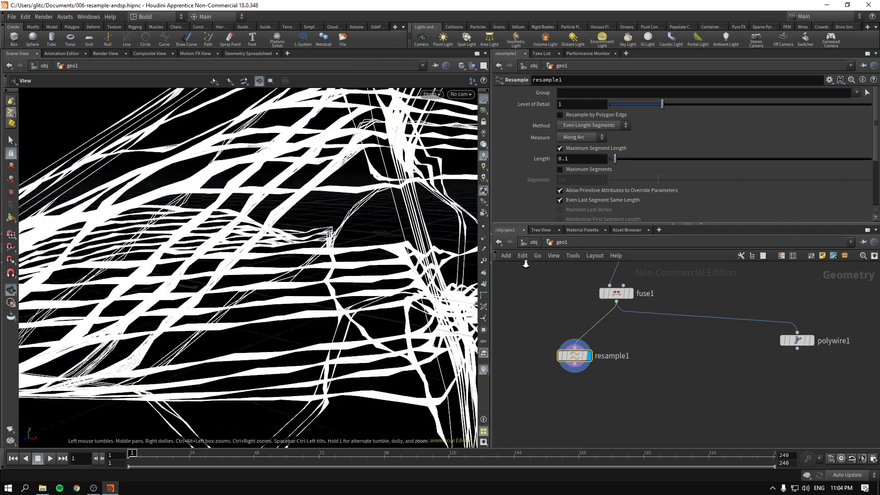
{"action": "scroll", "coordinate": [224, 276], "scroll_direction": "down", "scroll_amount": 4}
{"action": "scroll", "coordinate": [224, 275], "scroll_direction": "up", "scroll_amount": 1}
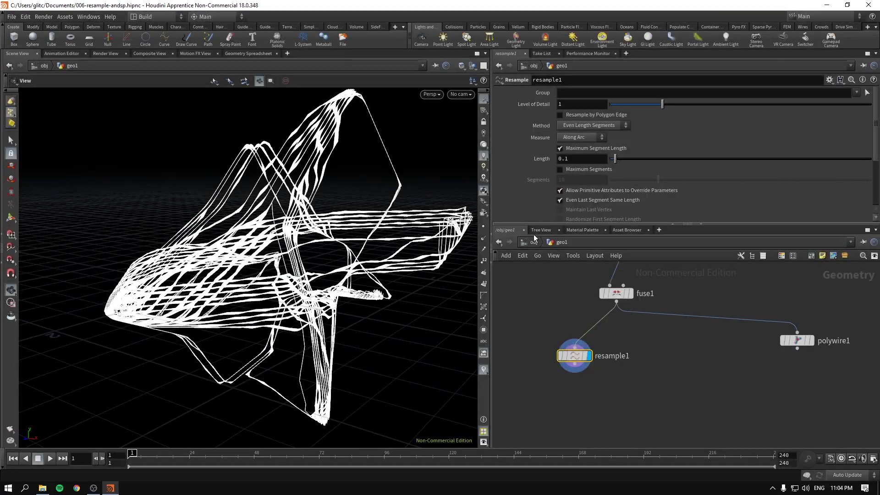
{"action": "scroll", "coordinate": [522, 190], "scroll_direction": "down", "scroll_amount": 5}
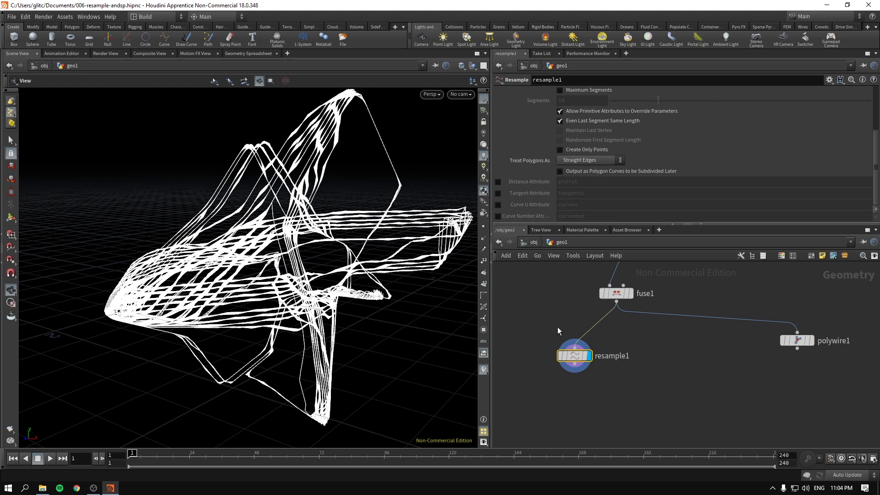
{"action": "middle_click", "coordinate": [579, 354]}
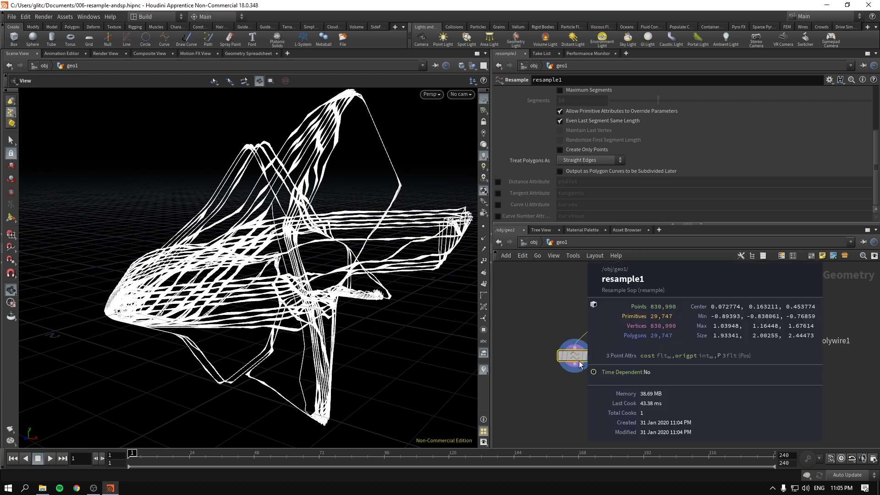
{"action": "middle_click_drag", "start_coordinate": [656, 317], "coordinate": [693, 311]}
Step: Move the PolyWire node further down in the network, below the level of the Resample node
{"action": "scroll", "coordinate": [693, 311], "scroll_direction": "down", "scroll_amount": 3}
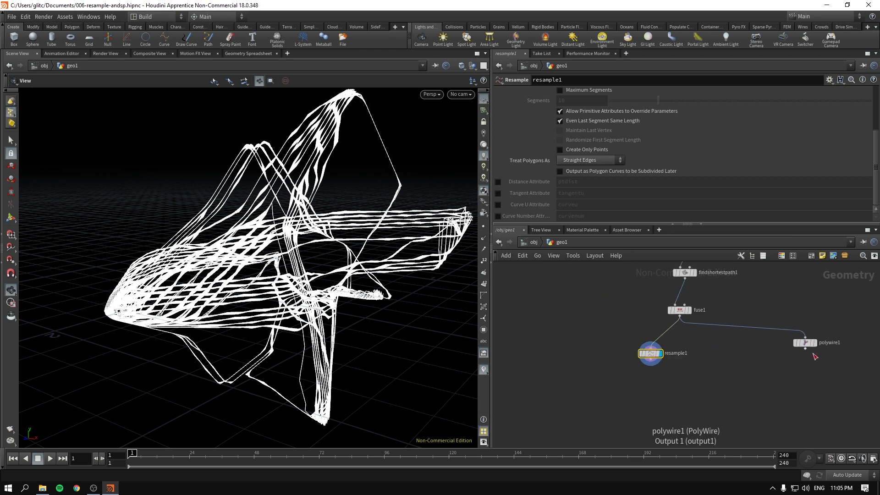
{"action": "left_click_drag", "start_coordinate": [603, 385], "coordinate": [656, 339]}
{"action": "middle_click_drag", "start_coordinate": [598, 303], "coordinate": [591, 330]}
{"action": "scroll", "coordinate": [529, 172], "scroll_direction": "up", "scroll_amount": 4}
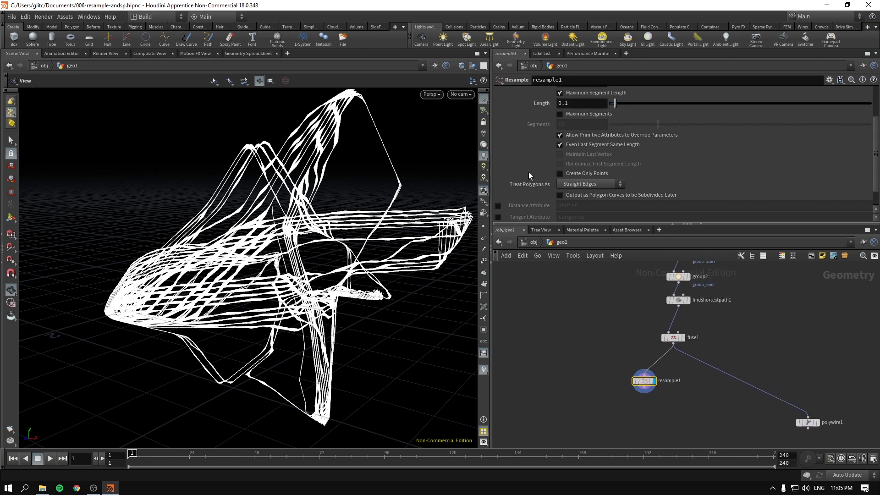
Step: Enable Maximum Segments on the Resample node and try 33 segments with a maximum segment length of 0.018
{"action": "left_click", "coordinate": [560, 170]}
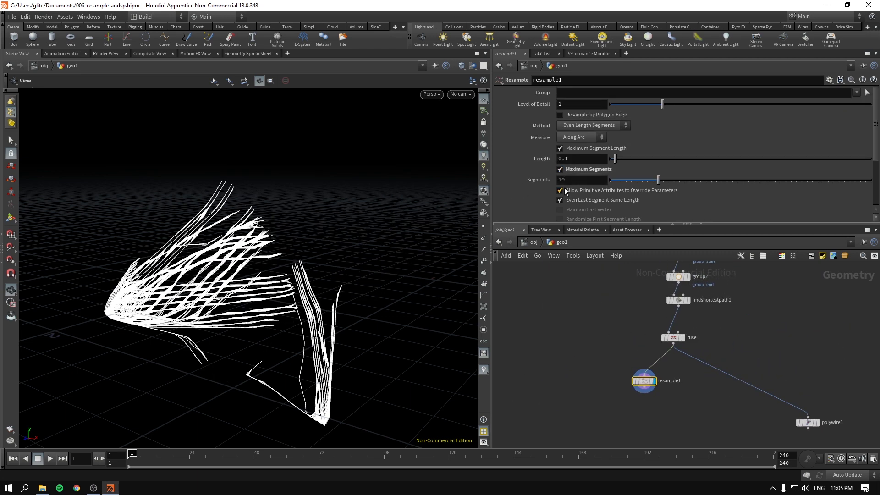
{"action": "left_click_drag", "start_coordinate": [615, 160], "coordinate": [612, 169]}
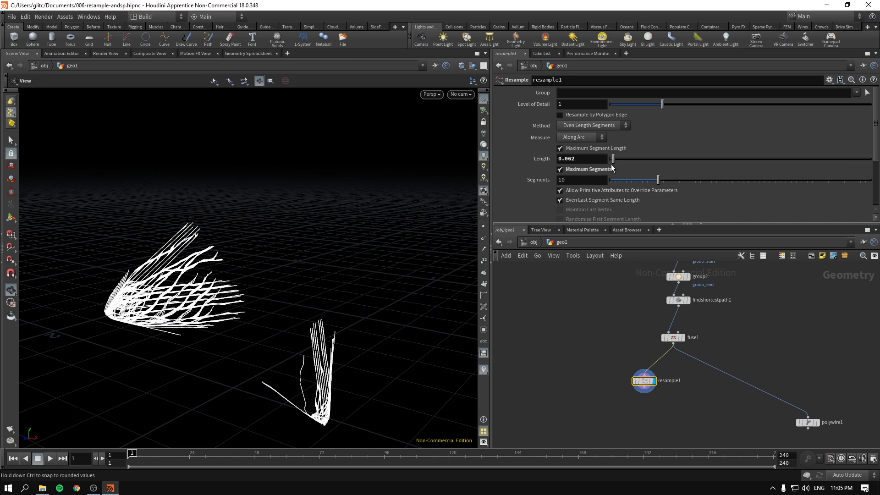
{"action": "left_click_drag", "start_coordinate": [659, 183], "coordinate": [781, 180]}
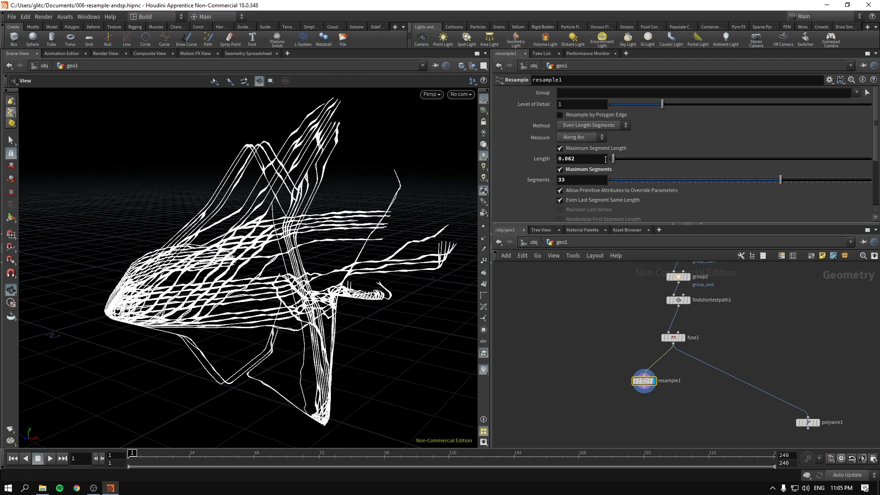
{"action": "left_click_drag", "start_coordinate": [614, 160], "coordinate": [611, 161]}
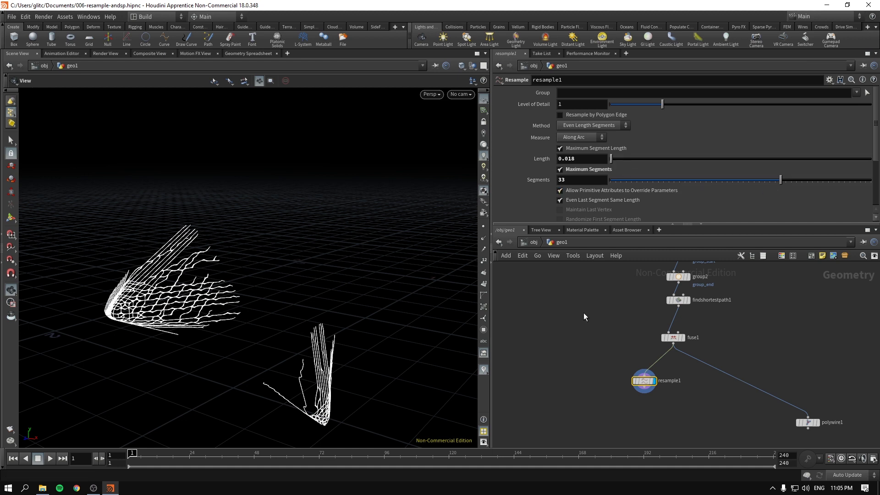
Step: Move the Resample node further from the Fuse node and set its length to 0.185 and segments to 10
{"action": "left_click_drag", "start_coordinate": [639, 381], "coordinate": [577, 361]}
{"action": "mouse_move", "coordinate": [611, 159]}
{"action": "left_mouse_down"}
{"action": "mouse_move", "coordinate": [631, 159]}
{"action": "mouse_move", "coordinate": [620, 161]}
{"action": "left_mouse_up"}
{"action": "left_click_drag", "start_coordinate": [781, 181], "coordinate": [657, 200]}
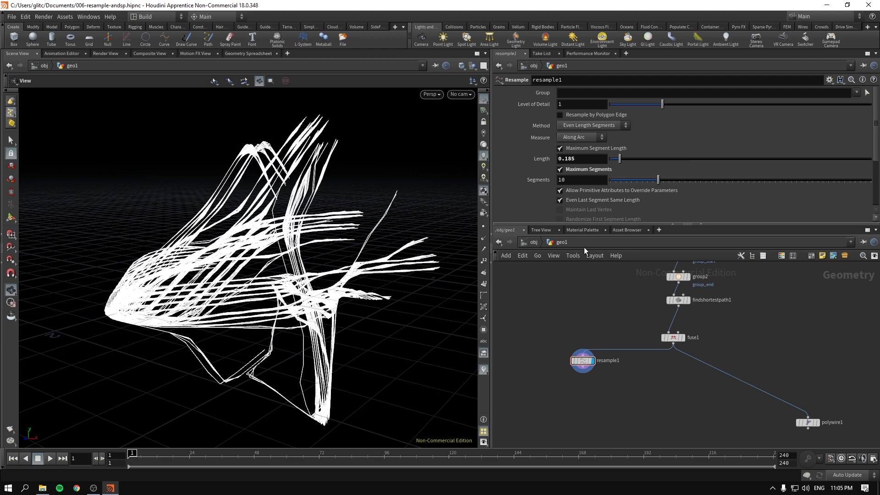
Step: Examine the resampled curves from several angles and up close, including their lower tips and open ends
{"action": "scroll", "coordinate": [513, 161], "scroll_direction": "down", "scroll_amount": 3}
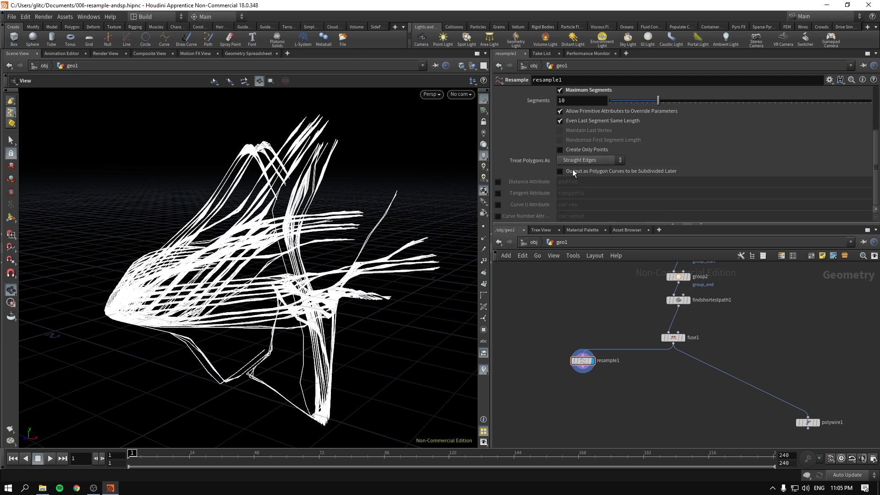
{"action": "left_click_drag", "start_coordinate": [135, 300], "coordinate": [201, 266]}
{"action": "right_click_drag", "start_coordinate": [202, 265], "coordinate": [208, 283]}
{"action": "left_click_drag", "start_coordinate": [208, 282], "coordinate": [294, 284]}
{"action": "right_click_drag", "start_coordinate": [293, 285], "coordinate": [229, 257]}
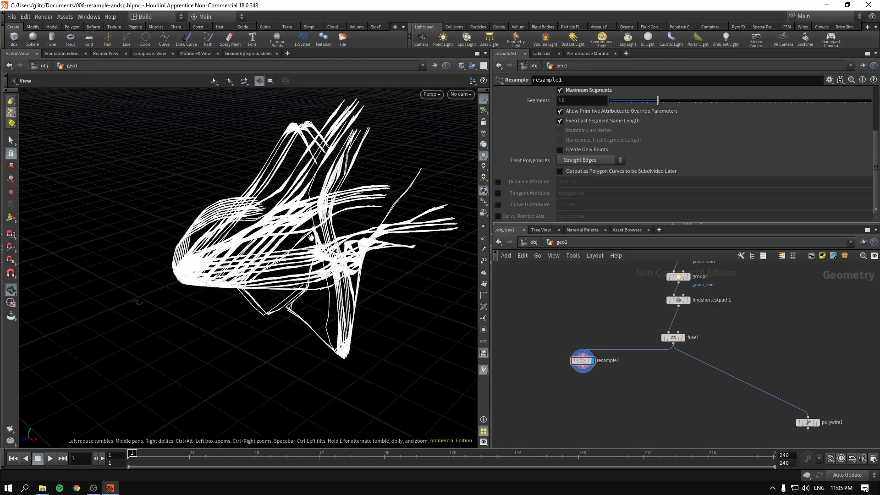
{"action": "left_click_drag", "start_coordinate": [229, 257], "coordinate": [279, 294]}
{"action": "right_click_drag", "start_coordinate": [279, 293], "coordinate": [392, 237]}
{"action": "left_click_drag", "start_coordinate": [295, 176], "coordinate": [275, 197]}
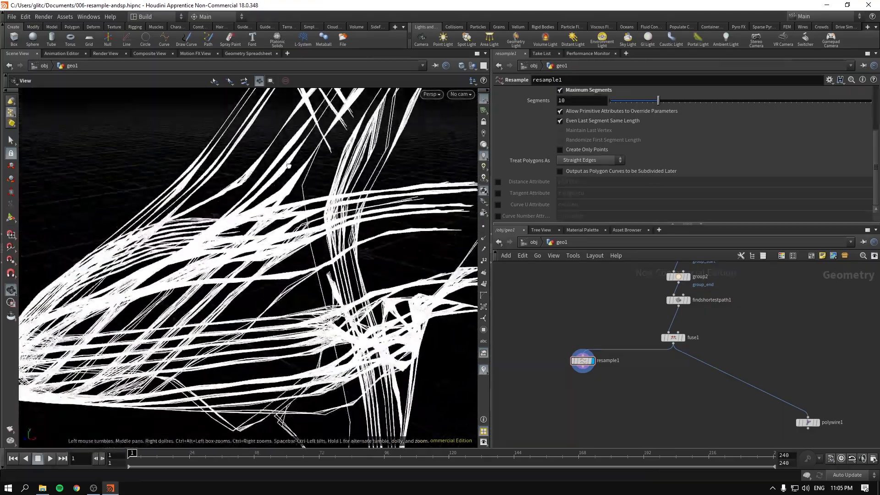
{"action": "right_click_drag", "start_coordinate": [275, 197], "coordinate": [171, 228]}
{"action": "left_click_drag", "start_coordinate": [171, 228], "coordinate": [250, 256]}
{"action": "mouse_move", "coordinate": [250, 257]}
{"action": "right_mouse_down"}
{"action": "mouse_move", "coordinate": [236, 309]}
{"action": "mouse_move", "coordinate": [216, 275]}
{"action": "mouse_move", "coordinate": [256, 256]}
{"action": "right_mouse_up"}
{"action": "left_click_drag", "start_coordinate": [257, 256], "coordinate": [312, 238]}
{"action": "right_click_drag", "start_coordinate": [311, 238], "coordinate": [416, 302]}
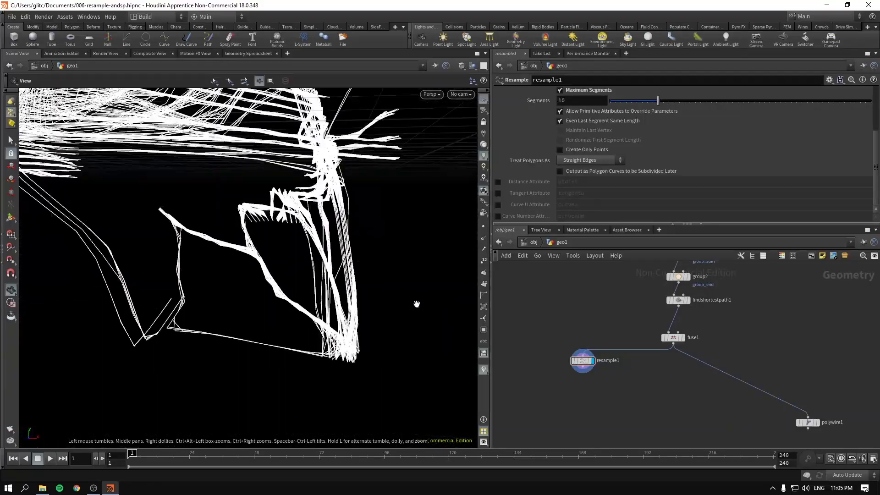
{"action": "left_click_drag", "start_coordinate": [416, 302], "coordinate": [383, 271]}
{"action": "right_click_drag", "start_coordinate": [383, 271], "coordinate": [451, 264]}
{"action": "left_click_drag", "start_coordinate": [451, 265], "coordinate": [289, 260]}
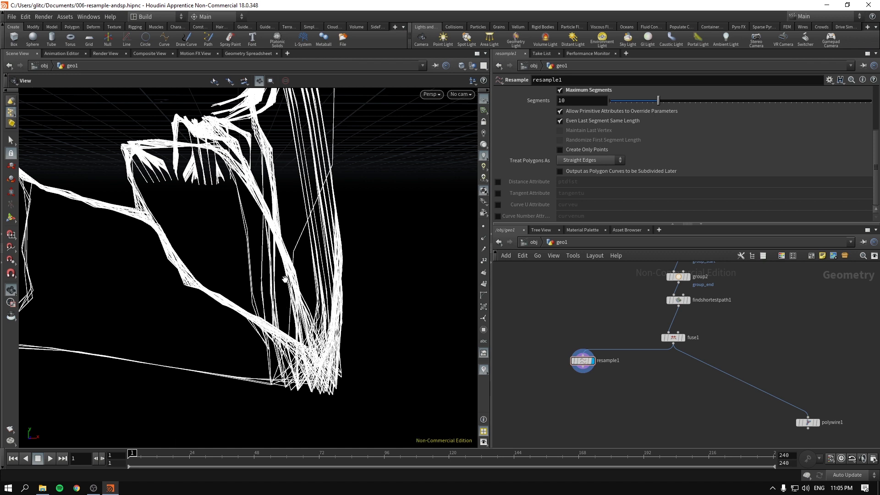
Step: Add a Convert node after the Resample node and display its output
{"action": "left_click_drag", "start_coordinate": [547, 410], "coordinate": [608, 355]}
{"action": "key", "text": "Tab"}
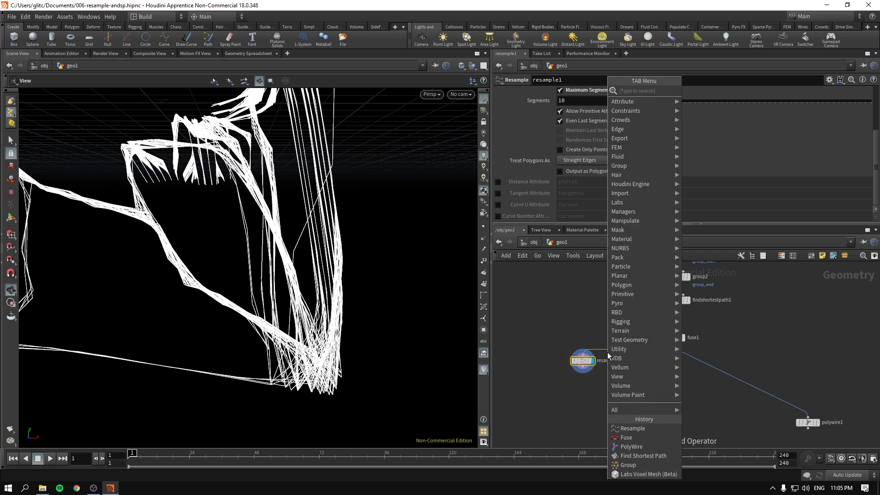
{"action": "type", "text": "conver"}
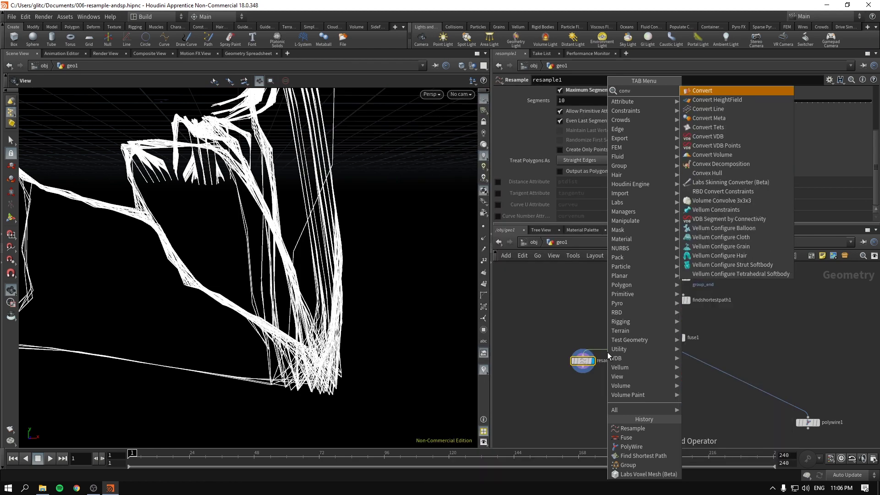
{"action": "key", "text": "Return"}
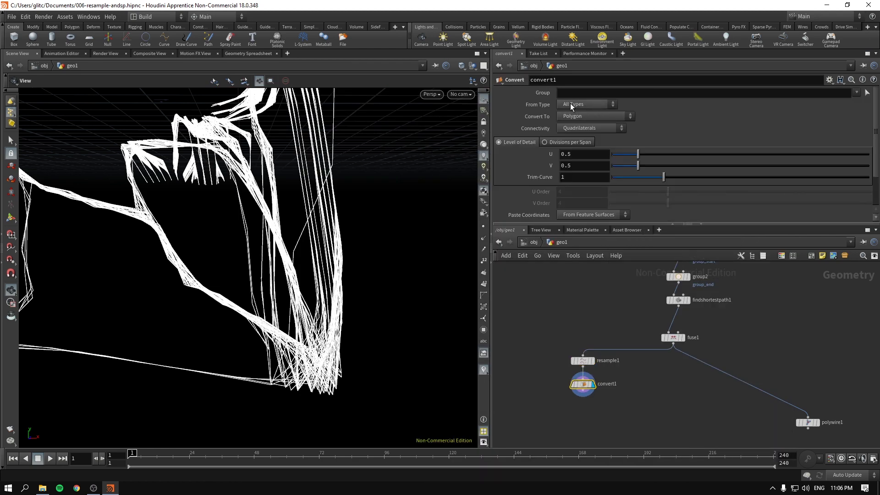
Step: Set the Convert node to convert from Polygon and try Bezier Surface as the output type
{"action": "left_click", "coordinate": [571, 106]}
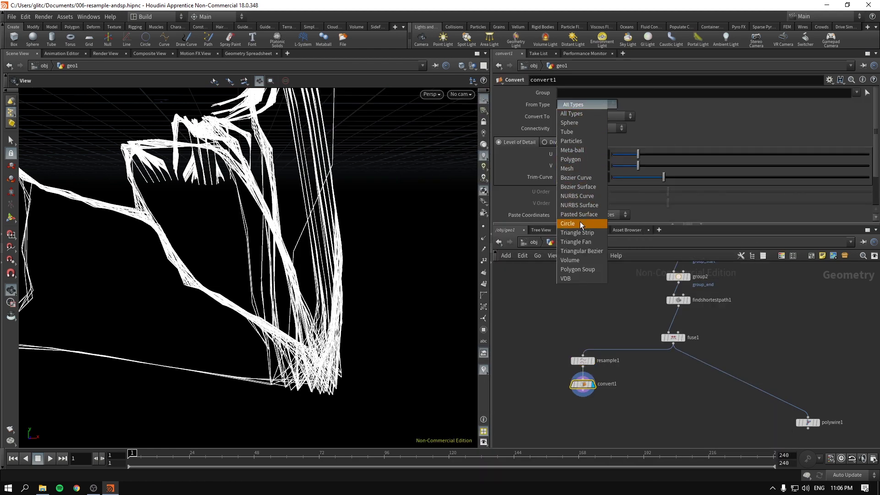
{"action": "left_click", "coordinate": [587, 158]}
{"action": "left_click", "coordinate": [581, 115]}
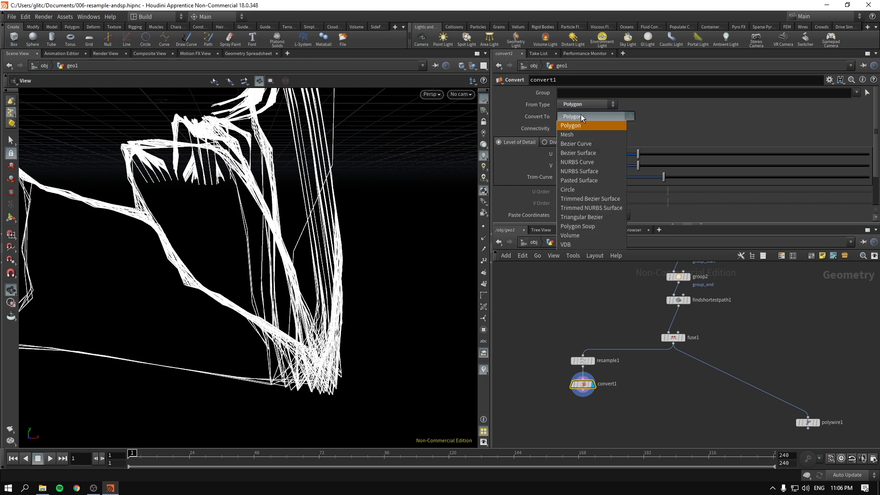
{"action": "left_click", "coordinate": [593, 155]}
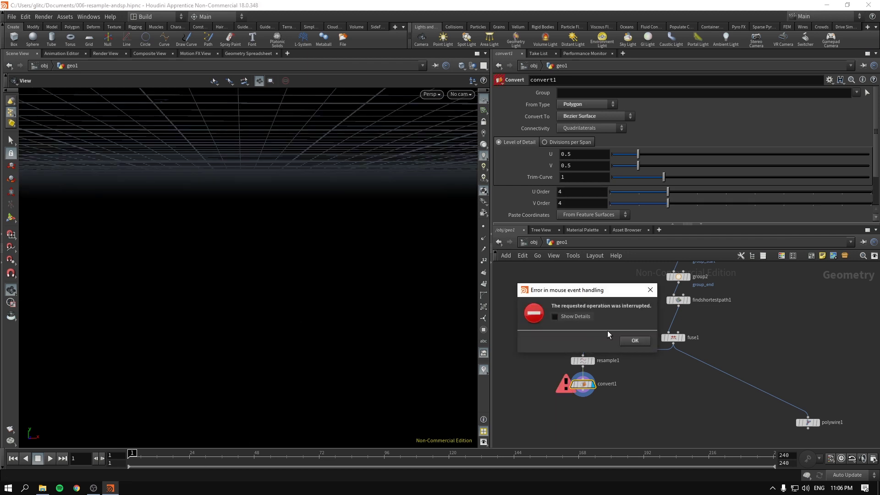
{"action": "left_click", "coordinate": [635, 341]}
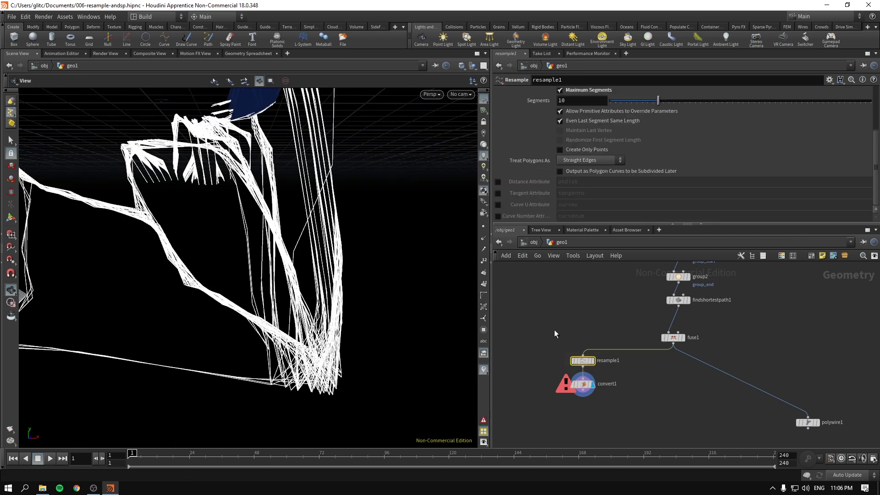
Step: Display the Find Shortest Path node's output and look over the whole set of paths
{"action": "middle_click_drag", "start_coordinate": [626, 304], "coordinate": [598, 335]}
{"action": "left_click", "coordinate": [656, 338]}
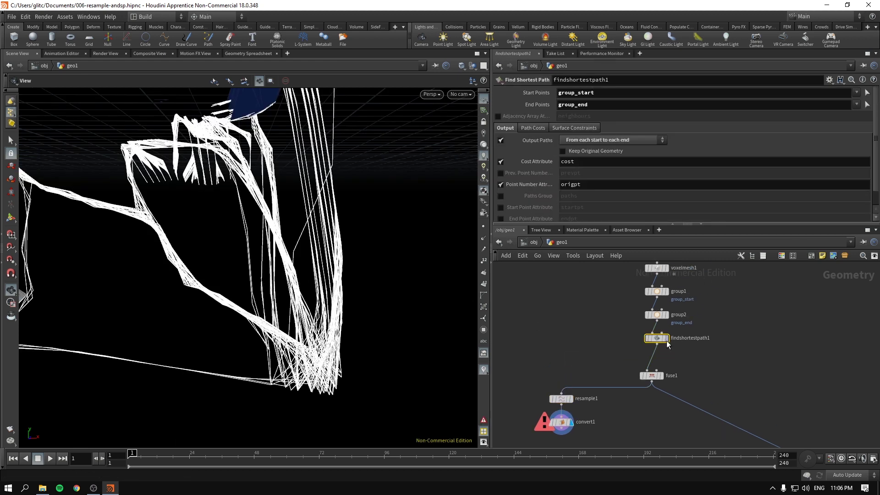
{"action": "left_click", "coordinate": [665, 338]}
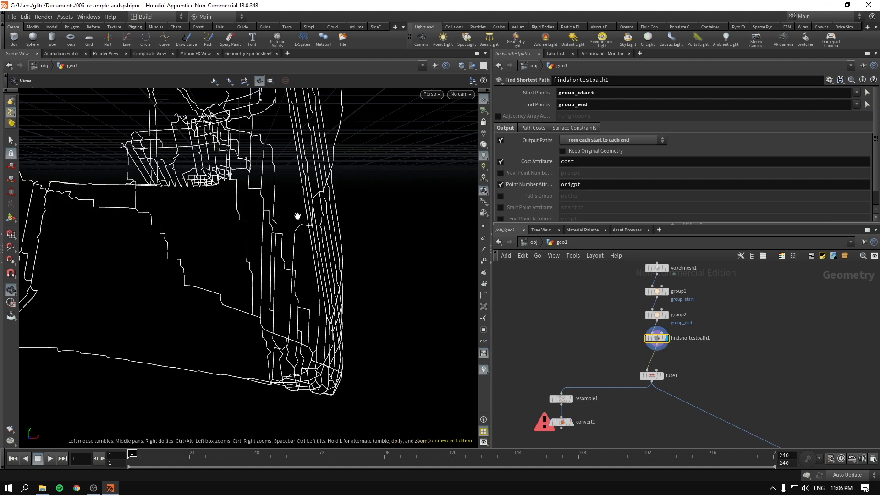
{"action": "left_click_drag", "start_coordinate": [295, 215], "coordinate": [302, 197]}
{"action": "mouse_move", "coordinate": [255, 251]}
{"action": "left_mouse_down"}
{"action": "mouse_move", "coordinate": [224, 232]}
{"action": "mouse_move", "coordinate": [257, 245]}
{"action": "left_mouse_up"}
{"action": "scroll", "coordinate": [223, 229], "scroll_direction": "up", "scroll_amount": 4}
Step: Limit the Find Shortest Path node's maximum search path cost to 2.49539 in its path costs
{"action": "left_click", "coordinate": [526, 128]}
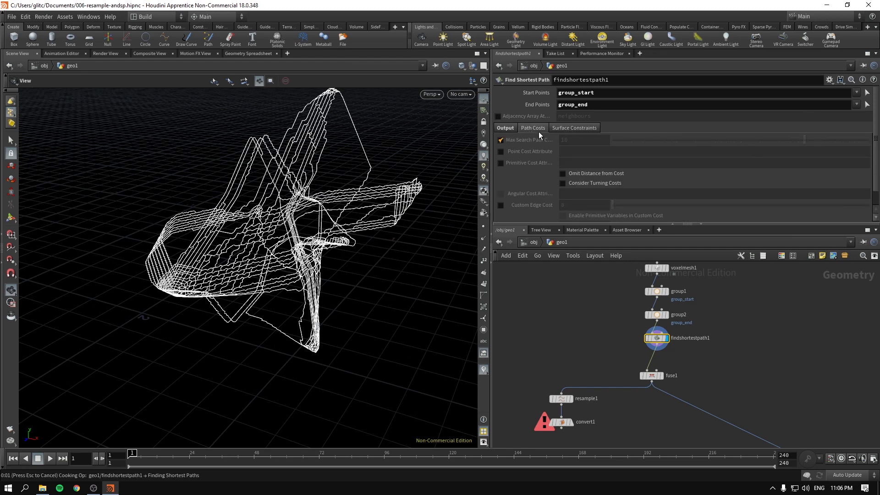
{"action": "left_click_drag", "start_coordinate": [705, 141], "coordinate": [764, 143]}
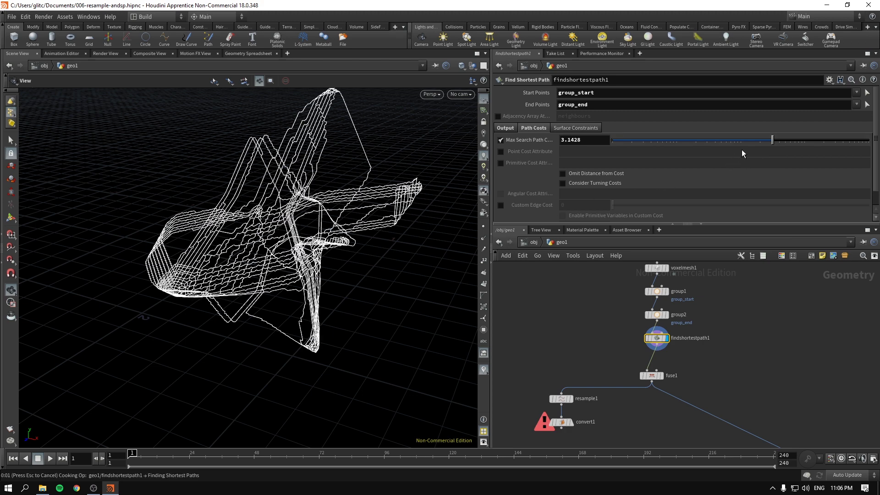
{"action": "left_click_drag", "start_coordinate": [766, 142], "coordinate": [758, 144]}
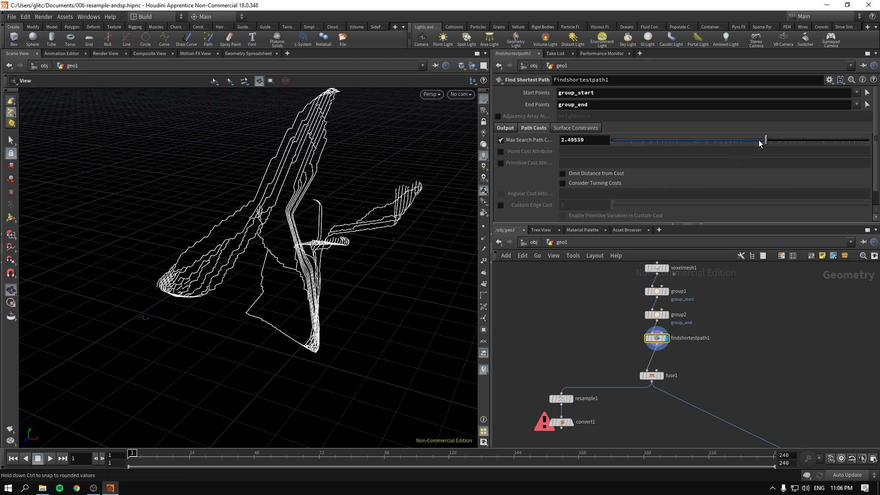
{"action": "mouse_move", "coordinate": [278, 229]}
{"action": "left_mouse_down"}
{"action": "mouse_move", "coordinate": [357, 224]}
{"action": "mouse_move", "coordinate": [312, 218]}
{"action": "mouse_move", "coordinate": [267, 230]}
{"action": "left_mouse_up"}
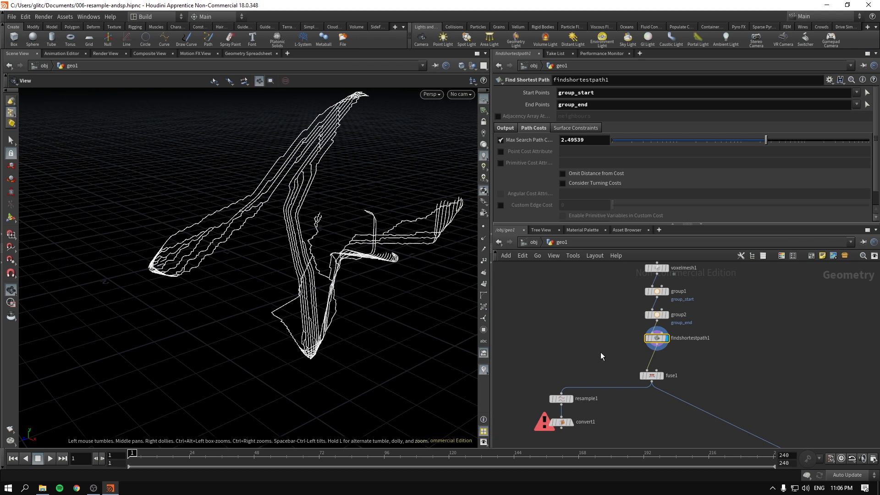
Step: Display the Fuse output and the Resample output in turn and check each node's geometry information
{"action": "middle_click_drag", "start_coordinate": [600, 351], "coordinate": [595, 322]}
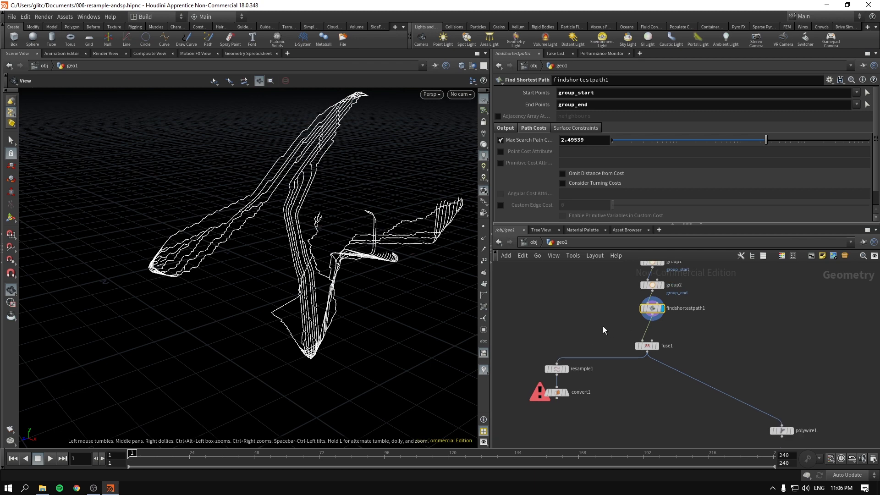
{"action": "left_click", "coordinate": [659, 349]}
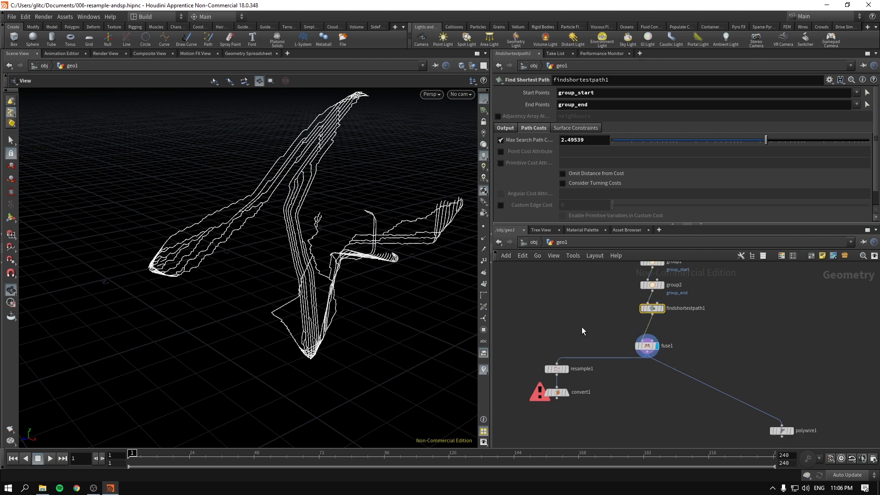
{"action": "left_click", "coordinate": [647, 347]}
{"action": "middle_click", "coordinate": [648, 350]}
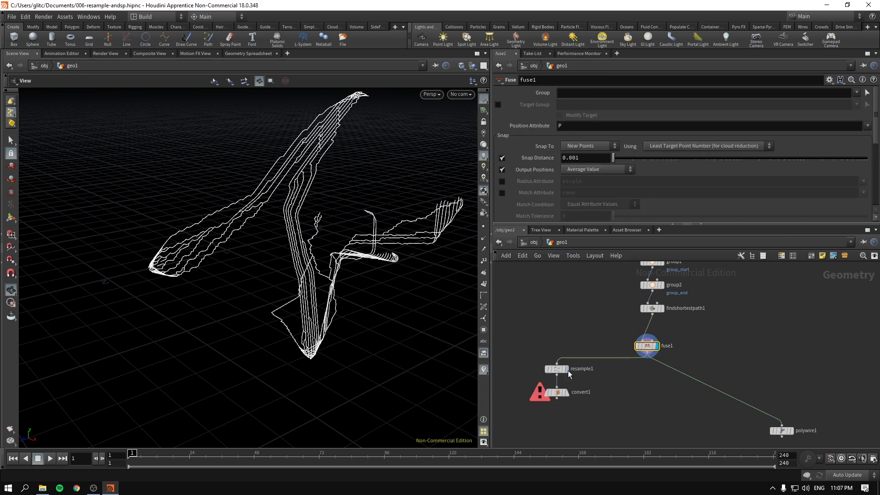
{"action": "left_click", "coordinate": [568, 356]}
{"action": "middle_click", "coordinate": [561, 376]}
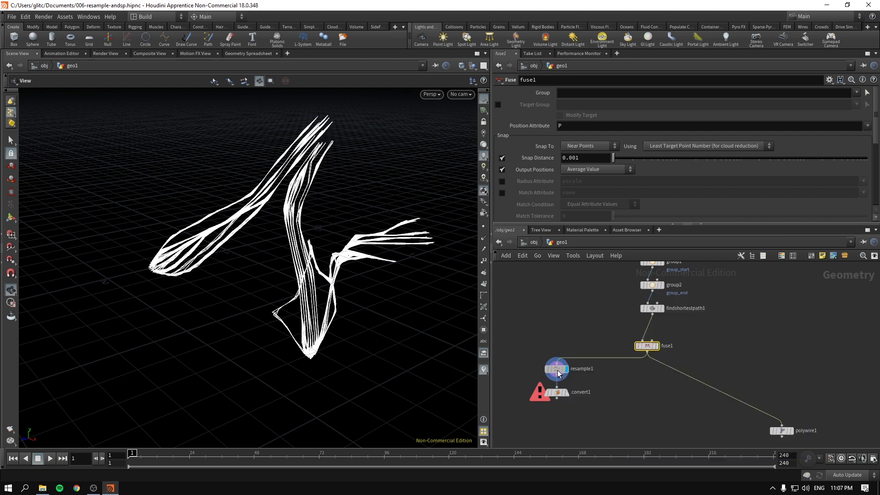
Step: Display the Convert node's output and set its Convert To type to NURBS Curve
{"action": "left_click", "coordinate": [570, 407]}
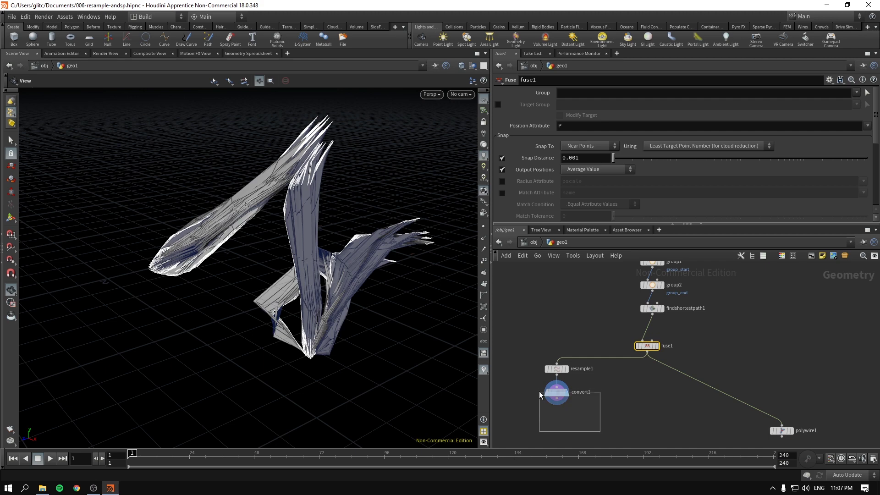
{"action": "left_click", "coordinate": [556, 393]}
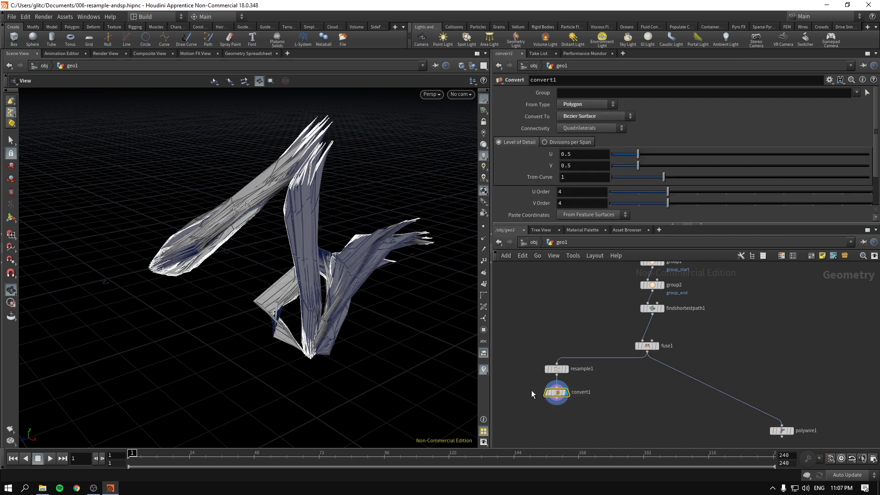
{"action": "left_click", "coordinate": [606, 117]}
{"action": "left_click", "coordinate": [598, 163]}
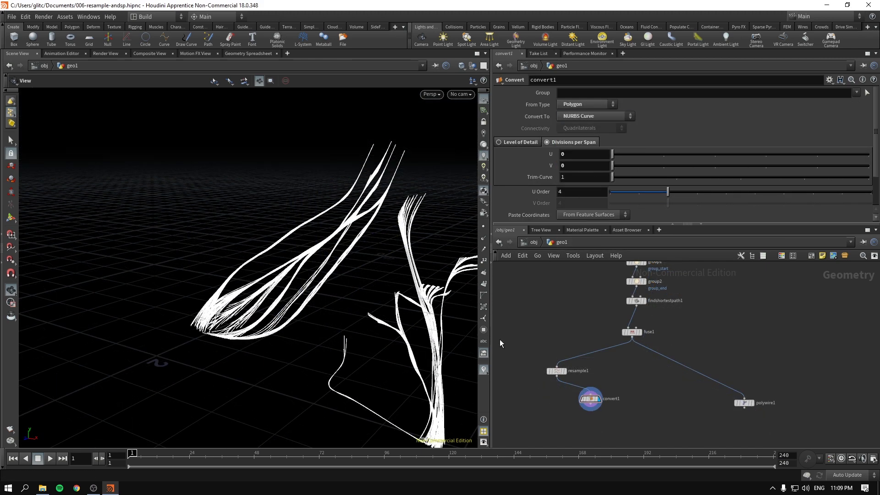
Step: Move the Resample node directly above the Convert node in the network
{"action": "left_click_drag", "start_coordinate": [385, 341], "coordinate": [241, 297]}
{"action": "middle_click_drag", "start_coordinate": [288, 328], "coordinate": [316, 297]}
{"action": "left_click_drag", "start_coordinate": [197, 222], "coordinate": [147, 242]}
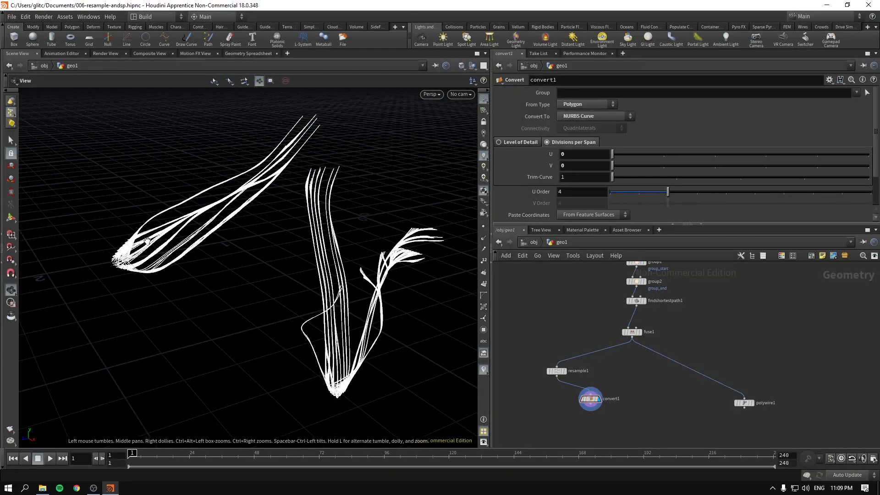
{"action": "scroll", "coordinate": [147, 241], "scroll_direction": "up", "scroll_amount": 2}
{"action": "left_click_drag", "start_coordinate": [569, 365], "coordinate": [588, 355]}
{"action": "scroll", "coordinate": [522, 197], "scroll_direction": "up", "scroll_amount": 3}
{"action": "left_click", "coordinate": [653, 424]}
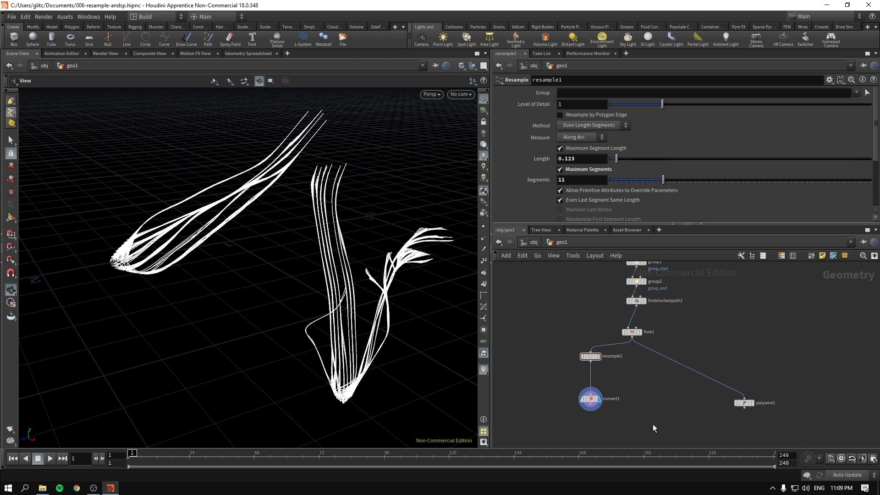
Step: Select the Convert node and check its geometry information
{"action": "left_click", "coordinate": [591, 397]}
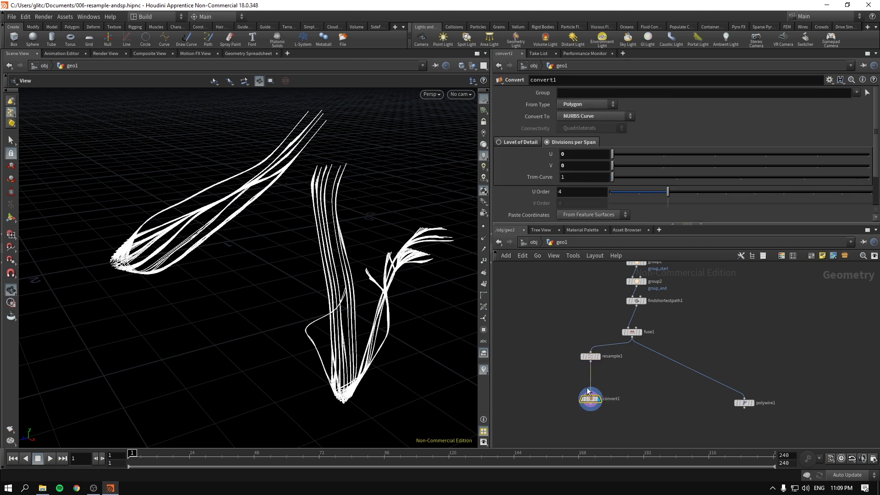
{"action": "middle_click", "coordinate": [591, 402]}
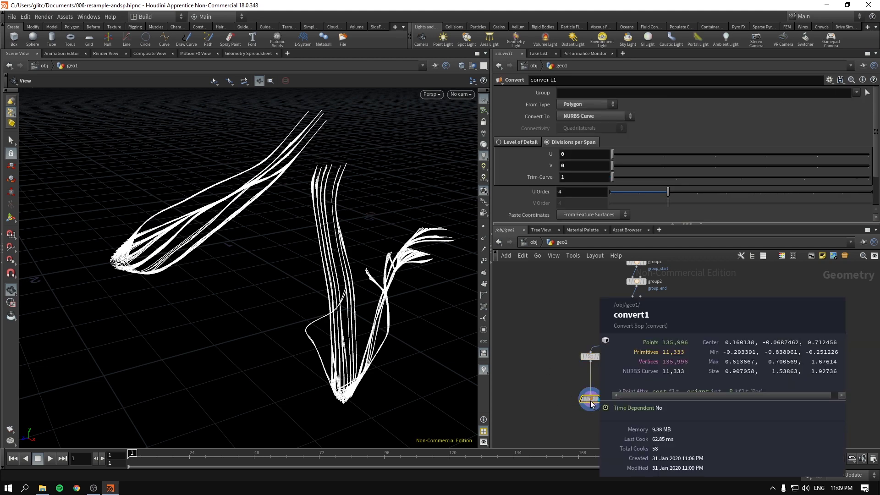
{"action": "middle_click_drag", "start_coordinate": [565, 400], "coordinate": [551, 378]}
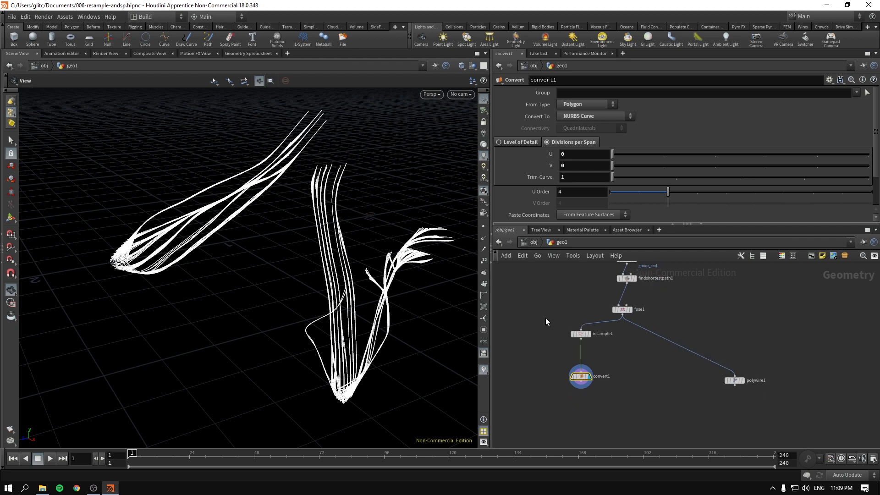
Step: Switch the Convert node to Level of Detail and set the first Resample node's maximum segments to 11
{"action": "left_click", "coordinate": [514, 142]}
{"action": "left_click_drag", "start_coordinate": [554, 326], "coordinate": [590, 351]}
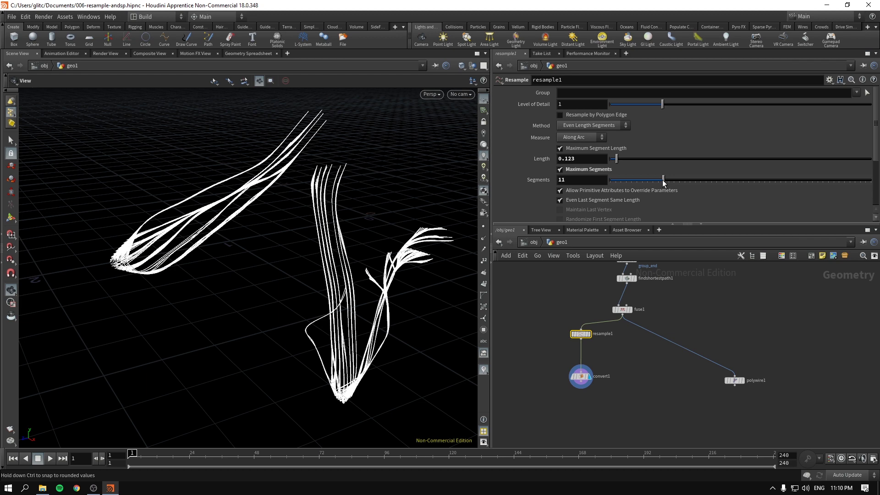
{"action": "mouse_move", "coordinate": [663, 182]}
{"action": "left_mouse_down"}
{"action": "mouse_move", "coordinate": [603, 184]}
{"action": "mouse_move", "coordinate": [700, 184]}
{"action": "mouse_move", "coordinate": [634, 189]}
{"action": "mouse_move", "coordinate": [664, 187]}
{"action": "left_mouse_up"}
{"action": "left_click", "coordinate": [580, 377]}
{"action": "middle_click_drag", "start_coordinate": [639, 383], "coordinate": [643, 367]}
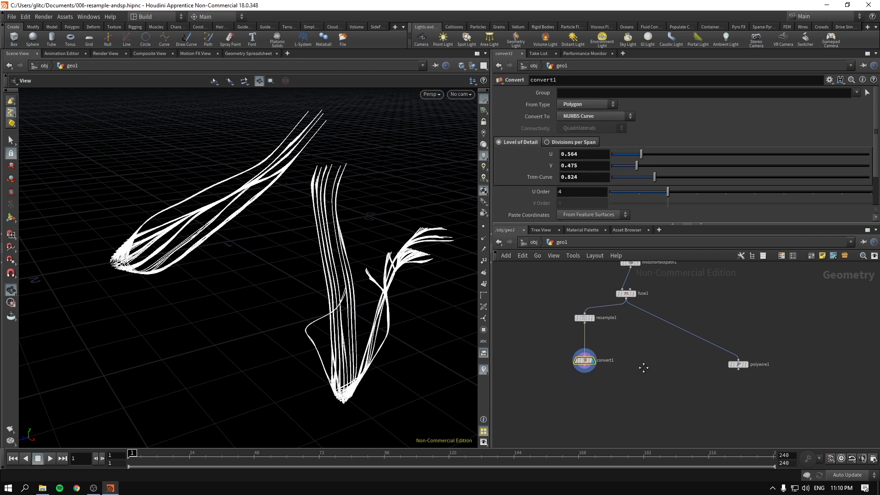
Step: Try the Divisions per Span mode on the Convert node with U at 3, returning to Level of Detail
{"action": "left_click", "coordinate": [567, 143]}
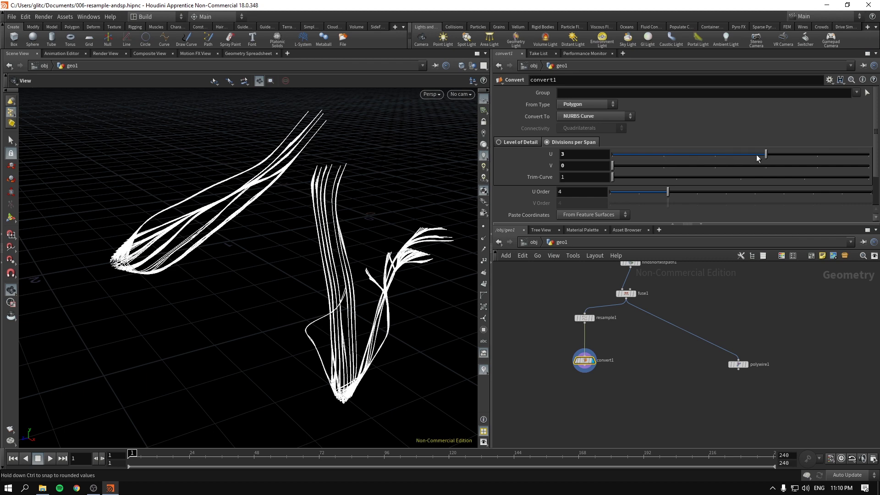
{"action": "left_click", "coordinate": [512, 144]}
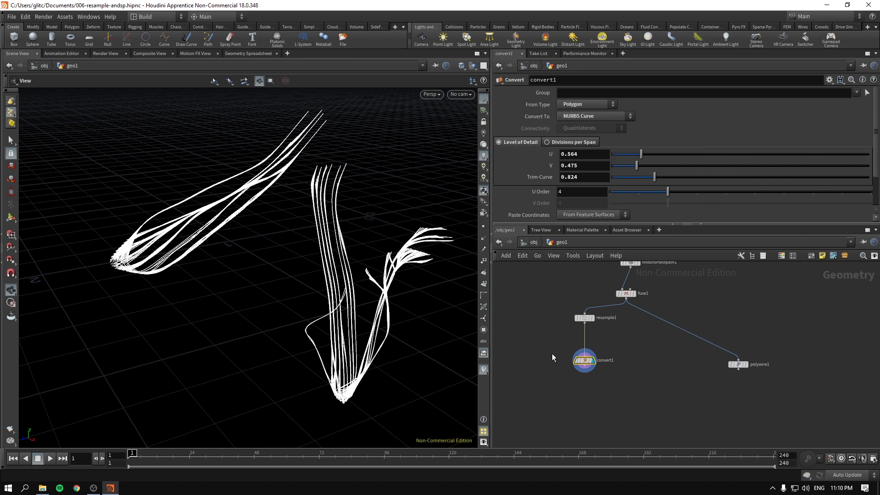
{"action": "middle_click_drag", "start_coordinate": [539, 294], "coordinate": [546, 315]}
{"action": "left_click_drag", "start_coordinate": [606, 355], "coordinate": [628, 401]}
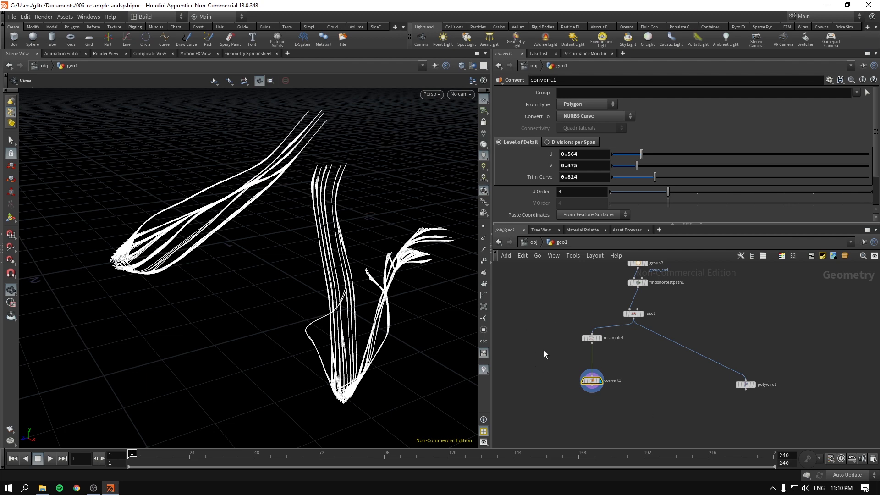
Step: Raise the first Resample node's maximum segments to 20, checking the smoothed curves in the viewport
{"action": "left_click_drag", "start_coordinate": [543, 350], "coordinate": [607, 331]}
{"action": "left_click_drag", "start_coordinate": [662, 183], "coordinate": [700, 180]}
{"action": "right_click_drag", "start_coordinate": [405, 248], "coordinate": [310, 251]}
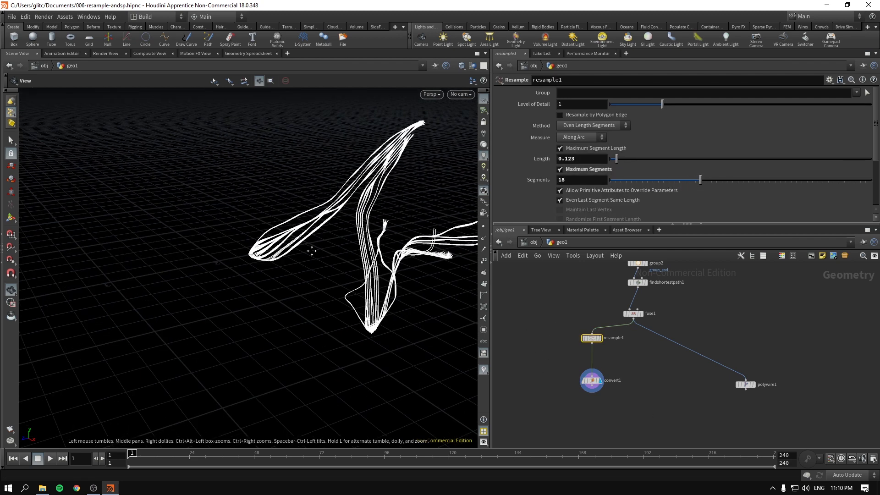
{"action": "middle_click_drag", "start_coordinate": [311, 251], "coordinate": [237, 258]}
{"action": "left_click_drag", "start_coordinate": [358, 248], "coordinate": [346, 255]}
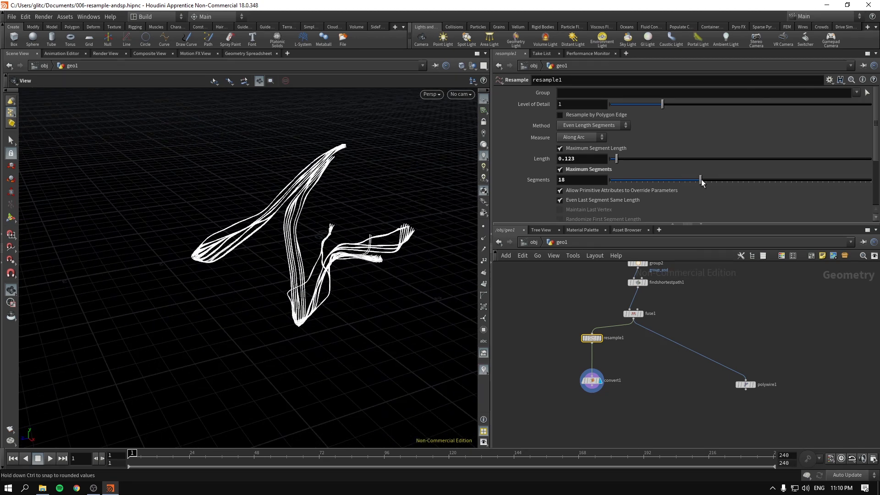
{"action": "left_click_drag", "start_coordinate": [701, 179], "coordinate": [718, 184]}
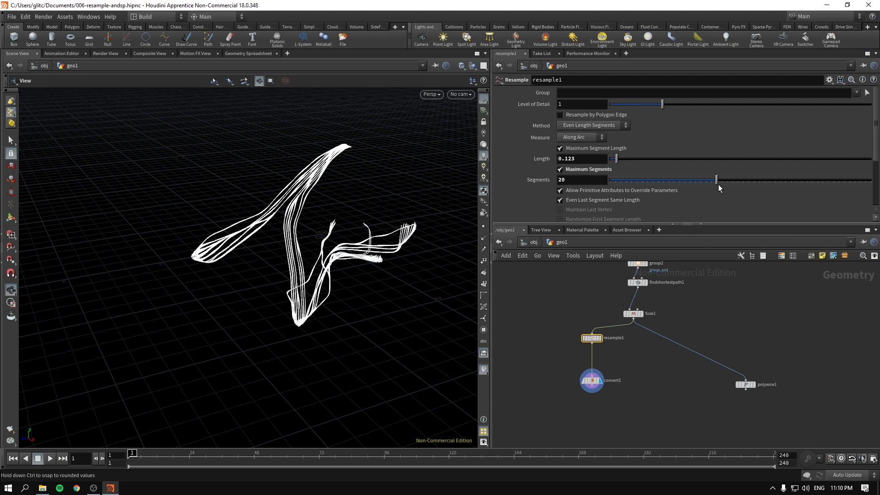
Step: Add a second Resample node directly after the Convert node
{"action": "left_click_drag", "start_coordinate": [636, 436], "coordinate": [587, 383]}
{"action": "middle_click_drag", "start_coordinate": [607, 392], "coordinate": [612, 361]}
{"action": "key", "text": "Tab"}
{"action": "type", "text": "resample"}
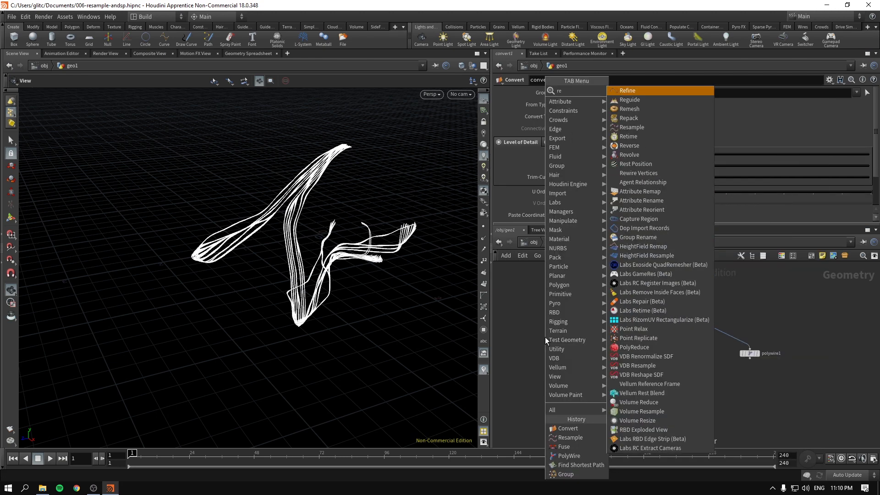
{"action": "key", "text": "Return"}
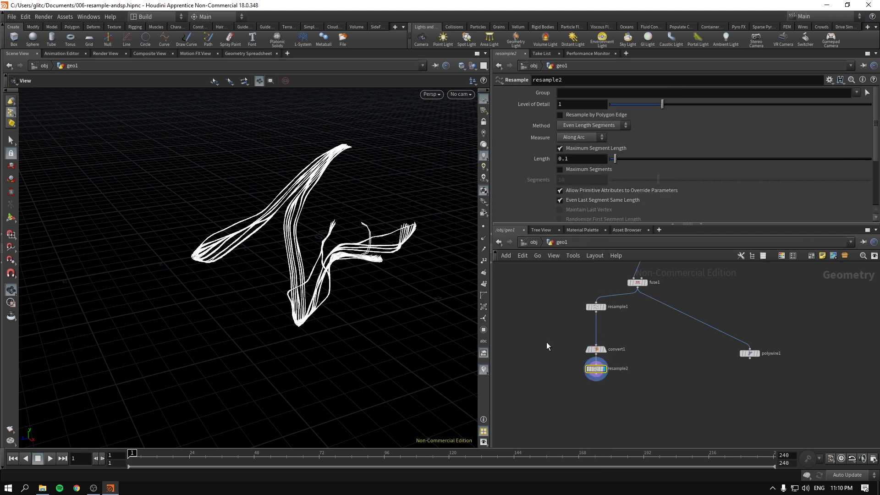
Step: Try limiting the second Resample node by a maximum of 37 segments instead of by segment length
{"action": "left_click", "coordinate": [596, 349]}
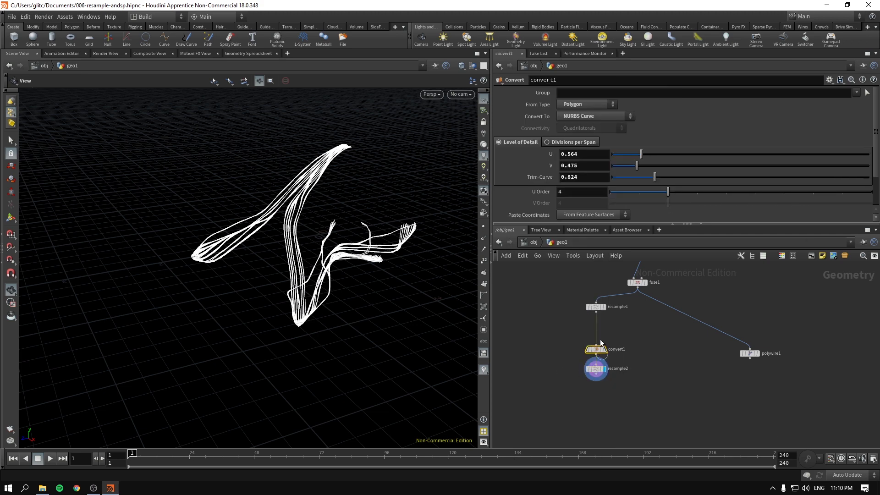
{"action": "scroll", "coordinate": [596, 353], "scroll_direction": "up", "scroll_amount": 3}
{"action": "middle_click_drag", "start_coordinate": [595, 347], "coordinate": [647, 347]}
{"action": "middle_click_drag", "start_coordinate": [599, 390], "coordinate": [560, 363]}
{"action": "left_click", "coordinate": [597, 395]}
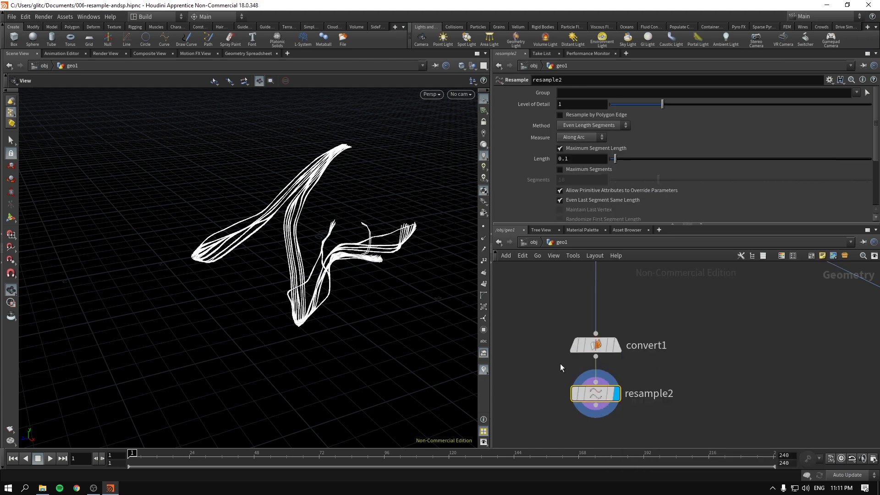
{"action": "scroll", "coordinate": [545, 339], "scroll_direction": "down", "scroll_amount": 4}
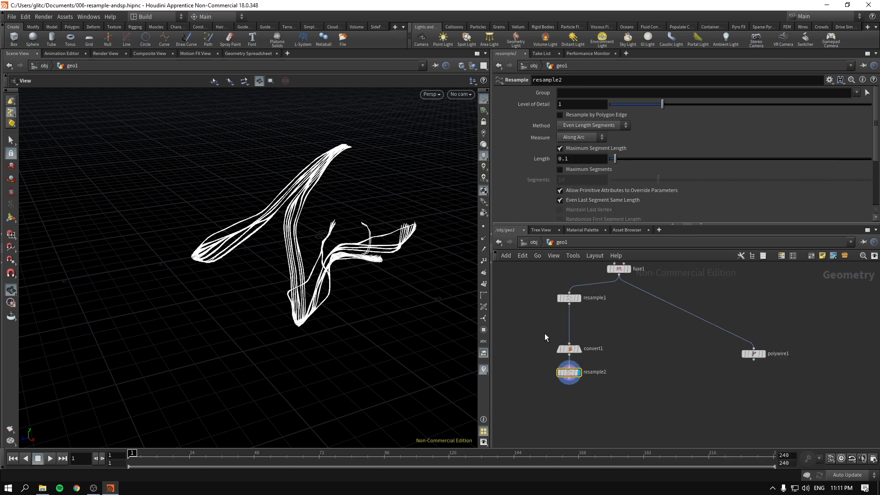
{"action": "left_click", "coordinate": [559, 148]}
{"action": "left_click", "coordinate": [560, 169]}
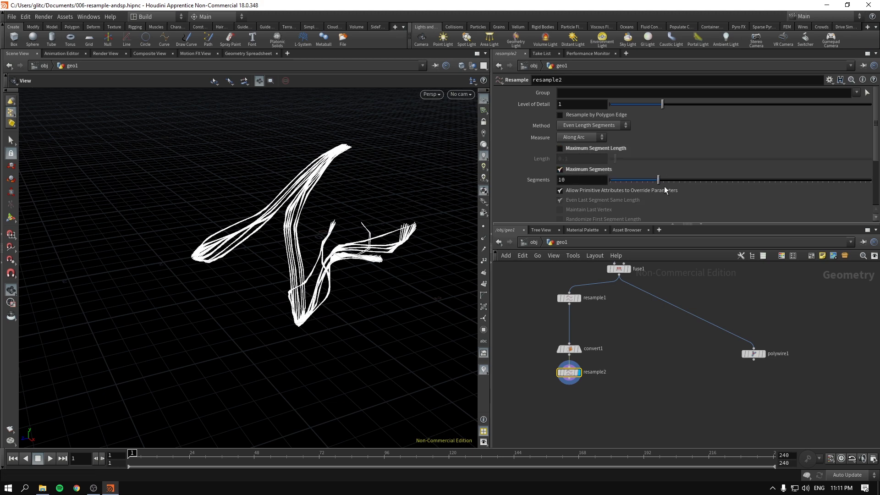
{"action": "left_click_drag", "start_coordinate": [661, 183], "coordinate": [804, 185]}
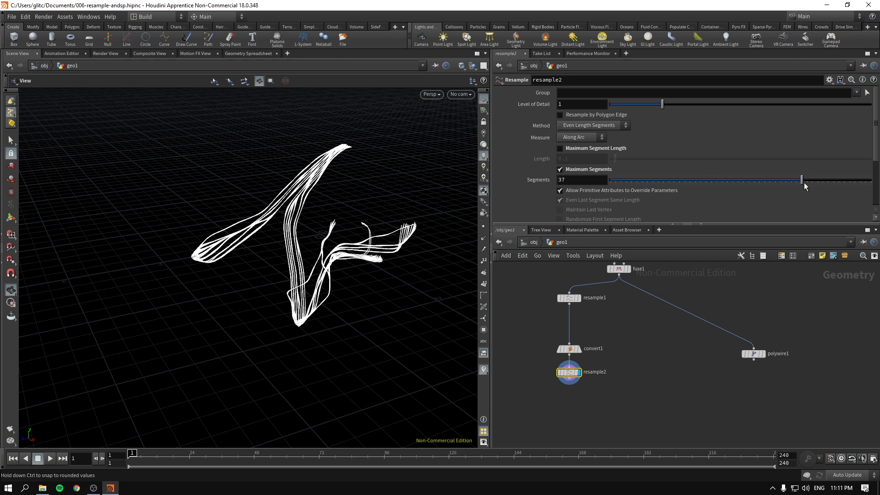
Step: Limit the second Resample node only by a maximum segment length of 0.097 and save the scene
{"action": "left_click", "coordinate": [560, 149]}
{"action": "left_click", "coordinate": [560, 169]}
{"action": "mouse_move", "coordinate": [614, 158]}
{"action": "left_mouse_down"}
{"action": "mouse_move", "coordinate": [630, 159]}
{"action": "mouse_move", "coordinate": [616, 164]}
{"action": "left_mouse_up"}
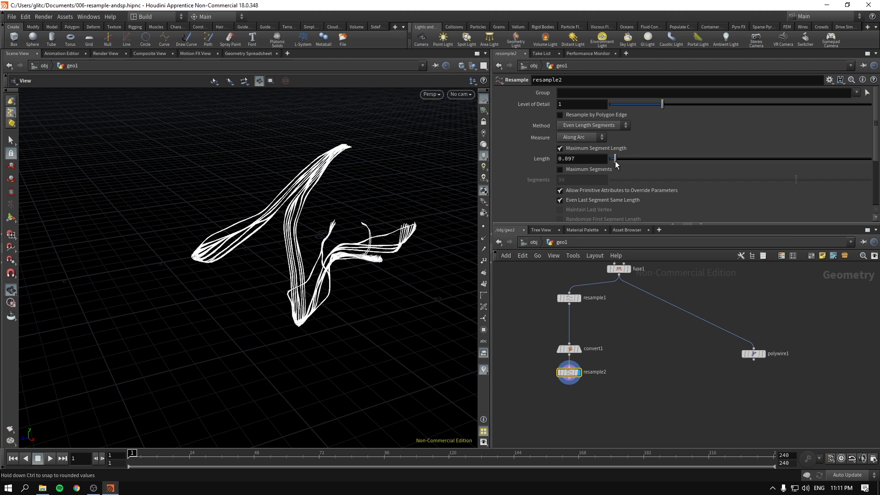
{"action": "middle_click", "coordinate": [570, 374]}
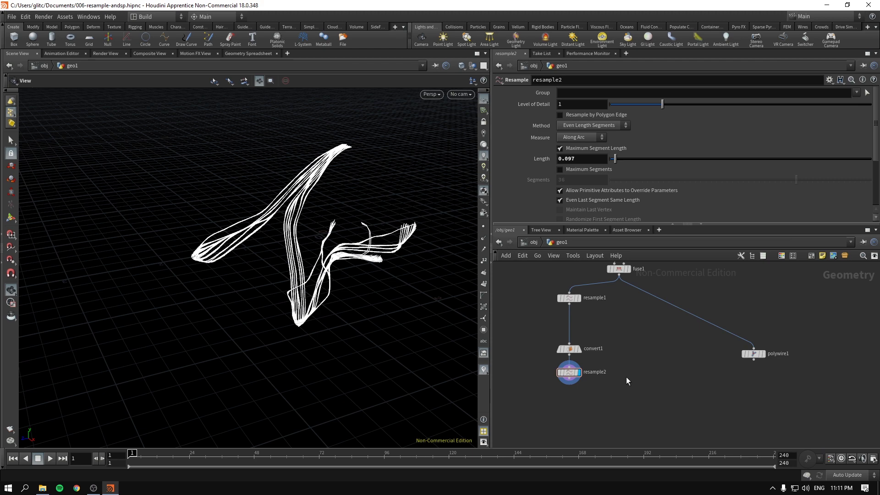
{"action": "key", "text": "ctrl+s"}
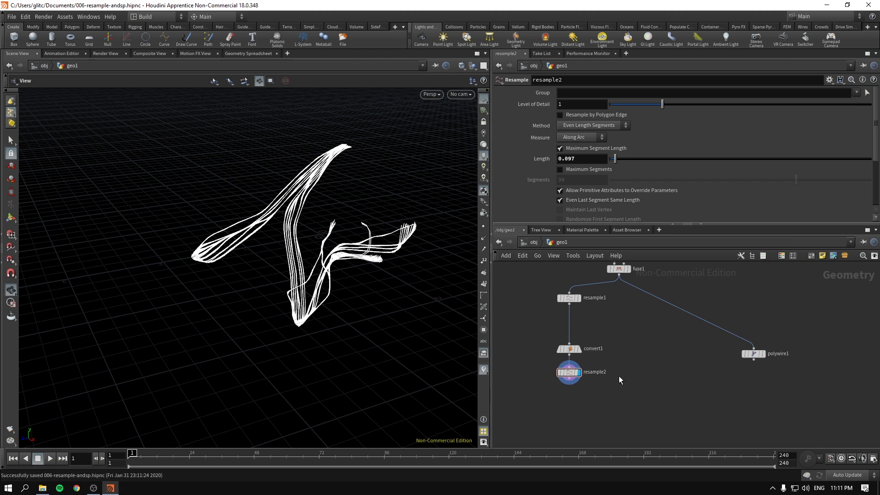
Step: Connect the second Resample node's output to PolyWire and display the PolyWire result for inspection
{"action": "left_click_drag", "start_coordinate": [756, 354], "coordinate": [711, 418]}
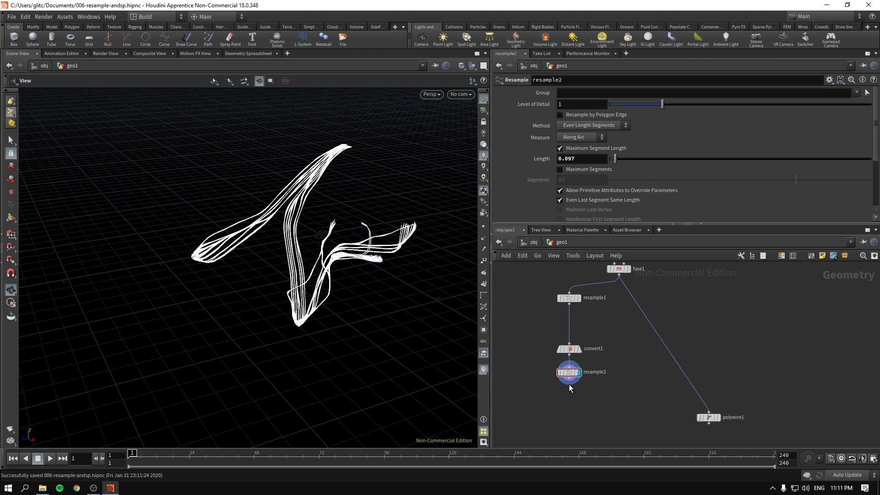
{"action": "left_click_drag", "start_coordinate": [568, 383], "coordinate": [714, 416]}
{"action": "mouse_move", "coordinate": [721, 425]}
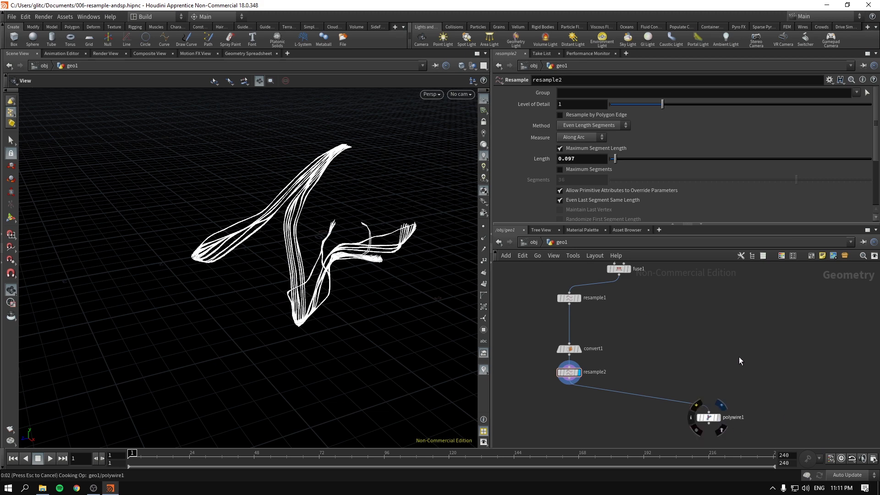
{"action": "key", "text": "r"}
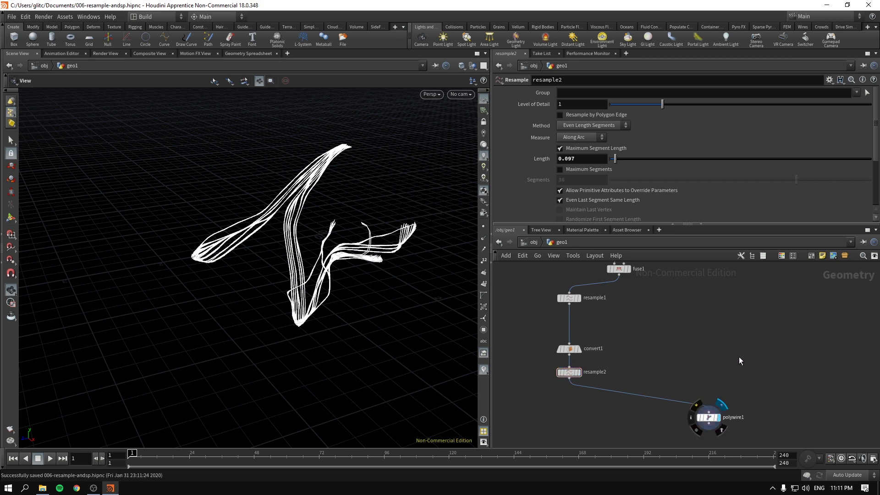
{"action": "key", "text": "ctrl+s"}
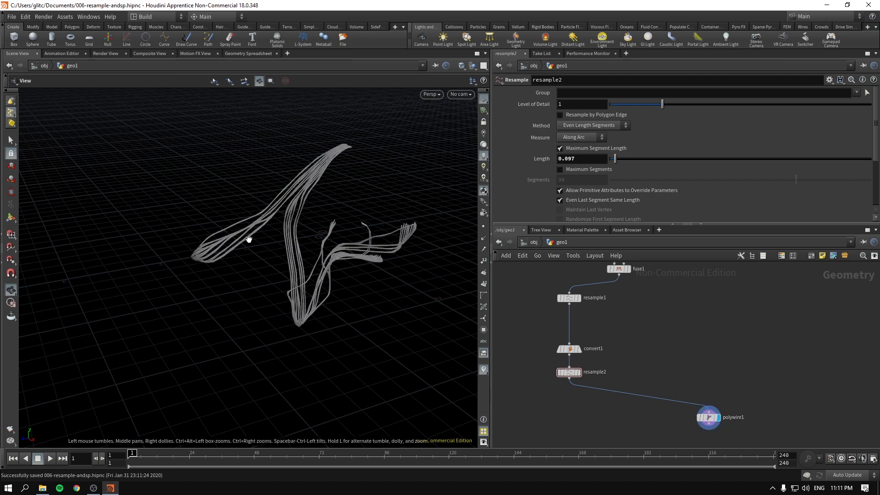
{"action": "left_click_drag", "start_coordinate": [298, 248], "coordinate": [316, 231]}
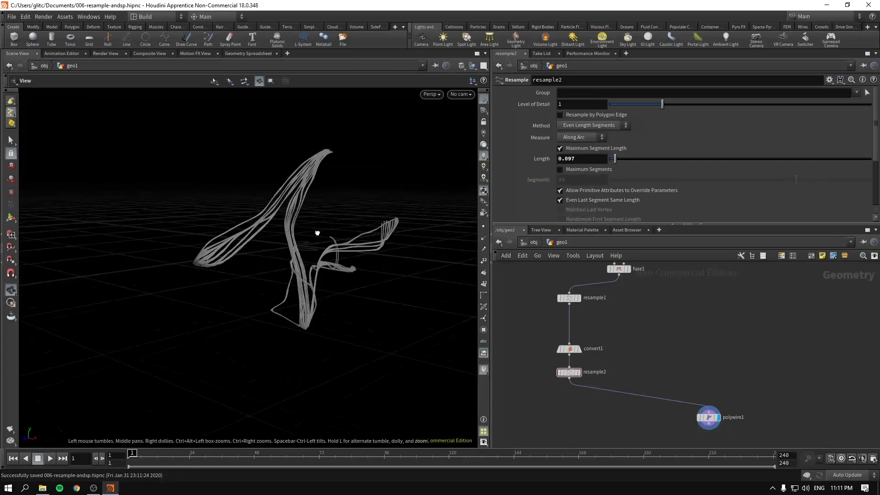
{"action": "right_click_drag", "start_coordinate": [316, 232], "coordinate": [373, 251]}
{"action": "mouse_move", "coordinate": [373, 251]}
{"action": "left_mouse_down"}
{"action": "mouse_move", "coordinate": [340, 251]}
{"action": "mouse_move", "coordinate": [370, 256]}
{"action": "left_mouse_up"}
{"action": "middle_click_drag", "start_coordinate": [370, 256], "coordinate": [339, 283]}
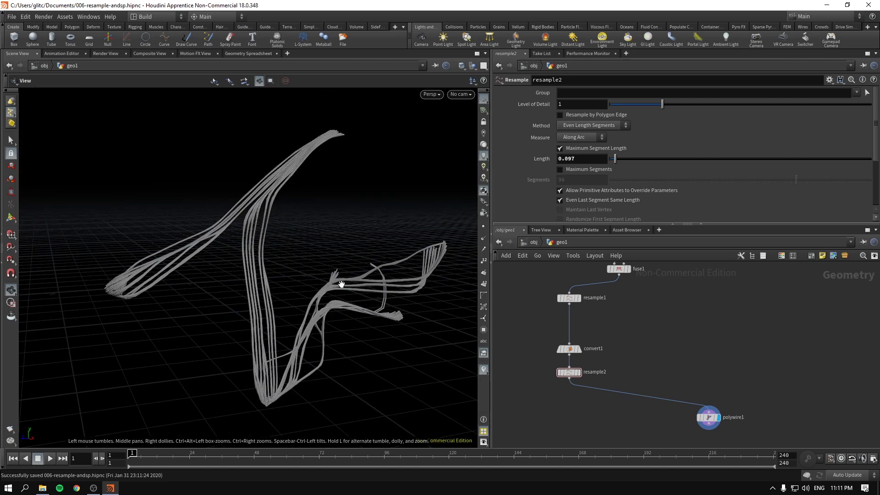
Step: Automatically lay out all nodes of the network in a tidy column
{"action": "scroll", "coordinate": [338, 284], "scroll_direction": "down", "scroll_amount": 4}
{"action": "scroll", "coordinate": [678, 366], "scroll_direction": "down", "scroll_amount": 4}
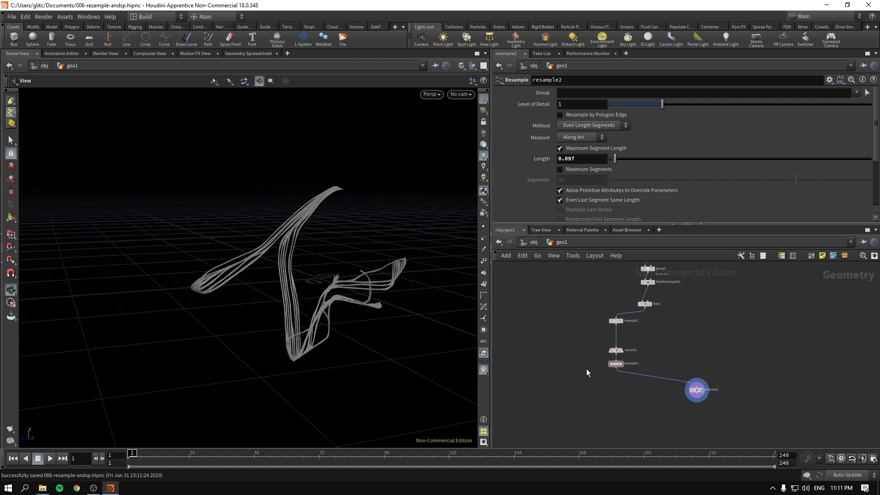
{"action": "key", "text": "l"}
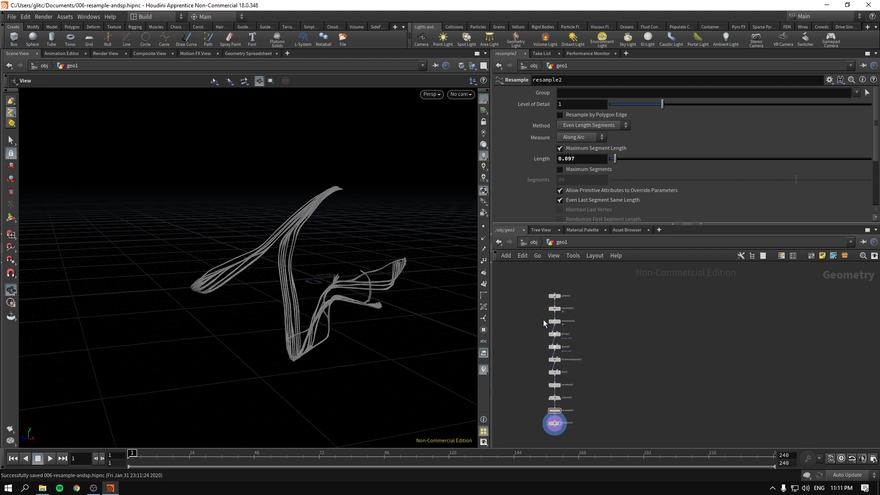
Step: Route a wire with dots from the Mountain node's output down beside the node chain to below PolyWire
{"action": "scroll", "coordinate": [593, 332], "scroll_direction": "up", "scroll_amount": 2}
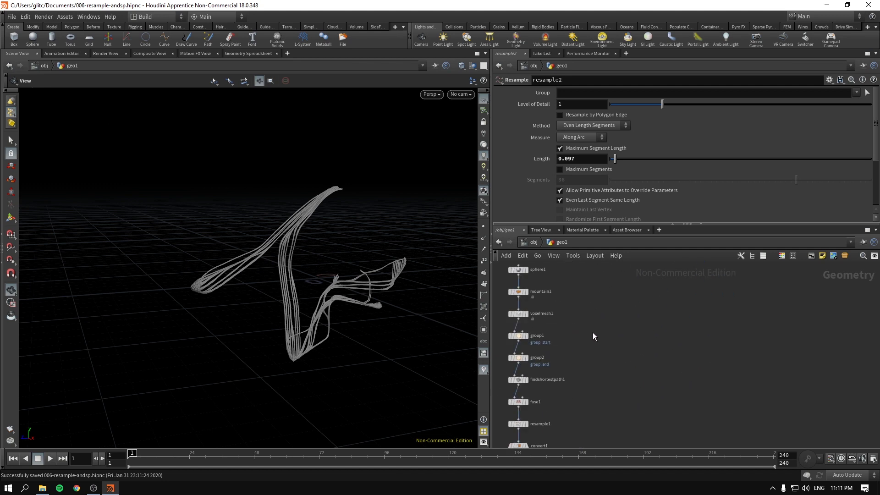
{"action": "left_click", "coordinate": [519, 277]}
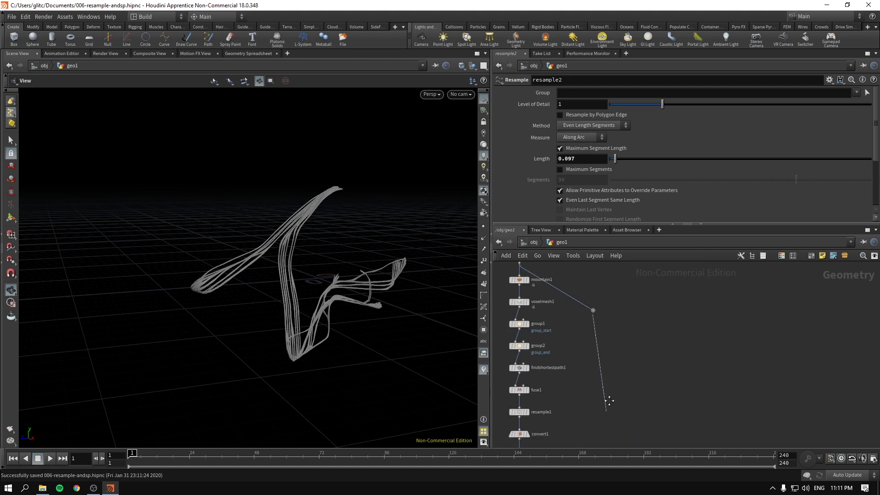
{"action": "left_click", "coordinate": [607, 352], "text": "alt"}
{"action": "left_click", "coordinate": [582, 376], "text": "alt"}
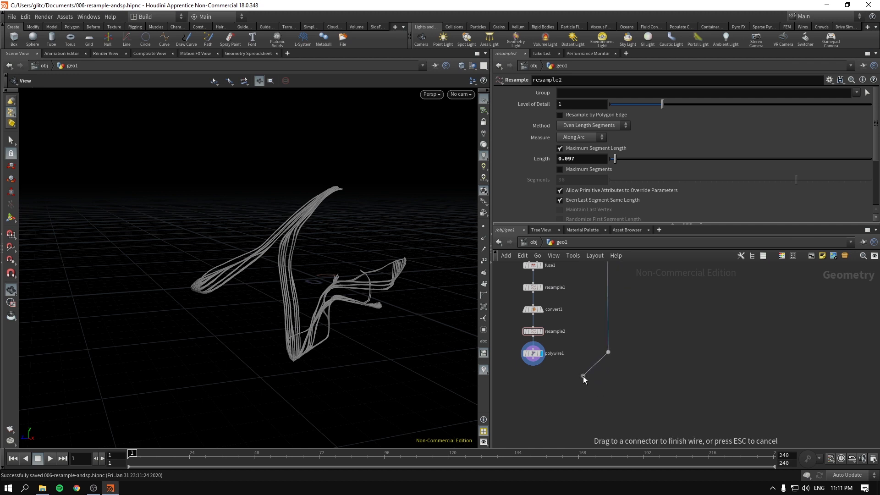
{"action": "middle_click_drag", "start_coordinate": [578, 398], "coordinate": [581, 441]}
{"action": "scroll", "coordinate": [646, 347], "scroll_direction": "down", "scroll_amount": 2}
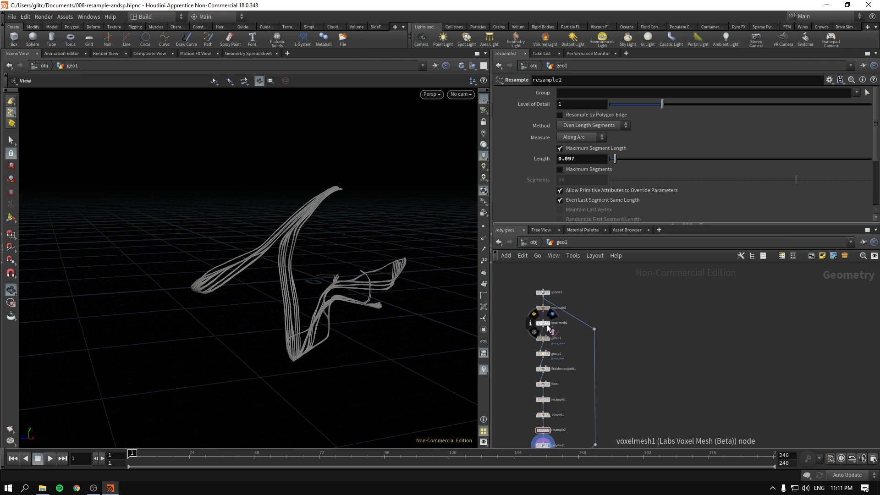
{"action": "left_click", "coordinate": [543, 311]}
{"action": "left_click", "coordinate": [588, 326]}
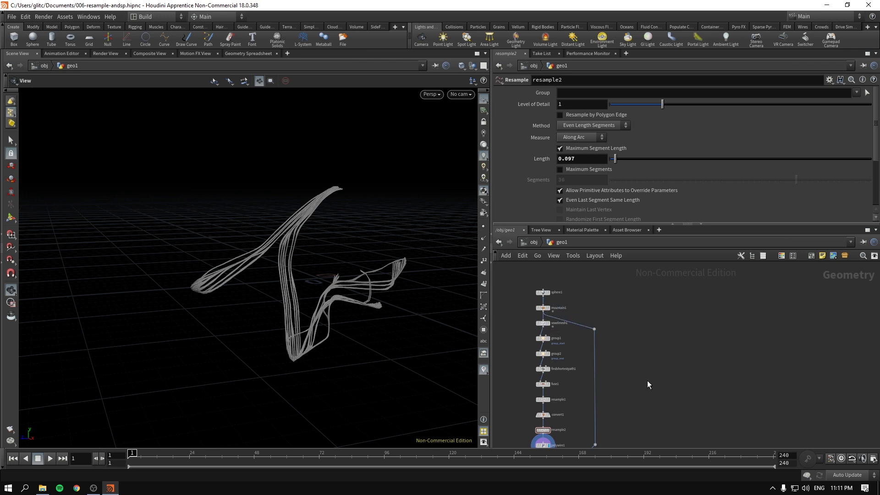
Step: Display the Mountain node's rock shape for comparison and return the display to PolyWire
{"action": "middle_click_drag", "start_coordinate": [670, 401], "coordinate": [772, 289]}
{"action": "left_click", "coordinate": [574, 323]}
{"action": "scroll", "coordinate": [599, 370], "scroll_direction": "up", "scroll_amount": 3}
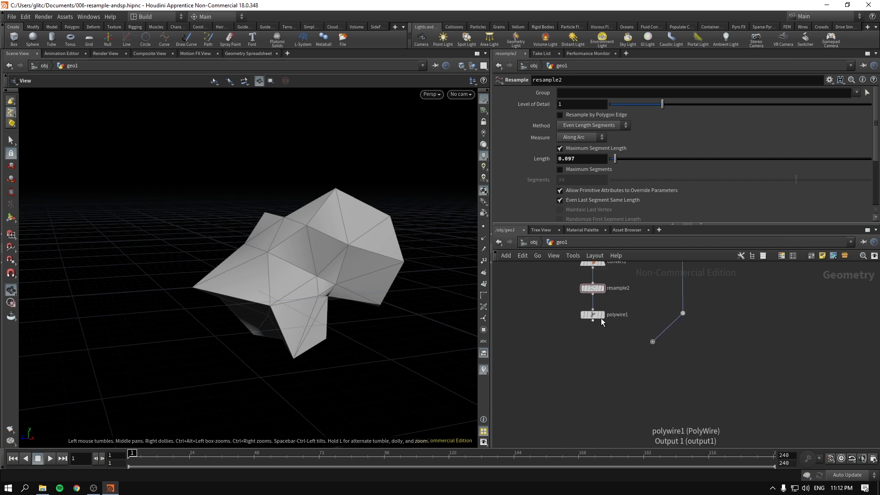
{"action": "mouse_move", "coordinate": [602, 319]}
{"action": "key", "text": "r"}
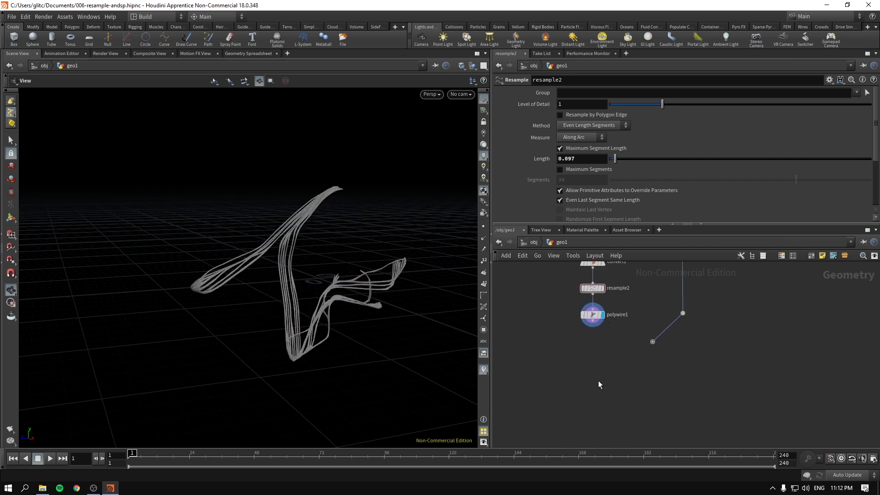
Step: Add a Merge node below PolyWire and move PolyWire slightly down, closer to it
{"action": "key", "text": "Tab"}
{"action": "type", "text": "merge"}
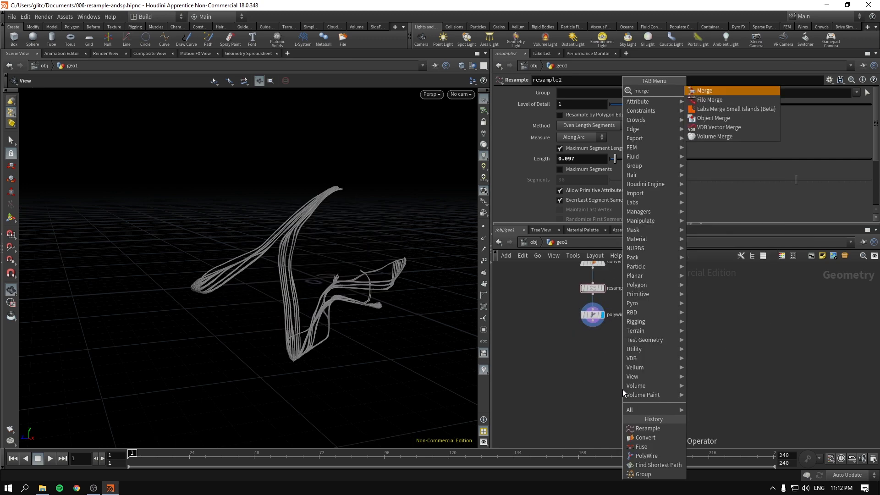
{"action": "key", "text": "Return"}
{"action": "left_click", "coordinate": [622, 389]}
{"action": "left_click_drag", "start_coordinate": [591, 318], "coordinate": [652, 351]}
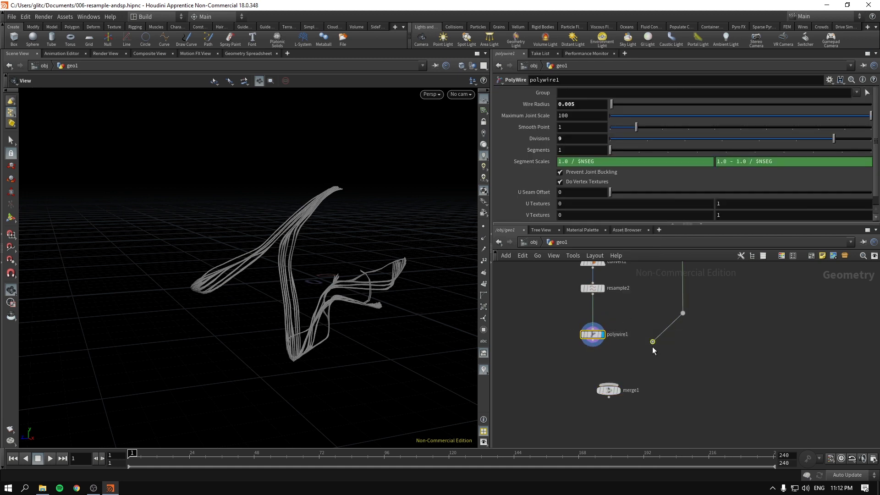
Step: Connect PolyWire and the dotted Mountain wire into the Merge node and display the merged result
{"action": "left_click_drag", "start_coordinate": [632, 378], "coordinate": [632, 378]}
{"action": "left_click_drag", "start_coordinate": [566, 321], "coordinate": [574, 325]}
{"action": "left_click_drag", "start_coordinate": [549, 317], "coordinate": [609, 384]}
{"action": "left_click", "coordinate": [618, 391]}
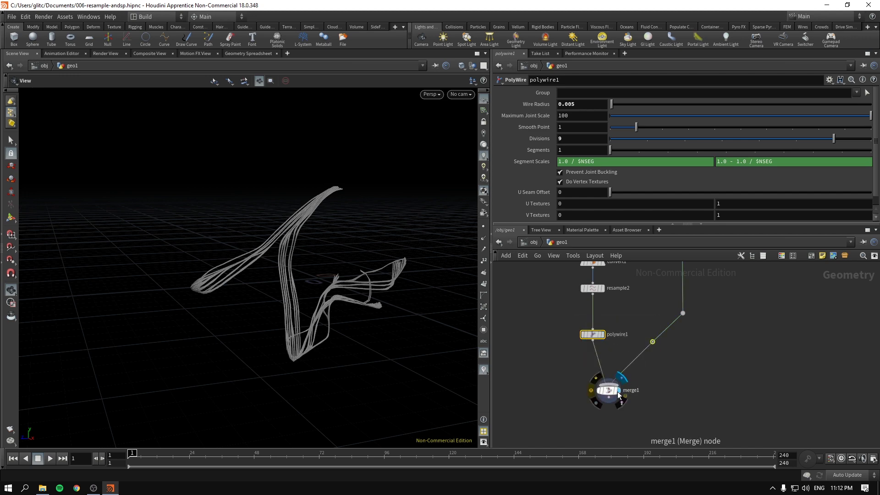
{"action": "left_click", "coordinate": [602, 391]}
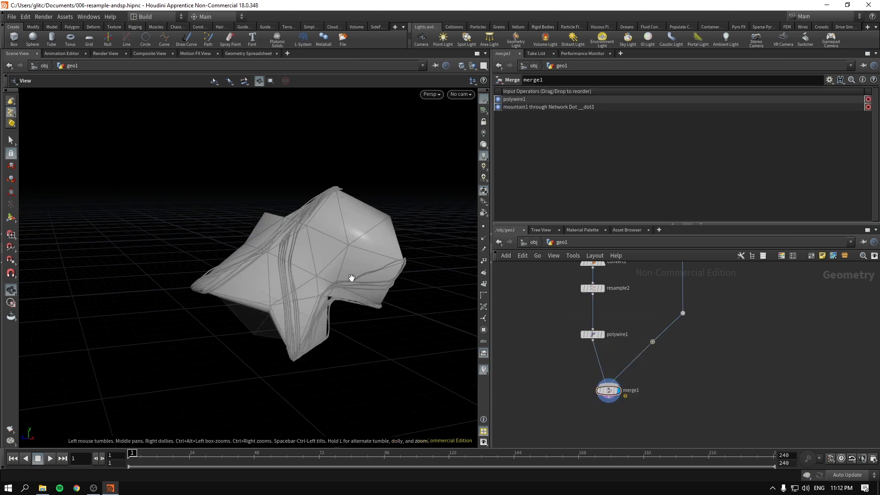
{"action": "left_click_drag", "start_coordinate": [351, 278], "coordinate": [303, 293]}
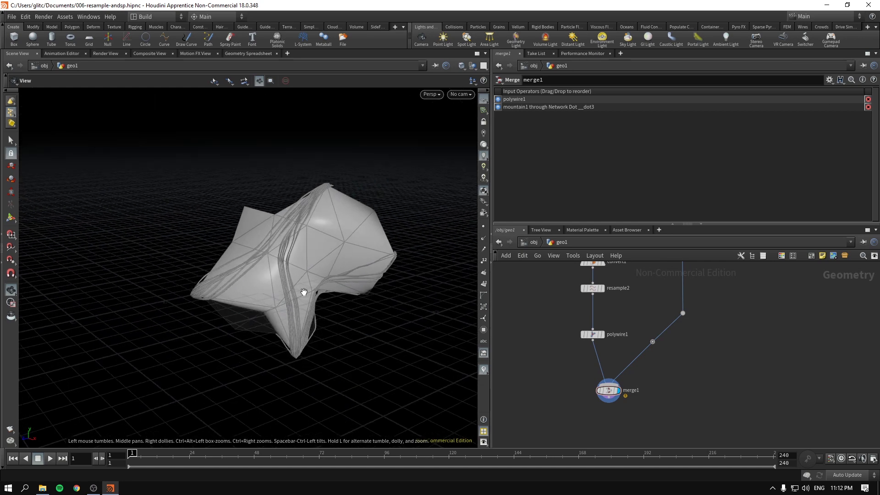
Step: Insert a Color node on the wire between PolyWire and Merge
{"action": "key", "text": "Tab"}
{"action": "type", "text": "co"}
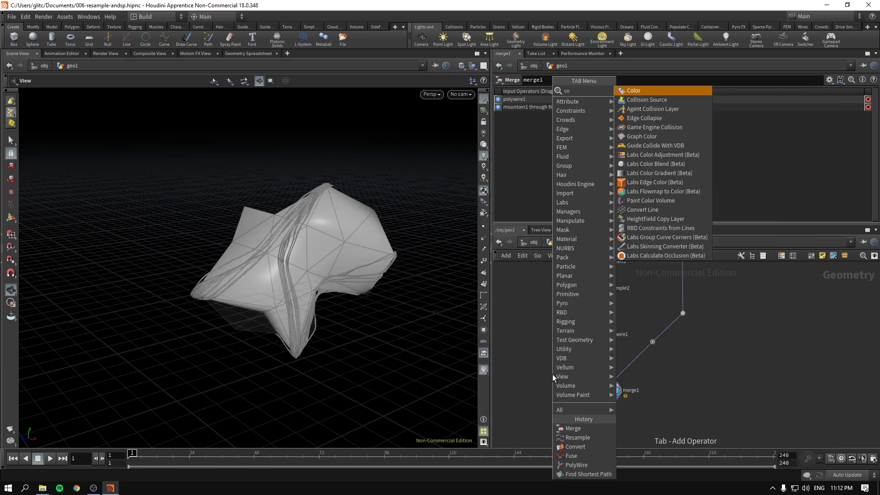
{"action": "type", "text": "lor"}
{"action": "key", "text": "Return"}
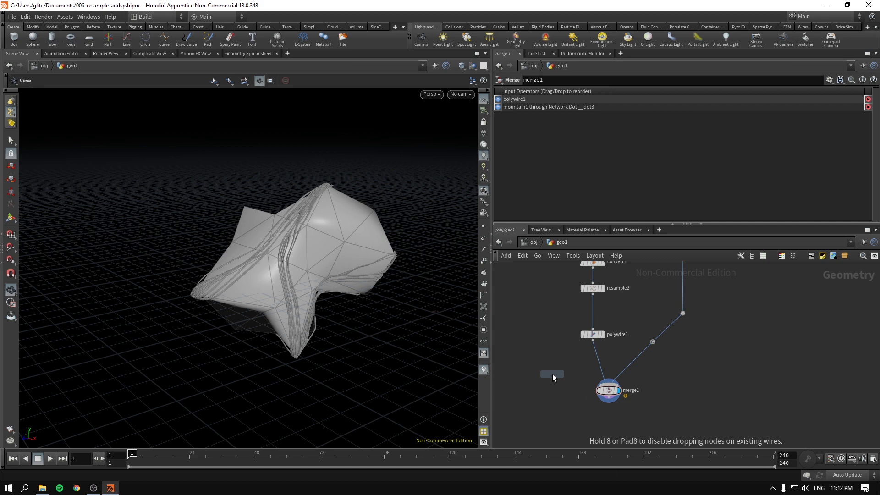
{"action": "left_click", "coordinate": [603, 375]}
Step: Insert a second Color node on the Mountain branch wire before Merge and line it up under the upper dot
{"action": "key", "text": "Tab"}
{"action": "type", "text": "ol"}
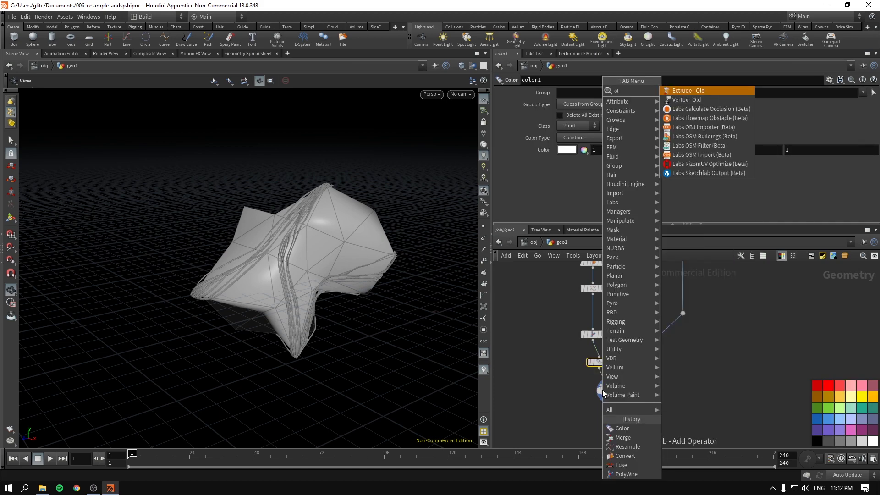
{"action": "key", "text": "BackSpace"}
{"action": "key", "text": "BackSpace"}
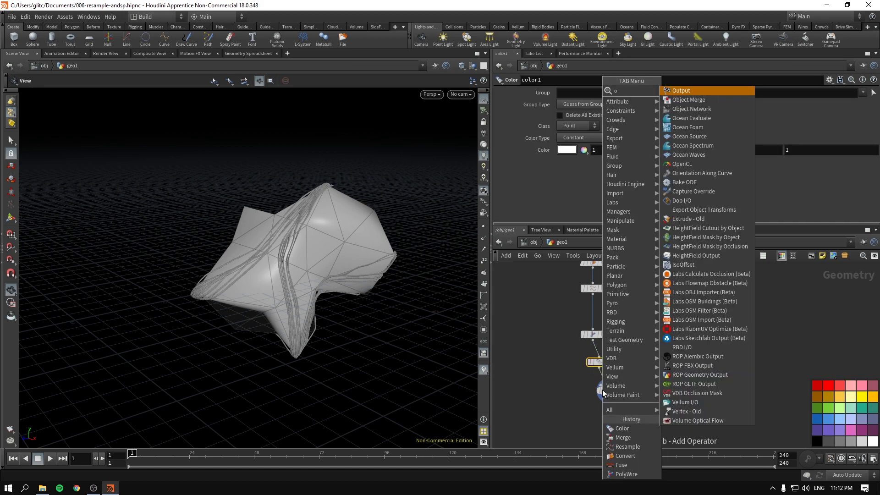
{"action": "type", "text": "colo"}
{"action": "key", "text": "Return"}
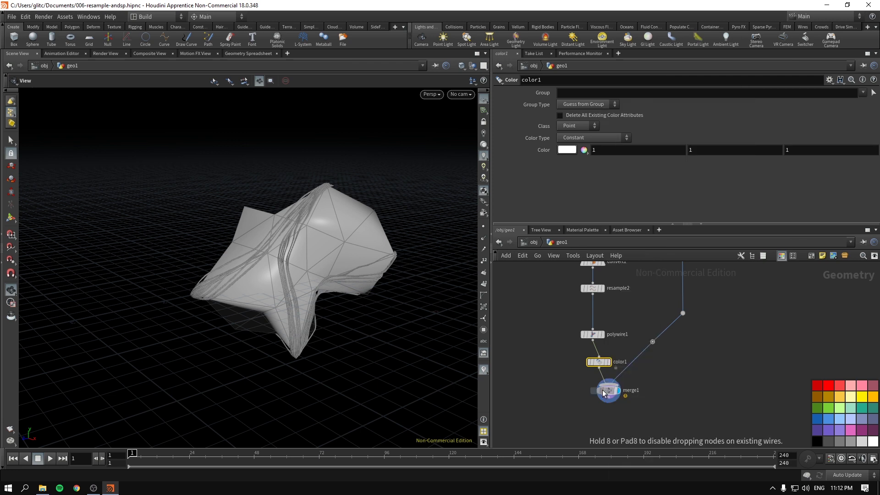
{"action": "left_click", "coordinate": [667, 334]}
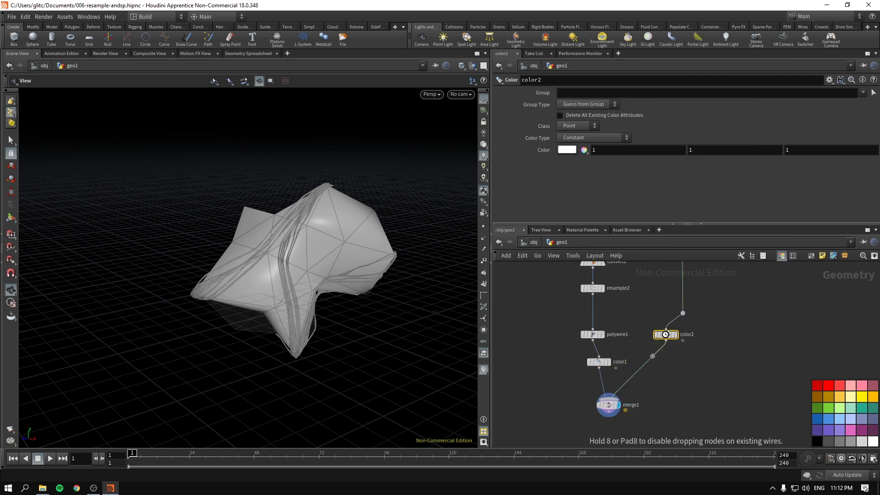
{"action": "left_click_drag", "start_coordinate": [667, 333], "coordinate": [678, 341]}
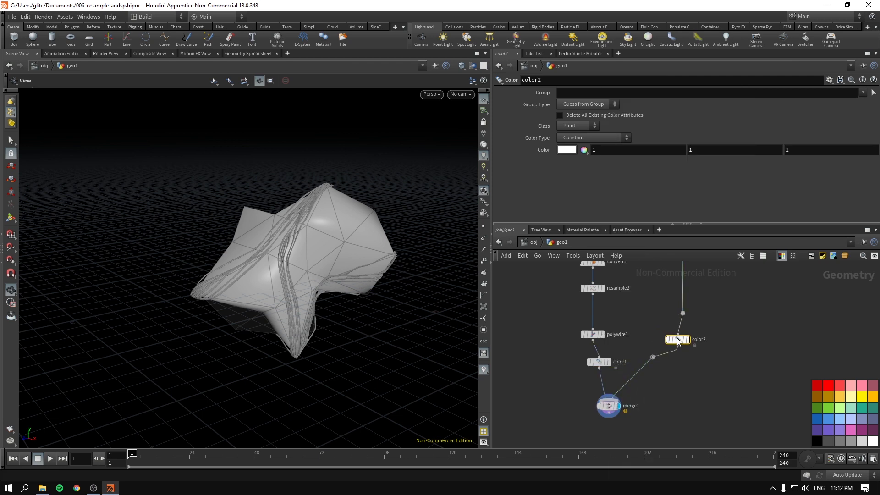
Step: Set the color of the Mountain branch's Color node to black
{"action": "left_click", "coordinate": [566, 149]}
{"action": "left_click", "coordinate": [540, 126]}
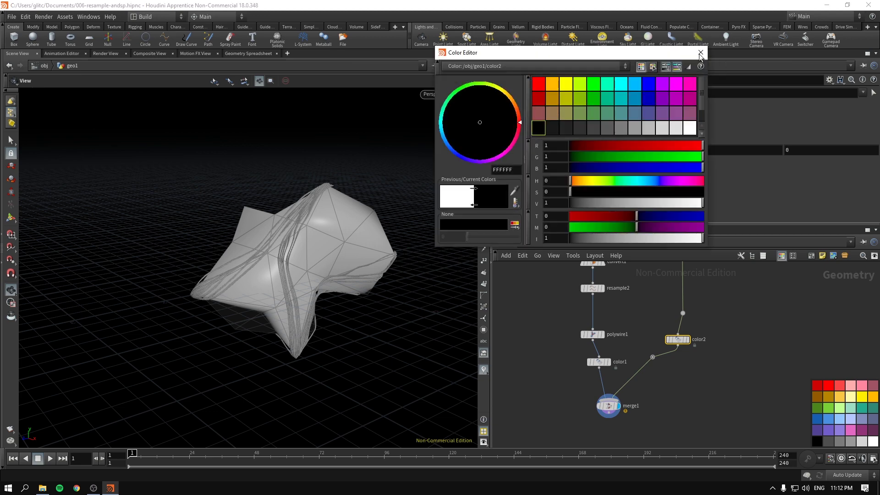
{"action": "left_click", "coordinate": [700, 53]}
Step: Set the Color node under PolyWire to purple with RGB values 0.5, 0, 1
{"action": "left_click", "coordinate": [600, 361]}
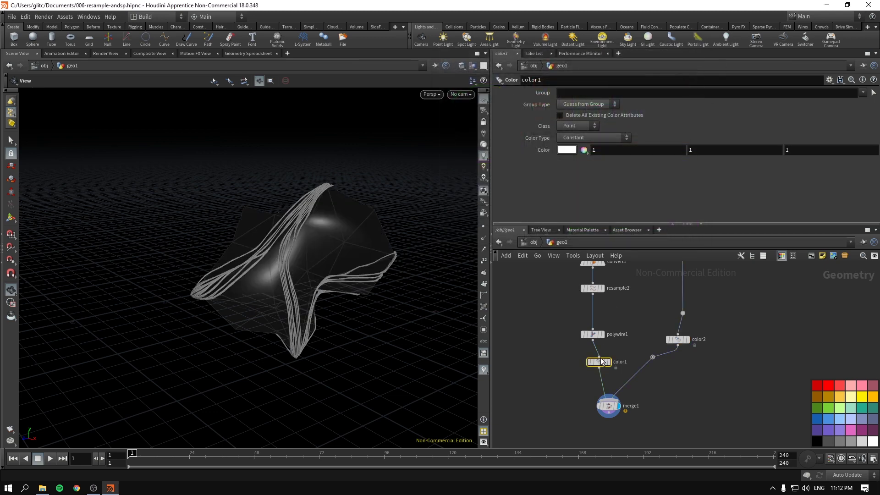
{"action": "left_click", "coordinate": [562, 149]}
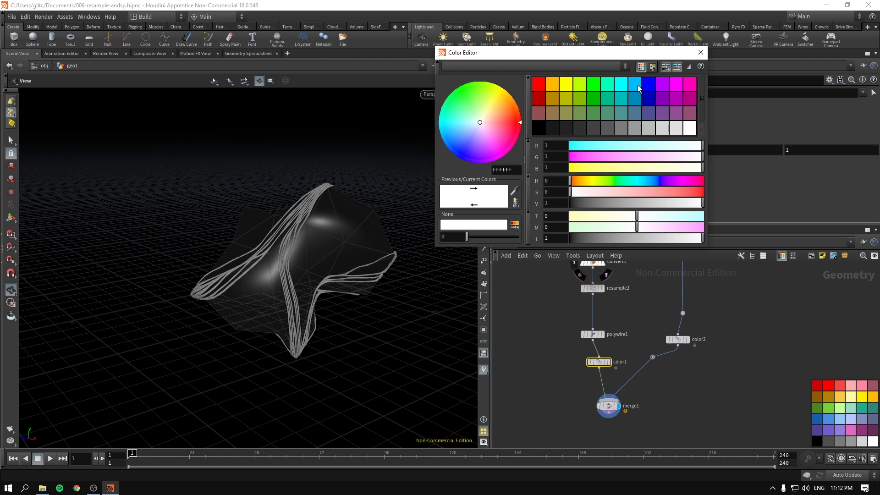
{"action": "left_click", "coordinate": [621, 86]}
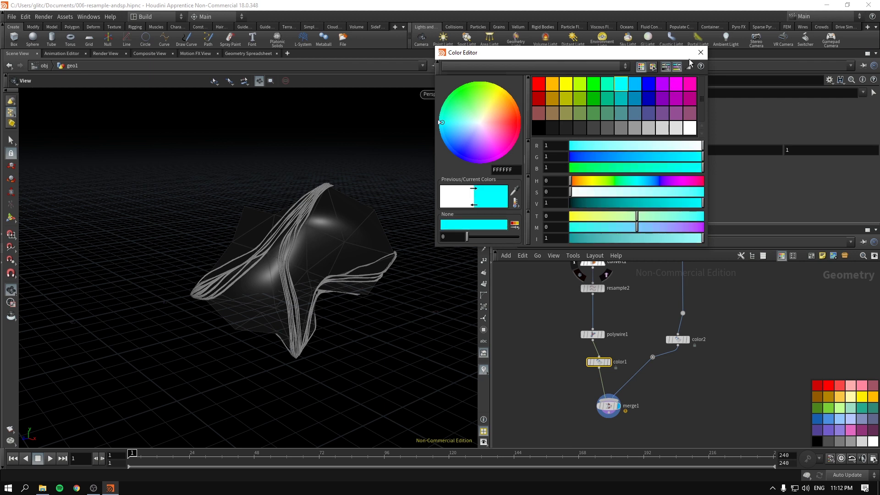
{"action": "left_click", "coordinate": [606, 84]}
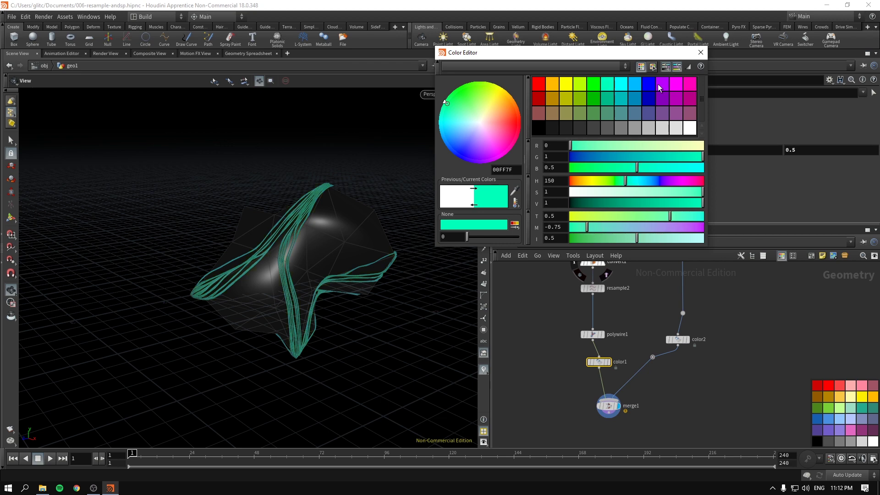
{"action": "left_click", "coordinate": [661, 85]}
{"action": "left_click", "coordinate": [700, 52]}
Step: Append a displayed Normal node below Merge with a cusp angle of 16.9, and save the scene
{"action": "middle_click_drag", "start_coordinate": [695, 398], "coordinate": [699, 362]}
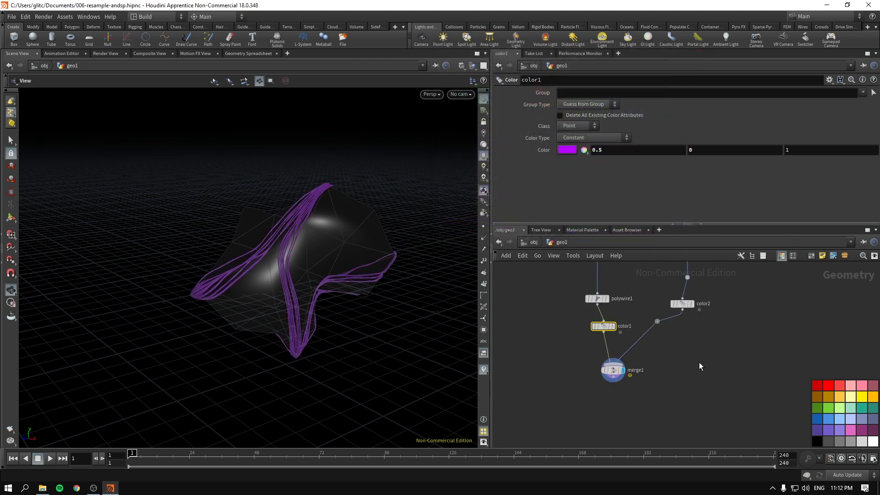
{"action": "left_click", "coordinate": [613, 374]}
{"action": "key", "text": "Tab"}
{"action": "type", "text": "normal"}
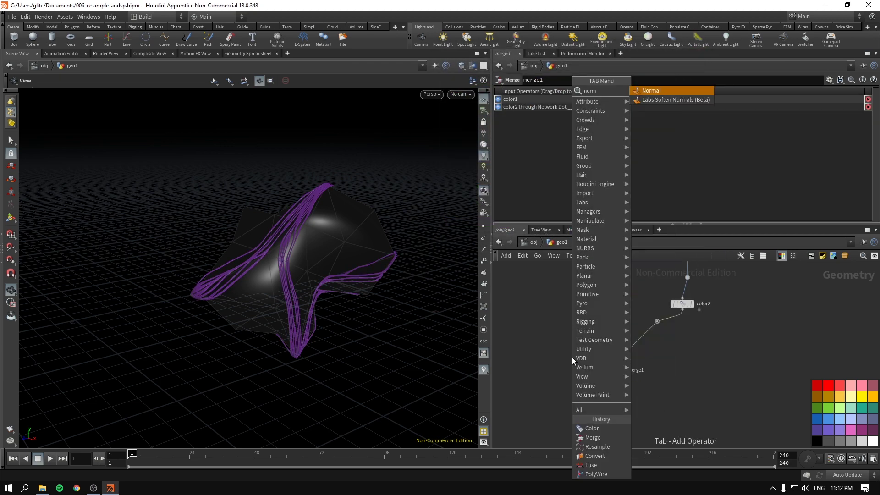
{"action": "key", "text": "Return"}
{"action": "left_click_drag", "start_coordinate": [577, 443], "coordinate": [631, 387]}
{"action": "left_click_drag", "start_coordinate": [644, 158], "coordinate": [640, 161]}
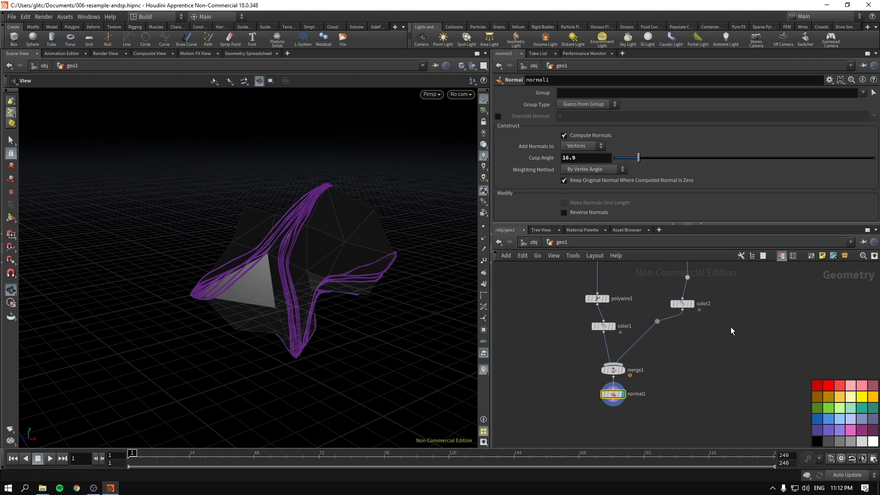
{"action": "middle_click_drag", "start_coordinate": [742, 353], "coordinate": [713, 387]}
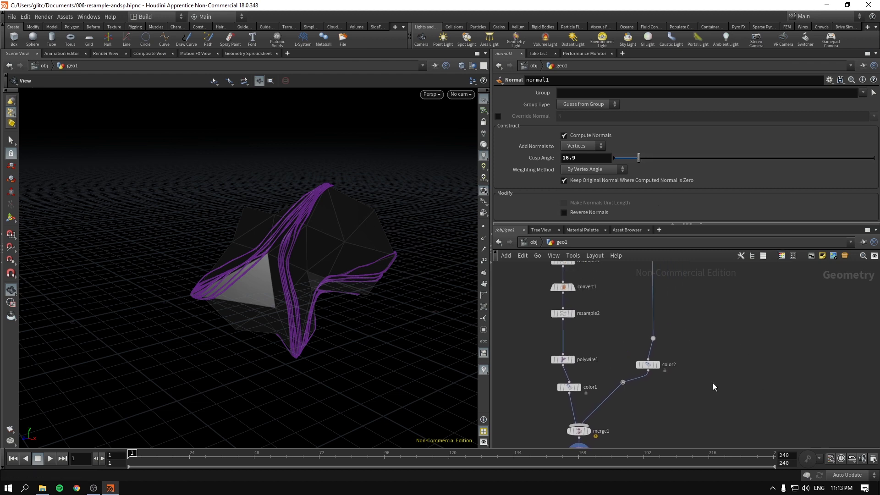
{"action": "key", "text": "ctrl+s"}
Step: Insert a PolyExtrude node on the Mountain branch above the black Color node and display it
{"action": "key", "text": "Tab"}
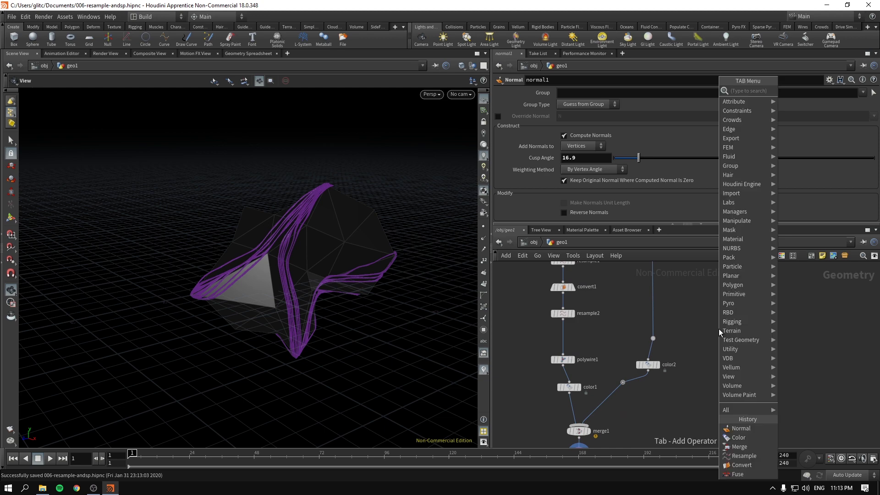
{"action": "type", "text": "pextr"}
{"action": "key", "text": "Return"}
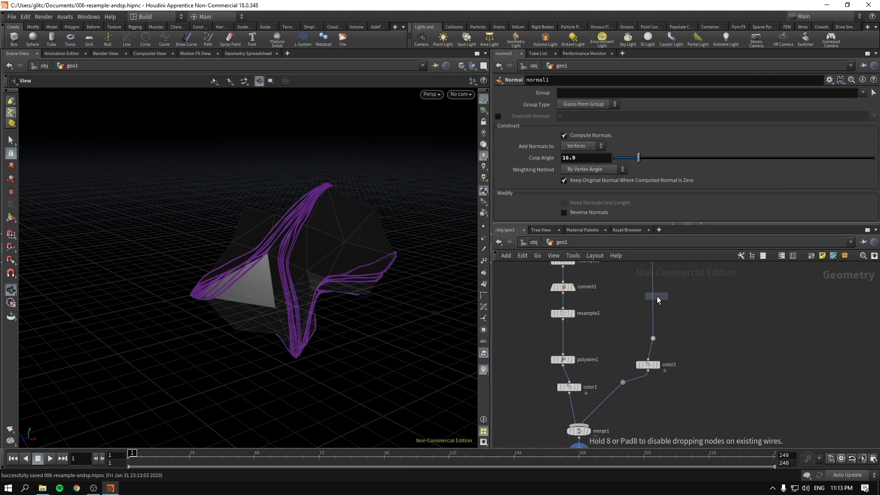
{"action": "left_click", "coordinate": [652, 296]}
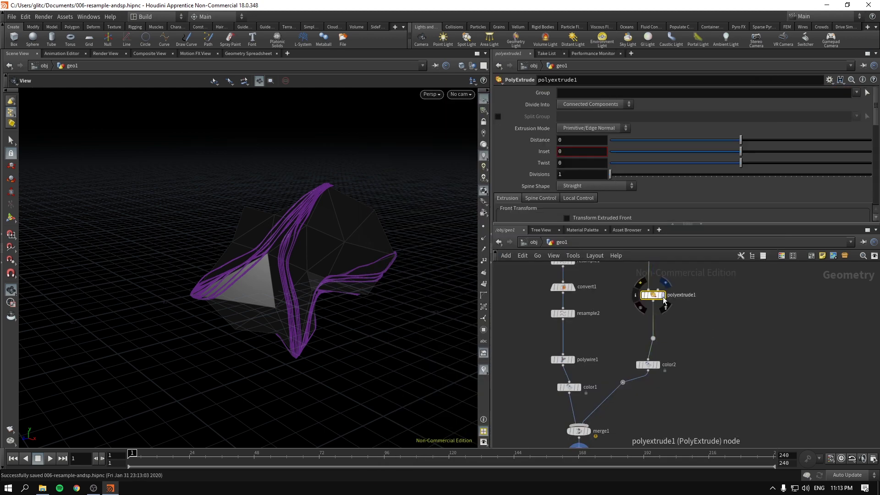
{"action": "left_click", "coordinate": [659, 298]}
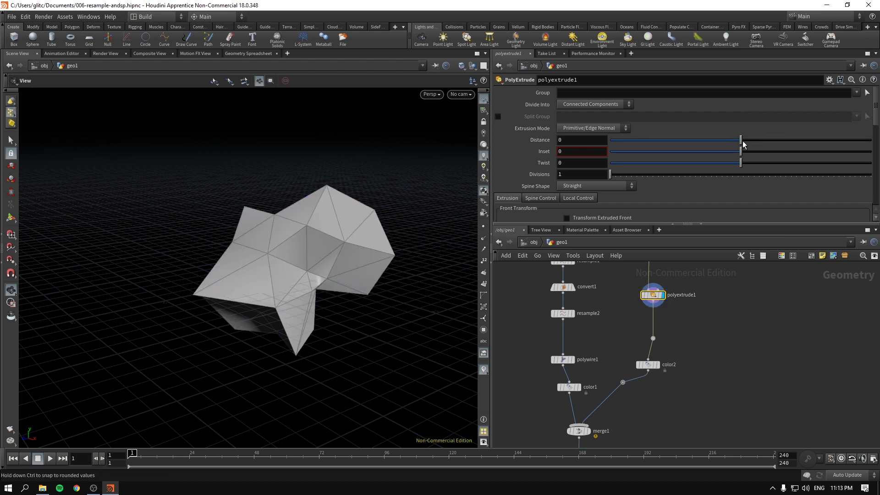
Step: Set PolyExtrude to divide into Individual Elements, with distance 0.016 and inset 0.009
{"action": "mouse_move", "coordinate": [740, 144]}
{"action": "left_mouse_down"}
{"action": "mouse_move", "coordinate": [742, 152]}
{"action": "mouse_move", "coordinate": [737, 140]}
{"action": "mouse_move", "coordinate": [743, 142]}
{"action": "left_mouse_up"}
{"action": "left_click", "coordinate": [580, 106]}
{"action": "left_click", "coordinate": [591, 115]}
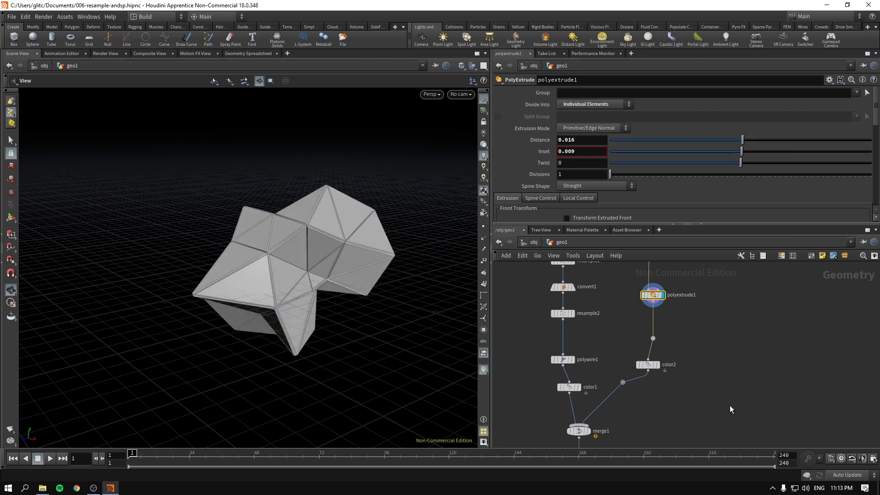
Step: Display and select the Normal node at the end of the network
{"action": "middle_click_drag", "start_coordinate": [729, 405], "coordinate": [748, 319]}
{"action": "left_click", "coordinate": [610, 372]}
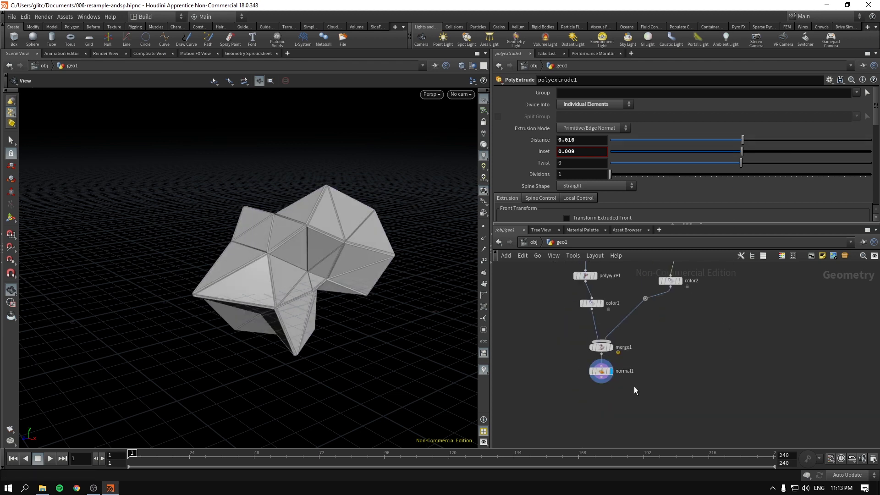
{"action": "left_click", "coordinate": [598, 371]}
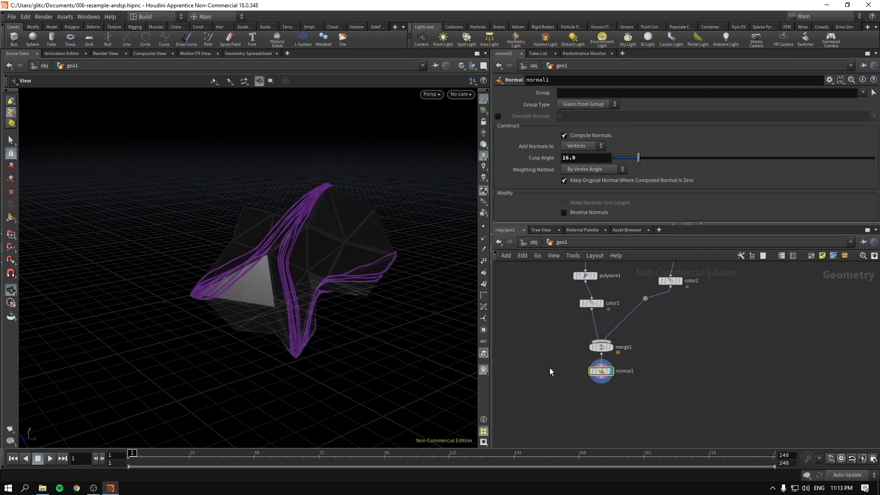
Step: Assign a Principled Shader from the material gallery to the geo1 object and open the material network
{"action": "left_click", "coordinate": [532, 242]}
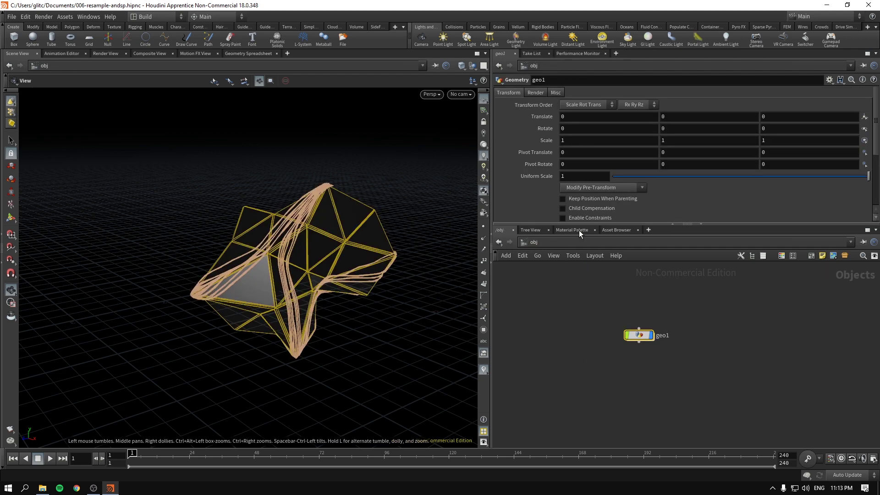
{"action": "left_click", "coordinate": [581, 229]}
{"action": "left_click_drag", "start_coordinate": [546, 272], "coordinate": [327, 248]}
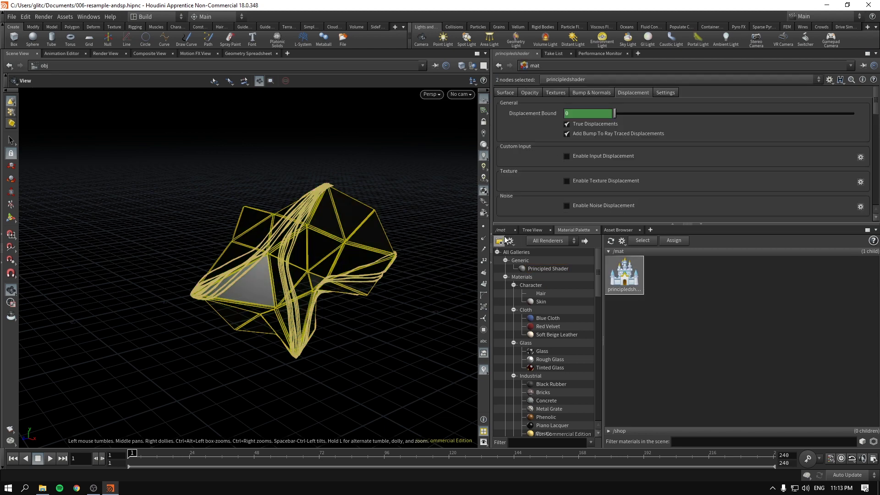
{"action": "left_click", "coordinate": [500, 229]}
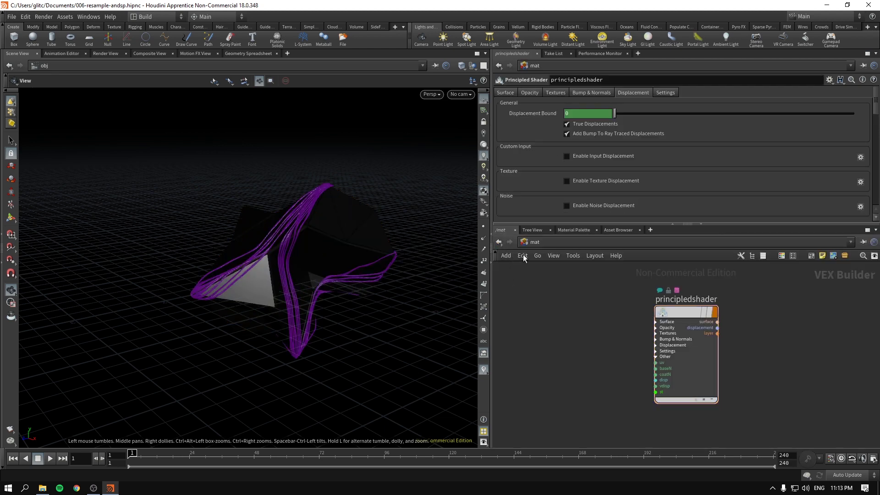
Step: Revisit the object level, the geo1 network and the material gallery, and reopen the material network
{"action": "left_click", "coordinate": [533, 242]}
{"action": "left_click", "coordinate": [546, 284]}
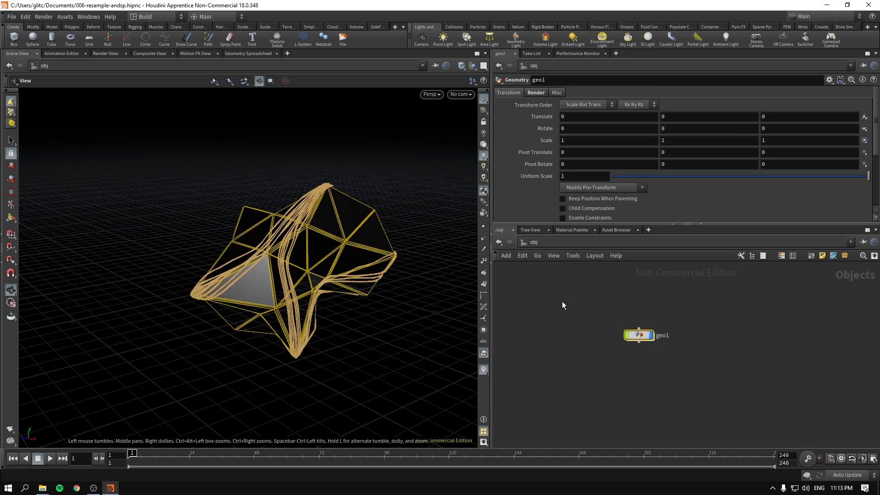
{"action": "double_click", "coordinate": [641, 336]}
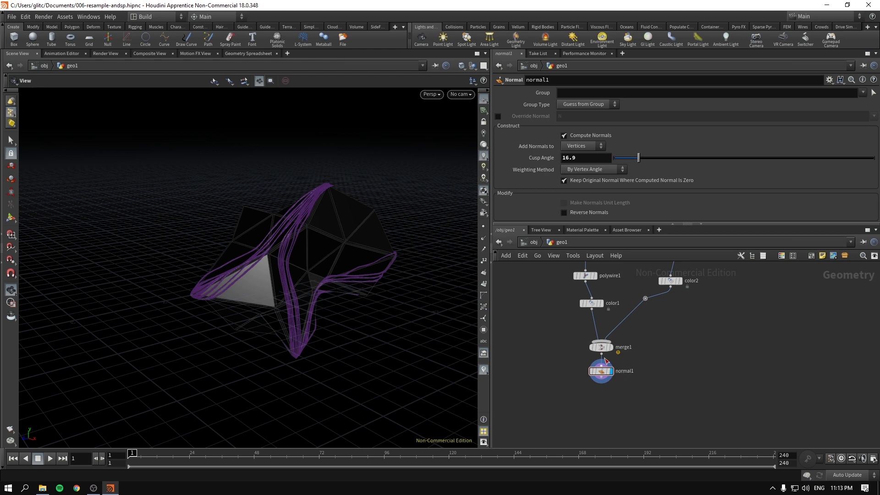
{"action": "left_click", "coordinate": [535, 242]}
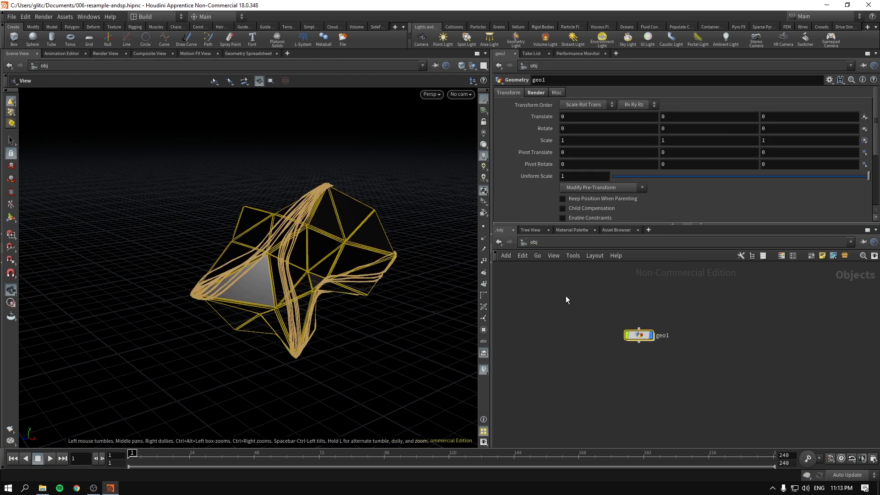
{"action": "left_click", "coordinate": [571, 231]}
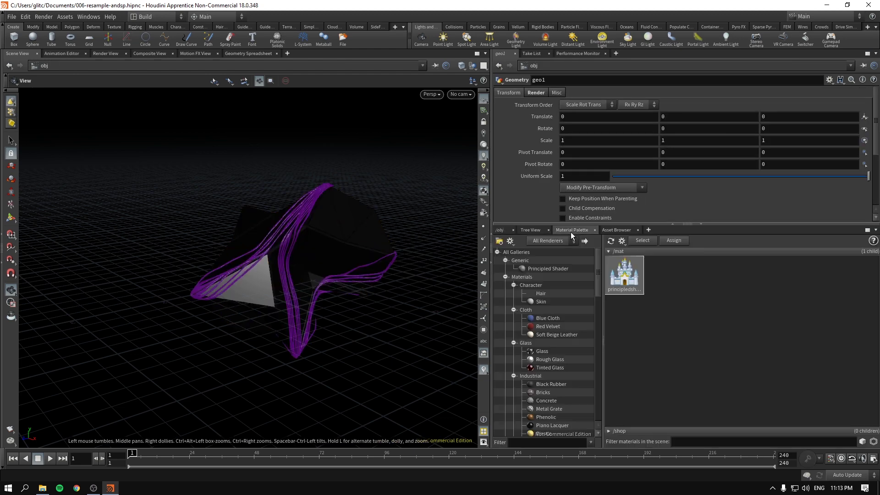
{"action": "left_click", "coordinate": [499, 230]}
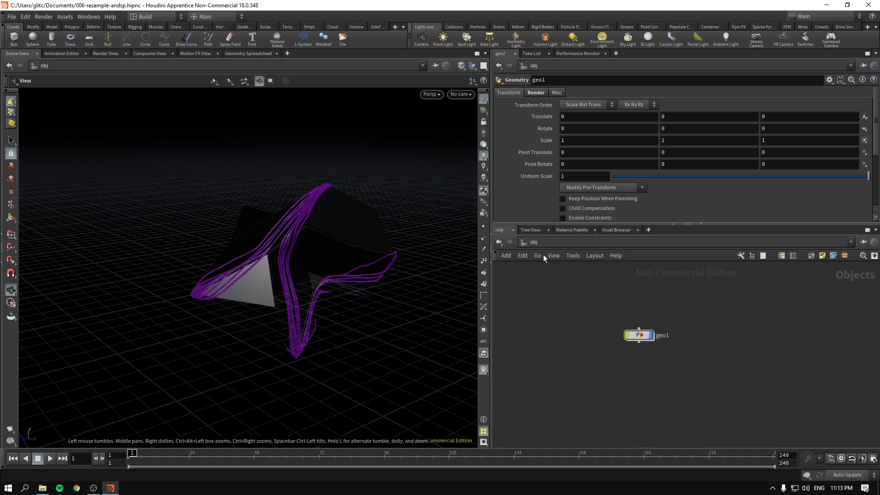
{"action": "left_click", "coordinate": [533, 242]}
{"action": "left_click", "coordinate": [562, 280]}
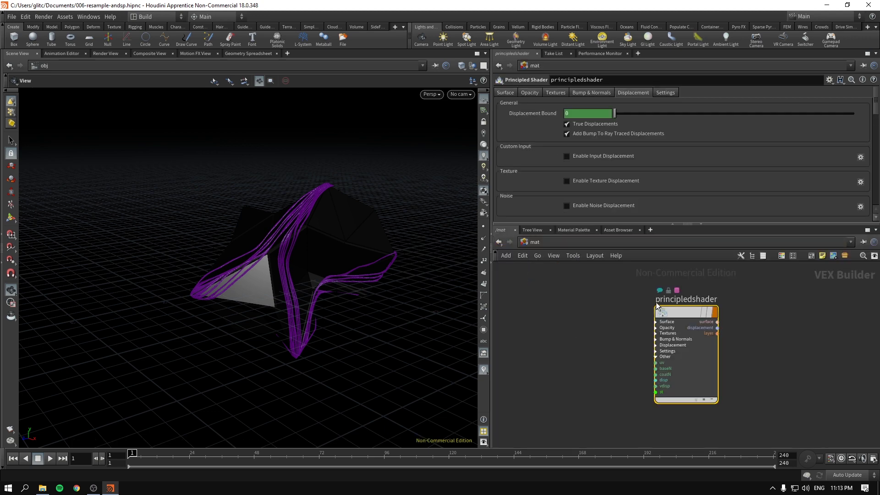
Step: Add a Rest Position node to the material network, well apart from the principled shader on its input side
{"action": "key", "text": "Tab"}
{"action": "type", "text": "rest"}
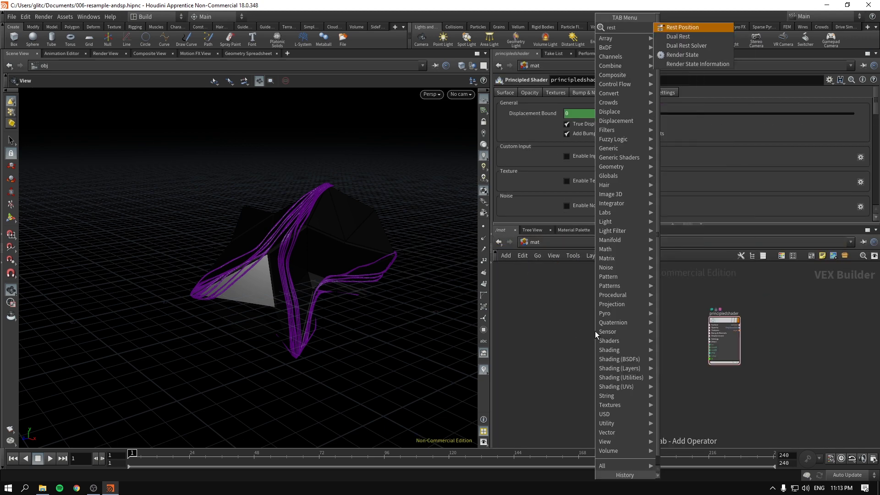
{"action": "key", "text": "Return"}
{"action": "scroll", "coordinate": [594, 331], "scroll_direction": "up", "scroll_amount": 4}
{"action": "left_click_drag", "start_coordinate": [595, 330], "coordinate": [570, 314]}
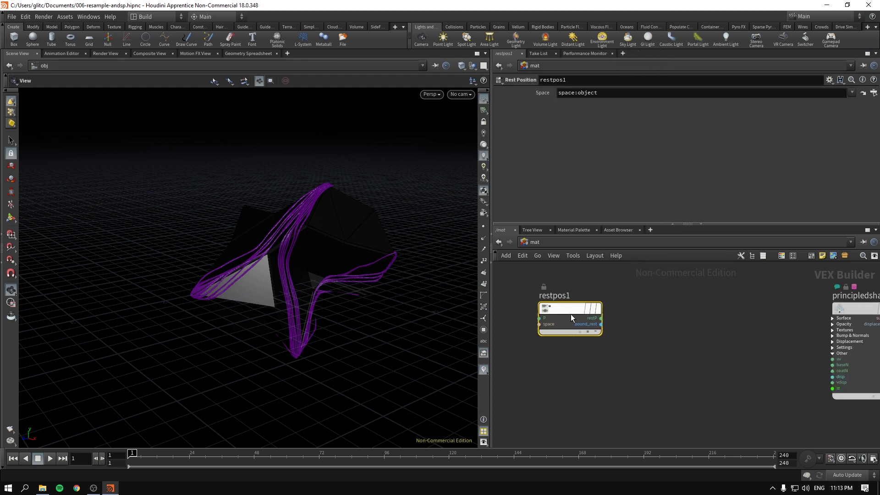
{"action": "scroll", "coordinate": [570, 314], "scroll_direction": "down", "scroll_amount": 4}
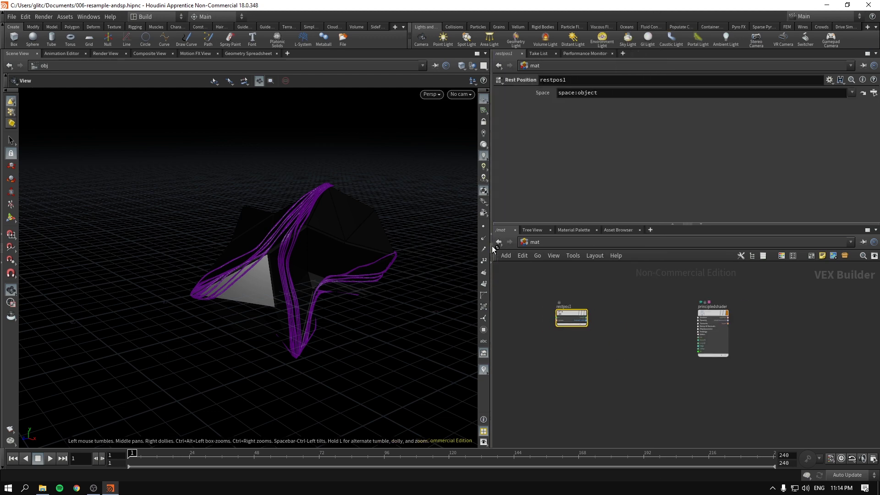
Step: Move the principled shader farther from the Rest Position node and disable its Use Point Color option
{"action": "left_click_drag", "start_coordinate": [492, 249], "coordinate": [462, 247]}
{"action": "right_click_drag", "start_coordinate": [272, 253], "coordinate": [374, 246]}
{"action": "middle_click_drag", "start_coordinate": [341, 248], "coordinate": [303, 246]}
{"action": "scroll", "coordinate": [709, 306], "scroll_direction": "up", "scroll_amount": 3}
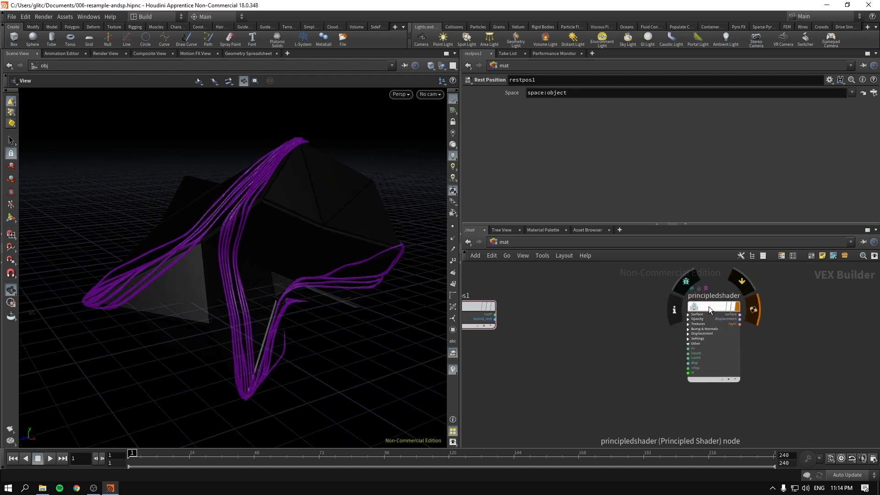
{"action": "left_click_drag", "start_coordinate": [709, 306], "coordinate": [736, 333]}
{"action": "left_click", "coordinate": [740, 334]}
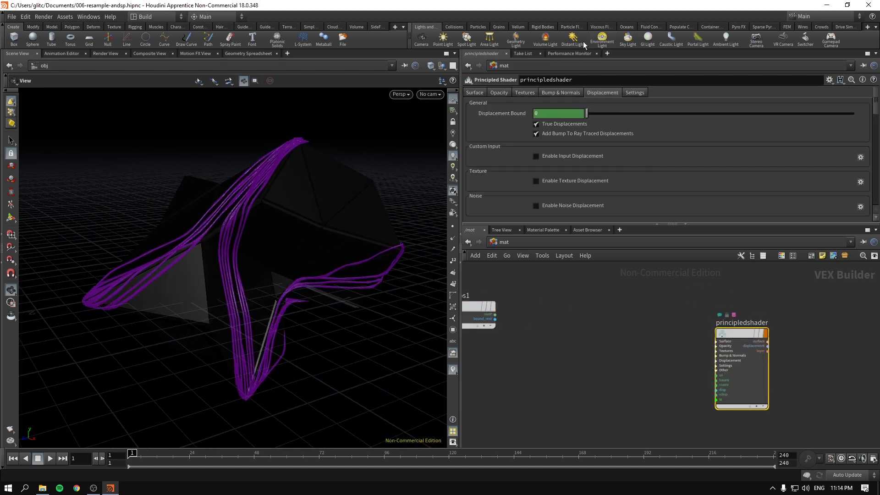
{"action": "left_click", "coordinate": [475, 93]}
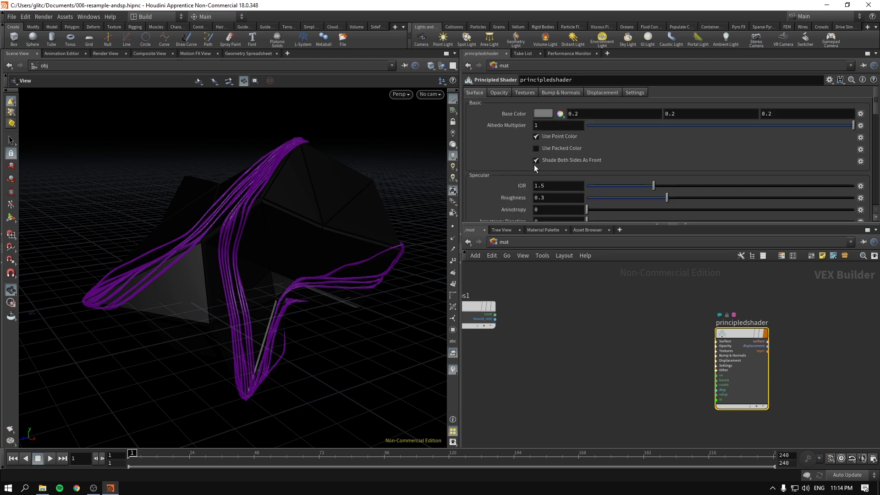
{"action": "left_click", "coordinate": [562, 137]}
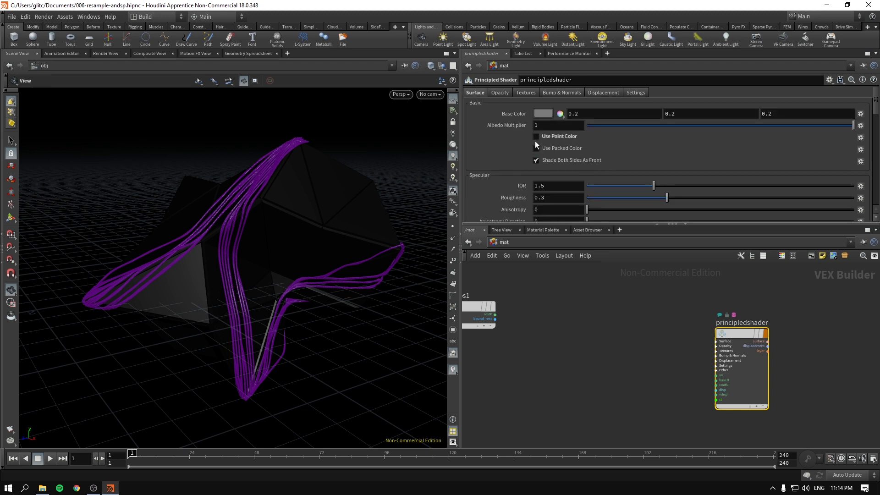
Step: Set the principled shader's Metallic to 1 and bring its Emission settings into view
{"action": "scroll", "coordinate": [665, 176], "scroll_direction": "down", "scroll_amount": 3}
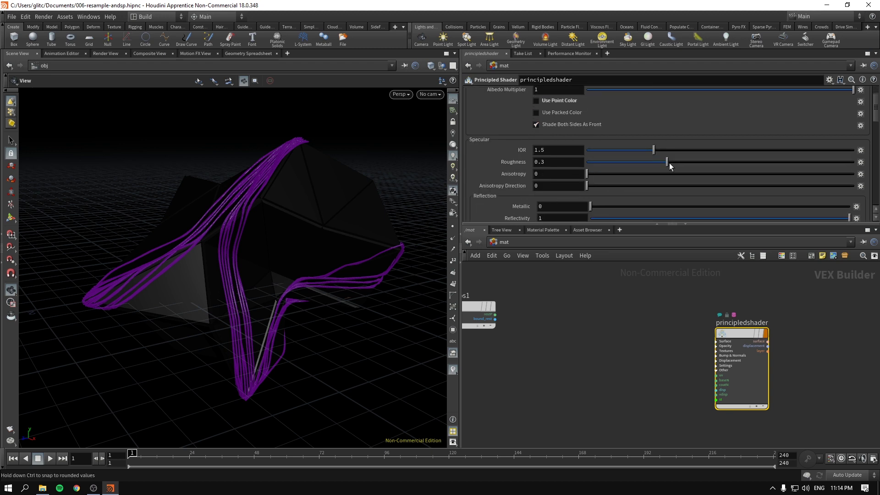
{"action": "scroll", "coordinate": [729, 182], "scroll_direction": "down", "scroll_amount": 3}
{"action": "left_click", "coordinate": [825, 172]}
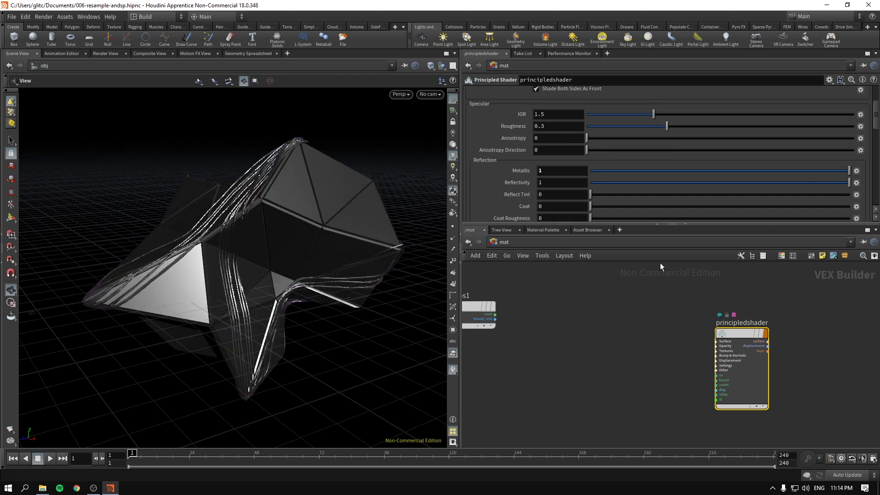
{"action": "middle_click_drag", "start_coordinate": [588, 369], "coordinate": [619, 367]}
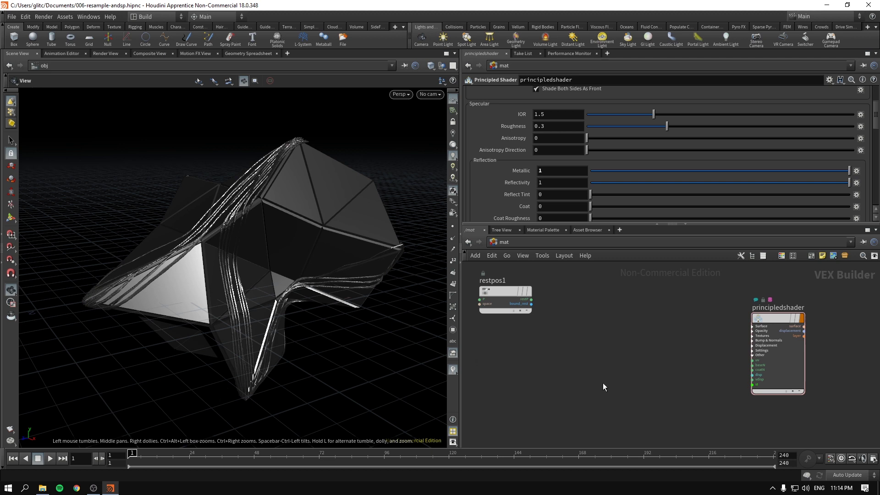
{"action": "scroll", "coordinate": [562, 185], "scroll_direction": "down", "scroll_amount": 10}
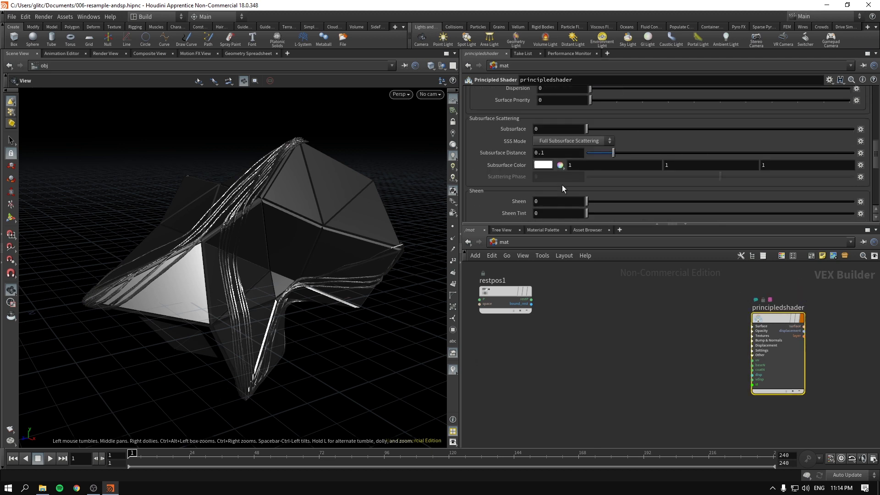
{"action": "scroll", "coordinate": [589, 196], "scroll_direction": "down", "scroll_amount": 3}
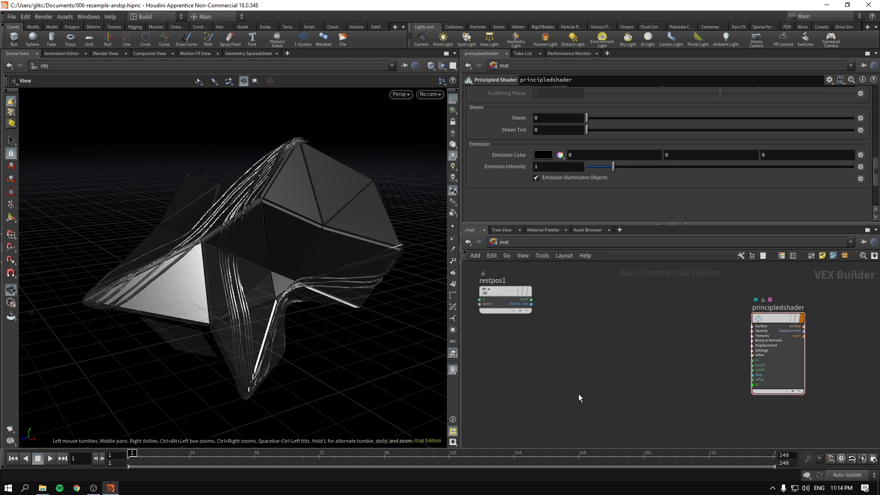
Step: Add a Bind node below the Rest Position node, name its parameter Cd and set its type to Vector
{"action": "key", "text": "Tab"}
{"action": "key", "text": "Escape"}
{"action": "left_click", "coordinate": [571, 406]}
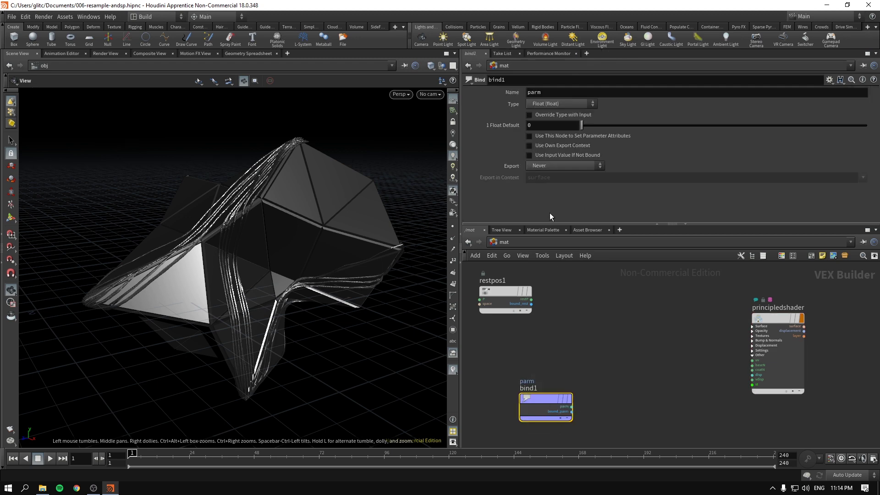
{"action": "double_click", "coordinate": [554, 93]}
{"action": "type", "text": "Cd"}
{"action": "key", "text": "Return"}
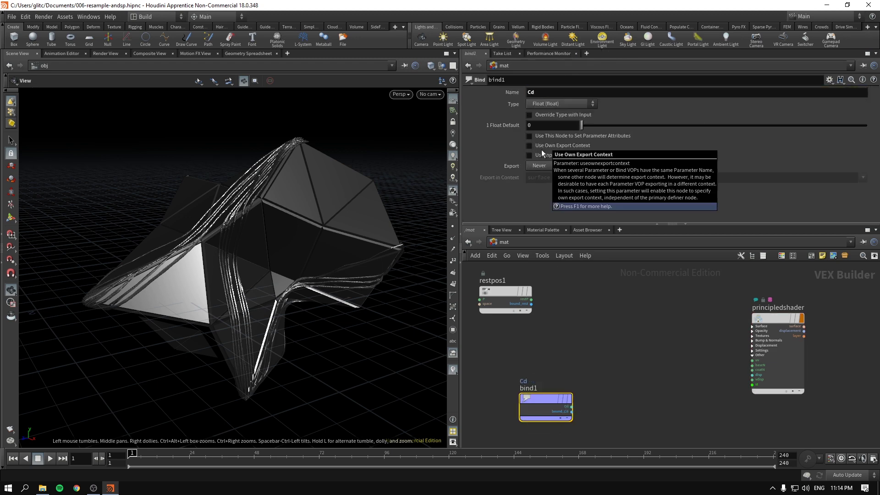
{"action": "left_click", "coordinate": [559, 104]}
{"action": "left_click", "coordinate": [554, 179]}
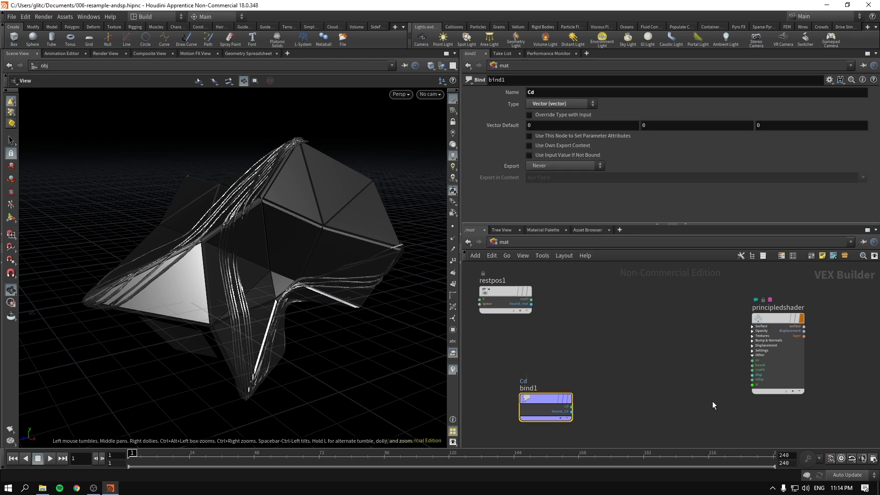
Step: Expand the principled shader's Surface inputs and connect the Bind node's Cd output to emitcolor
{"action": "scroll", "coordinate": [730, 361], "scroll_direction": "up", "scroll_amount": 3}
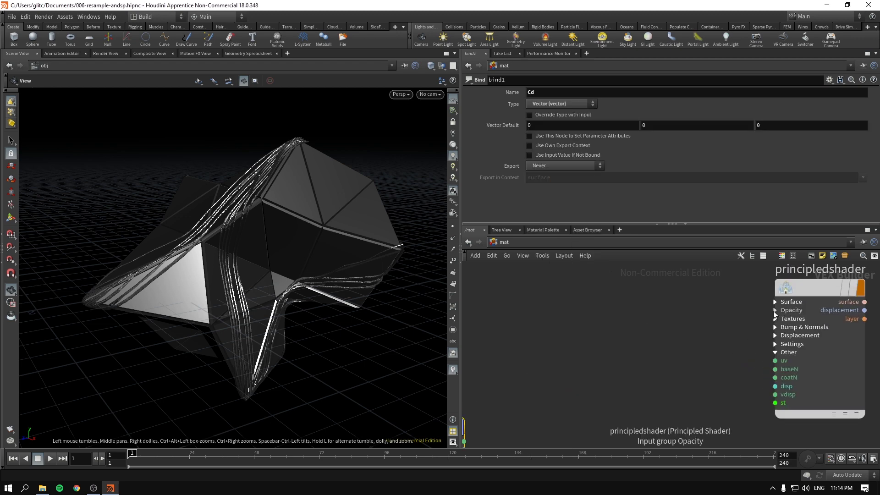
{"action": "left_click", "coordinate": [775, 301]}
{"action": "middle_click_drag", "start_coordinate": [727, 352], "coordinate": [646, 376]}
{"action": "scroll", "coordinate": [646, 377], "scroll_direction": "down", "scroll_amount": 4}
{"action": "middle_click_drag", "start_coordinate": [590, 388], "coordinate": [536, 300]}
{"action": "scroll", "coordinate": [552, 378], "scroll_direction": "up", "scroll_amount": 2}
{"action": "left_click", "coordinate": [577, 366]}
{"action": "scroll", "coordinate": [609, 372], "scroll_direction": "up", "scroll_amount": 3}
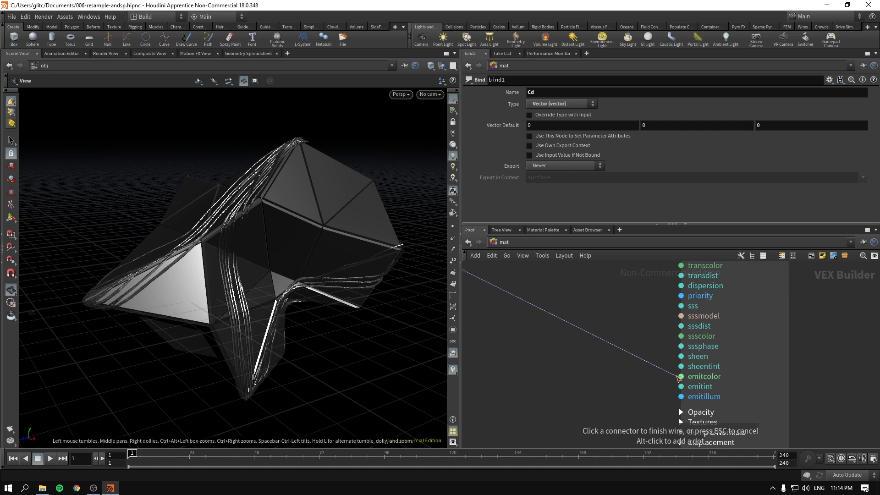
{"action": "left_click", "coordinate": [681, 378]}
{"action": "scroll", "coordinate": [582, 370], "scroll_direction": "down", "scroll_amount": 4}
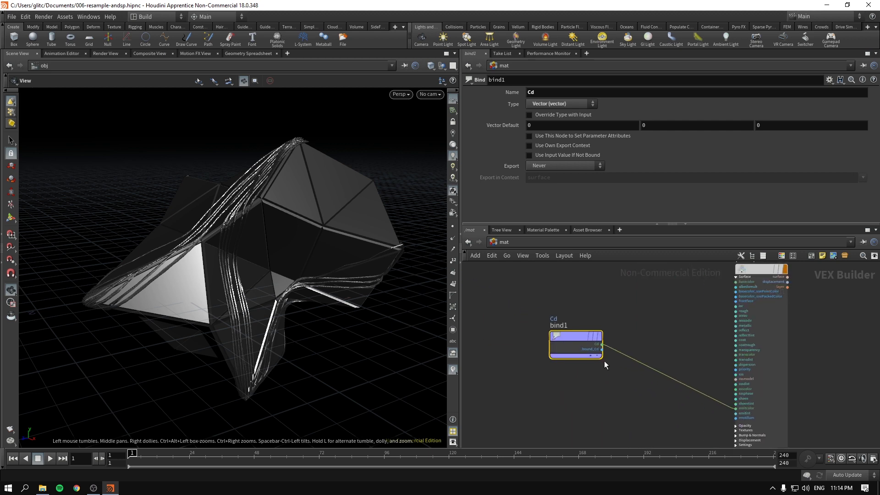
Step: Examine the colors set on color1 and color2 inside geo1, and return to the mat network
{"action": "left_click", "coordinate": [498, 242]}
{"action": "left_click", "coordinate": [521, 298]}
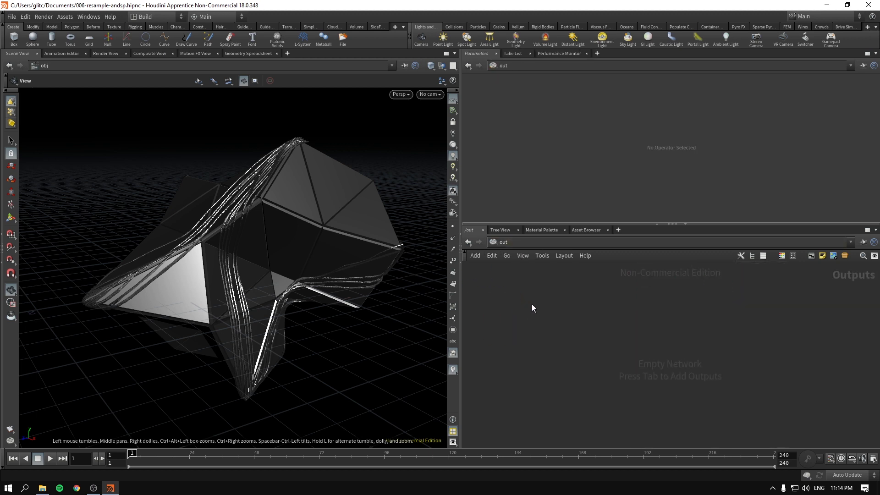
{"action": "left_click", "coordinate": [501, 243]}
{"action": "left_click", "coordinate": [529, 286]}
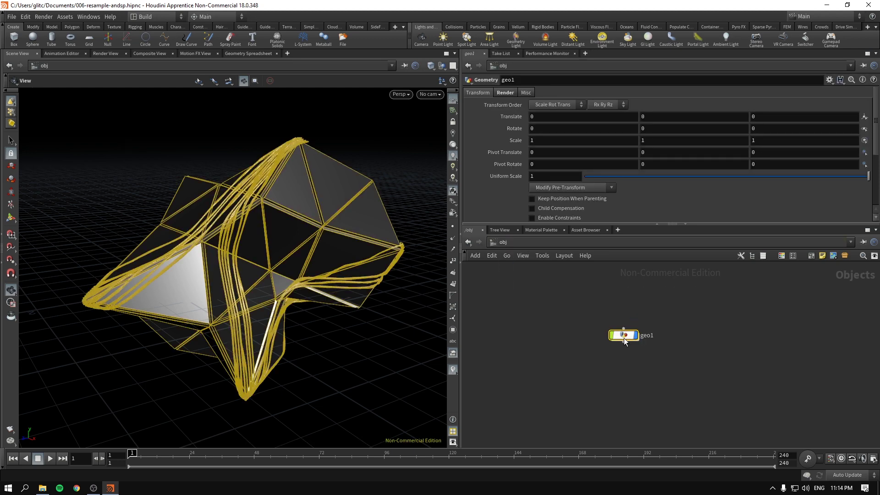
{"action": "middle_click_drag", "start_coordinate": [653, 368], "coordinate": [647, 408]}
{"action": "left_click", "coordinate": [573, 343]}
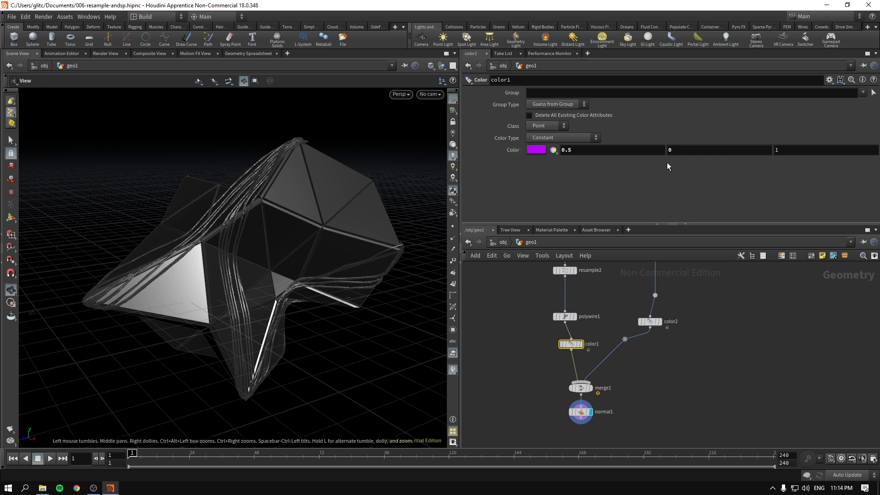
{"action": "left_click_drag", "start_coordinate": [715, 306], "coordinate": [639, 382]}
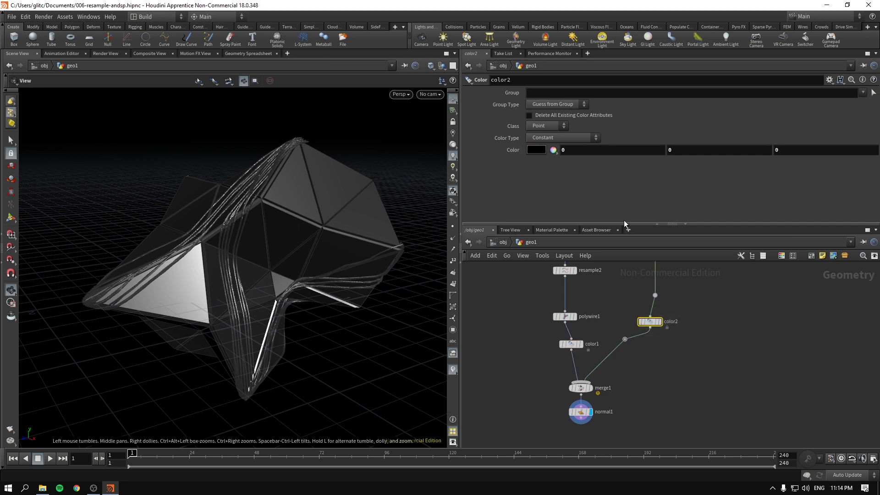
{"action": "left_click", "coordinate": [503, 242]}
{"action": "left_click", "coordinate": [497, 243]}
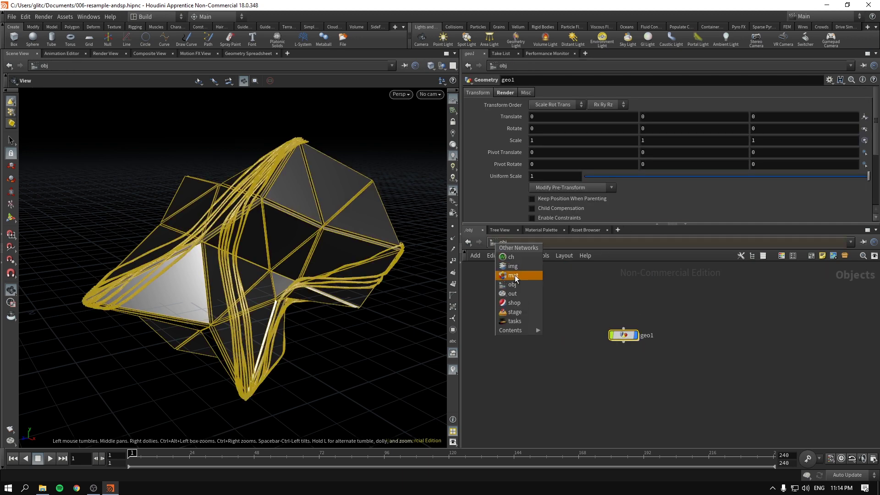
{"action": "left_click", "coordinate": [515, 275]}
Step: Reposition the Bind node level with the principled shader's emitcolor input
{"action": "left_click_drag", "start_coordinate": [572, 337], "coordinate": [606, 404]}
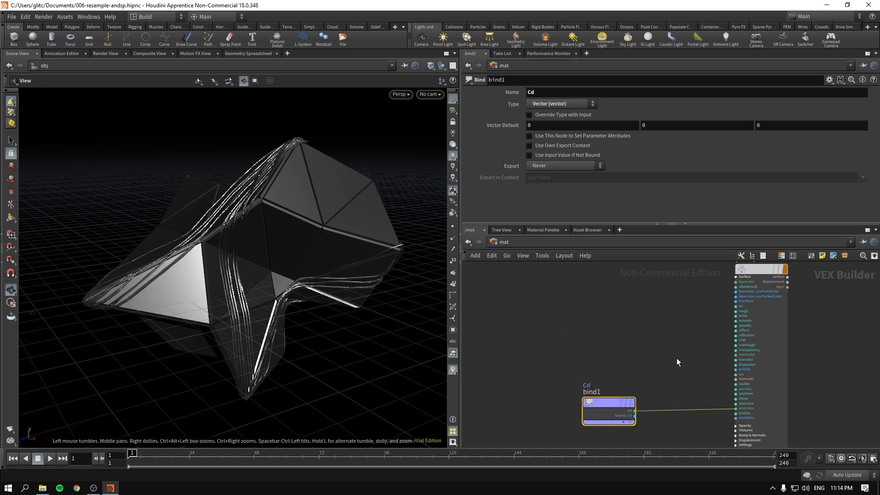
{"action": "middle_click_drag", "start_coordinate": [664, 354], "coordinate": [617, 303]}
{"action": "left_click_drag", "start_coordinate": [477, 326], "coordinate": [580, 400]}
{"action": "left_click_drag", "start_coordinate": [561, 353], "coordinate": [568, 346]}
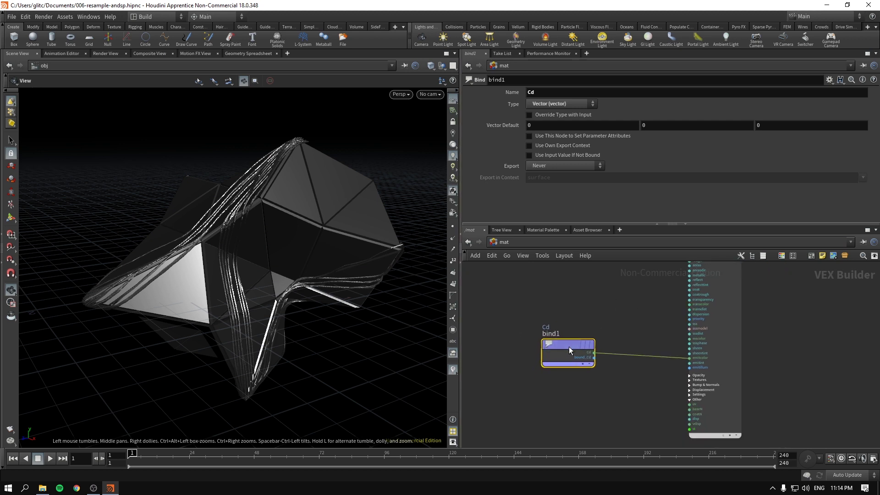
{"action": "scroll", "coordinate": [739, 369], "scroll_direction": "up", "scroll_amount": 5}
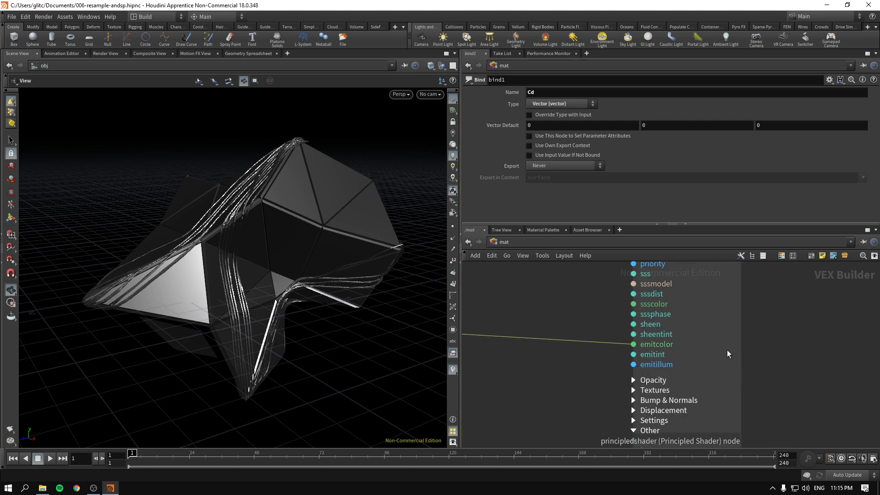
{"action": "scroll", "coordinate": [573, 362], "scroll_direction": "down", "scroll_amount": 5}
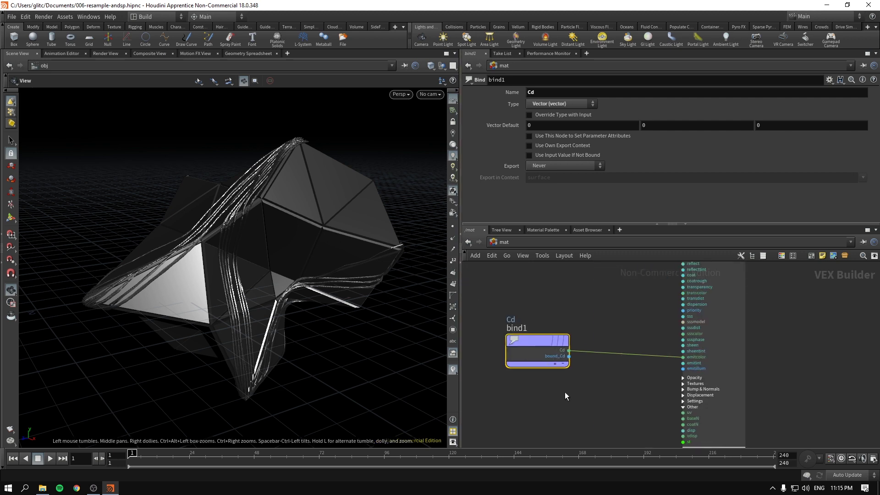
Step: Frame the whole material network and start a preview render of the scene in the Render View
{"action": "key", "text": "h"}
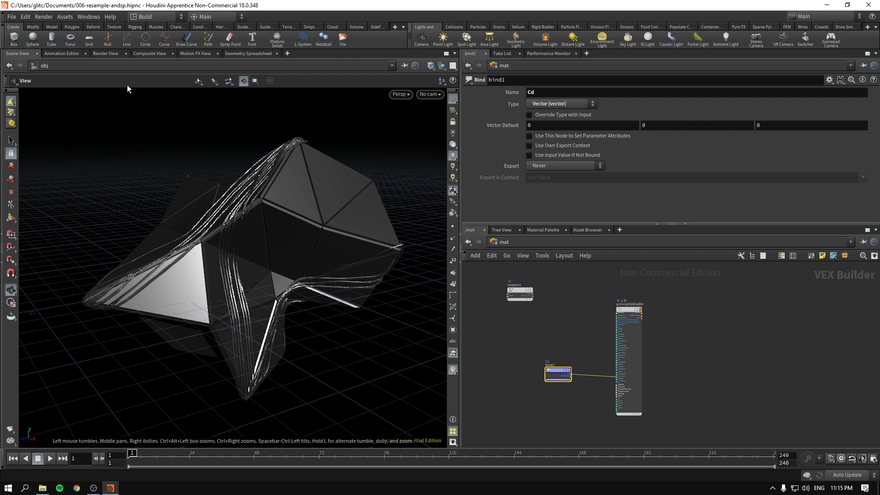
{"action": "left_click", "coordinate": [105, 53]}
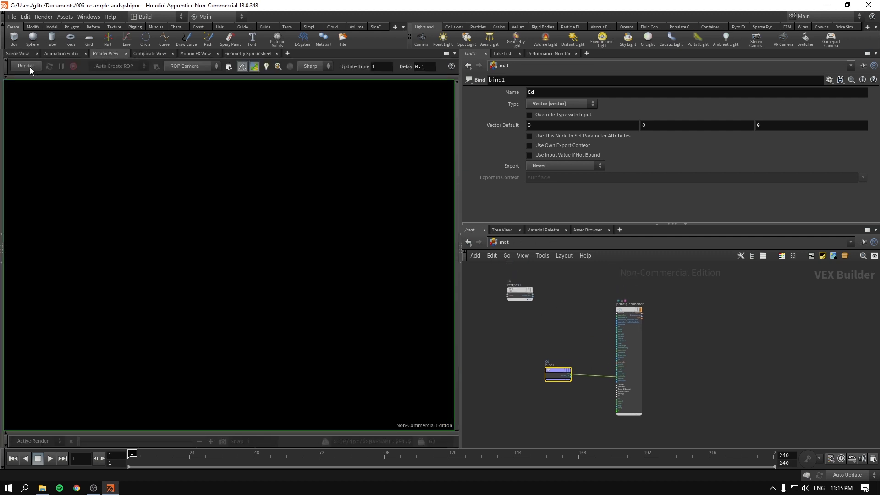
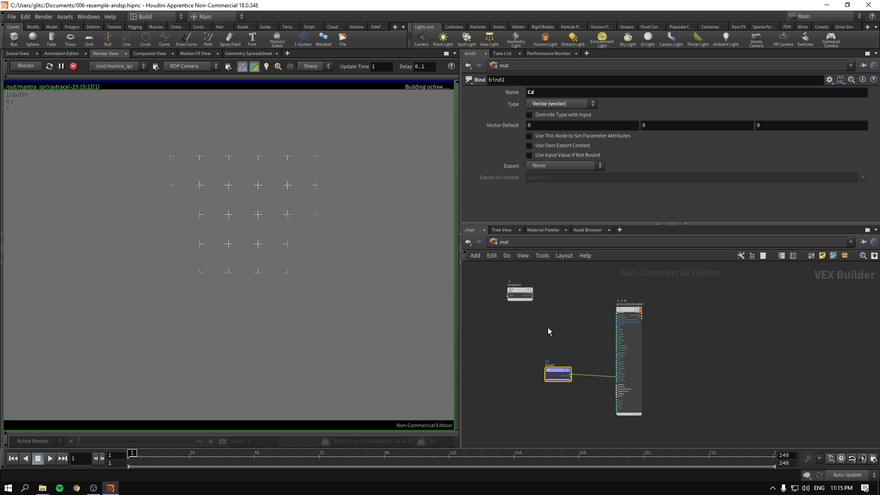
Step: Move the Rest Position node lower and add a Turbulent Noise node beside its outputs
{"action": "left_click_drag", "start_coordinate": [511, 296], "coordinate": [498, 326]}
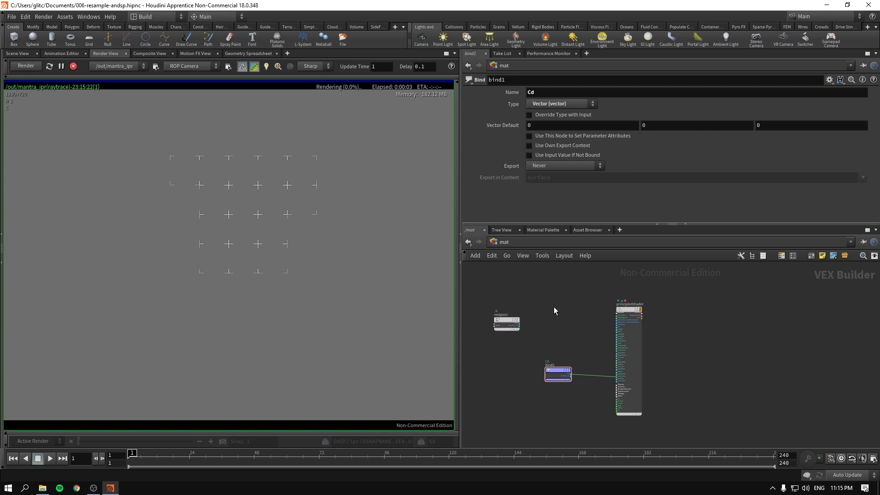
{"action": "key", "text": "Tab"}
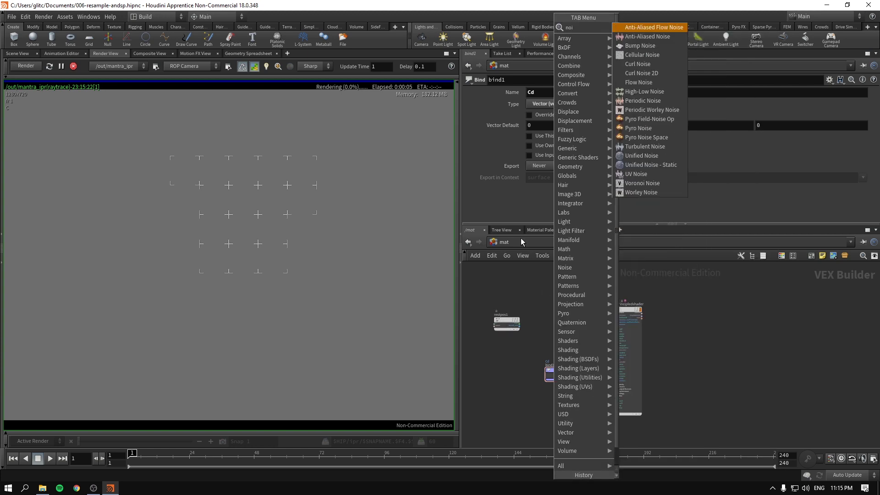
{"action": "left_click", "coordinate": [651, 146]}
{"action": "left_click", "coordinate": [553, 315]}
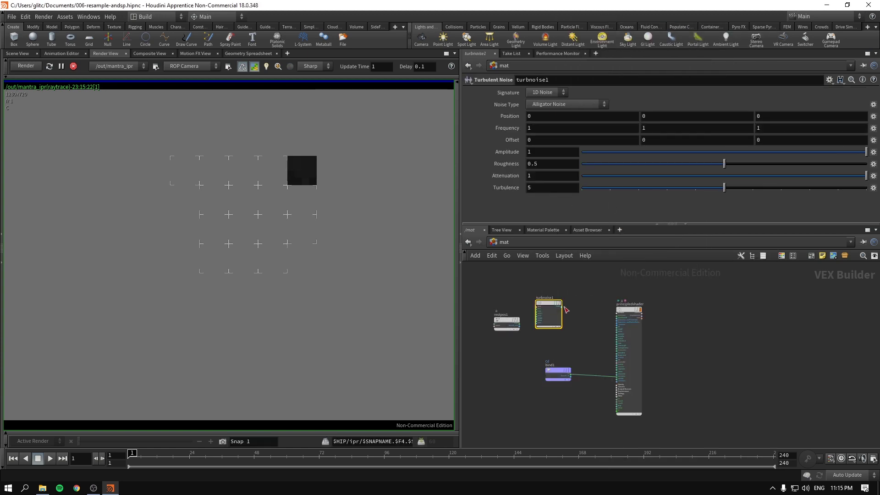
Step: Add a Displace Along Normal node between the Turbulent Noise node and the principled shader
{"action": "key", "text": "Tab"}
{"action": "type", "text": "displ"}
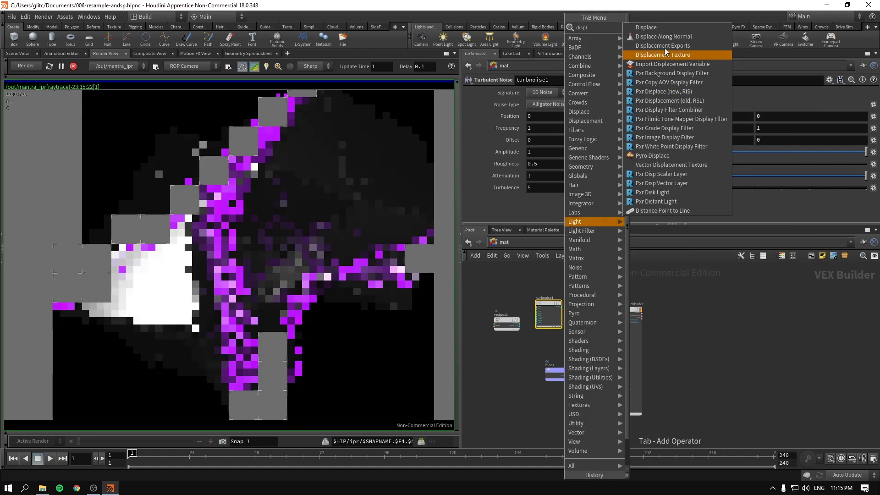
{"action": "left_click", "coordinate": [663, 37]}
{"action": "left_click", "coordinate": [590, 289]}
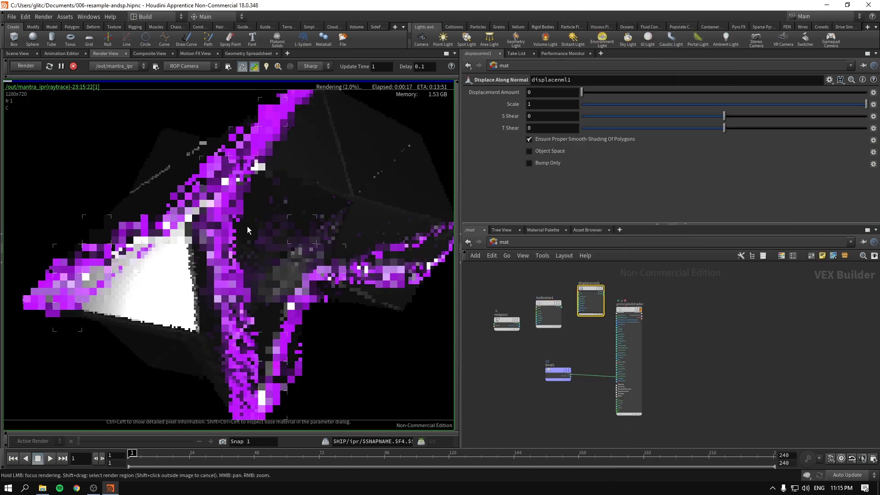
Step: Check the running preview render against the scene view, then save the scene file
{"action": "left_click", "coordinate": [26, 54]}
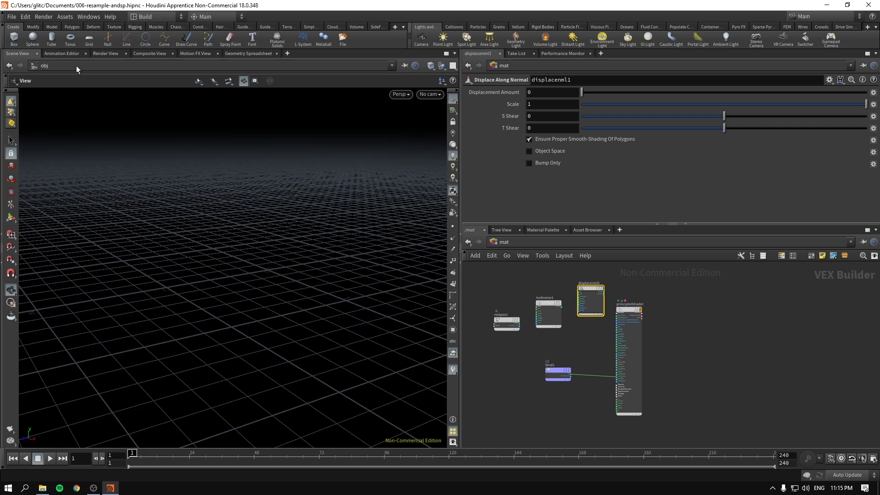
{"action": "left_click", "coordinate": [106, 53]}
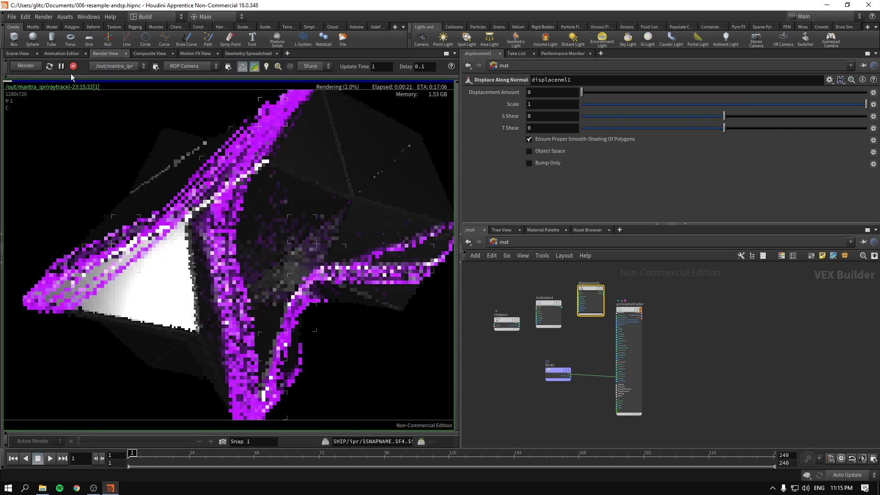
{"action": "left_click", "coordinate": [17, 54]}
{"action": "key", "text": "ctrl+s"}
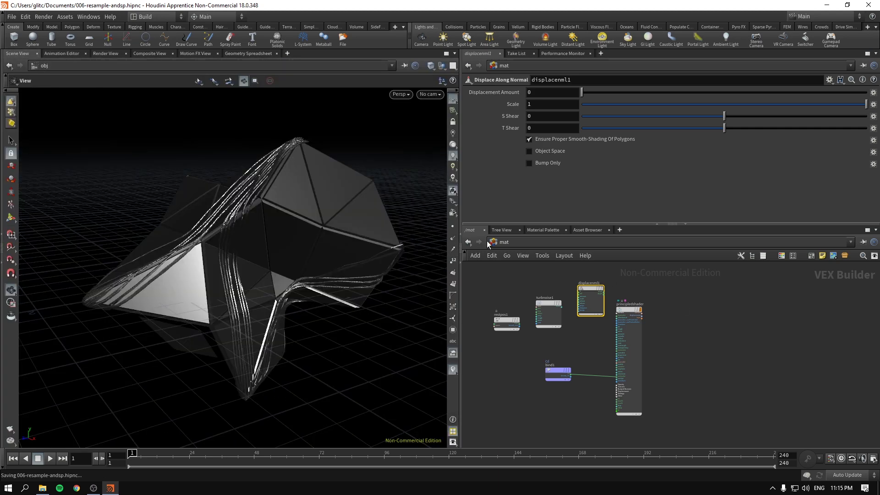
Step: Return to the object-level network and add an Environment Light to the scene
{"action": "left_click", "coordinate": [504, 242]}
{"action": "left_click", "coordinate": [524, 288]}
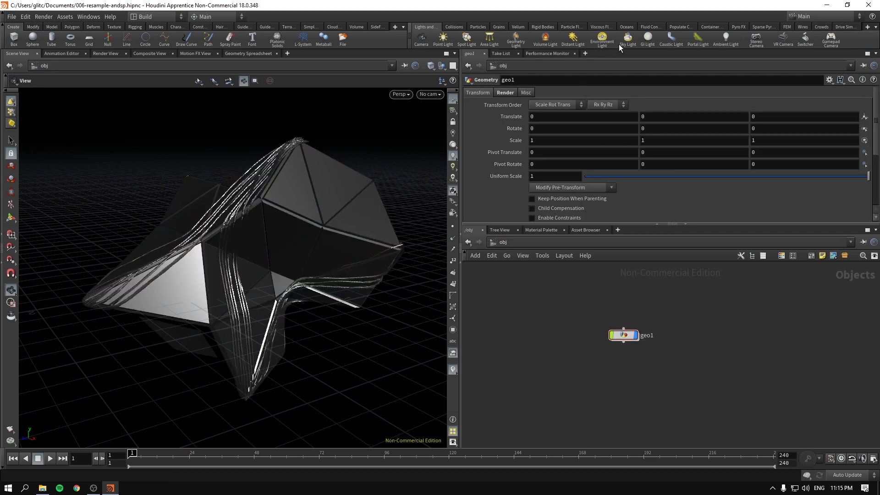
{"action": "left_click", "coordinate": [602, 38]}
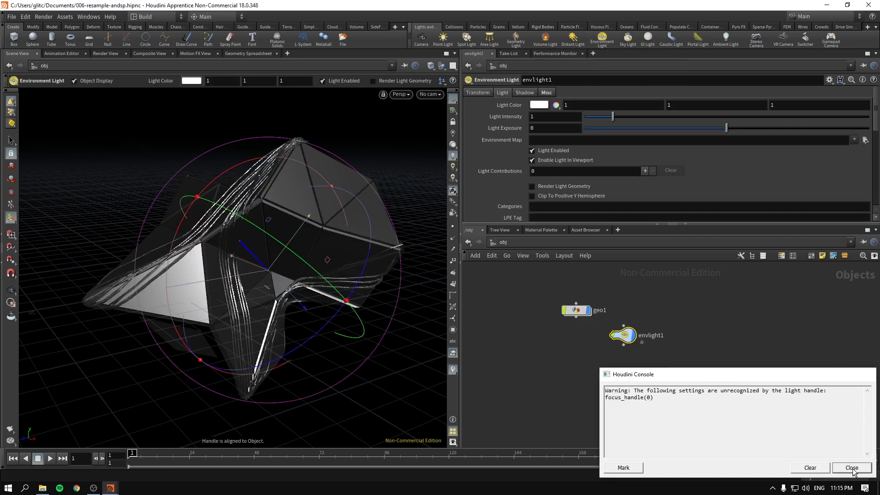
{"action": "left_click", "coordinate": [855, 469]}
Step: Load HDRIHaven_lenong_1_2k.rat from Houdini's hdri folder as the environment light's map
{"action": "left_click", "coordinate": [865, 140]}
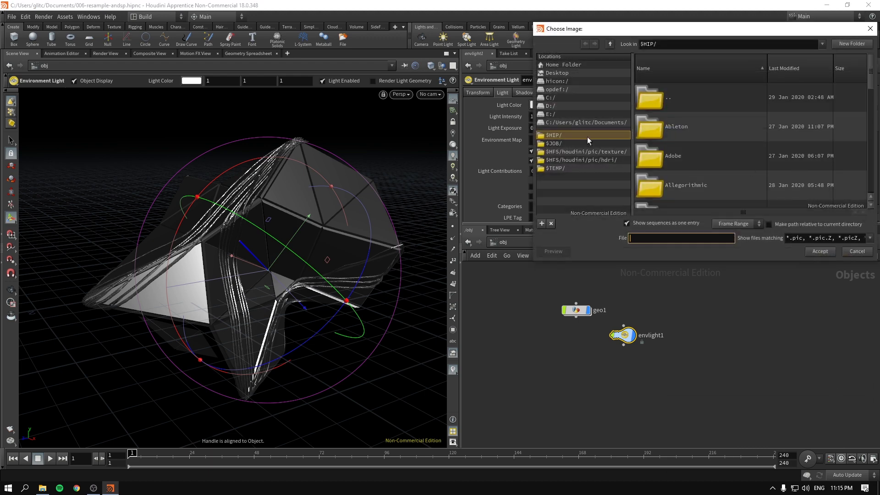
{"action": "left_click", "coordinate": [587, 160]}
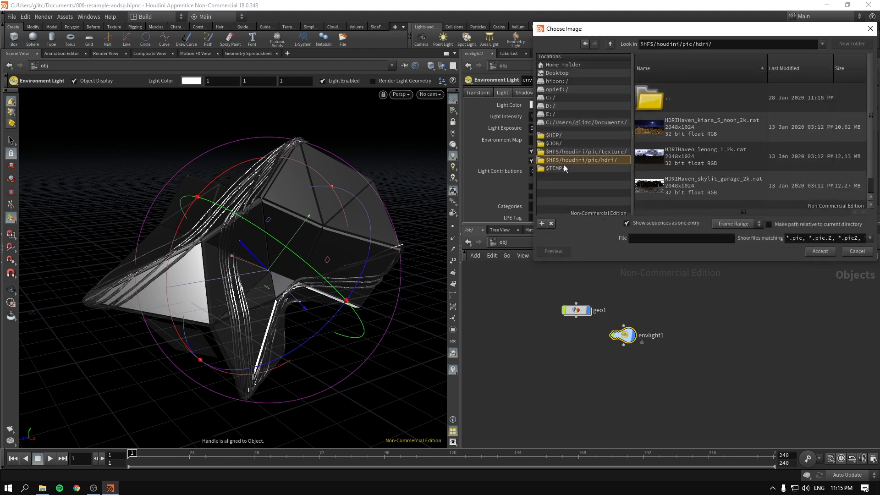
{"action": "scroll", "coordinate": [685, 157], "scroll_direction": "down", "scroll_amount": 1}
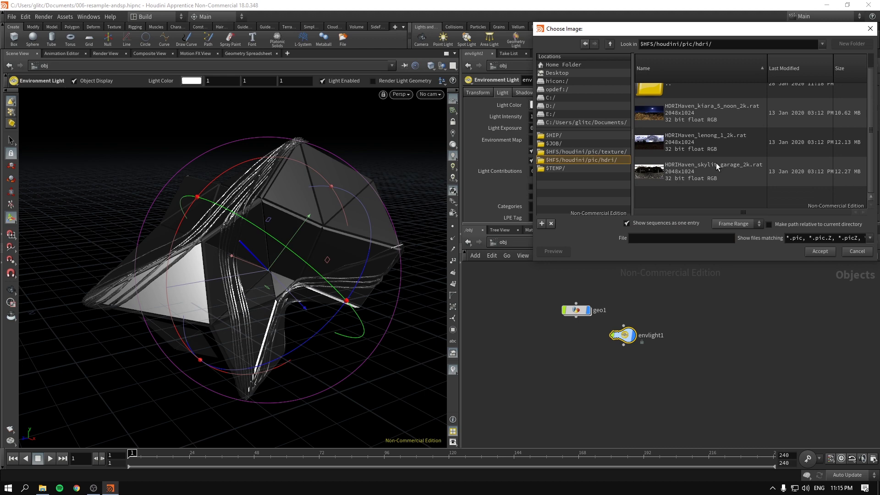
{"action": "left_click", "coordinate": [687, 147]}
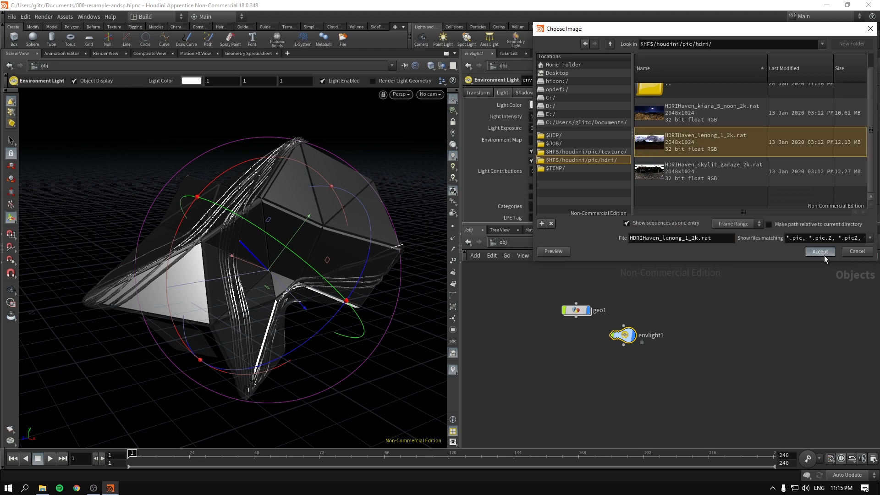
{"action": "left_click", "coordinate": [823, 255]}
{"action": "left_click_drag", "start_coordinate": [500, 361], "coordinate": [720, 326]}
Step: Set the environment light's intensity to 0.16 and restart the preview render
{"action": "left_click_drag", "start_coordinate": [602, 121], "coordinate": [590, 122]}
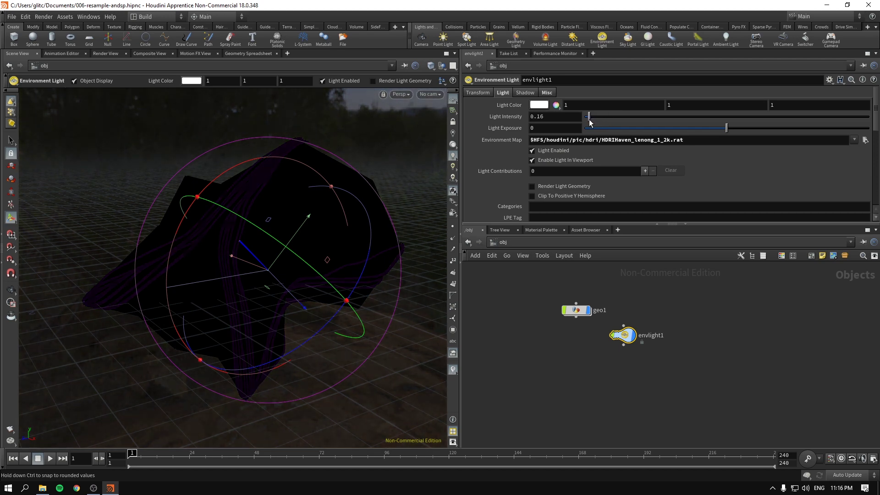
{"action": "left_click", "coordinate": [106, 53]}
{"action": "left_click", "coordinate": [22, 64]}
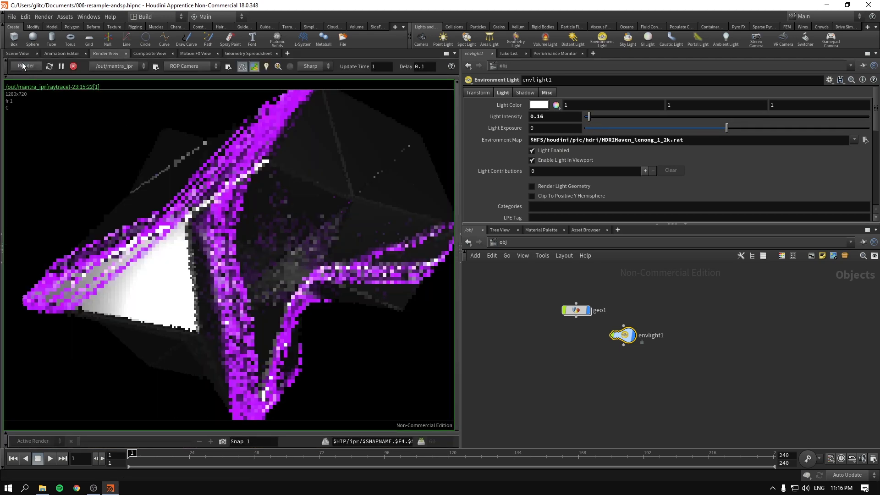
Step: Reframe the scene camera view so the whole object fits in frame, and return to the preview render
{"action": "left_click", "coordinate": [19, 54]}
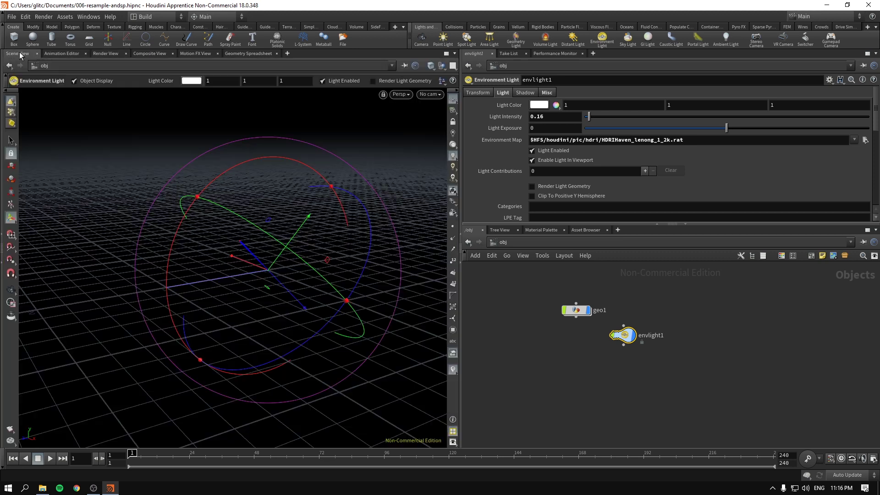
{"action": "right_click_drag", "start_coordinate": [328, 241], "coordinate": [242, 246], "text": "alt"}
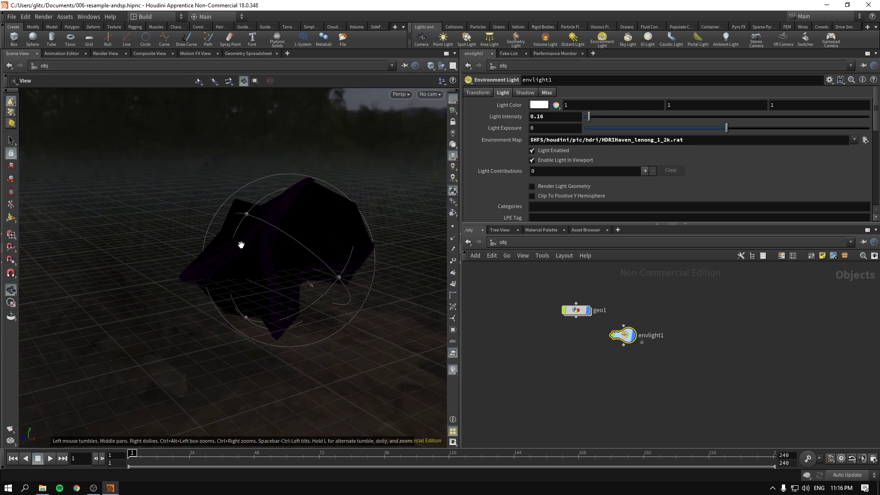
{"action": "middle_click_drag", "start_coordinate": [301, 242], "coordinate": [279, 243], "text": "alt"}
{"action": "left_click", "coordinate": [101, 54]}
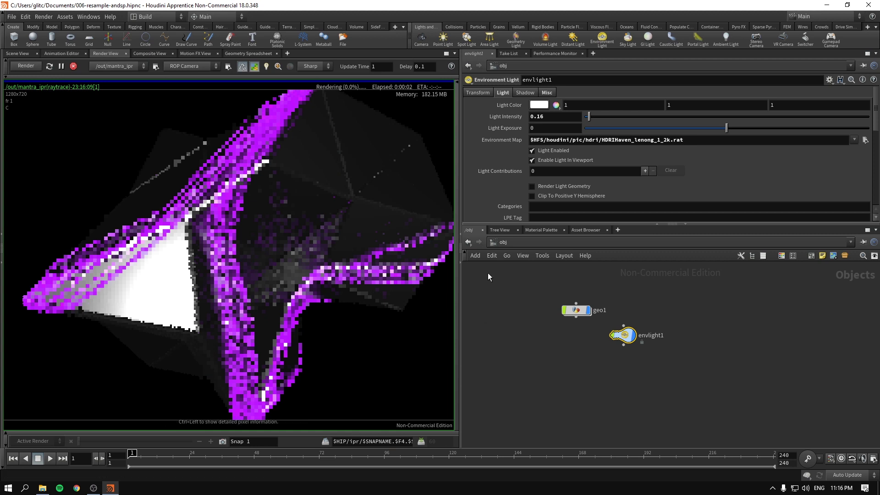
Step: Go back to the material network and move the principled shader farther away from the noise and displacement nodes
{"action": "left_click", "coordinate": [545, 365]}
{"action": "left_click", "coordinate": [535, 231]}
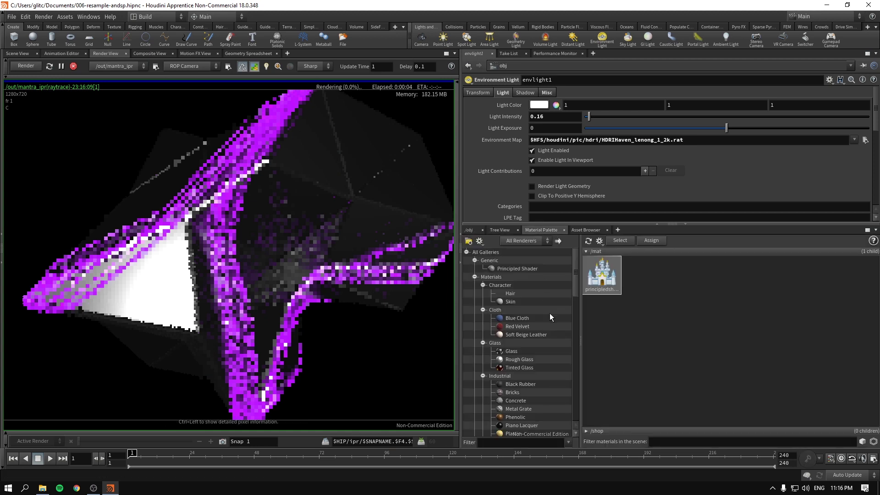
{"action": "left_click", "coordinate": [468, 230]}
{"action": "left_click", "coordinate": [507, 255]}
{"action": "left_click", "coordinate": [529, 277]}
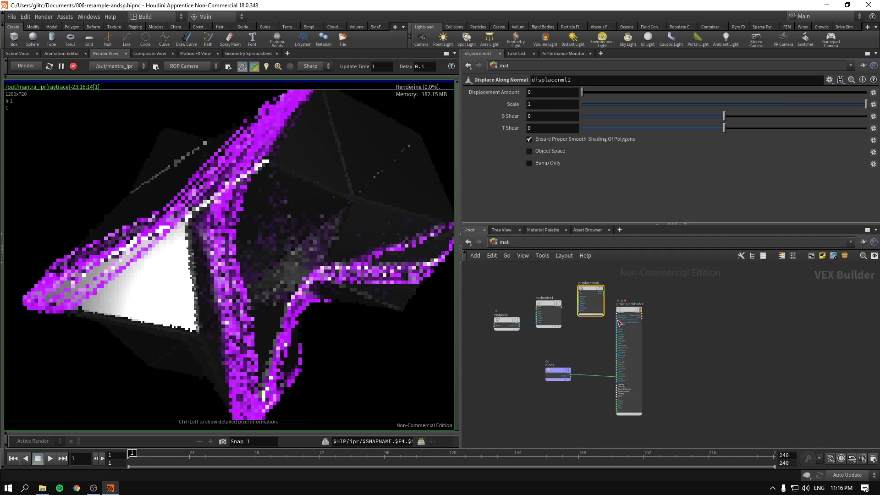
{"action": "left_click_drag", "start_coordinate": [648, 312], "coordinate": [735, 321]}
{"action": "scroll", "coordinate": [593, 336], "scroll_direction": "up", "scroll_amount": 3}
{"action": "left_click_drag", "start_coordinate": [542, 385], "coordinate": [592, 442]}
{"action": "middle_click_drag", "start_coordinate": [539, 369], "coordinate": [618, 391]}
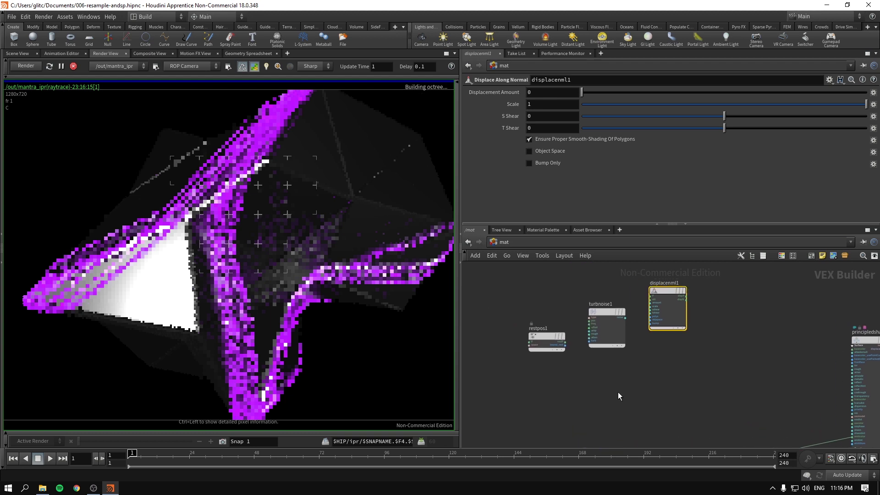
Step: Reposition the Rest Position node and connect its restP output to the Turbulent Noise node's pos input
{"action": "left_click_drag", "start_coordinate": [535, 334], "coordinate": [524, 312]}
{"action": "scroll", "coordinate": [525, 314], "scroll_direction": "up", "scroll_amount": 3}
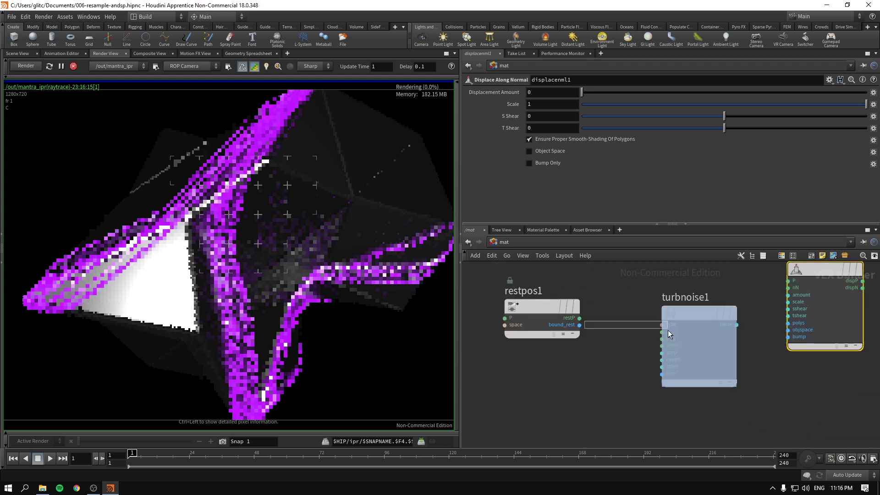
{"action": "left_click_drag", "start_coordinate": [579, 317], "coordinate": [669, 332]}
{"action": "left_click", "coordinate": [671, 315]}
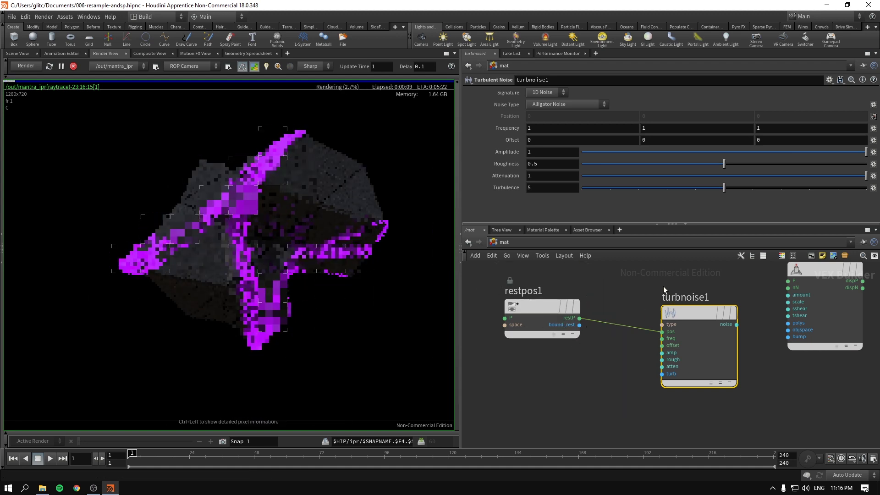
Step: Move the Displace Along Normal node lower and align the Turbulent Noise node with the Rest Position node
{"action": "middle_click_drag", "start_coordinate": [616, 281], "coordinate": [546, 297]}
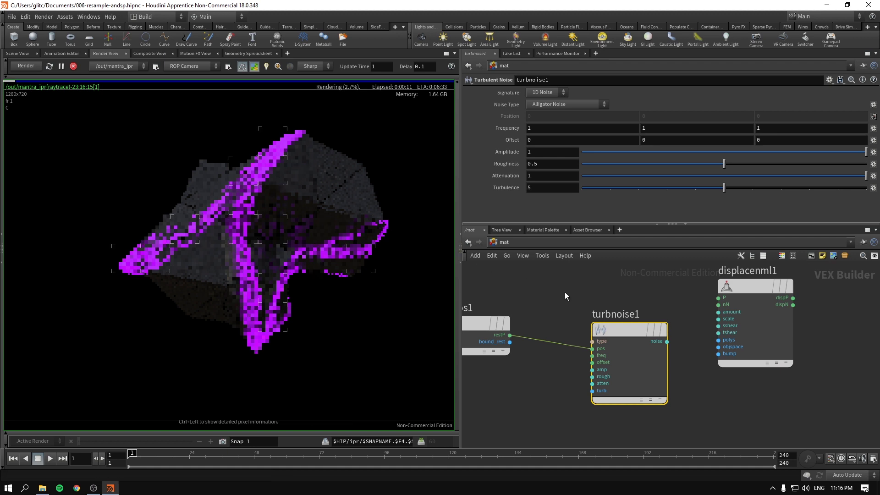
{"action": "scroll", "coordinate": [665, 320], "scroll_direction": "down", "scroll_amount": 2}
{"action": "left_click_drag", "start_coordinate": [733, 297], "coordinate": [772, 333]}
{"action": "middle_click_drag", "start_coordinate": [631, 314], "coordinate": [570, 320]}
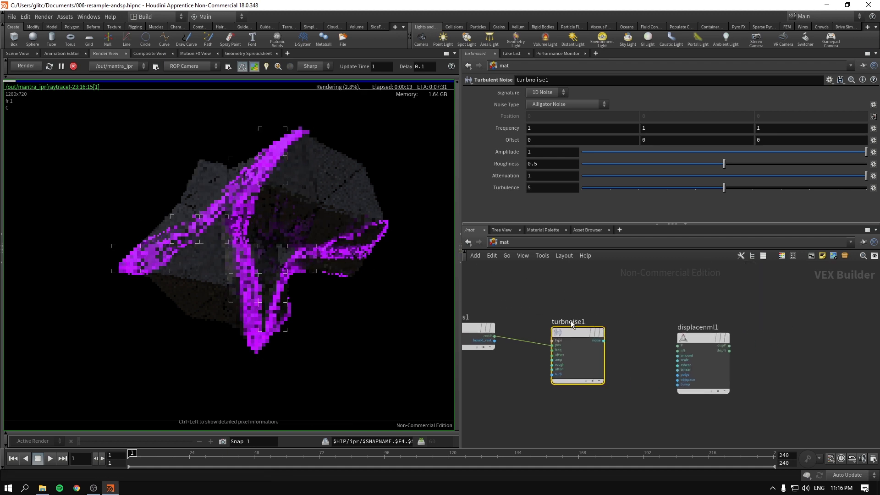
{"action": "left_click_drag", "start_coordinate": [591, 341], "coordinate": [583, 337]}
Step: Set the Turbulent Noise roughness to 0.847, turbulence to 8 and noise type to Simplex Noise
{"action": "left_click_drag", "start_coordinate": [723, 164], "coordinate": [822, 164]}
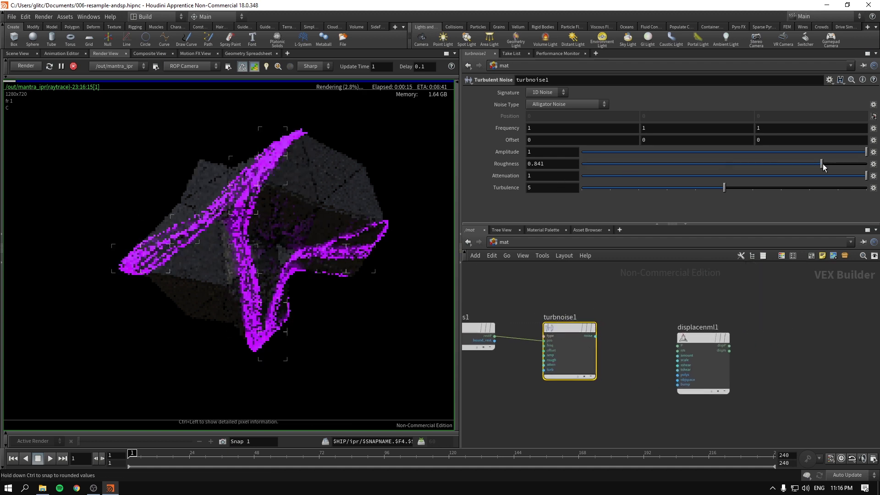
{"action": "left_click_drag", "start_coordinate": [724, 187], "coordinate": [828, 188]}
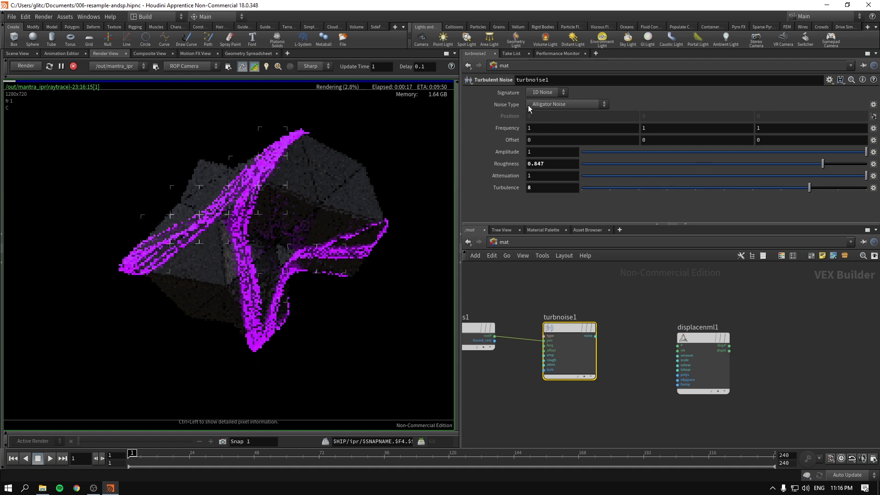
{"action": "left_click", "coordinate": [549, 105]}
{"action": "left_click", "coordinate": [570, 151]}
Step: Connect the Turbulent Noise node's noise output to the amount input of the Displace Along Normal node
{"action": "scroll", "coordinate": [626, 352], "scroll_direction": "up", "scroll_amount": 3}
{"action": "left_click", "coordinate": [558, 315]}
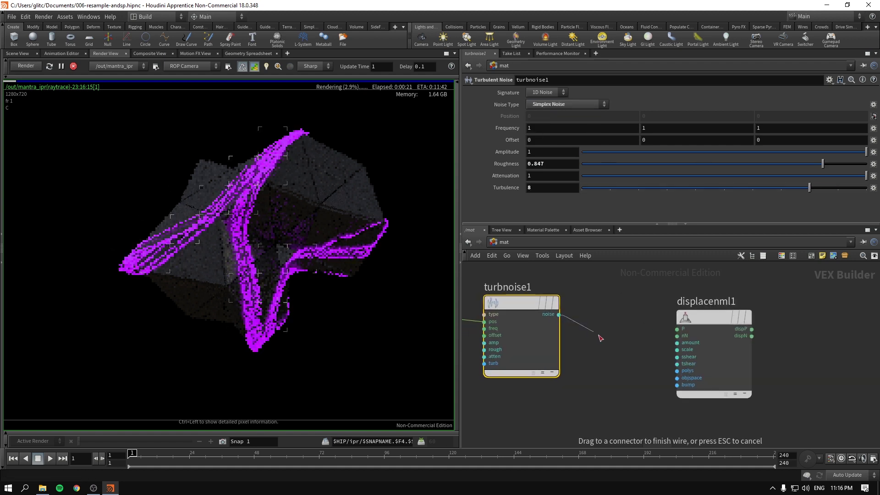
{"action": "left_click", "coordinate": [685, 349]}
Step: Set the Displace Along Normal node's scale to 0.01
{"action": "left_click", "coordinate": [717, 316]}
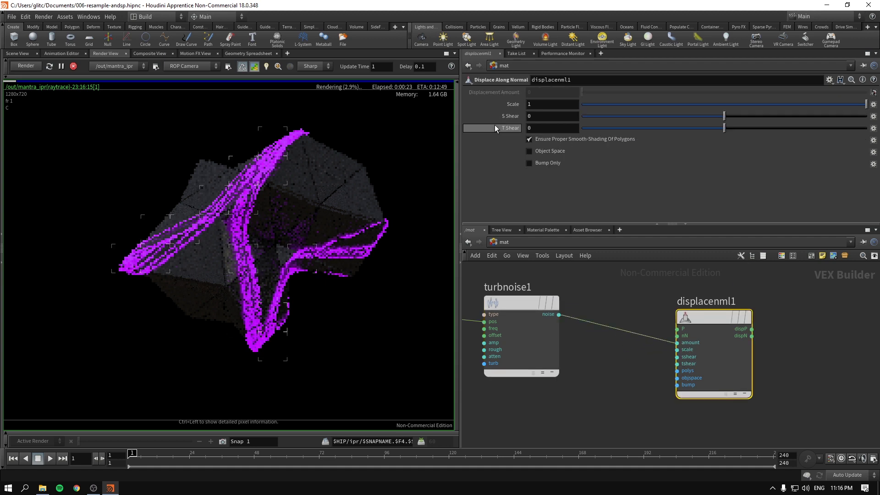
{"action": "double_click", "coordinate": [543, 105]}
{"action": "type", "text": "0.01"}
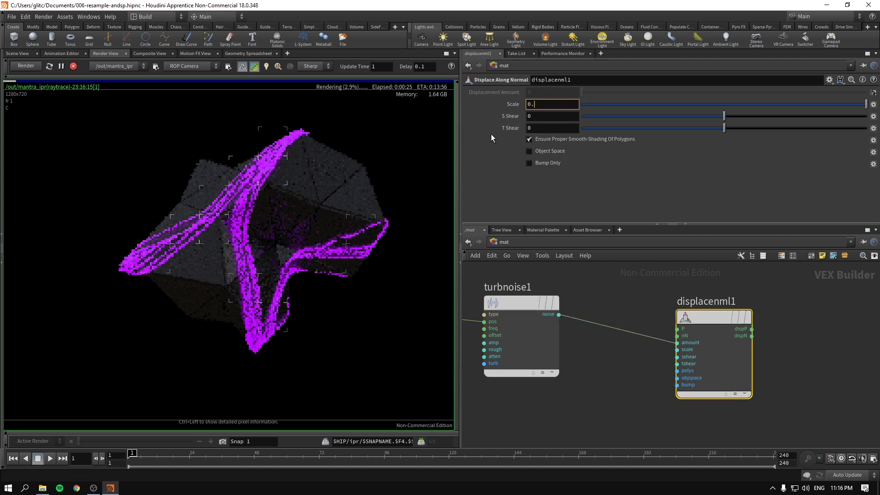
{"action": "key", "text": "Return"}
Step: Connect the Displace Along Normal node's dispN output to the principled shader's baseN input
{"action": "scroll", "coordinate": [509, 281], "scroll_direction": "down", "scroll_amount": 5}
{"action": "scroll", "coordinate": [635, 361], "scroll_direction": "up", "scroll_amount": 3}
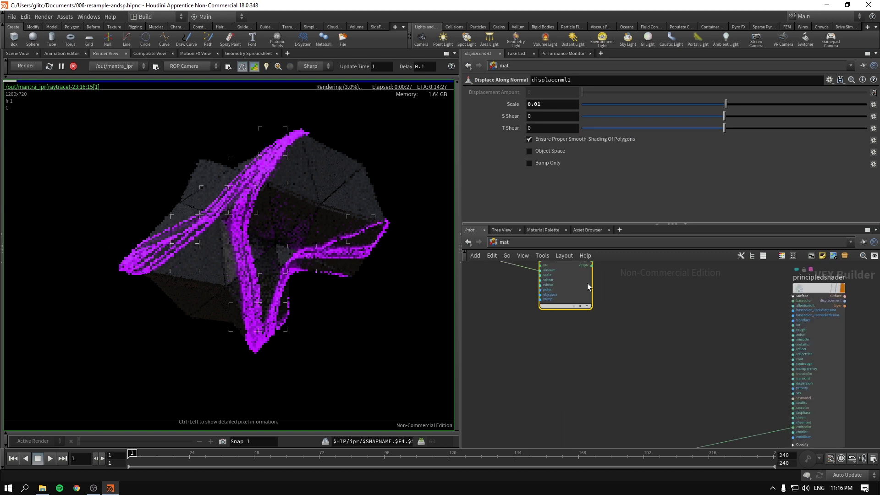
{"action": "middle_click_drag", "start_coordinate": [629, 325], "coordinate": [620, 354]}
{"action": "left_click", "coordinate": [581, 291]}
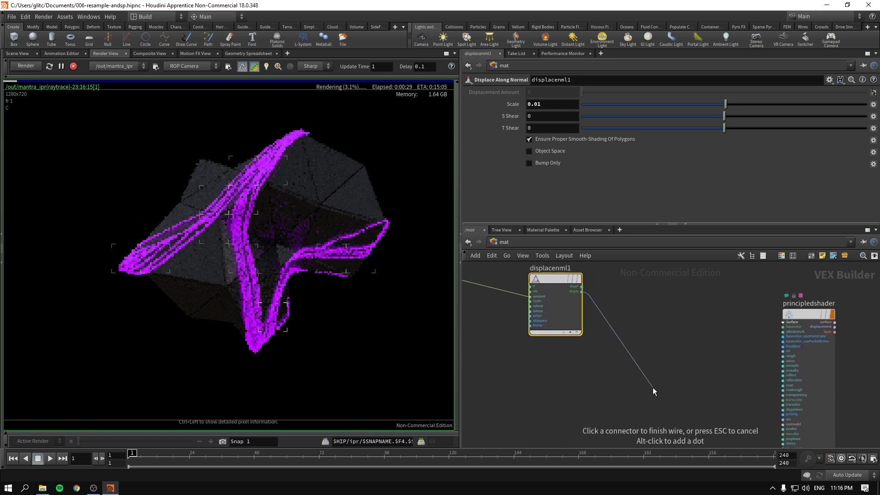
{"action": "scroll", "coordinate": [652, 387], "scroll_direction": "up", "scroll_amount": 4}
{"action": "middle_click_drag", "start_coordinate": [668, 386], "coordinate": [533, 275]}
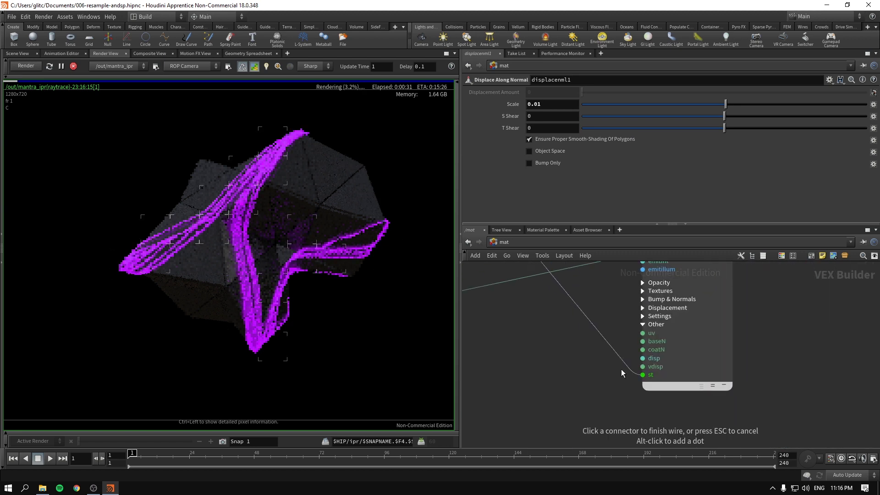
{"action": "left_click", "coordinate": [644, 341]}
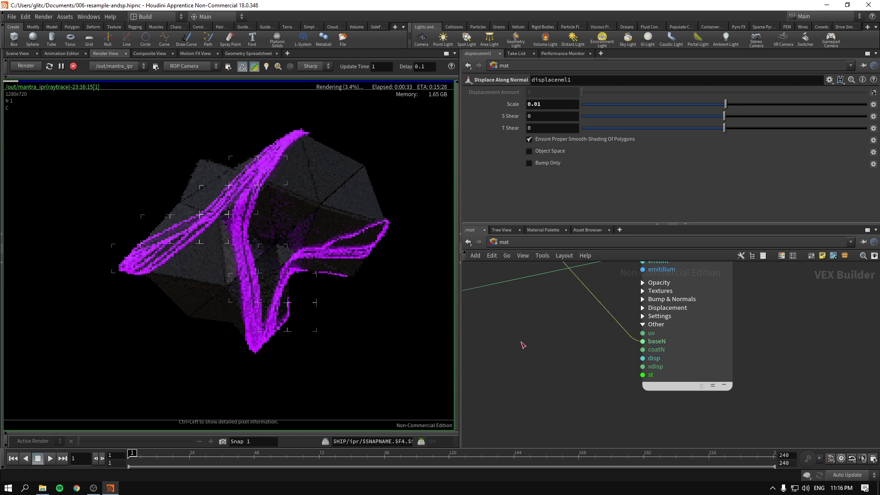
Step: Enable Round Edge Radius in the principled shader's bump and normal settings and set it to 0.003
{"action": "left_click", "coordinate": [681, 386]}
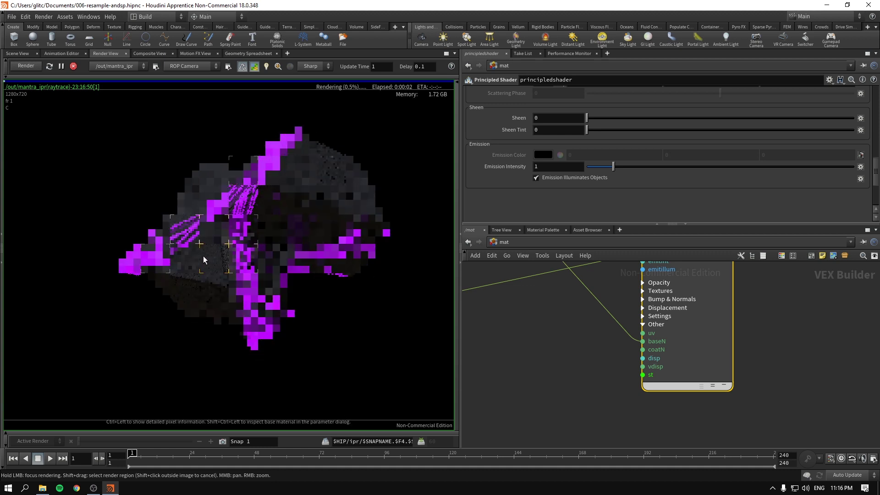
{"action": "scroll", "coordinate": [474, 139], "scroll_direction": "up", "scroll_amount": 10}
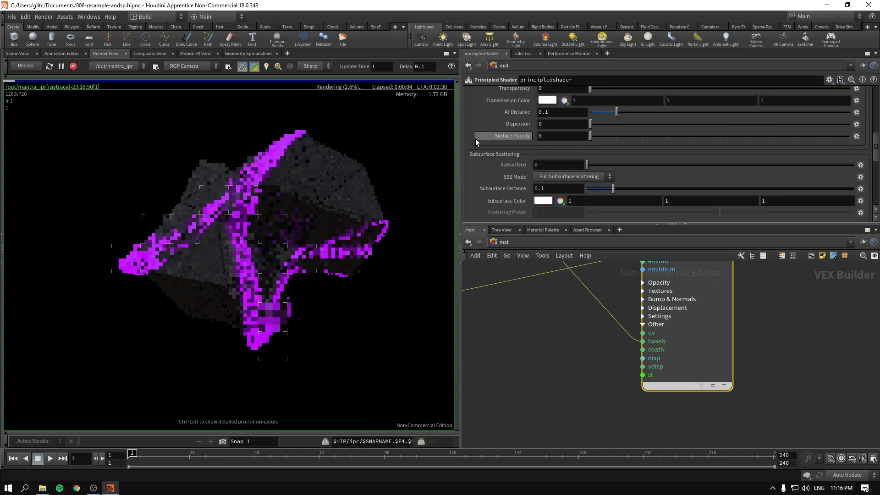
{"action": "scroll", "coordinate": [490, 100], "scroll_direction": "up", "scroll_amount": 5}
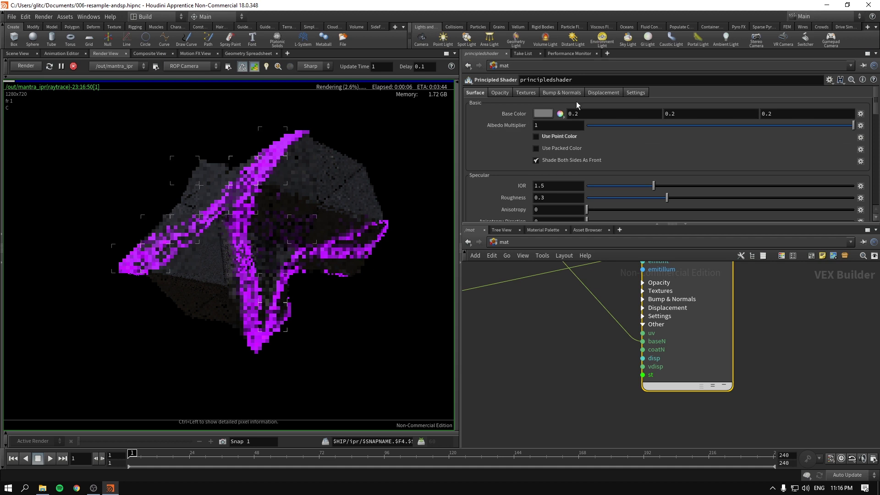
{"action": "left_click", "coordinate": [561, 93]}
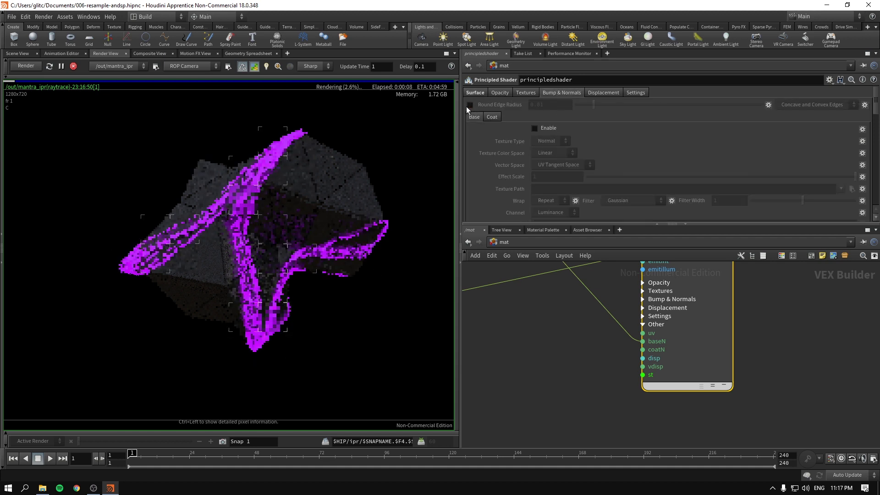
{"action": "left_click", "coordinate": [468, 105]}
{"action": "left_click", "coordinate": [541, 108]}
{"action": "key", "text": "BackSpace"}
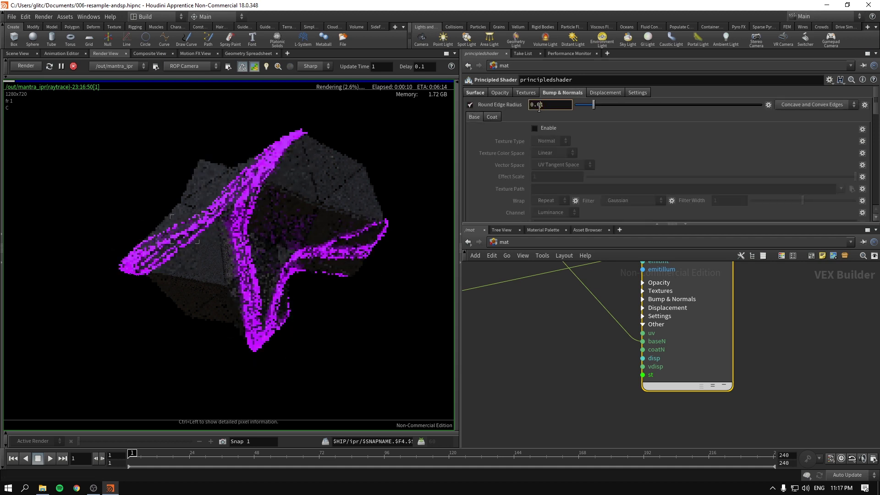
{"action": "type", "text": "03"}
{"action": "key", "text": "Return"}
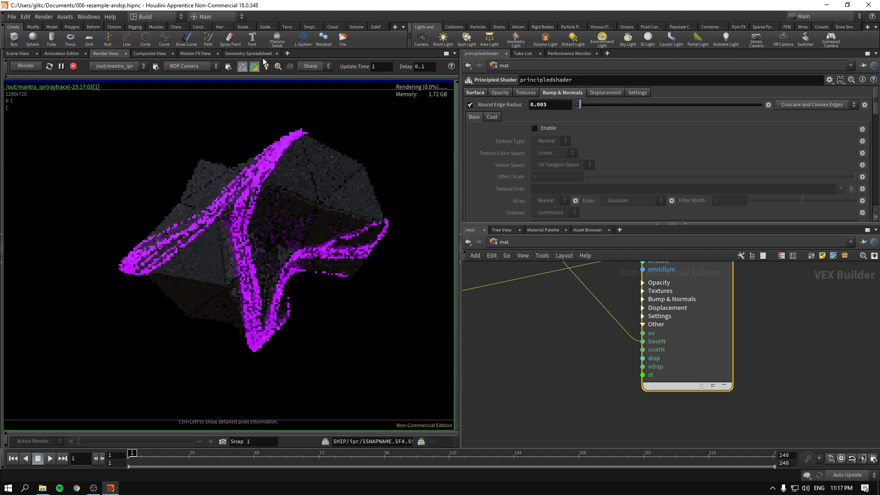
Step: Automatically lay out all nodes in the material network
{"action": "scroll", "coordinate": [591, 372], "scroll_direction": "down", "scroll_amount": 5}
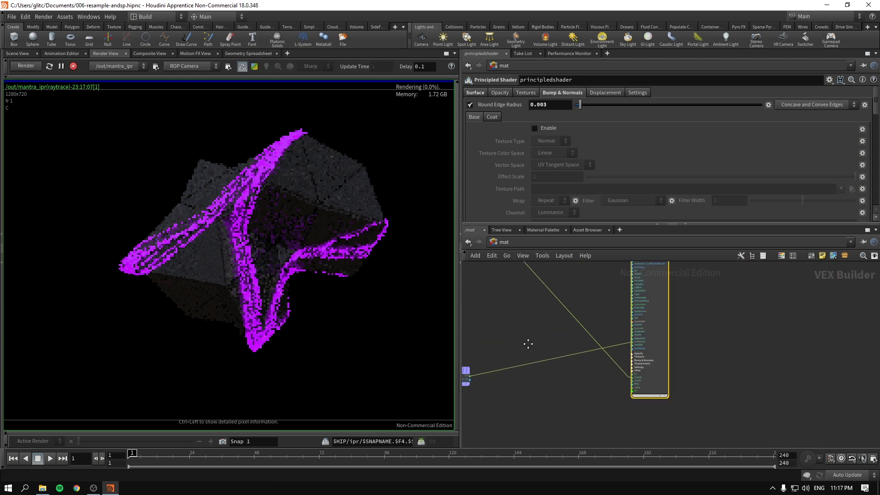
{"action": "scroll", "coordinate": [582, 366], "scroll_direction": "down", "scroll_amount": 3}
{"action": "key", "text": "l"}
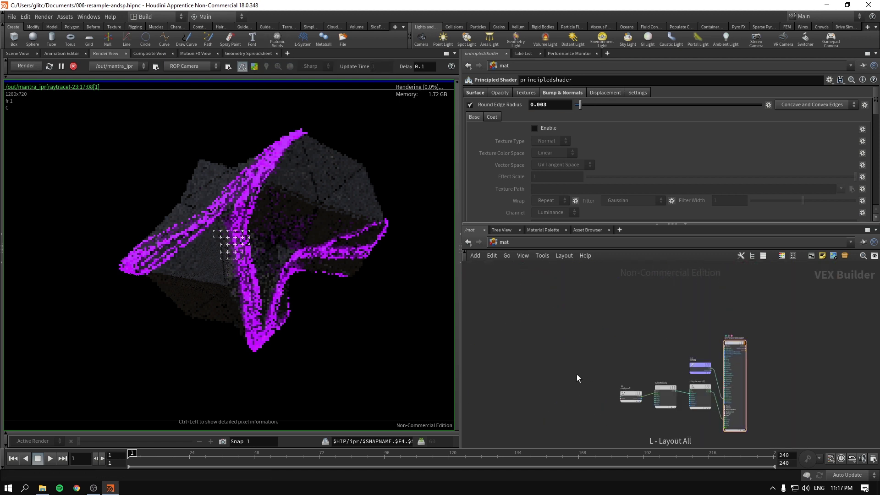
{"action": "scroll", "coordinate": [590, 334], "scroll_direction": "up", "scroll_amount": 3}
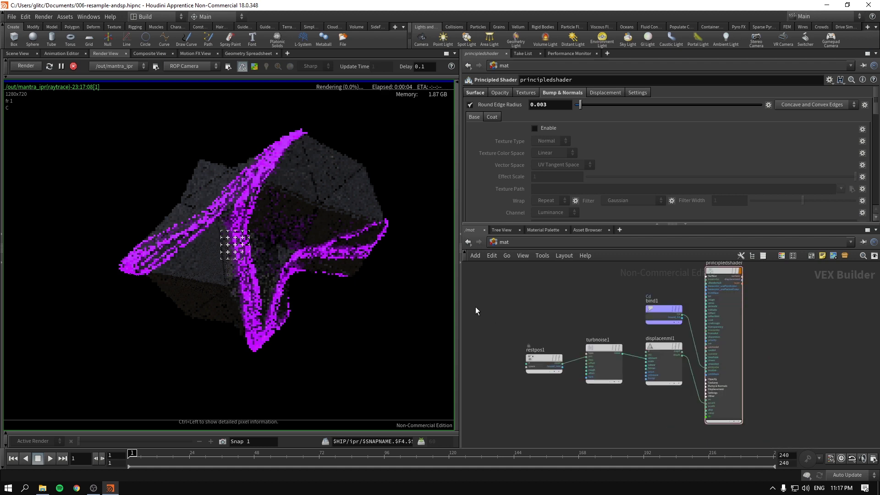
Step: Review the principled shader's base, specular and reflection settings against specific areas of the progressing Mantra render
{"action": "left_click", "coordinate": [717, 272]}
{"action": "left_click", "coordinate": [475, 93]}
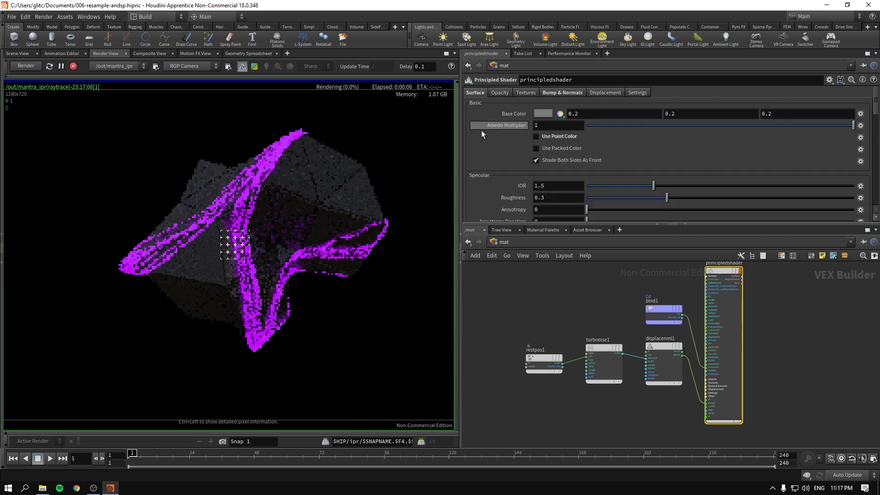
{"action": "scroll", "coordinate": [488, 186], "scroll_direction": "down", "scroll_amount": 3}
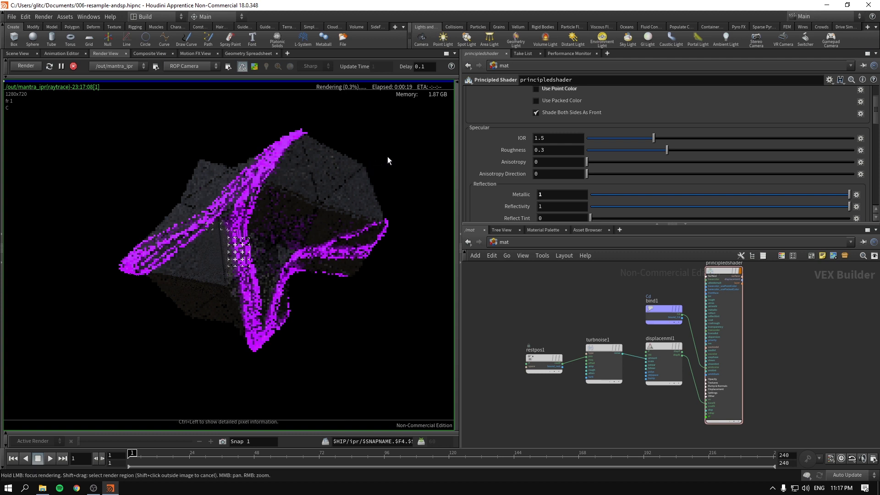
{"action": "left_click_drag", "start_coordinate": [387, 157], "coordinate": [346, 231]}
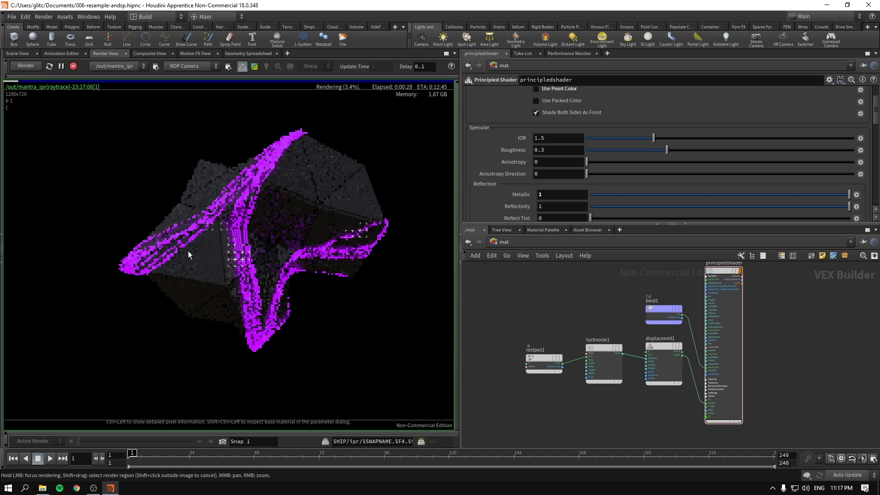
{"action": "left_click", "coordinate": [718, 271]}
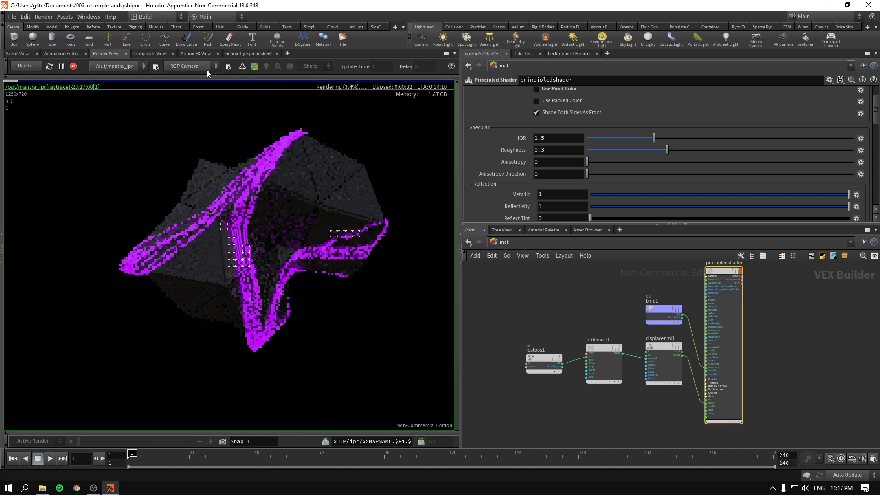
Step: Inspect the geo1 network, including the PolyWire node and the Normal node's settings, and compare with the render
{"action": "left_click", "coordinate": [18, 53]}
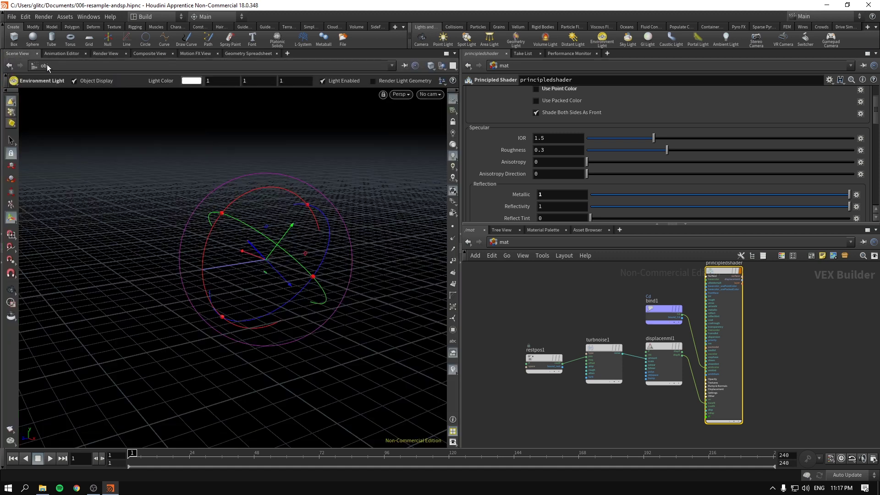
{"action": "left_click", "coordinate": [500, 241]}
{"action": "left_click", "coordinate": [527, 284]}
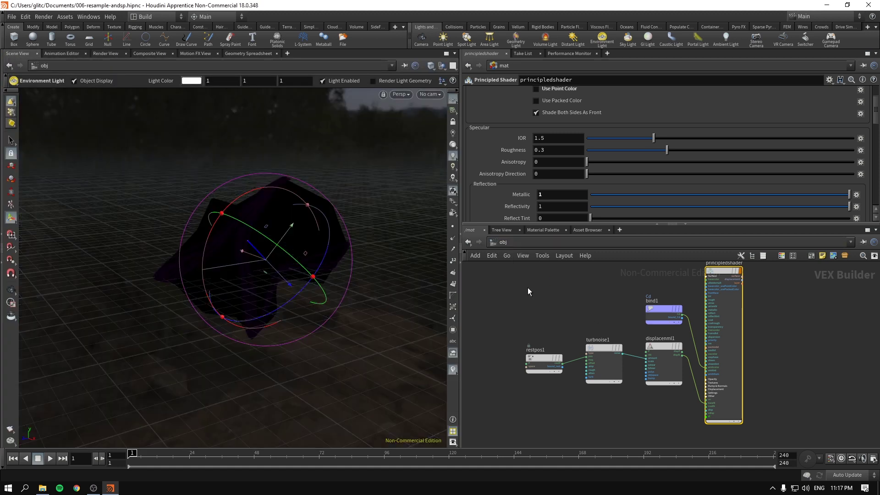
{"action": "double_click", "coordinate": [576, 312]}
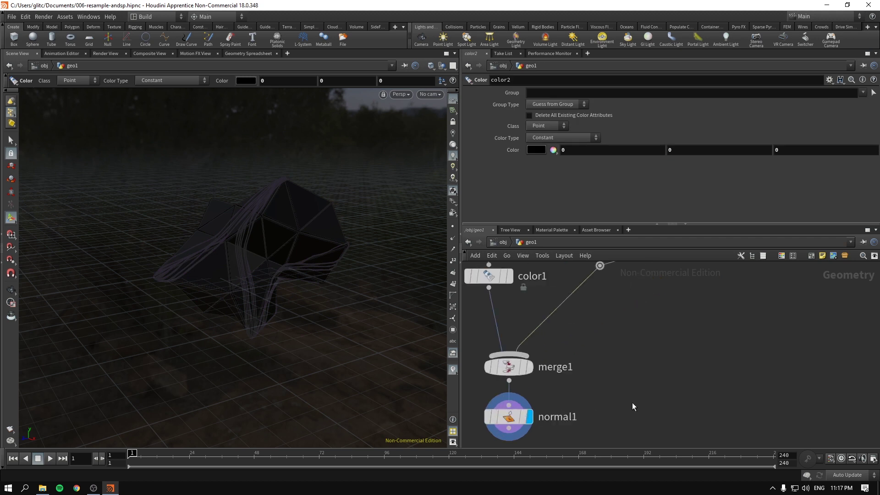
{"action": "scroll", "coordinate": [623, 394], "scroll_direction": "down", "scroll_amount": 5}
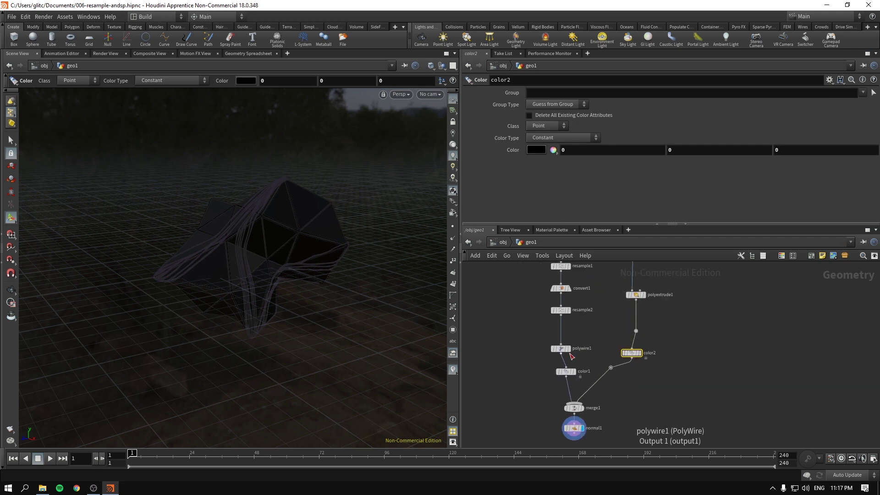
{"action": "middle_click", "coordinate": [562, 350]}
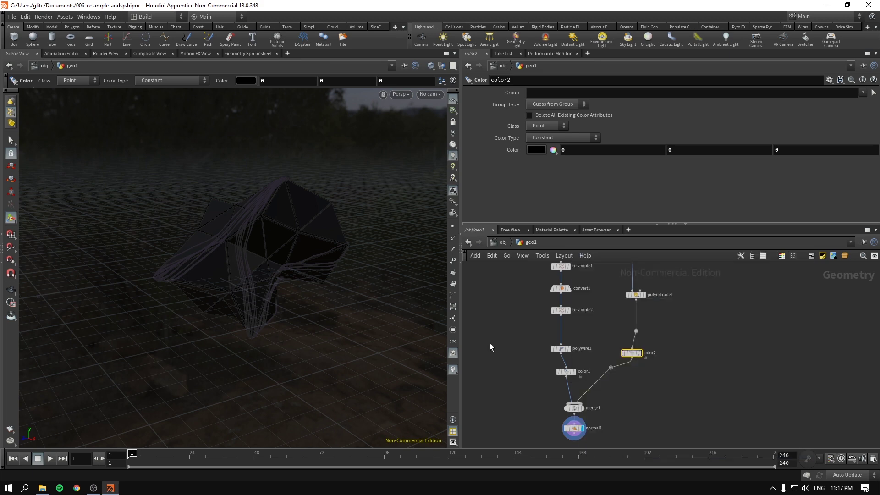
{"action": "left_click", "coordinate": [572, 428]}
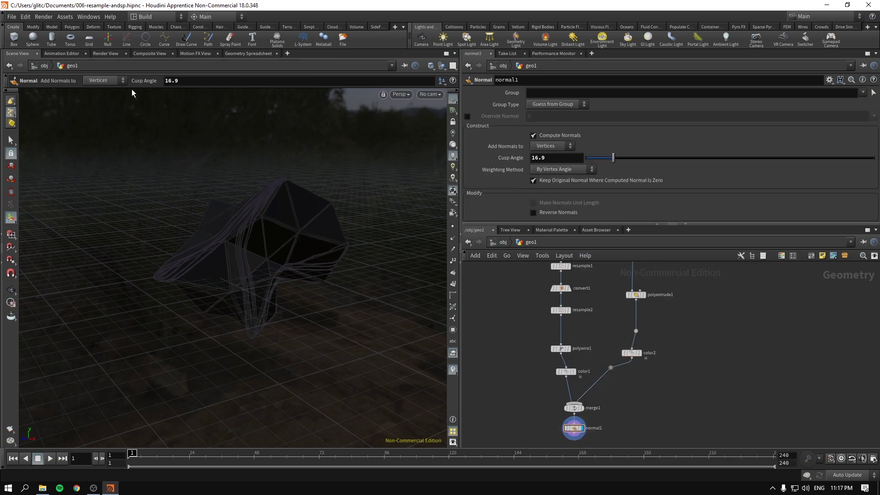
{"action": "left_click", "coordinate": [104, 55]}
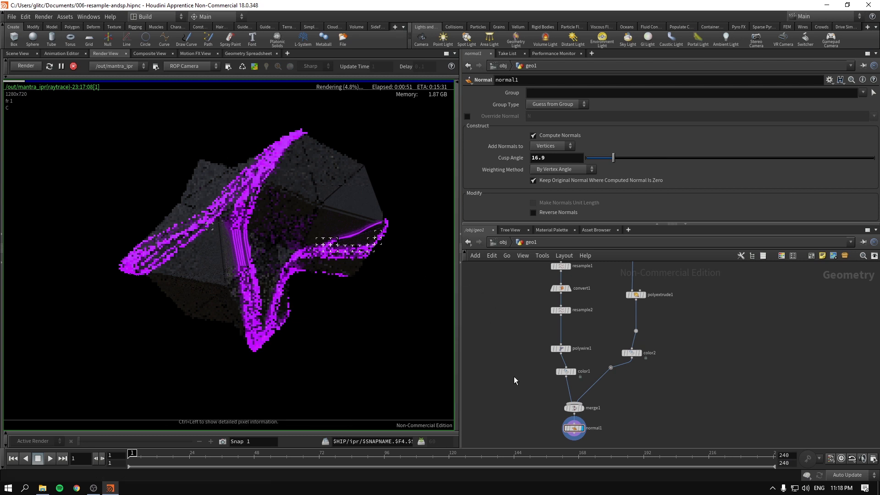
{"action": "left_click_drag", "start_coordinate": [562, 438], "coordinate": [567, 436]}
Step: Set the environment light's intensity to 0.35
{"action": "left_click", "coordinate": [500, 242]}
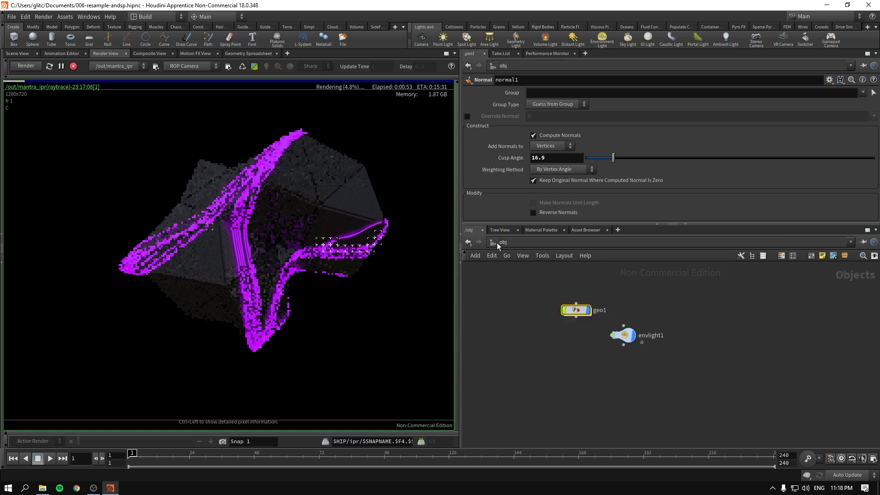
{"action": "left_click", "coordinate": [623, 335]}
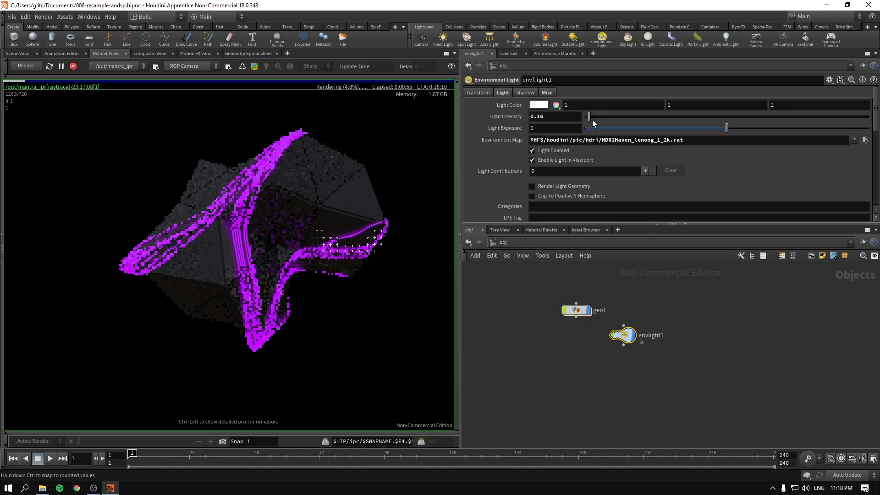
{"action": "left_click_drag", "start_coordinate": [592, 121], "coordinate": [592, 120]}
Step: Set the principled shader's roughness to 0.239 and restart the Mantra render
{"action": "left_click", "coordinate": [506, 255]}
{"action": "left_click", "coordinate": [516, 280]}
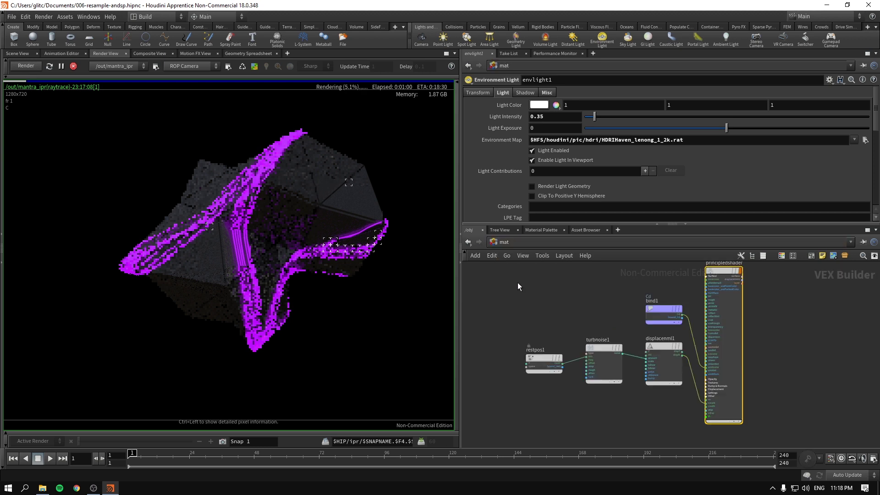
{"action": "left_click", "coordinate": [719, 271]}
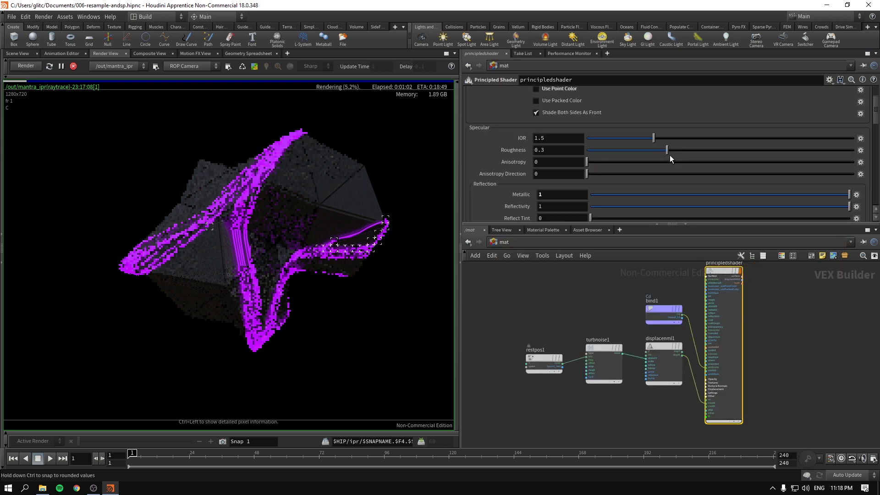
{"action": "left_click_drag", "start_coordinate": [668, 154], "coordinate": [650, 155]}
{"action": "left_click", "coordinate": [26, 66]}
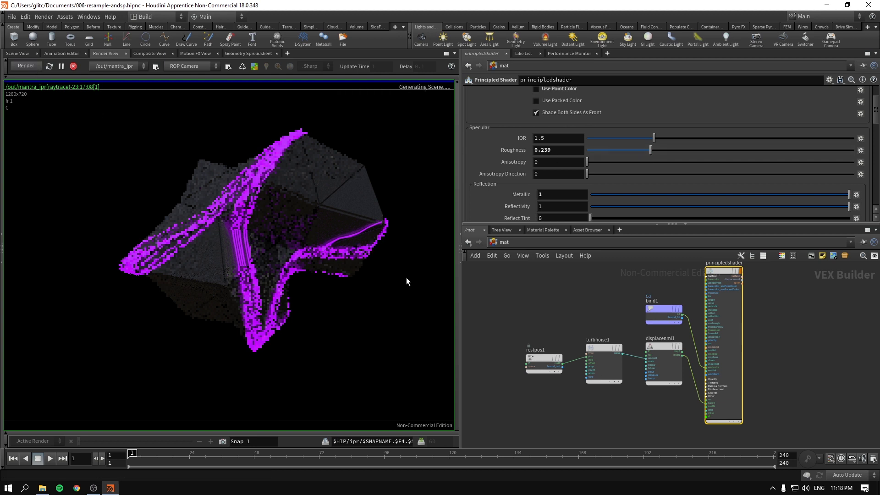
Step: Open the out network to check its Mantra output settings
{"action": "left_click", "coordinate": [504, 242]}
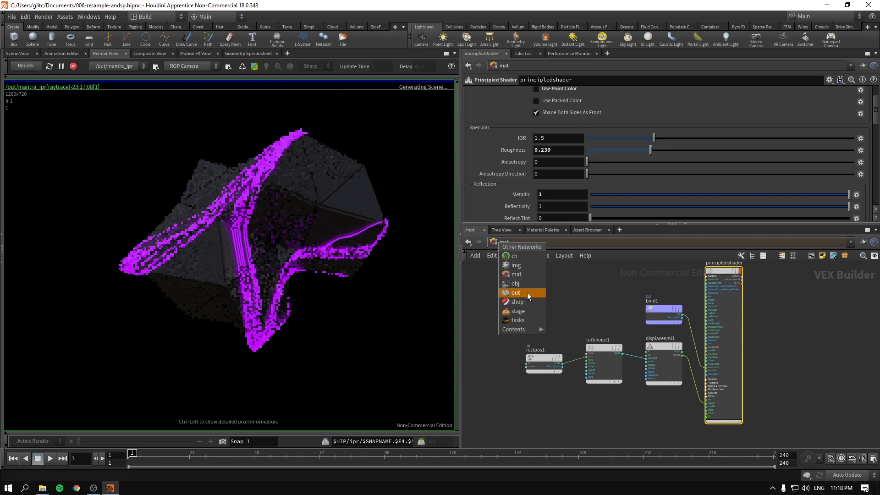
{"action": "left_click", "coordinate": [515, 274]}
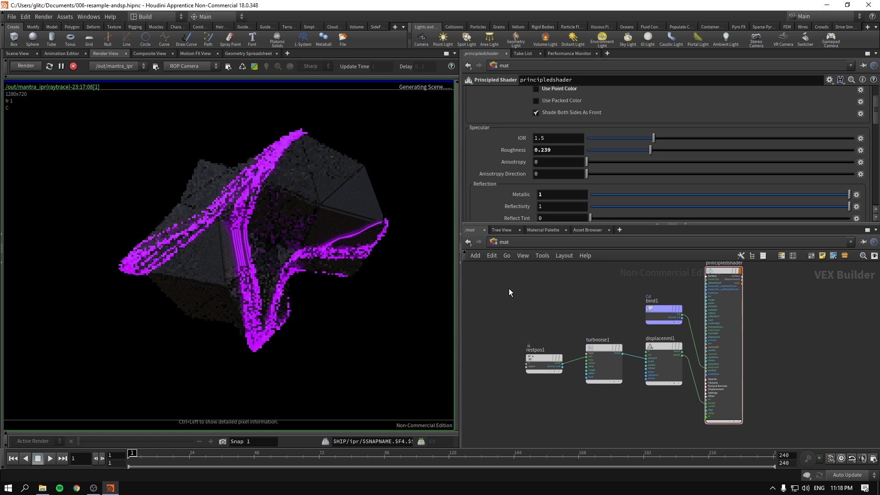
{"action": "left_click", "coordinate": [504, 242]}
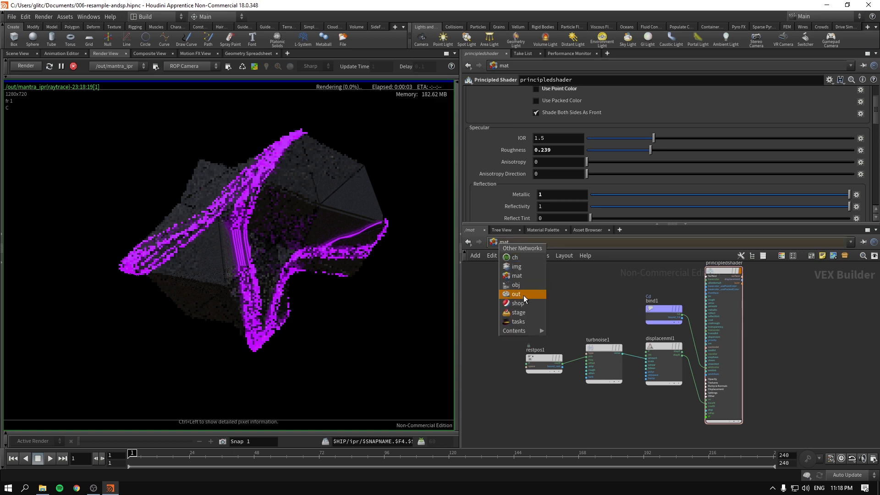
{"action": "left_click", "coordinate": [523, 295]}
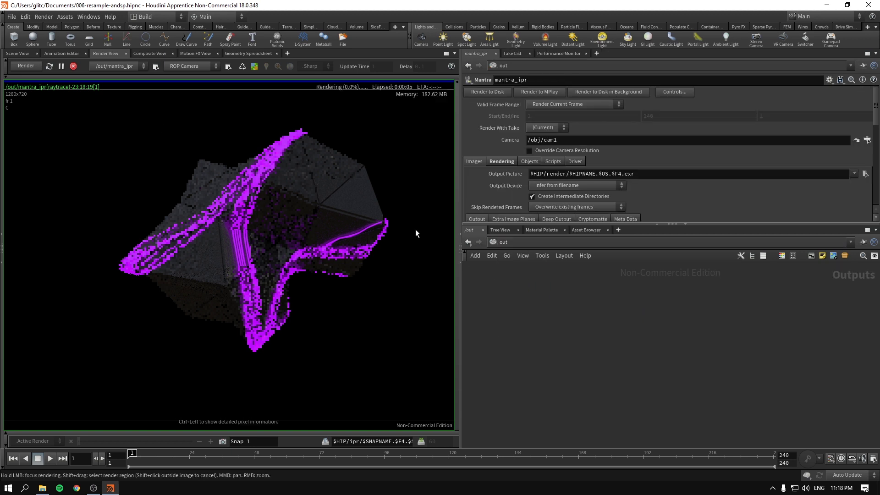
Step: Return to the scene's object network and move the geo1 and envlight1 nodes apart to free up space
{"action": "left_click", "coordinate": [19, 54]}
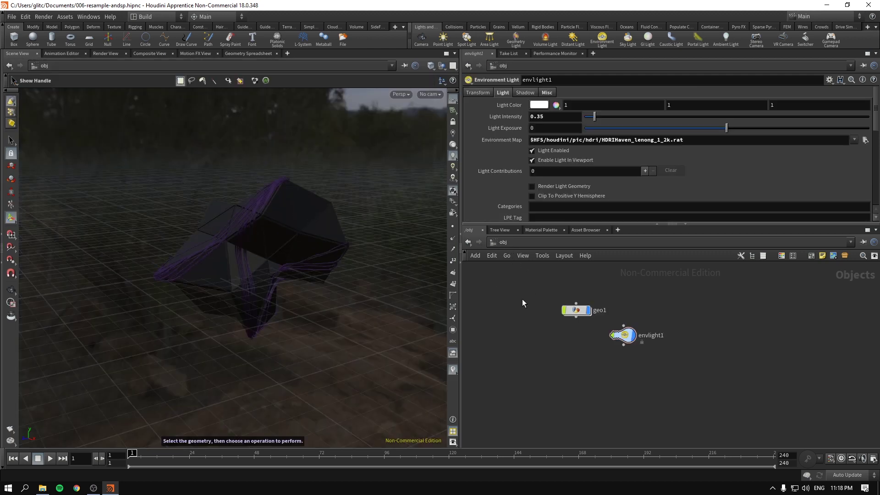
{"action": "left_click_drag", "start_coordinate": [571, 311], "coordinate": [535, 288]}
{"action": "left_click_drag", "start_coordinate": [576, 325], "coordinate": [719, 398]}
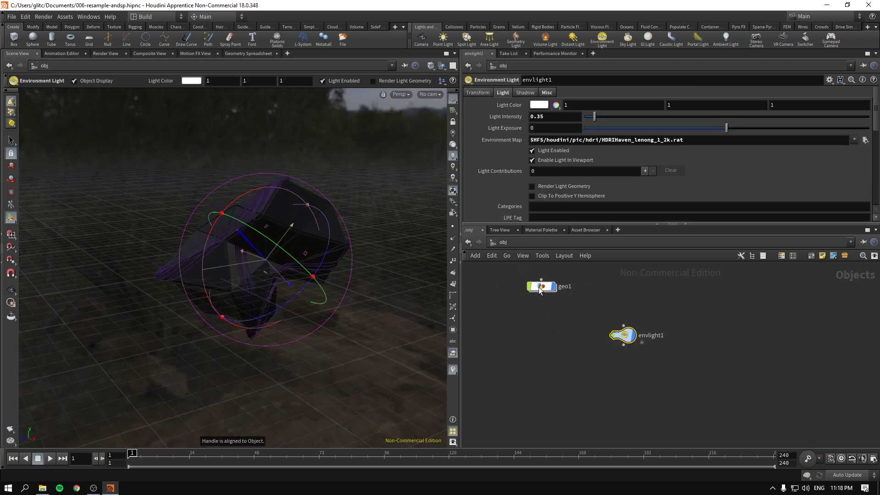
{"action": "left_click_drag", "start_coordinate": [539, 290], "coordinate": [702, 313]}
{"action": "left_click_drag", "start_coordinate": [582, 302], "coordinate": [719, 356]}
{"action": "left_click_drag", "start_coordinate": [624, 336], "coordinate": [614, 368]}
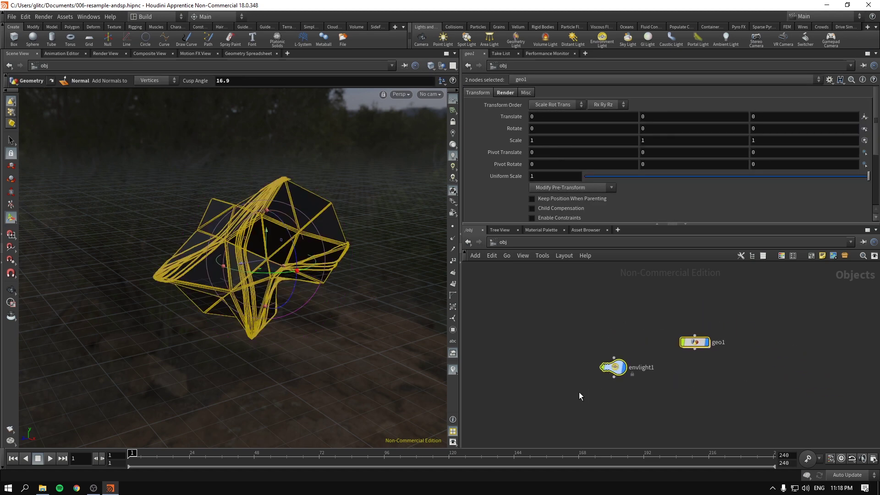
{"action": "left_click", "coordinate": [579, 396]}
{"action": "left_click_drag", "start_coordinate": [695, 343], "coordinate": [511, 289]}
{"action": "left_click", "coordinate": [511, 296]}
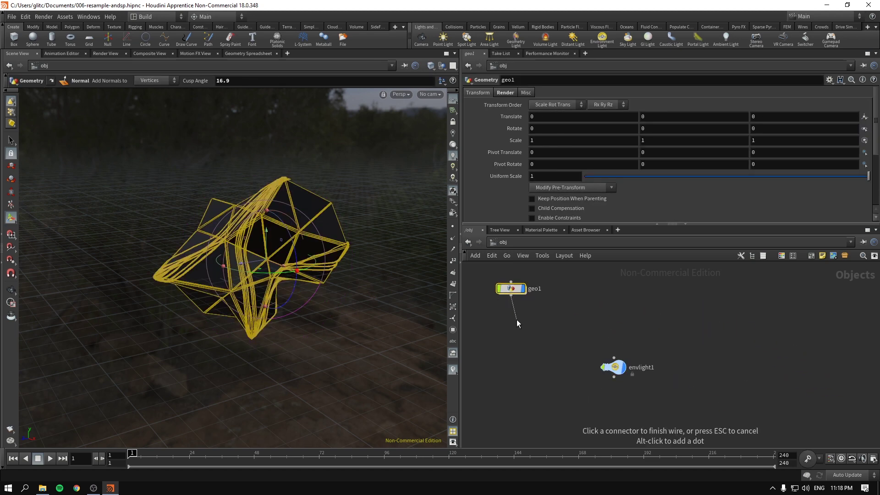
{"action": "key", "text": "Escape"}
Step: Add a new Geometry object between geo1 and envlight1 and enter its empty network
{"action": "key", "text": "Tab"}
{"action": "key", "text": "Return"}
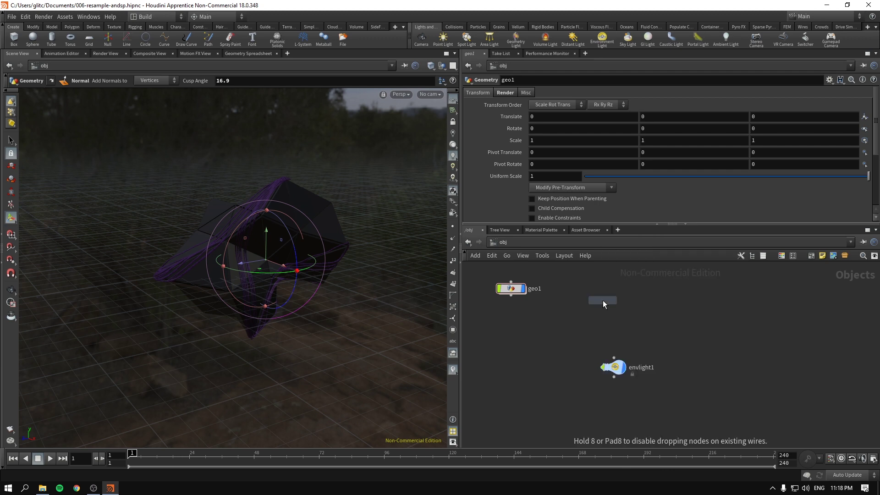
{"action": "left_click", "coordinate": [603, 300]}
{"action": "double_click", "coordinate": [603, 300]}
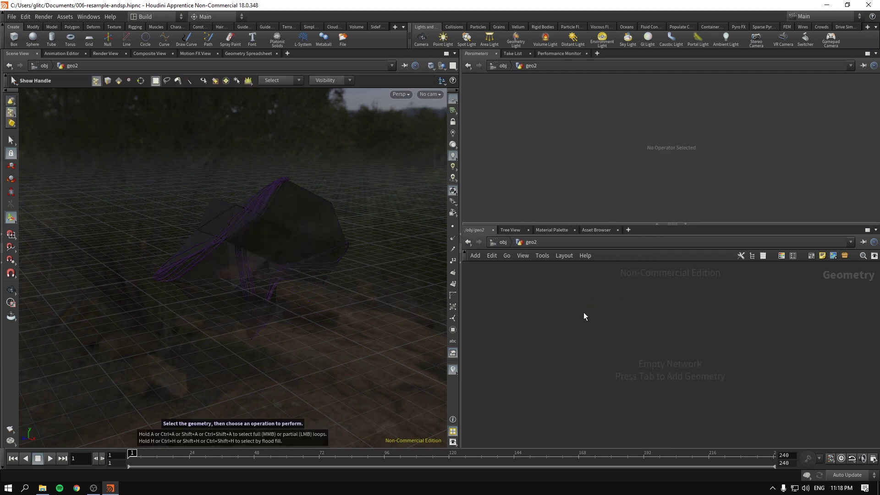
Step: Save the scene file and place a File node in the empty geometry network
{"action": "key", "text": "ctrl+s"}
{"action": "key", "text": "Tab"}
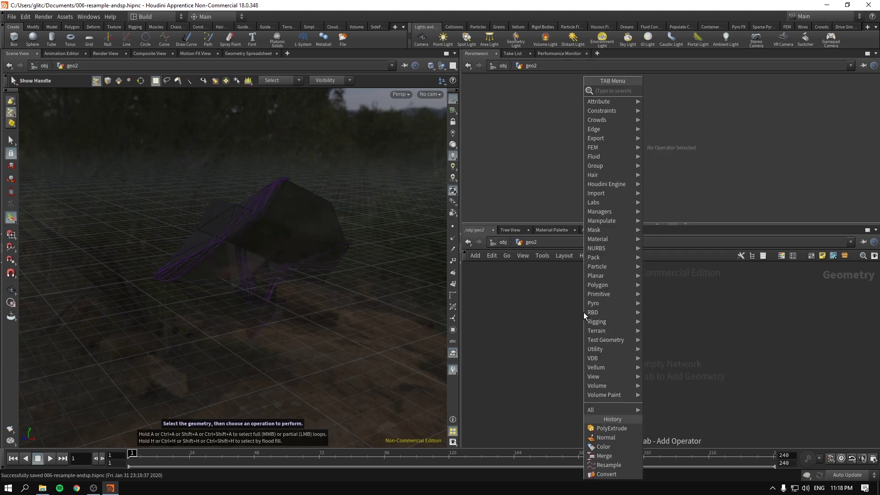
{"action": "type", "text": "file"}
{"action": "key", "text": "Return"}
{"action": "left_click", "coordinate": [584, 312]}
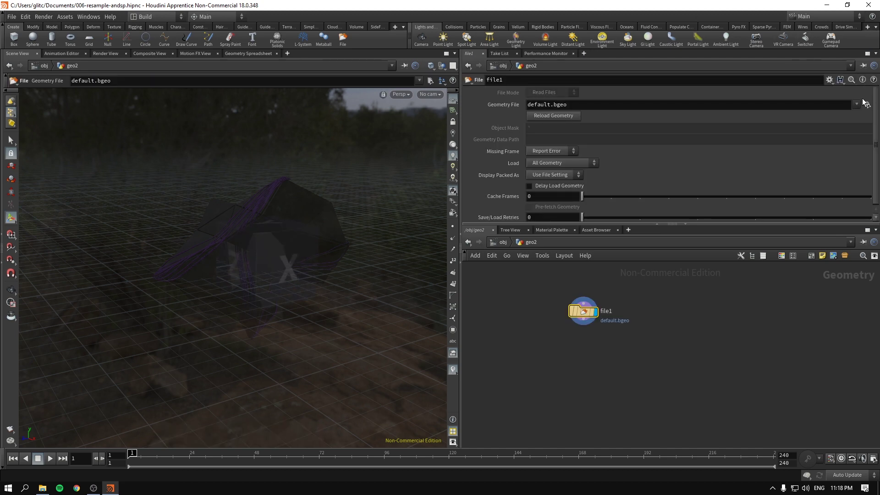
Step: Load Bearded Man.stl from the $JOB/Downloads folder into the File node
{"action": "left_click", "coordinate": [865, 103]}
{"action": "left_click", "coordinate": [582, 65]}
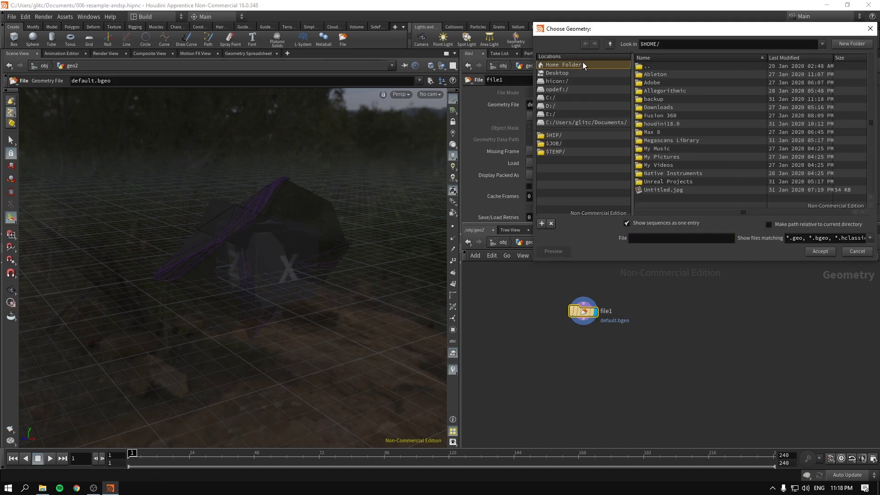
{"action": "left_click", "coordinate": [566, 151]}
{"action": "left_click", "coordinate": [570, 143]}
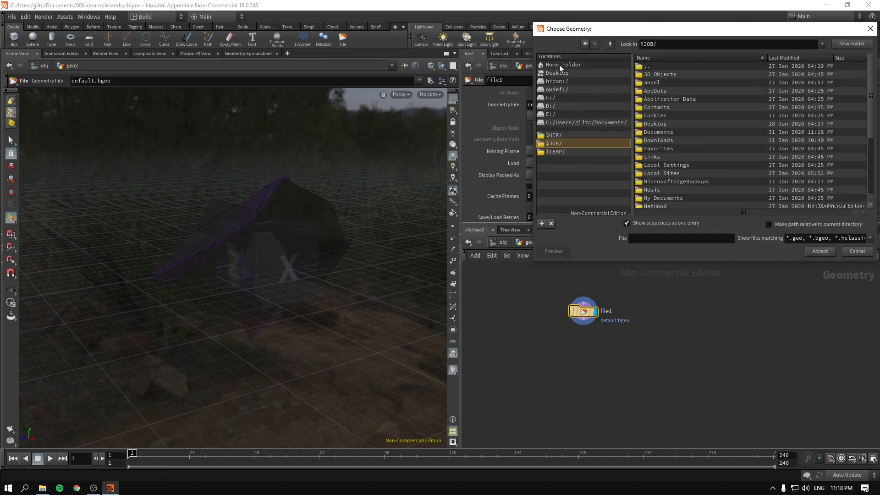
{"action": "double_click", "coordinate": [659, 139]}
{"action": "left_click", "coordinate": [665, 84]}
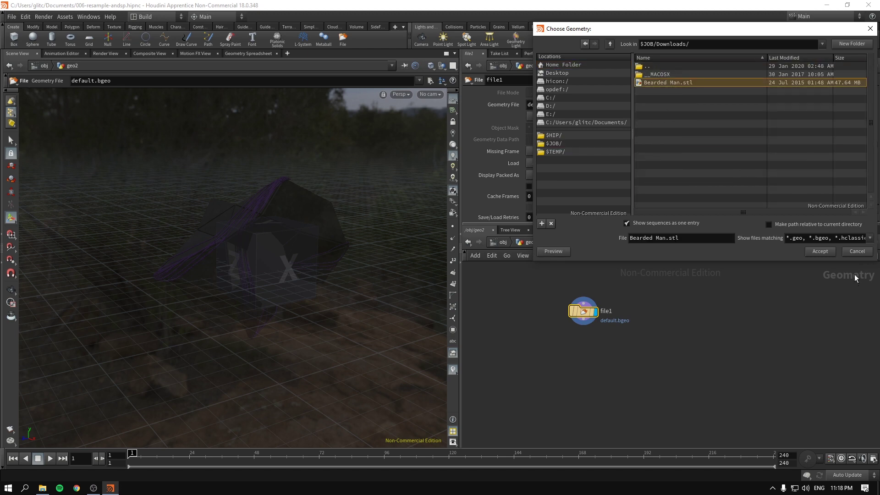
{"action": "left_click", "coordinate": [819, 251]}
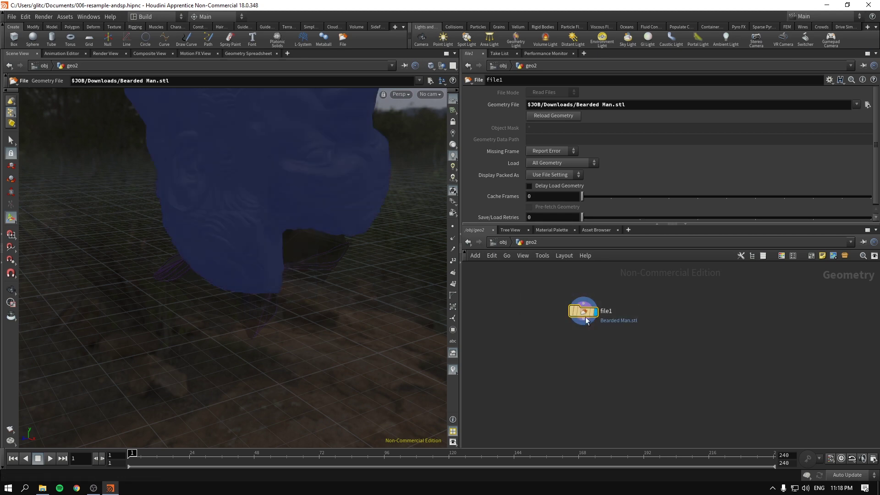
Step: Append a Transform node to the imported head and set its Z rotation to 180
{"action": "key", "text": "space+h"}
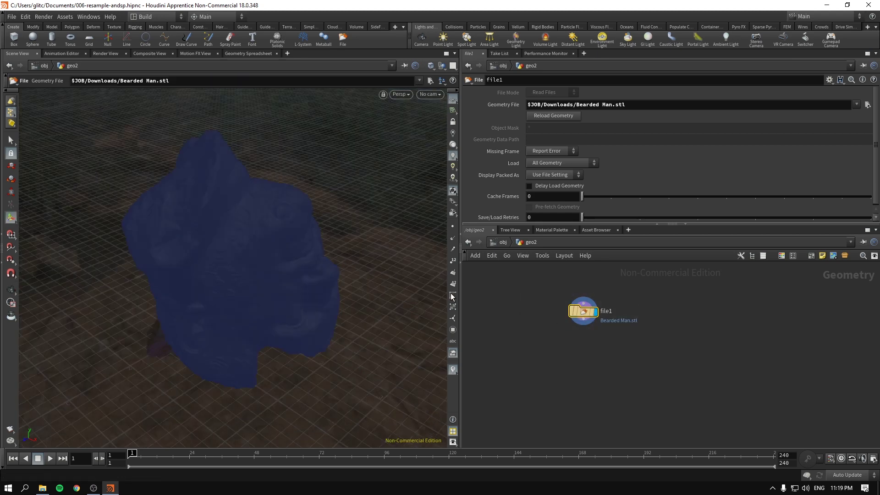
{"action": "key", "text": "Tab"}
{"action": "type", "text": "transf"}
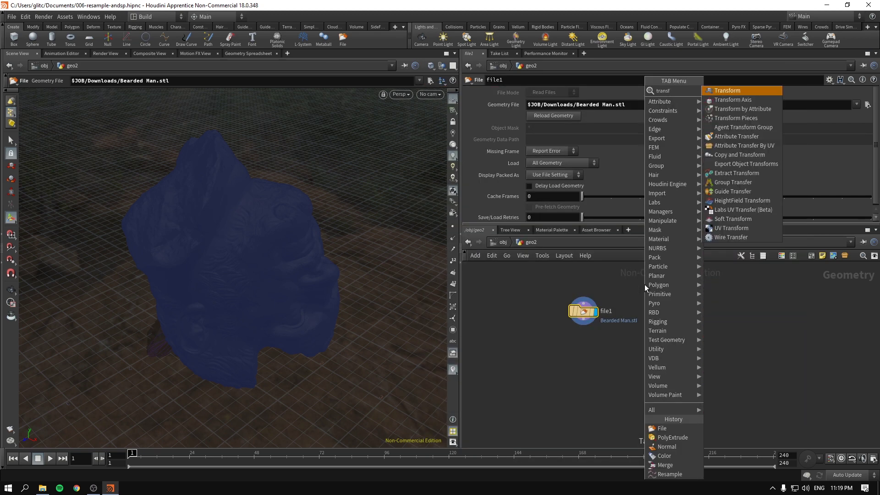
{"action": "key", "text": "Return"}
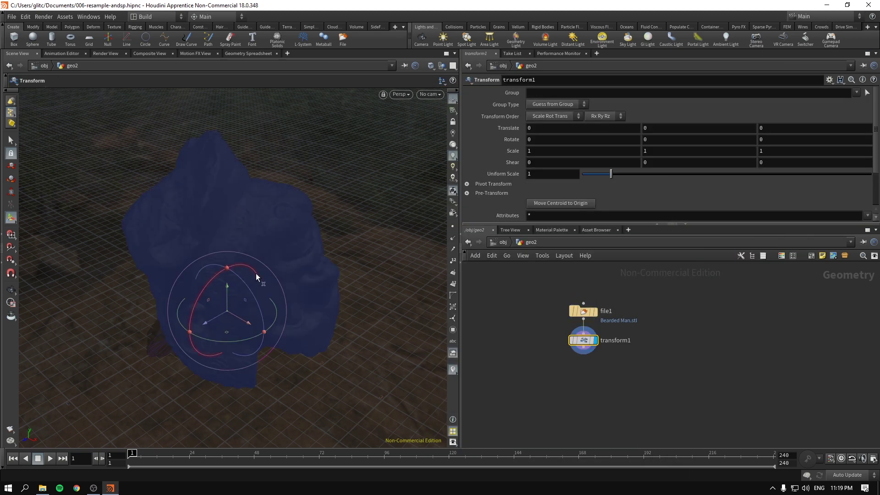
{"action": "left_click_drag", "start_coordinate": [256, 307], "coordinate": [105, 245]}
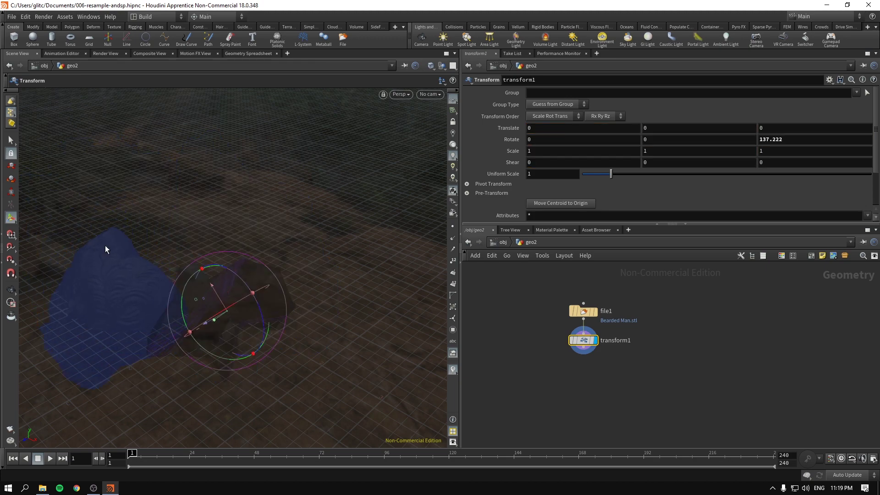
{"action": "key", "text": "Escape"}
{"action": "left_click_drag", "start_coordinate": [110, 315], "coordinate": [207, 366]}
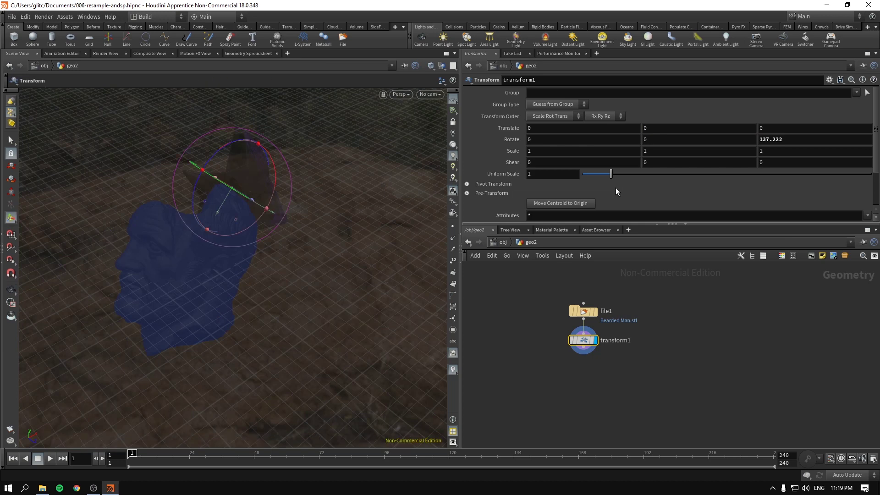
{"action": "left_click", "coordinate": [799, 139]}
{"action": "key", "text": "Return"}
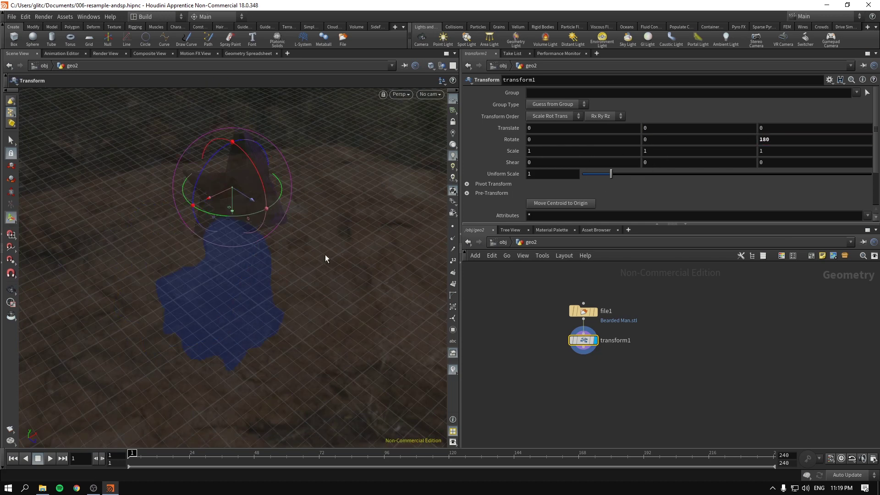
Step: Tilt the head about -23.37 degrees around the X axis
{"action": "left_click_drag", "start_coordinate": [201, 295], "coordinate": [198, 234]}
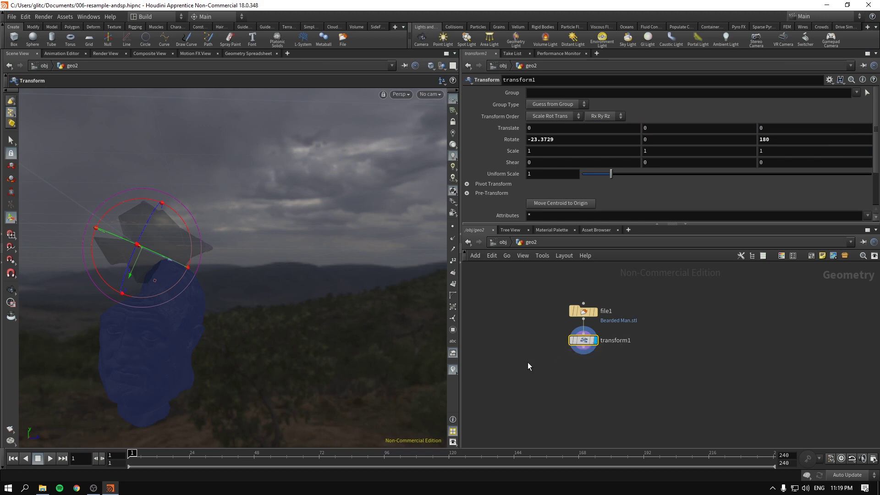
{"action": "key", "text": "Escape"}
{"action": "left_click_drag", "start_coordinate": [103, 352], "coordinate": [298, 342]}
Step: Check the head's normals in the viewport and append a Reverse node after transform1
{"action": "left_click", "coordinate": [453, 273]}
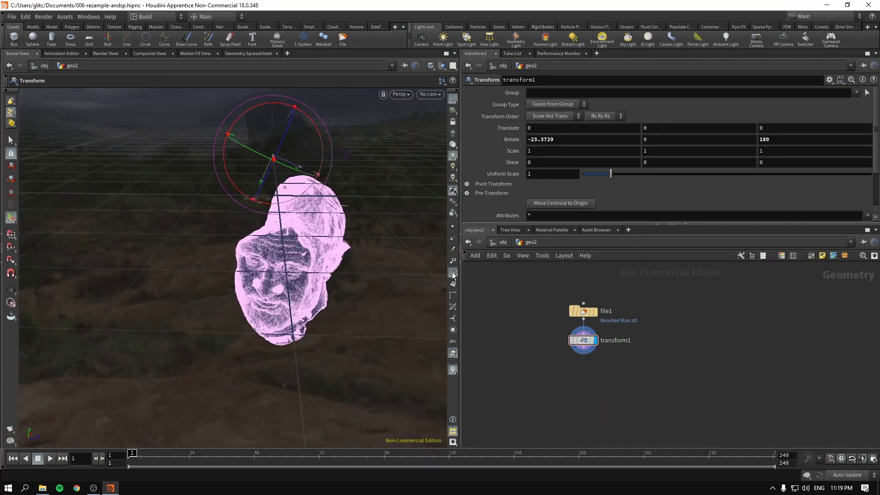
{"action": "left_click", "coordinate": [453, 274]}
{"action": "key", "text": "Tab"}
{"action": "type", "text": "rever"}
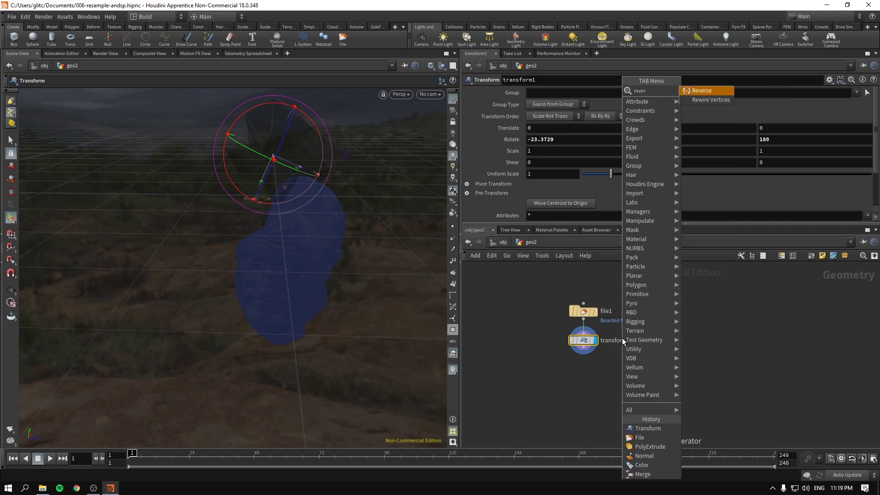
{"action": "key", "text": "Return"}
{"action": "key", "text": "Return"}
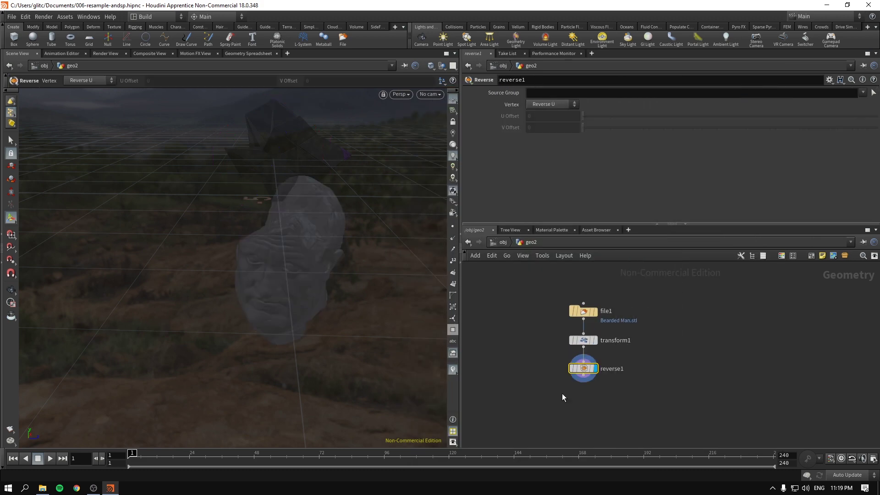
Step: Append a second Transform node after the Reverse node
{"action": "left_click_drag", "start_coordinate": [534, 407], "coordinate": [606, 366]}
{"action": "key", "text": "Tab"}
{"action": "type", "text": "transform"}
{"action": "key", "text": "Return"}
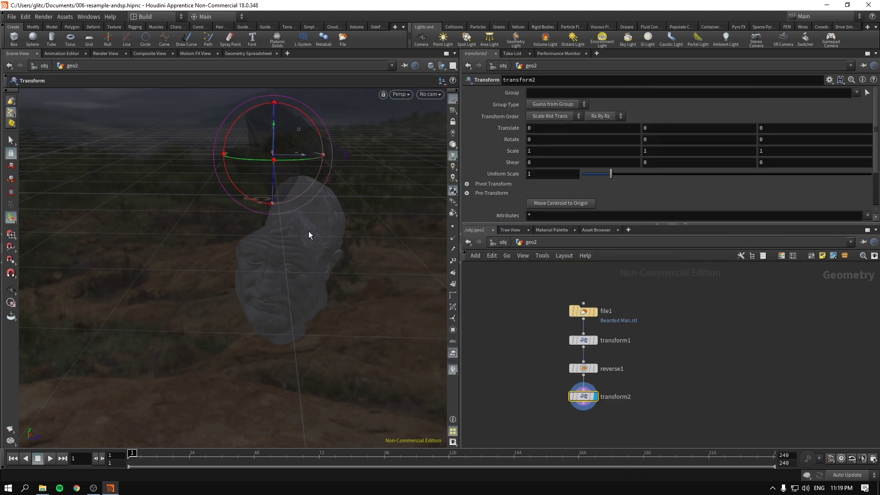
Step: Align the transform handle to the construction plane and raise the head about 2.27 units in Y
{"action": "key", "text": "m"}
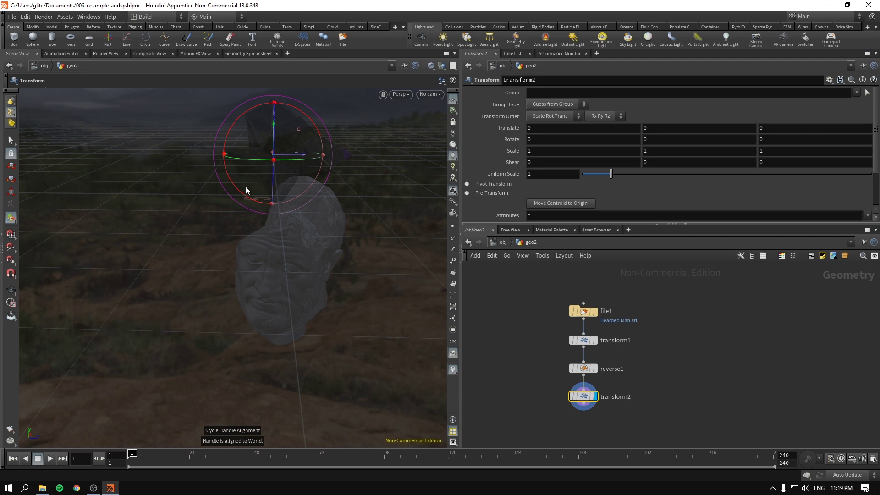
{"action": "key", "text": "m"}
{"action": "key", "text": "m"}
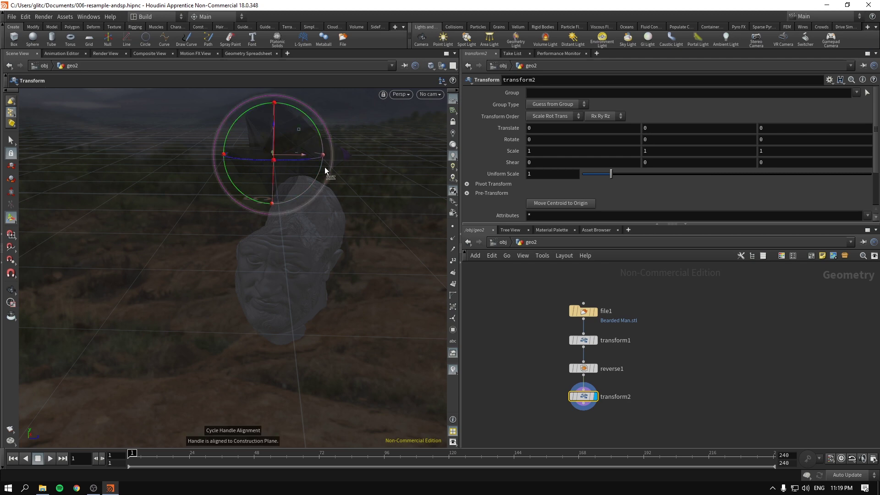
{"action": "key", "text": "space"}
{"action": "left_click_drag", "start_coordinate": [325, 223], "coordinate": [285, 279]}
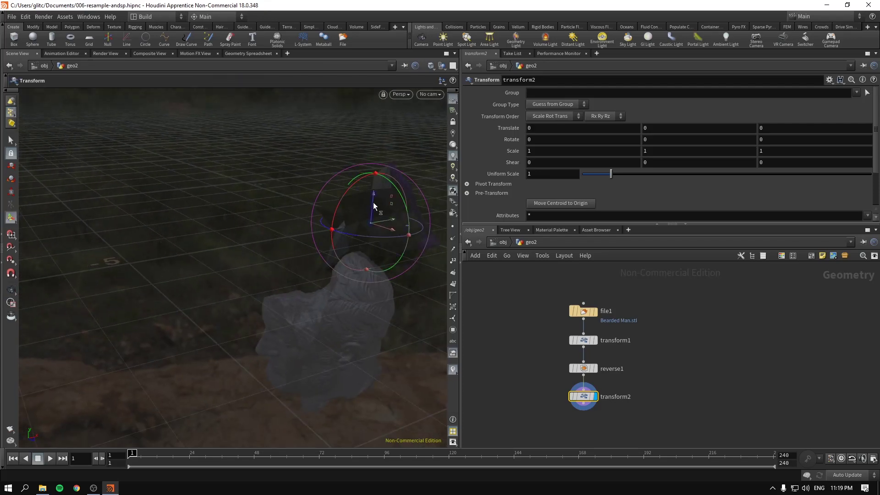
{"action": "left_click_drag", "start_coordinate": [377, 208], "coordinate": [383, 88]}
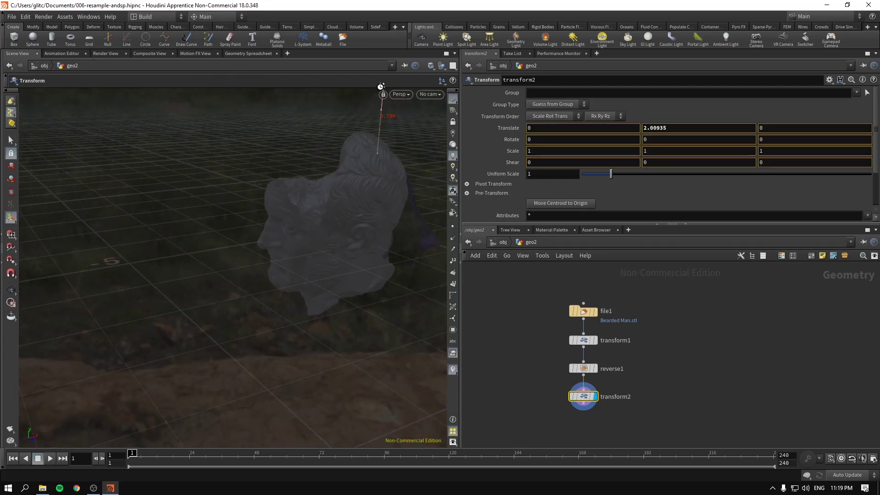
{"action": "key", "text": "Escape"}
{"action": "left_click_drag", "start_coordinate": [294, 254], "coordinate": [265, 243]}
{"action": "key", "text": "t"}
Step: Add a Sphere node beside the transform2 node in the network
{"action": "middle_click_drag", "start_coordinate": [657, 435], "coordinate": [598, 394]}
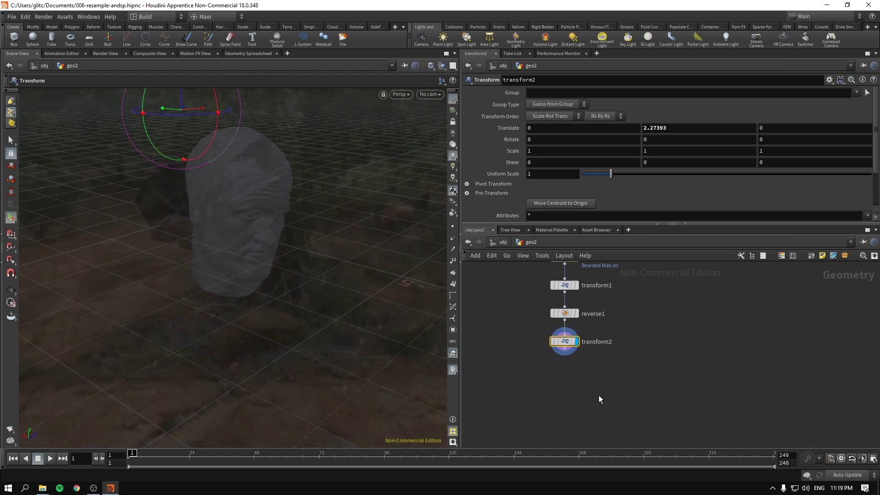
{"action": "key", "text": "Tab"}
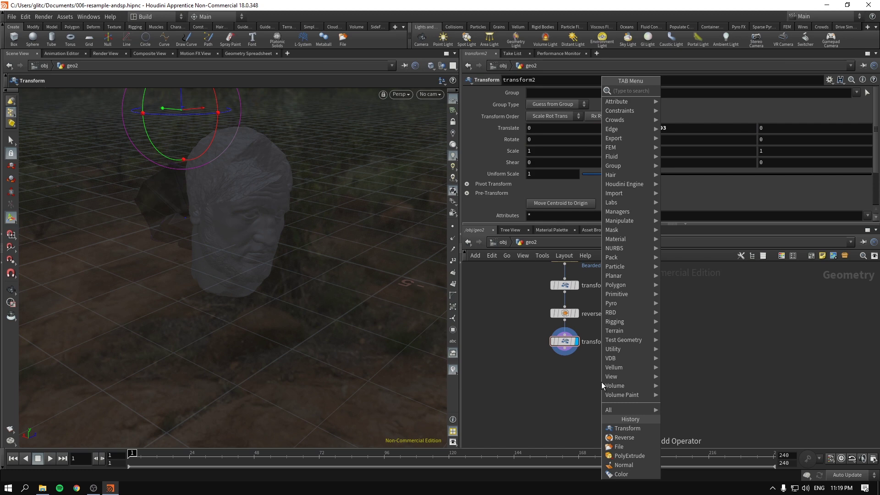
{"action": "type", "text": "shpere"}
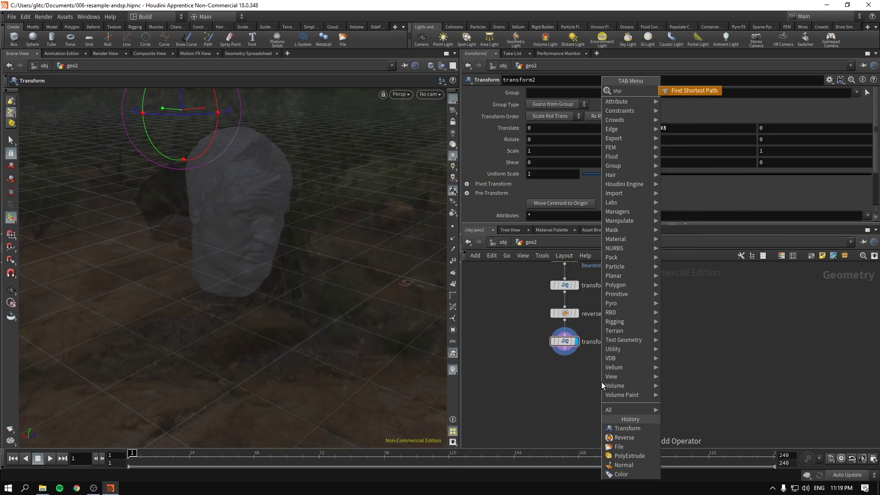
{"action": "key", "text": "BackSpace"}
{"action": "key", "text": "BackSpace"}
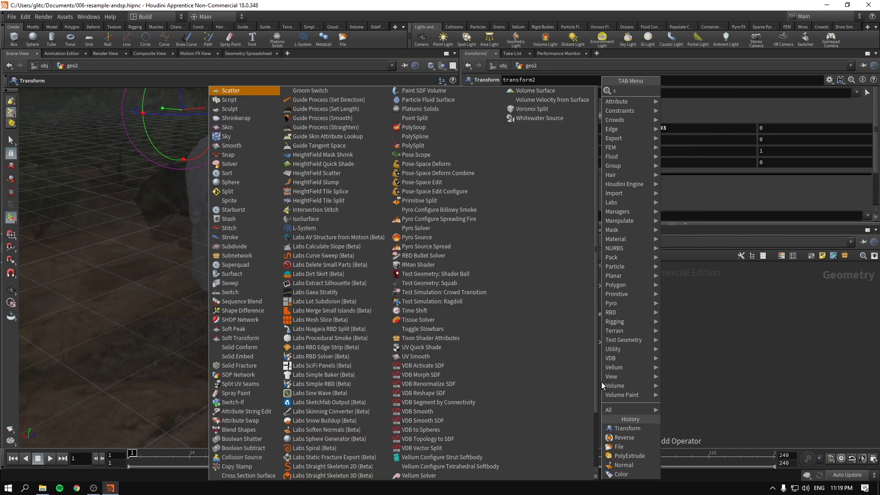
{"action": "type", "text": "phe"}
{"action": "key", "text": "Return"}
{"action": "left_click", "coordinate": [690, 350]}
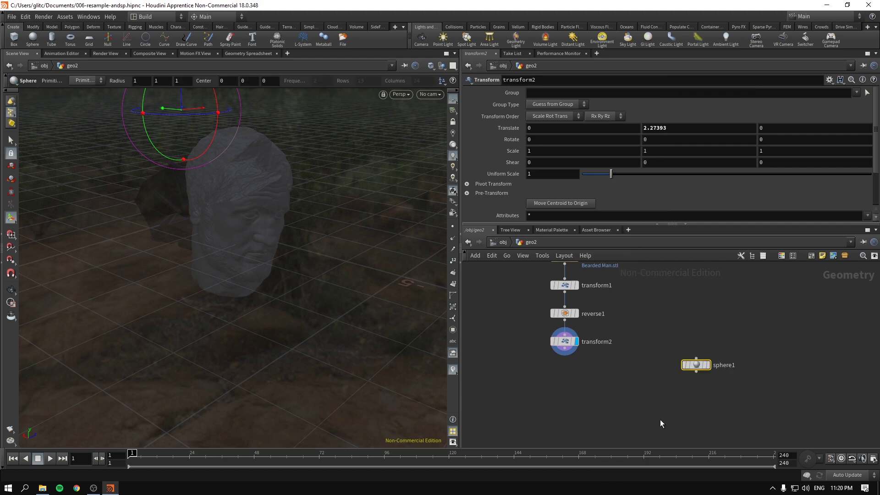
Step: Select transform2, switch the viewport to headlight-only lighting, and check the running Mantra render
{"action": "left_click_drag", "start_coordinate": [240, 239], "coordinate": [359, 275]}
{"action": "key", "text": "Return"}
{"action": "left_click", "coordinate": [570, 344]}
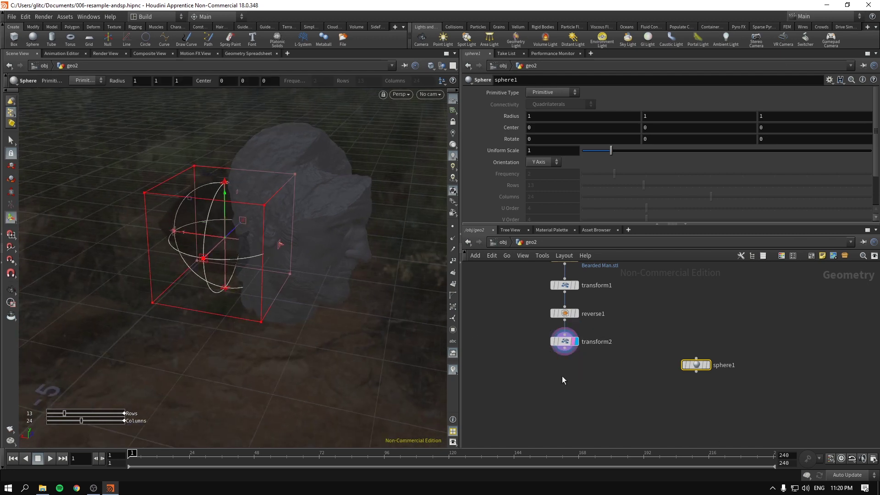
{"action": "left_click", "coordinate": [451, 134]}
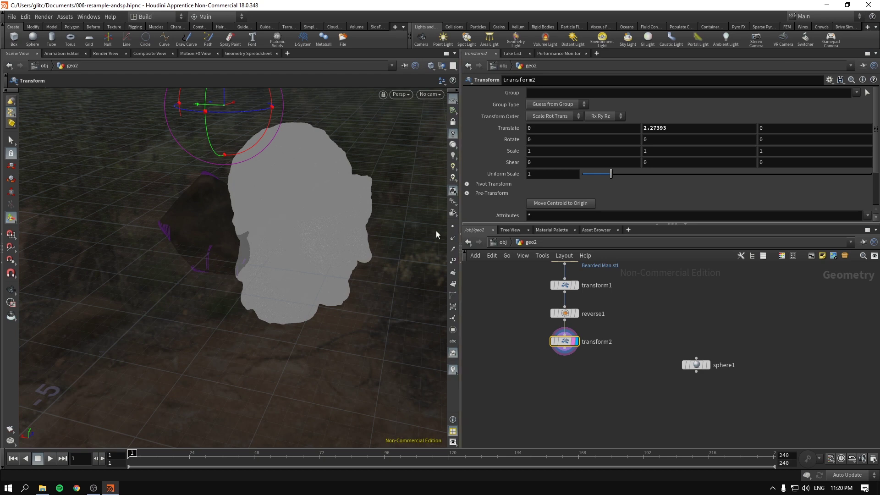
{"action": "left_click", "coordinate": [452, 144]}
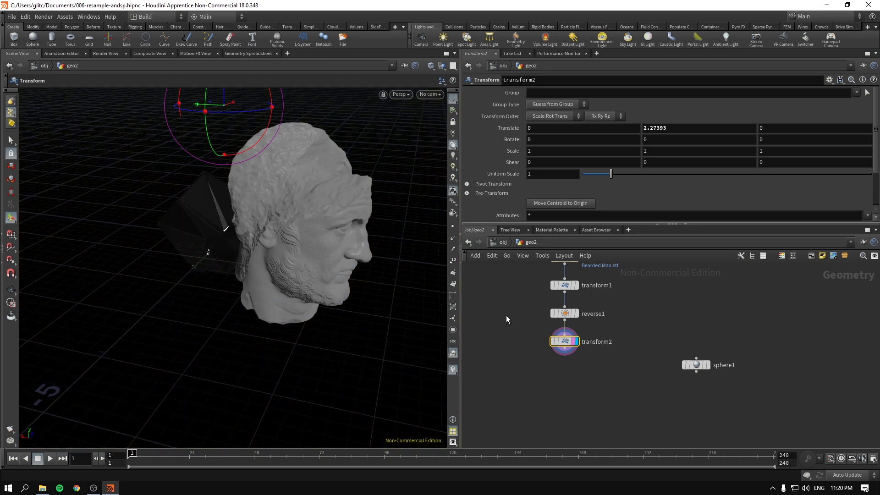
{"action": "left_click", "coordinate": [114, 54]}
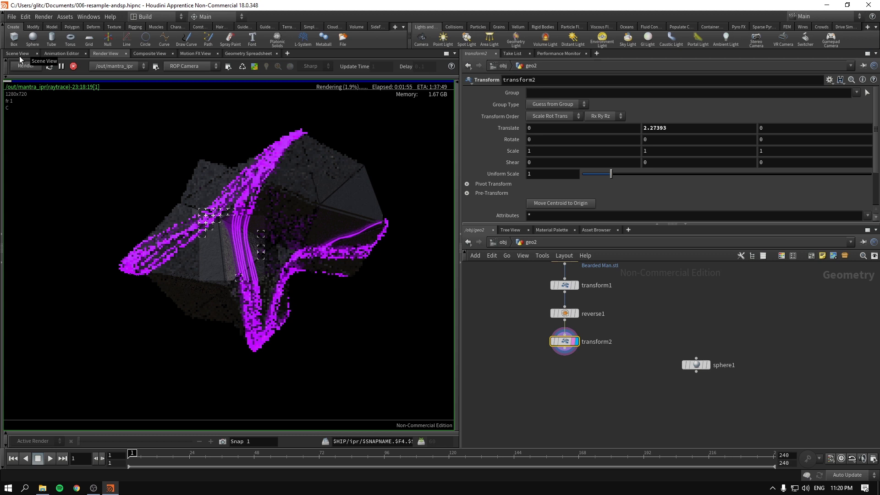
{"action": "left_click", "coordinate": [19, 55]}
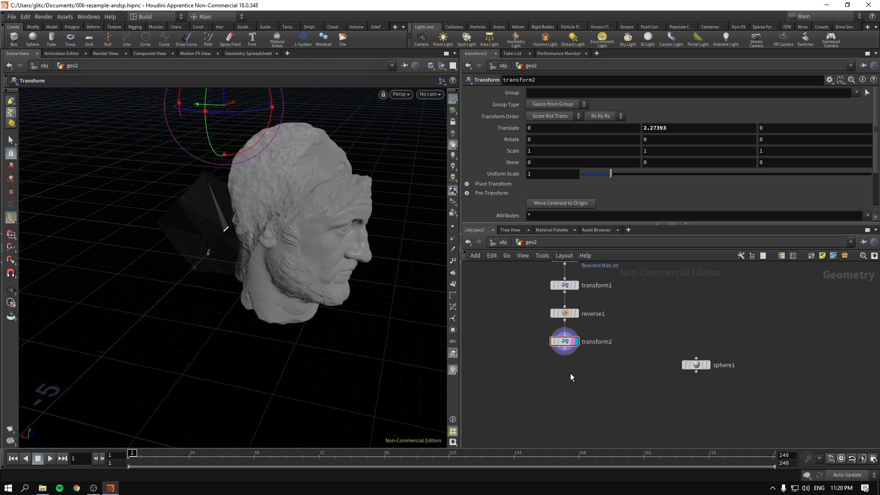
Step: Move transform2 further below reverse1 and hide the other objects in the viewport
{"action": "left_click_drag", "start_coordinate": [564, 341], "coordinate": [564, 368]}
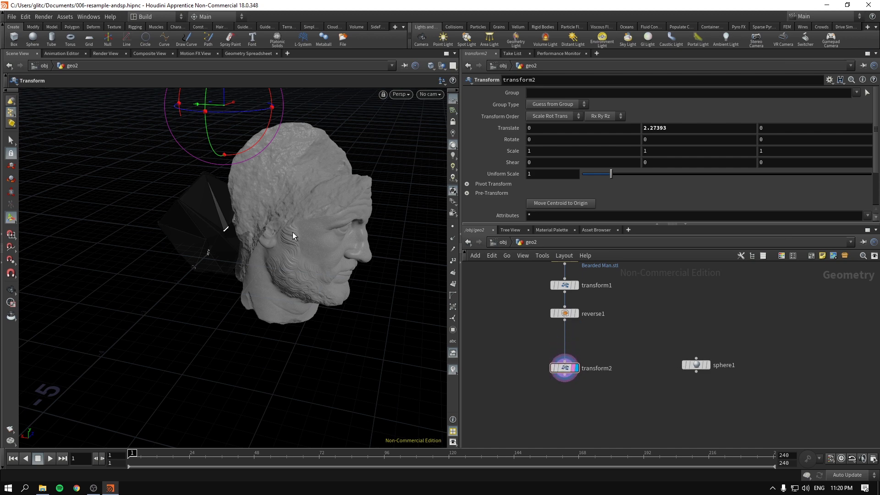
{"action": "left_click_drag", "start_coordinate": [263, 224], "coordinate": [374, 116], "text": "alt"}
{"action": "left_click", "coordinate": [442, 66]}
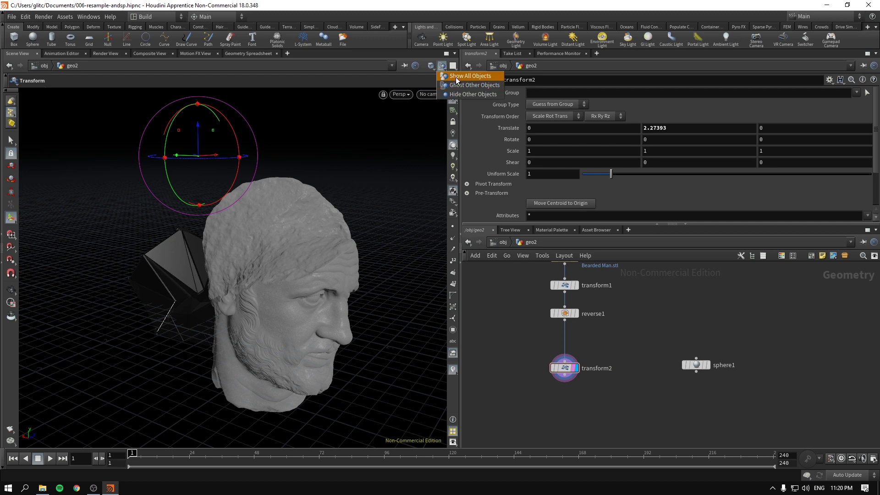
{"action": "left_click", "coordinate": [463, 76]}
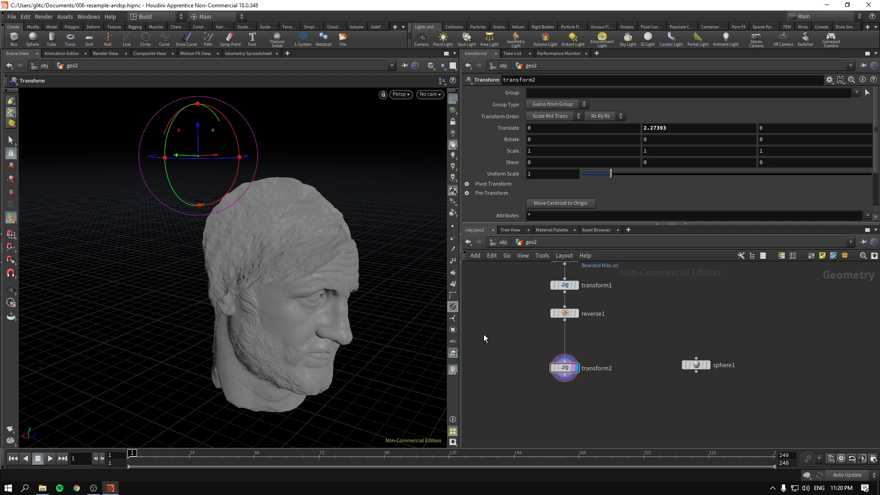
Step: Select sphere1 and make it the displayed node over the bearded head
{"action": "middle_click_drag", "start_coordinate": [677, 415], "coordinate": [647, 385]}
{"action": "left_click_drag", "start_coordinate": [632, 324], "coordinate": [677, 343]}
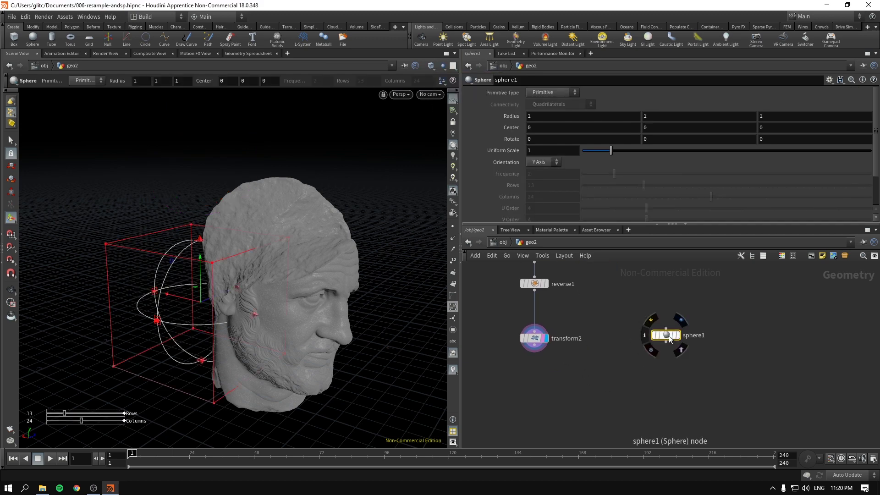
{"action": "left_click", "coordinate": [672, 327]}
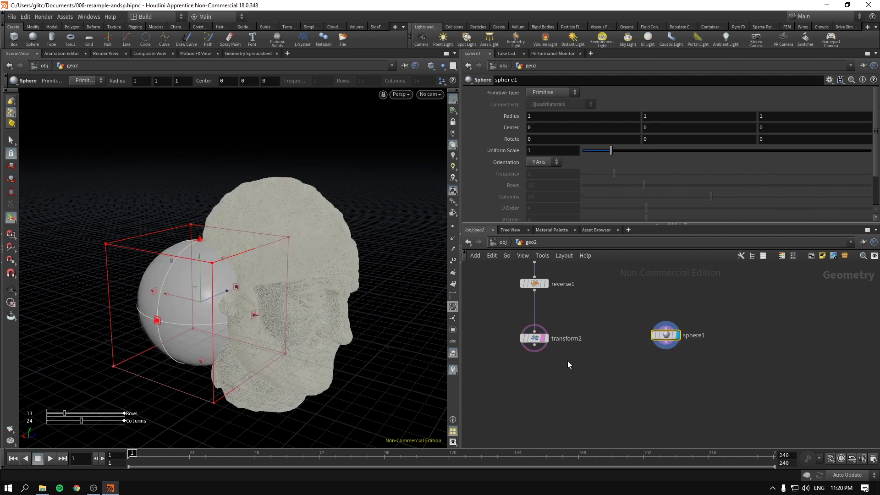
Step: Move and resize sphere1 into the head, with radii about 0.95 in X and 0.83 in Z, centred about -1.27 X and 0.38 Z
{"action": "key", "text": "Escape"}
{"action": "left_click_drag", "start_coordinate": [321, 330], "coordinate": [260, 326]}
{"action": "left_click_drag", "start_coordinate": [173, 306], "coordinate": [202, 295]}
{"action": "left_click_drag", "start_coordinate": [268, 277], "coordinate": [342, 265]}
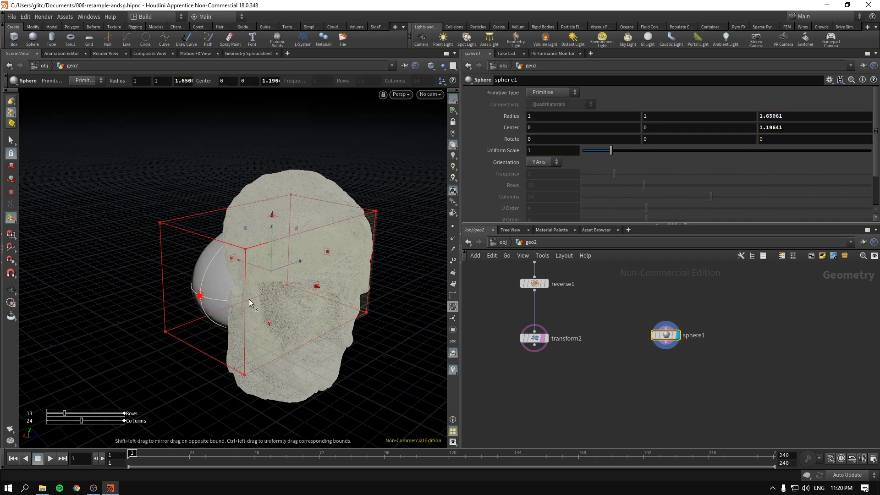
{"action": "left_click_drag", "start_coordinate": [245, 299], "coordinate": [130, 316], "text": "alt"}
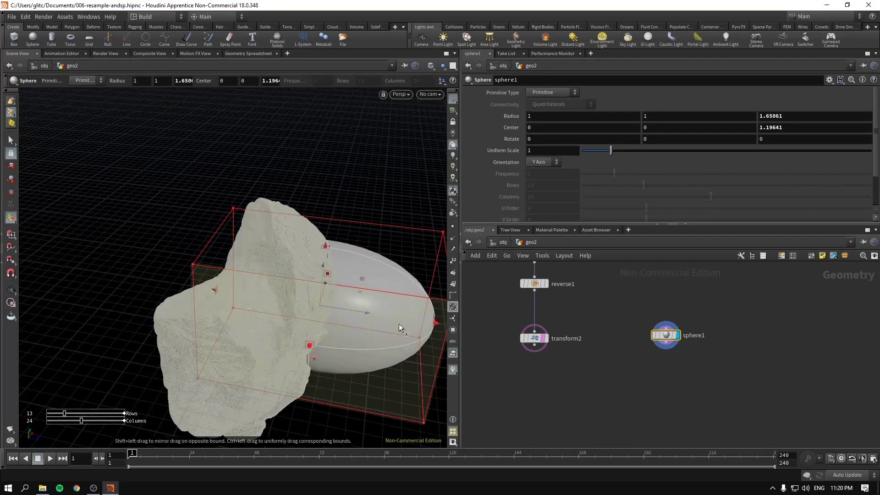
{"action": "left_click_drag", "start_coordinate": [311, 345], "coordinate": [312, 366]}
{"action": "left_click_drag", "start_coordinate": [440, 336], "coordinate": [222, 330]}
{"action": "left_click_drag", "start_coordinate": [249, 283], "coordinate": [298, 282]}
{"action": "left_click_drag", "start_coordinate": [120, 291], "coordinate": [180, 273]}
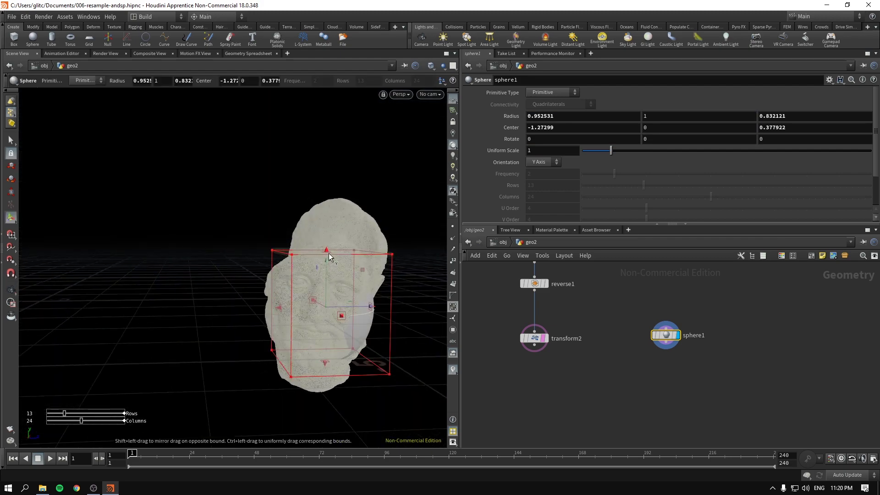
Step: Fit sphere1 to the skull's crown, with radii about 1.18 in Y and 0.99 in Z, centred about 0.85 Y and 0.24 Z
{"action": "left_click_drag", "start_coordinate": [327, 250], "coordinate": [337, 200]}
{"action": "left_click_drag", "start_coordinate": [278, 241], "coordinate": [253, 282], "text": "alt"}
{"action": "left_click_drag", "start_coordinate": [289, 339], "coordinate": [287, 306]}
{"action": "left_click_drag", "start_coordinate": [253, 268], "coordinate": [251, 267]}
{"action": "left_click_drag", "start_coordinate": [297, 193], "coordinate": [298, 183]}
{"action": "left_click_drag", "start_coordinate": [298, 259], "coordinate": [387, 265], "text": "alt"}
{"action": "left_click_drag", "start_coordinate": [275, 275], "coordinate": [215, 266], "text": "alt"}
Step: Add a Merge node below transform2 and sphere1 in the network
{"action": "key", "text": "Tab"}
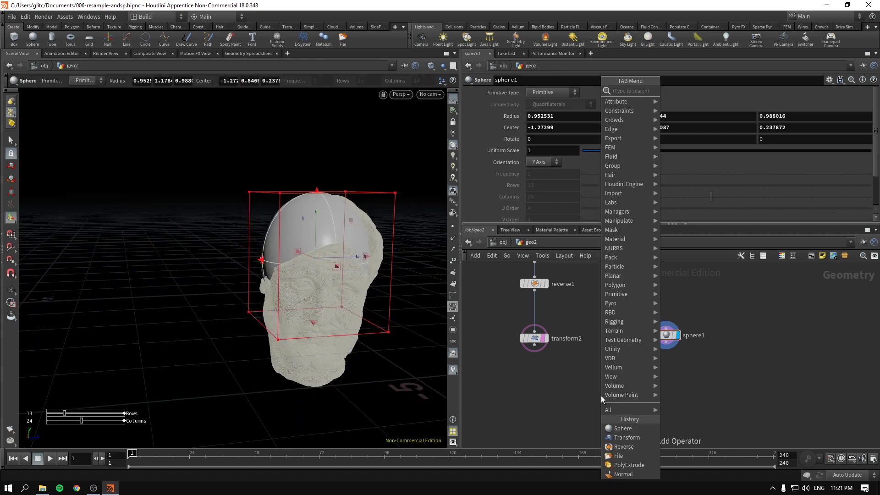
{"action": "type", "text": "merge"}
{"action": "key", "text": "Return"}
{"action": "left_click", "coordinate": [604, 411]}
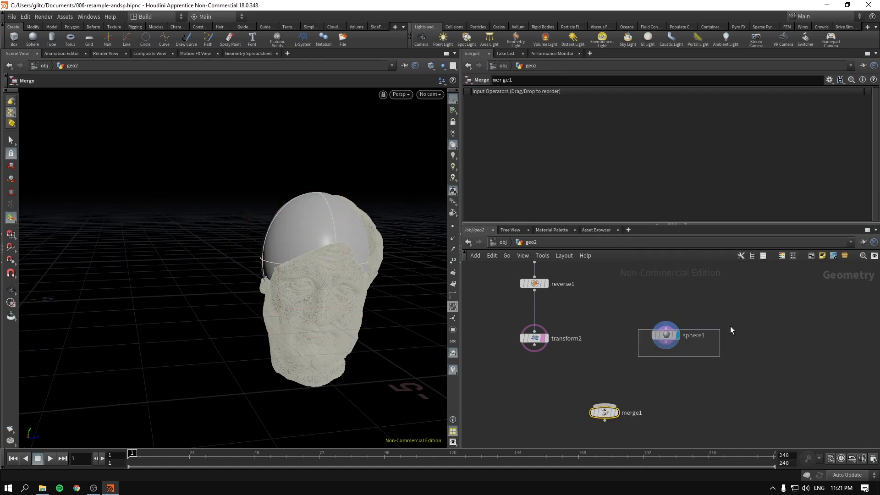
Step: Change the primitive type of sphere1 to Polygon
{"action": "left_click_drag", "start_coordinate": [729, 325], "coordinate": [728, 325]}
{"action": "left_click", "coordinate": [551, 92]}
{"action": "left_click", "coordinate": [546, 102]}
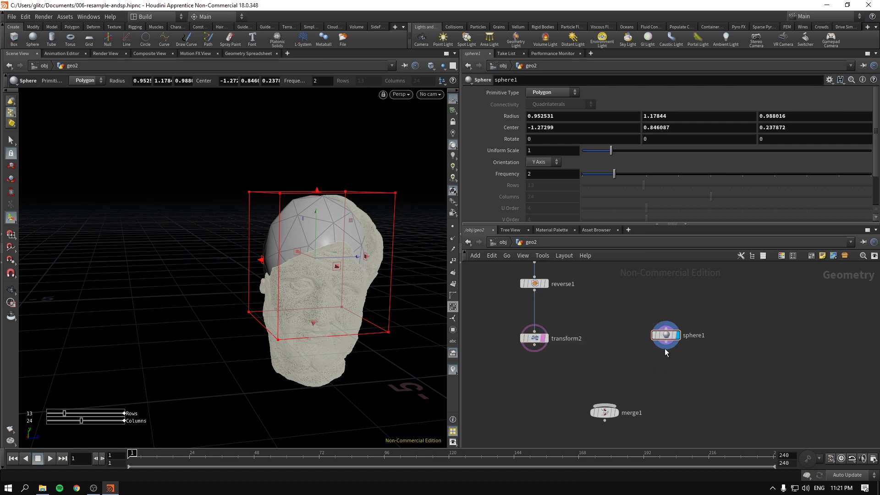
Step: Connect sphere1 and transform2 to merge1 and make the merge the displayed and rendered node
{"action": "left_click_drag", "start_coordinate": [665, 347], "coordinate": [636, 381]}
{"action": "left_click", "coordinate": [605, 404]}
{"action": "left_click", "coordinate": [534, 352]}
{"action": "left_click", "coordinate": [603, 404]}
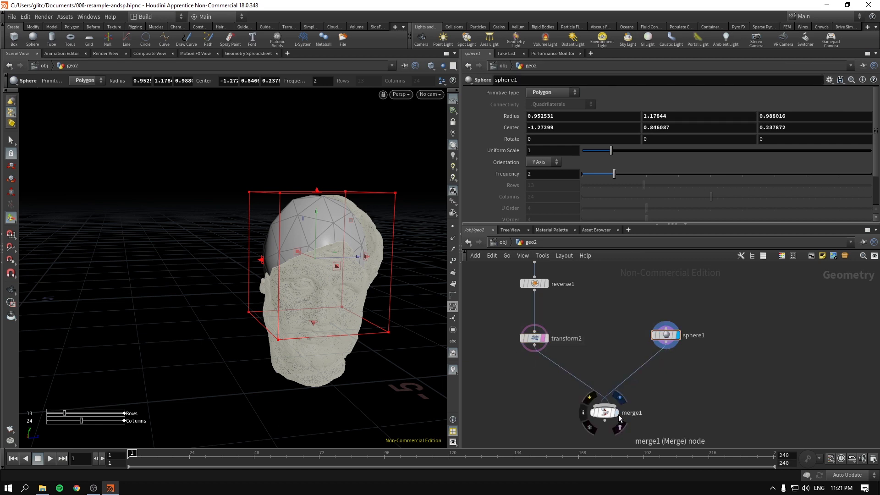
{"action": "left_click", "coordinate": [592, 420]}
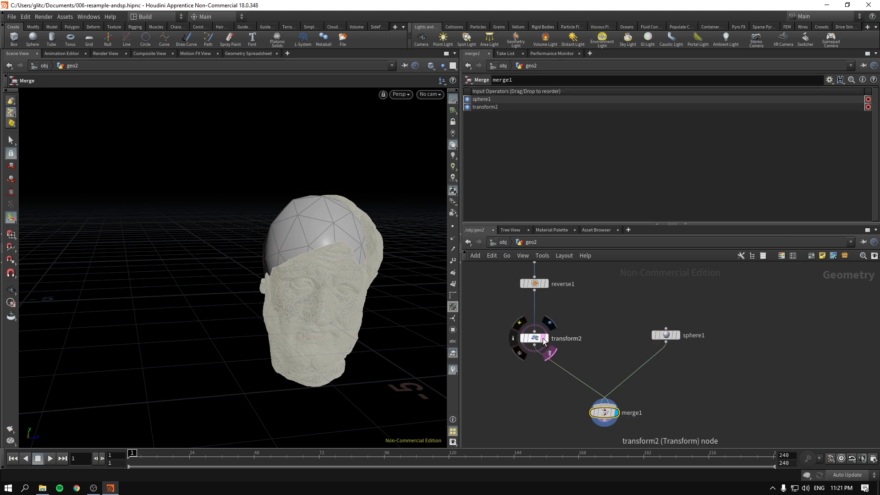
{"action": "key", "text": "Escape"}
{"action": "mouse_move", "coordinate": [289, 281]}
{"action": "left_mouse_down"}
{"action": "mouse_move", "coordinate": [414, 266]}
{"action": "mouse_move", "coordinate": [288, 281]}
{"action": "mouse_move", "coordinate": [301, 284]}
{"action": "left_mouse_up"}
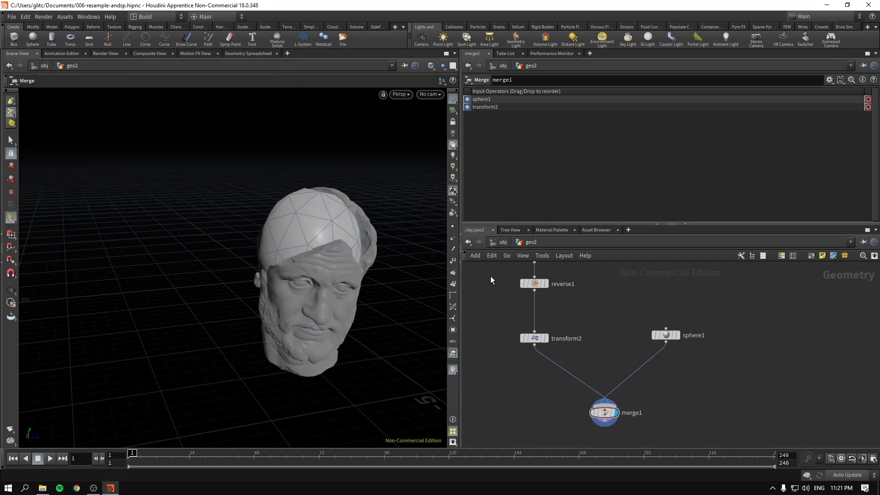
{"action": "scroll", "coordinate": [550, 372], "scroll_direction": "down", "scroll_amount": 2}
{"action": "left_click_drag", "start_coordinate": [631, 345], "coordinate": [622, 317]}
Step: Return to the object level, line up geo1 with geo2, and rename geo2 as human_head
{"action": "left_click", "coordinate": [500, 243]}
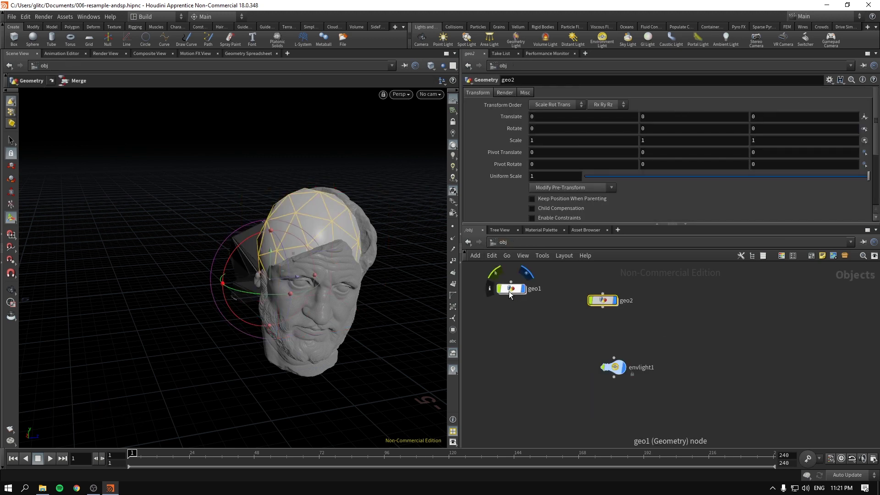
{"action": "left_click_drag", "start_coordinate": [514, 289], "coordinate": [515, 301]}
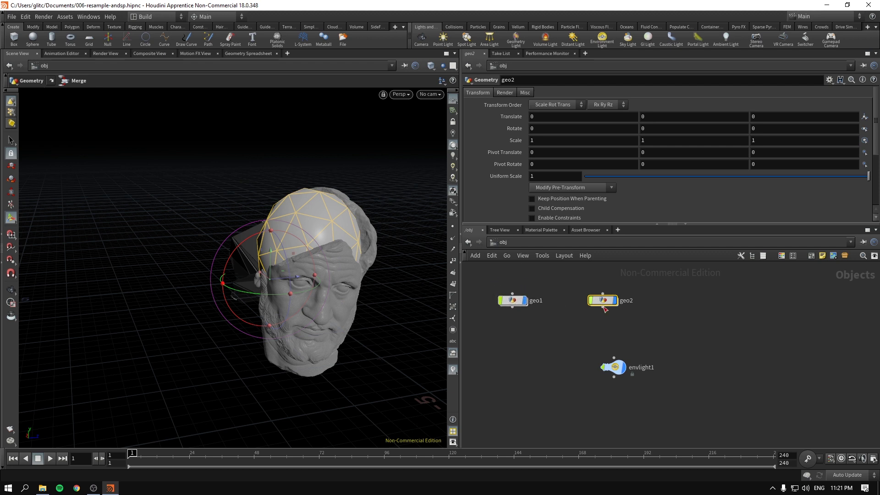
{"action": "type", "text": "human_head"}
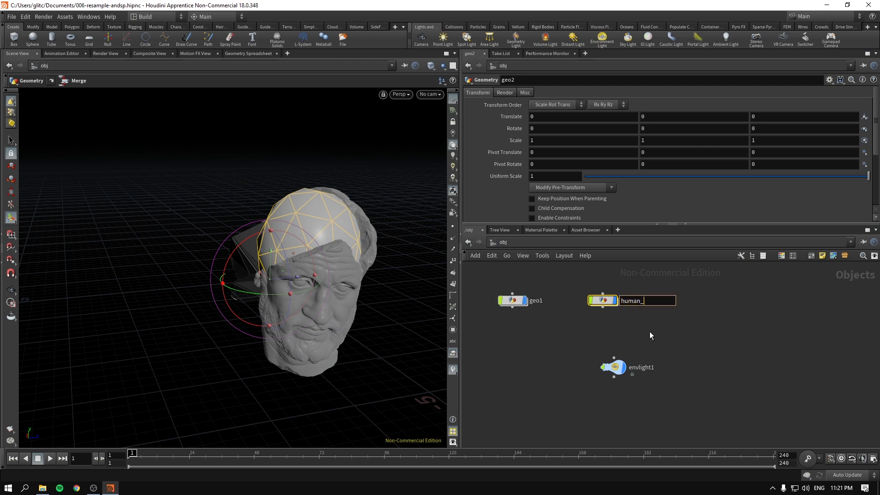
{"action": "key", "text": "Return"}
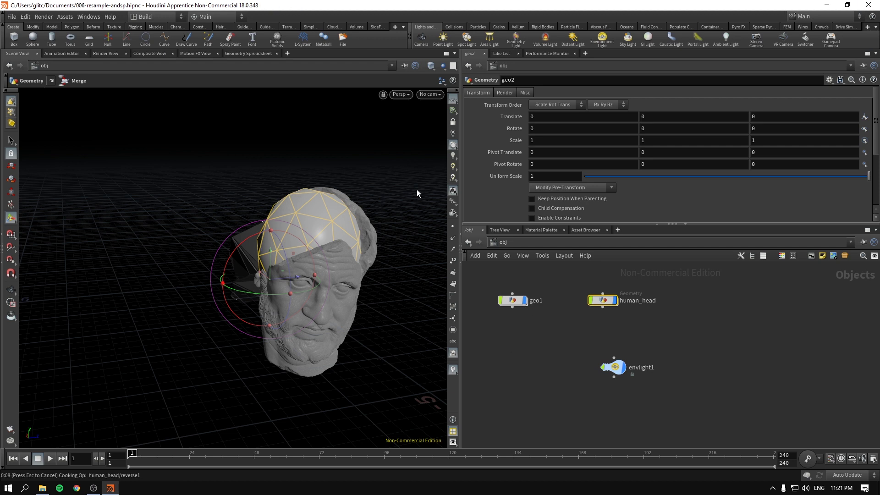
Step: Check the progress of the Mantra render and return to the 3D scene
{"action": "double_click", "coordinate": [536, 300]}
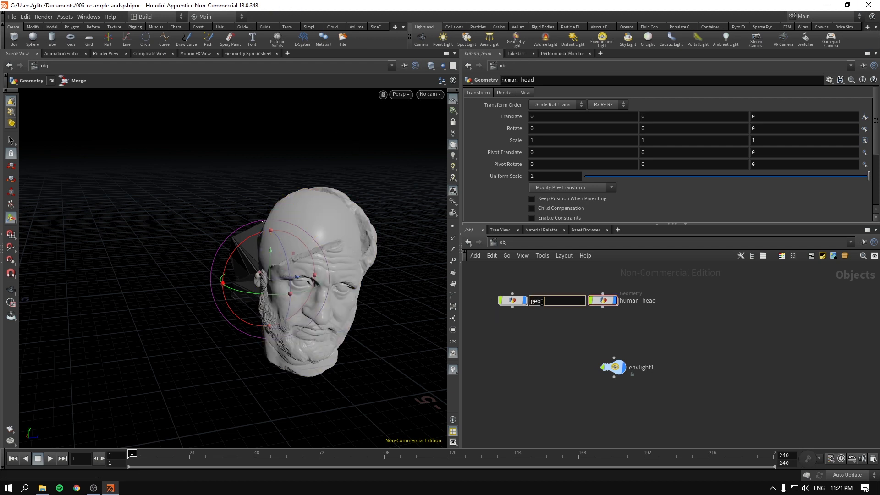
{"action": "left_click", "coordinate": [104, 53]}
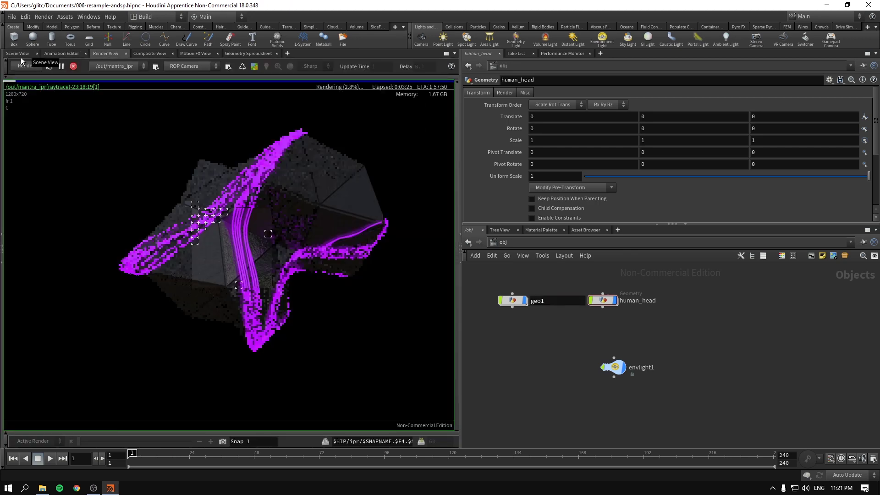
{"action": "left_click", "coordinate": [21, 56]}
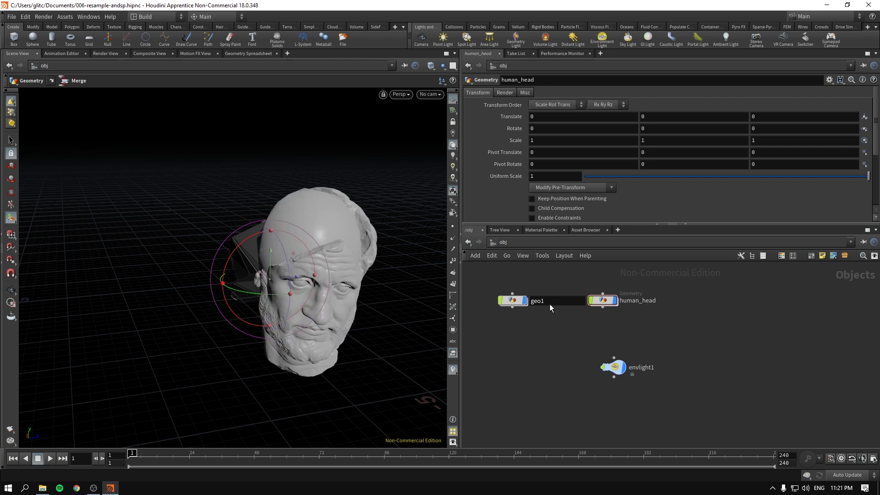
Step: Copy the ten-node chain from mountain1 through polywire1 inside the geo1 network
{"action": "double_click", "coordinate": [513, 300]}
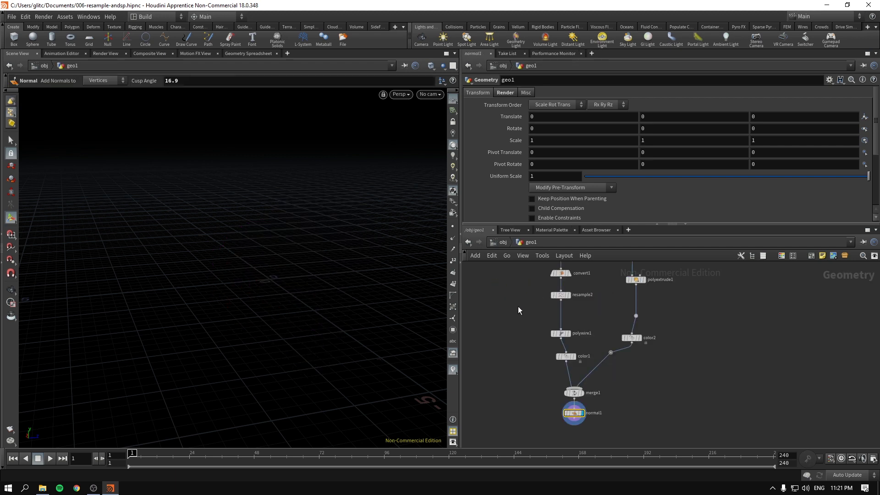
{"action": "scroll", "coordinate": [513, 332], "scroll_direction": "down", "scroll_amount": 3}
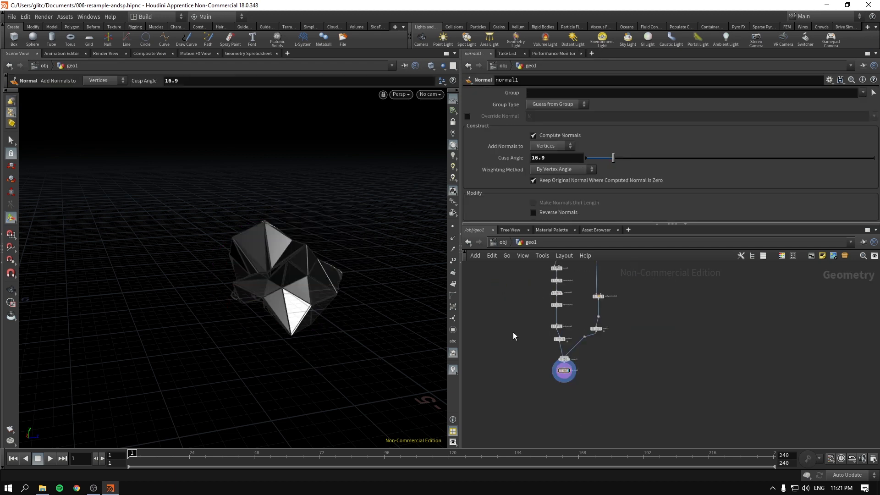
{"action": "scroll", "coordinate": [518, 348], "scroll_direction": "up", "scroll_amount": 5}
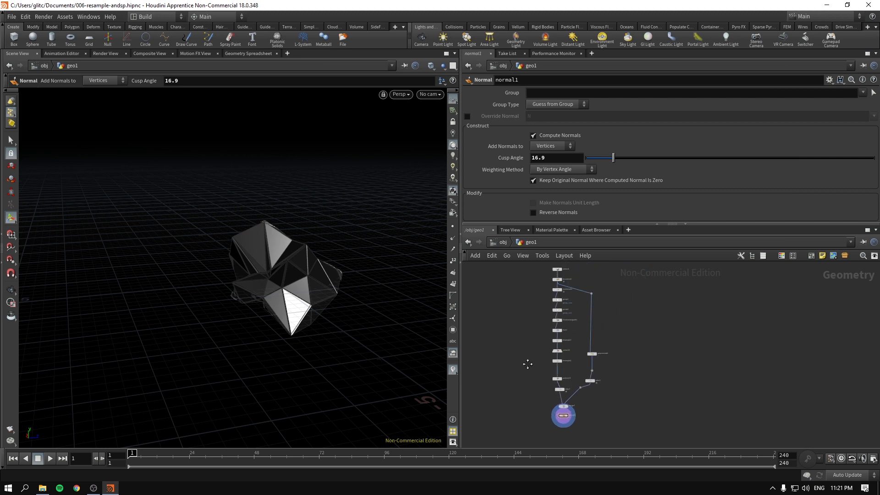
{"action": "scroll", "coordinate": [507, 338], "scroll_direction": "down", "scroll_amount": 2}
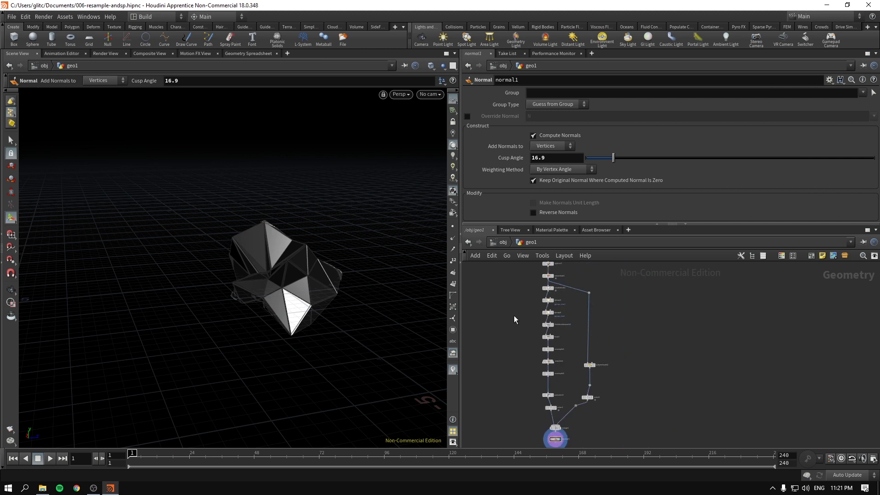
{"action": "left_click_drag", "start_coordinate": [528, 275], "coordinate": [543, 398]}
{"action": "scroll", "coordinate": [532, 394], "scroll_direction": "up", "scroll_amount": 2}
{"action": "key", "text": "ctrl+c"}
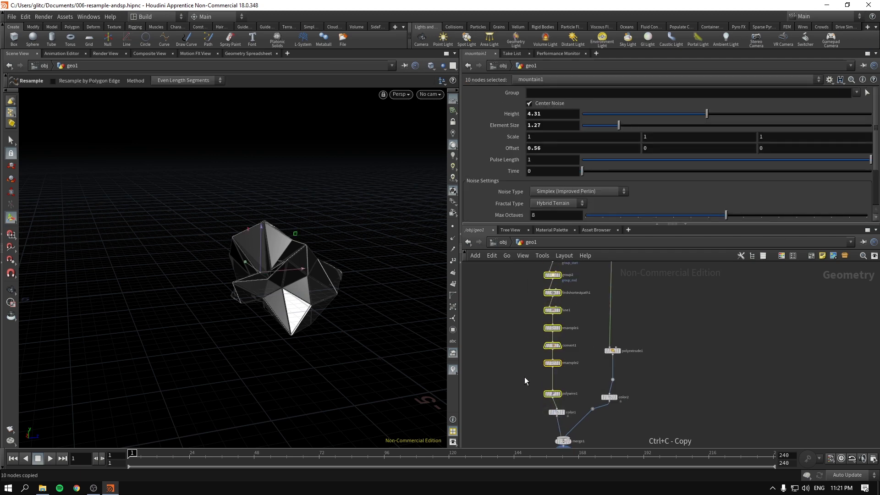
Step: Paste the copied mountain1-to-polywire1 chain into the human_head network, fed by sphere1
{"action": "left_click", "coordinate": [502, 242]}
{"action": "double_click", "coordinate": [601, 301]}
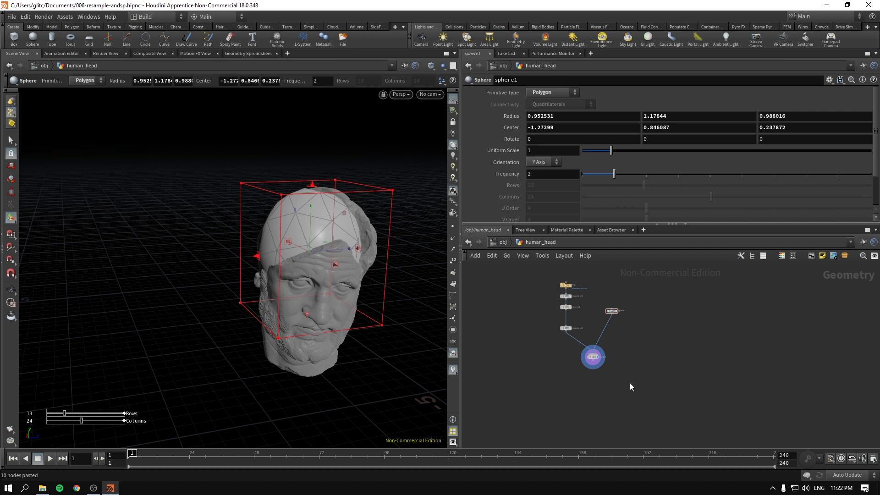
{"action": "left_click", "coordinate": [658, 403]}
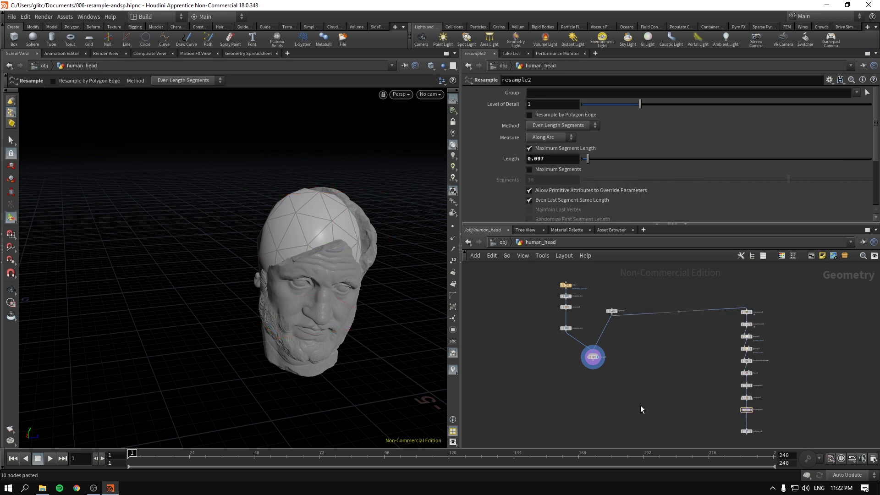
{"action": "scroll", "coordinate": [651, 403], "scroll_direction": "up", "scroll_amount": 3}
{"action": "scroll", "coordinate": [655, 368], "scroll_direction": "down", "scroll_amount": 2}
Step: Move the whole pasted node chain closer to sphere1, just below and beside it
{"action": "middle_click_drag", "start_coordinate": [655, 368], "coordinate": [579, 358]}
{"action": "scroll", "coordinate": [609, 413], "scroll_direction": "down", "scroll_amount": 2}
{"action": "left_click_drag", "start_coordinate": [711, 302], "coordinate": [637, 431]}
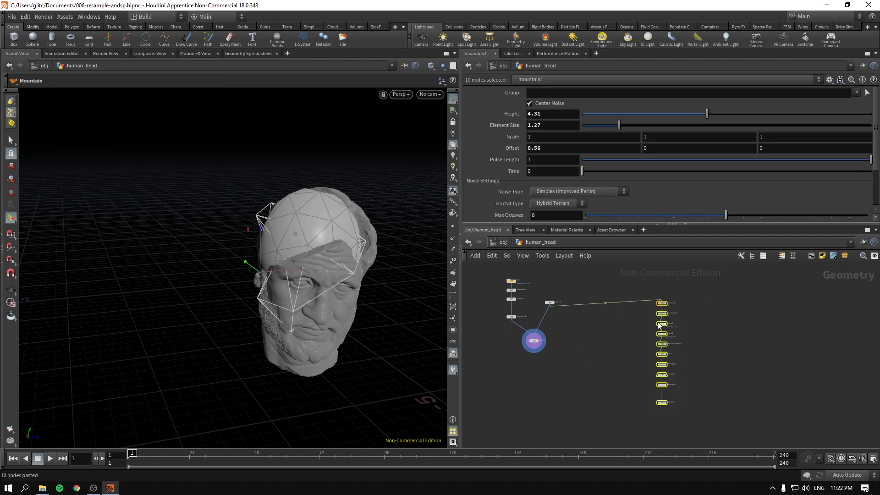
{"action": "left_click_drag", "start_coordinate": [659, 301], "coordinate": [599, 323]}
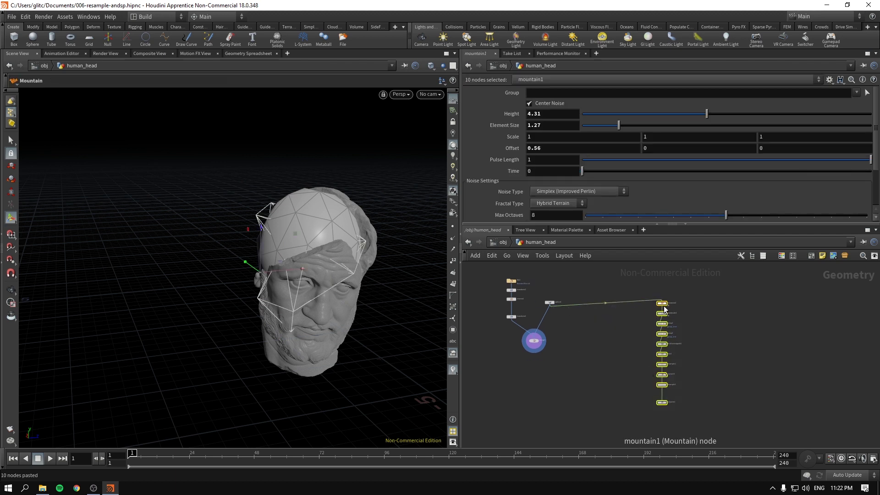
{"action": "left_click_drag", "start_coordinate": [691, 301], "coordinate": [605, 325]}
Step: Display mountain1 and lower its noise Height to 0.17
{"action": "scroll", "coordinate": [604, 325], "scroll_direction": "up", "scroll_amount": 2}
{"action": "left_click", "coordinate": [556, 329]}
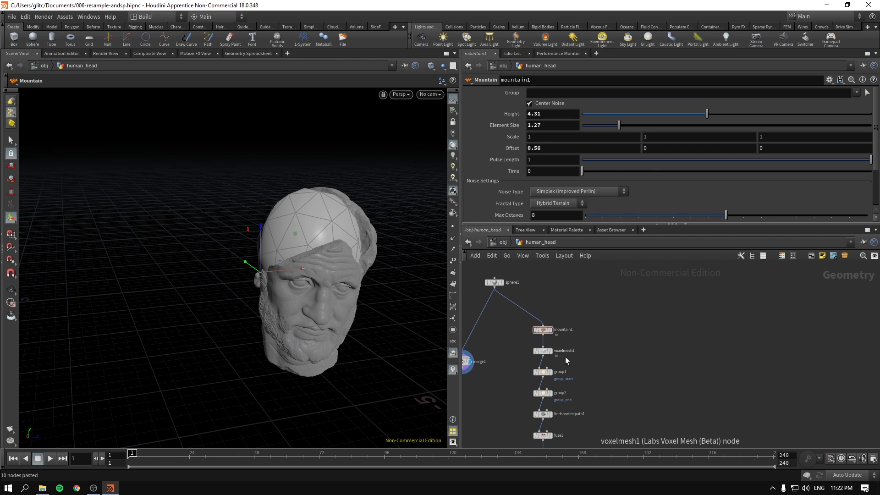
{"action": "left_click", "coordinate": [551, 329]}
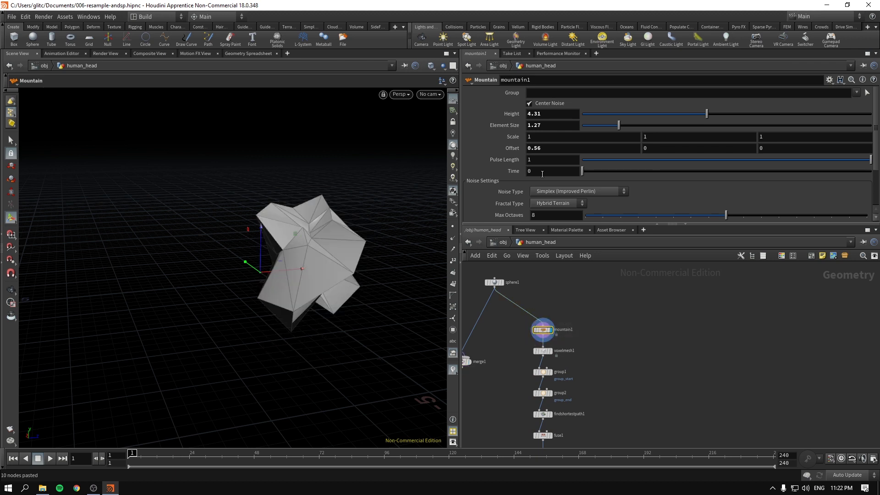
{"action": "left_click_drag", "start_coordinate": [706, 113], "coordinate": [586, 117]}
Step: Stop the running Mantra render and display polywire1 in the 3D scene
{"action": "middle_click_drag", "start_coordinate": [642, 404], "coordinate": [666, 293]}
{"action": "scroll", "coordinate": [633, 392], "scroll_direction": "down", "scroll_amount": 1}
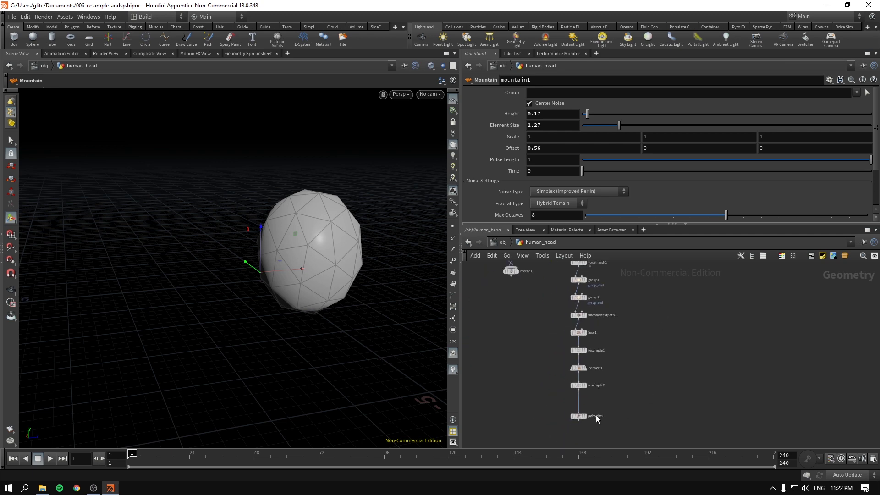
{"action": "scroll", "coordinate": [595, 415], "scroll_direction": "up", "scroll_amount": 3}
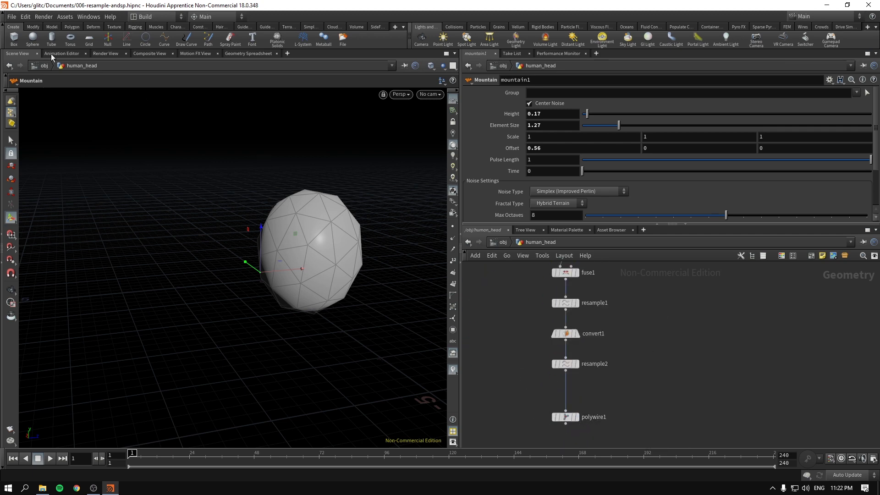
{"action": "left_click", "coordinate": [108, 54]}
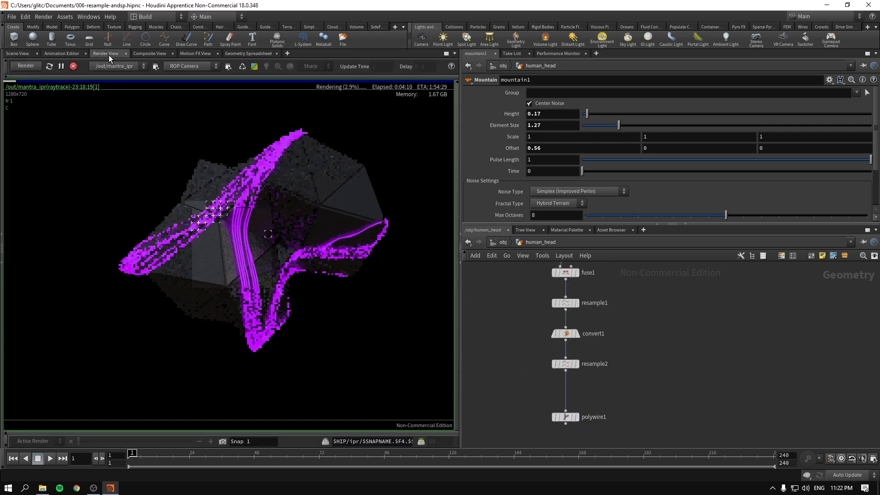
{"action": "left_click", "coordinate": [74, 68]}
{"action": "left_click", "coordinate": [18, 53]}
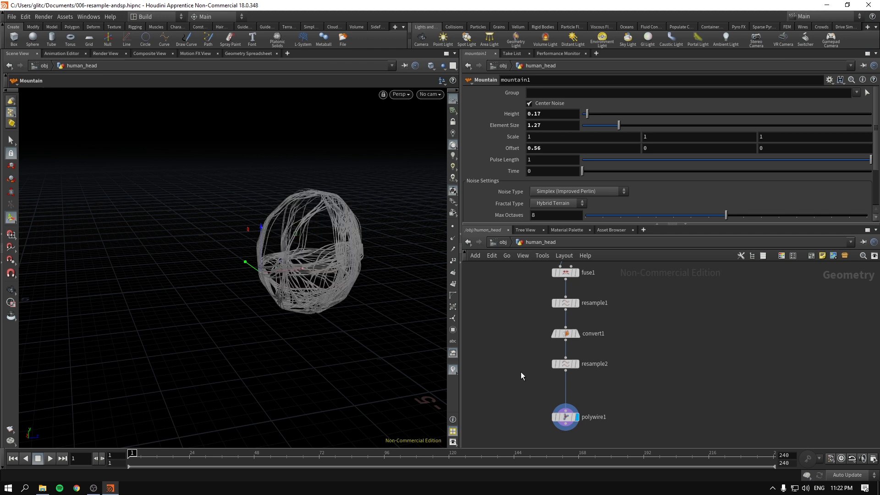
Step: Display group1 in the 3D scene and bring up its group_start settings
{"action": "left_click_drag", "start_coordinate": [520, 392], "coordinate": [637, 436]}
{"action": "scroll", "coordinate": [503, 344], "scroll_direction": "down", "scroll_amount": 3}
{"action": "middle_click_drag", "start_coordinate": [496, 312], "coordinate": [513, 371]}
{"action": "scroll", "coordinate": [513, 371], "scroll_direction": "up", "scroll_amount": 3}
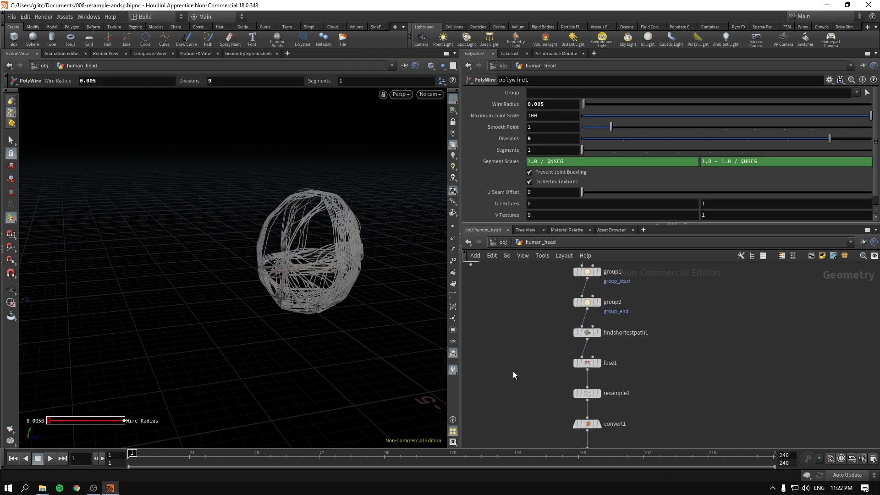
{"action": "middle_click_drag", "start_coordinate": [502, 306], "coordinate": [501, 363]}
{"action": "left_click", "coordinate": [590, 343]}
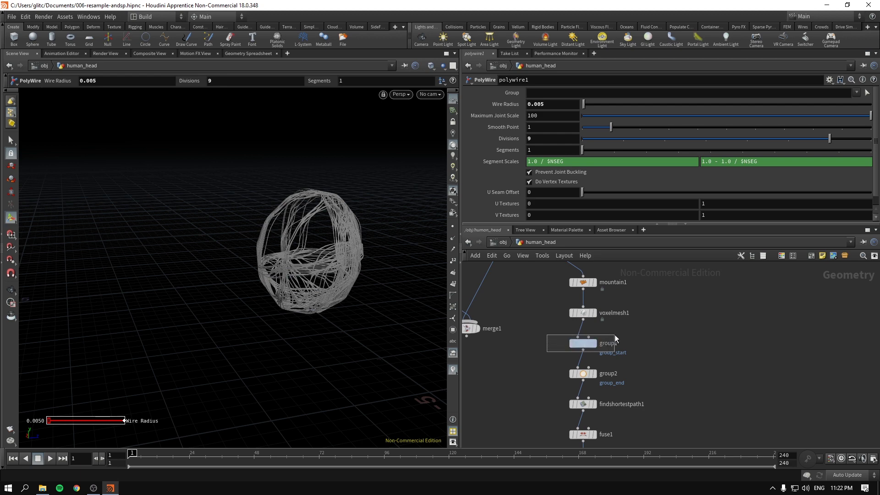
{"action": "left_click", "coordinate": [594, 343]}
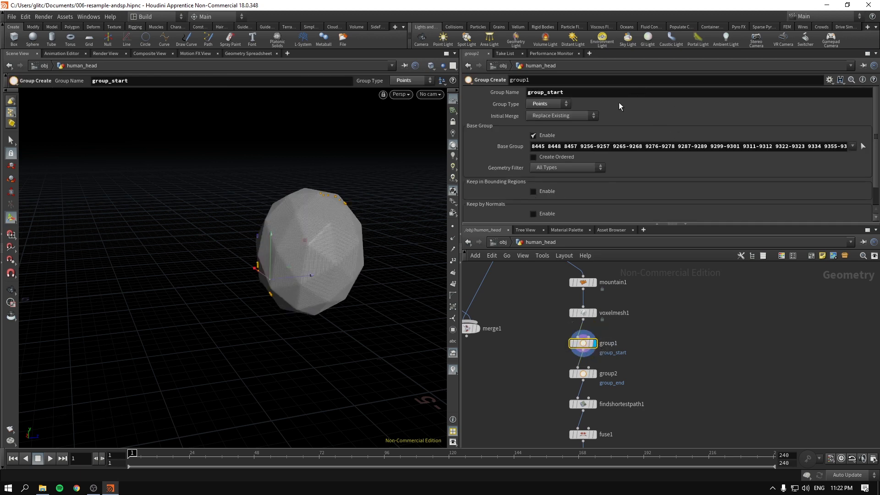
Step: Show the transform2 head as a template overlay behind the displayed group1 sphere
{"action": "middle_click_drag", "start_coordinate": [501, 369], "coordinate": [555, 371]}
{"action": "scroll", "coordinate": [556, 371], "scroll_direction": "up", "scroll_amount": 1}
{"action": "middle_click_drag", "start_coordinate": [480, 323], "coordinate": [507, 411]}
{"action": "scroll", "coordinate": [507, 412], "scroll_direction": "down", "scroll_amount": 2}
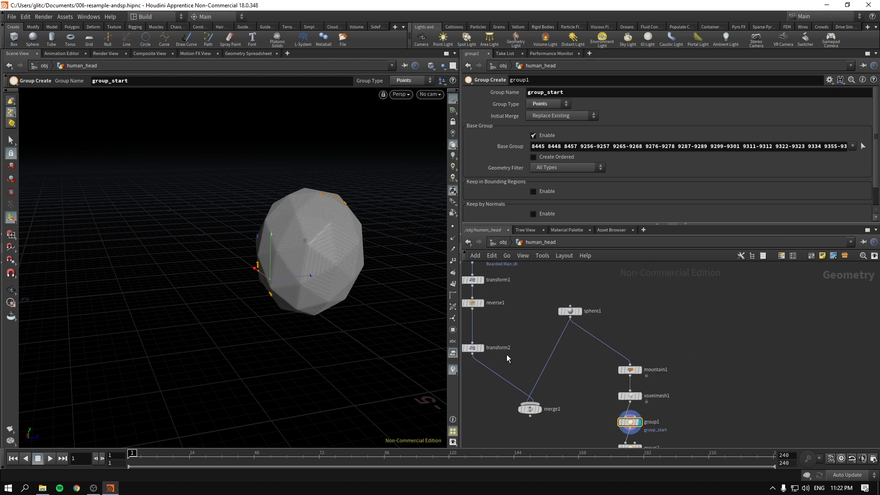
{"action": "left_click", "coordinate": [479, 346]}
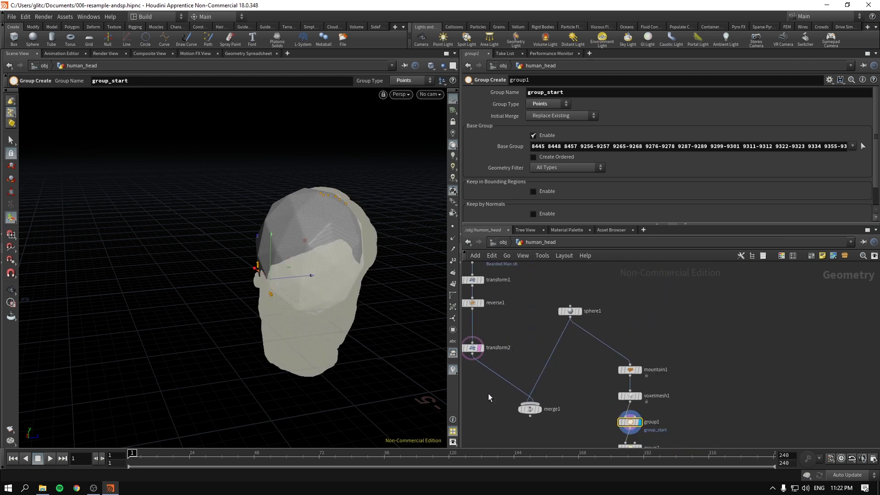
{"action": "middle_click_drag", "start_coordinate": [488, 393], "coordinate": [499, 357]}
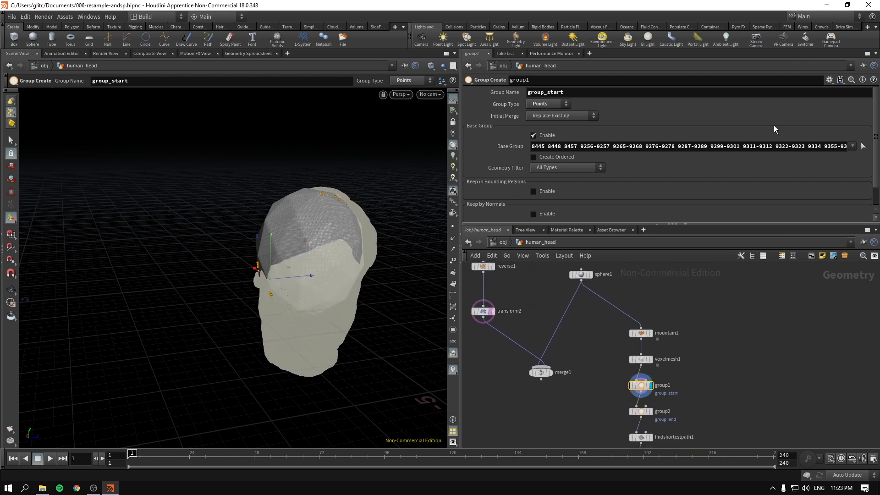
Step: Replace group1's Base Group with points picked along the viewed left edge of the sphere
{"action": "left_click", "coordinate": [702, 146]}
{"action": "key", "text": "ctrl+a"}
{"action": "key", "text": "BackSpace"}
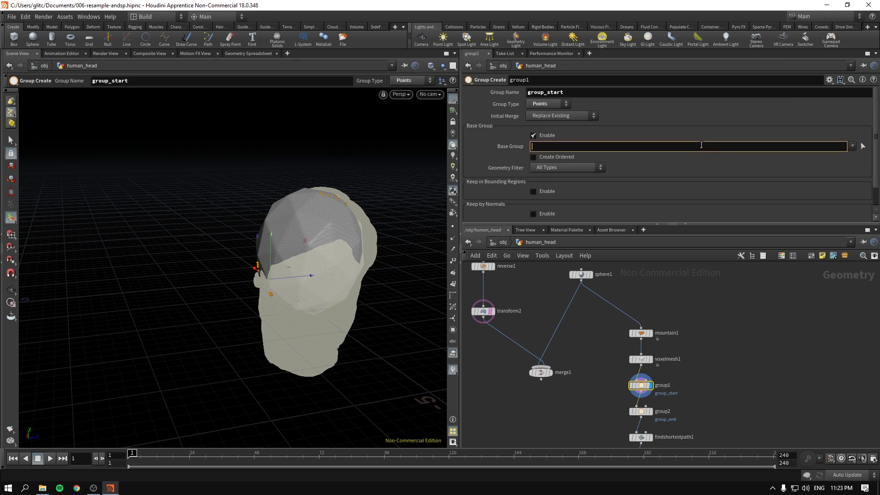
{"action": "left_click", "coordinate": [629, 160]}
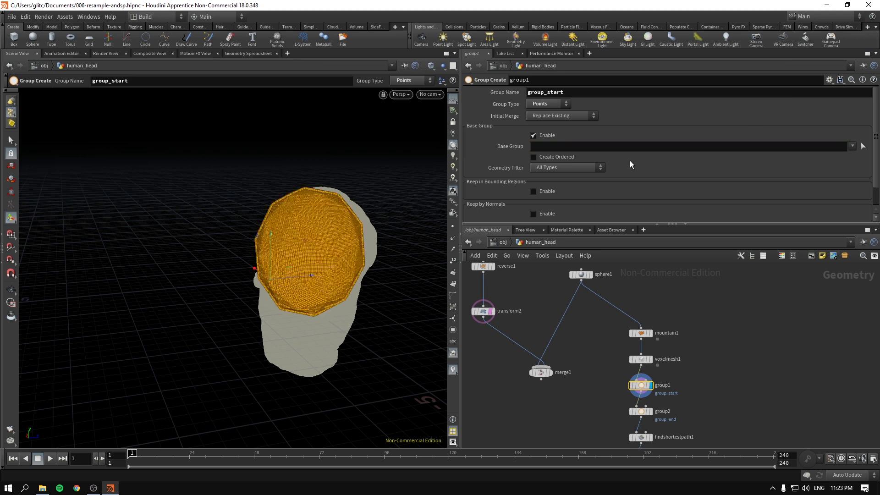
{"action": "left_click", "coordinate": [862, 146]}
{"action": "left_click_drag", "start_coordinate": [209, 227], "coordinate": [267, 304], "text": "alt"}
{"action": "key", "text": "Return"}
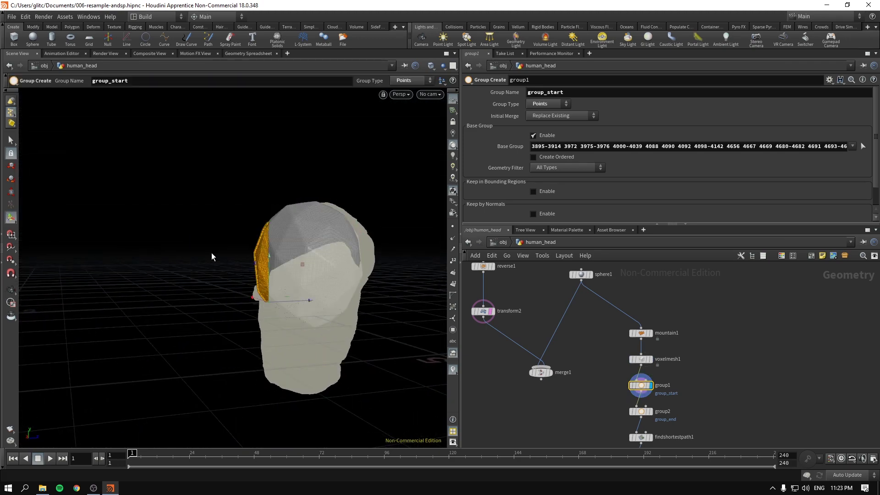
Step: Replace group2's Base Group with points picked along the viewed right edge of the sphere, opposite the start points
{"action": "middle_click_drag", "start_coordinate": [608, 431], "coordinate": [586, 386]}
{"action": "left_click_drag", "start_coordinate": [580, 385], "coordinate": [626, 364]}
{"action": "left_click", "coordinate": [629, 366]}
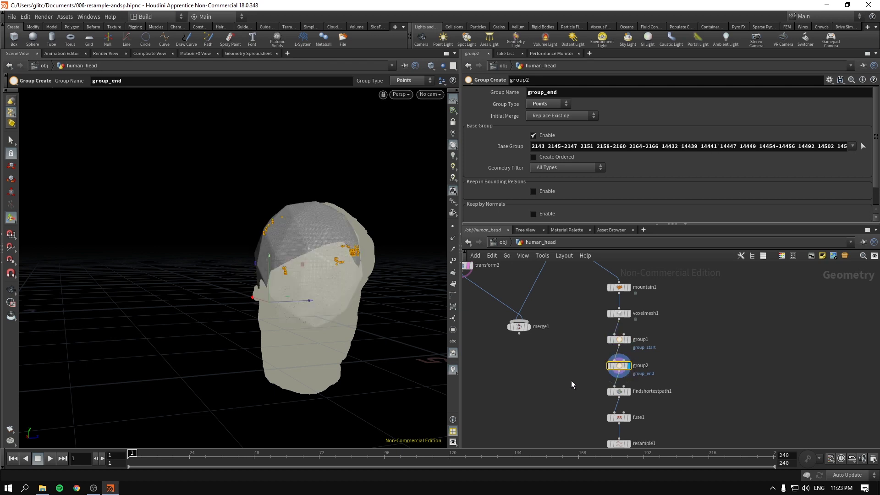
{"action": "left_click", "coordinate": [793, 146]}
{"action": "key", "text": "ctrl+a"}
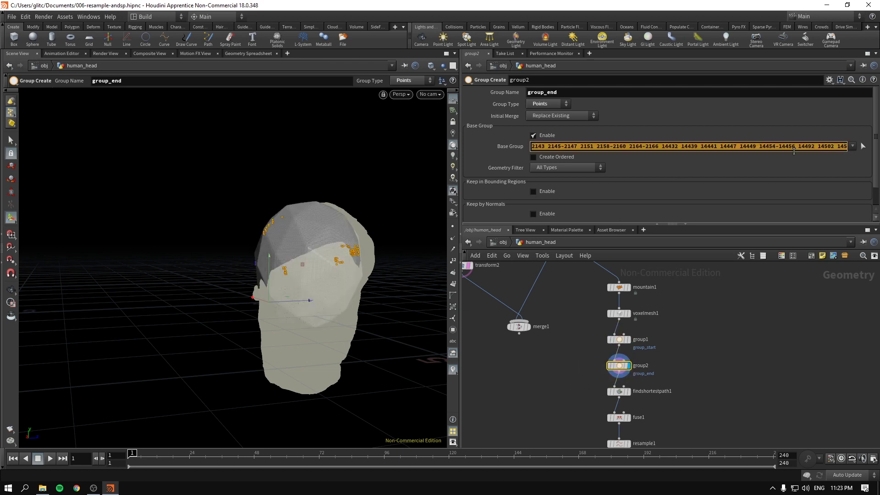
{"action": "key", "text": "BackSpace"}
{"action": "left_click", "coordinate": [863, 146]}
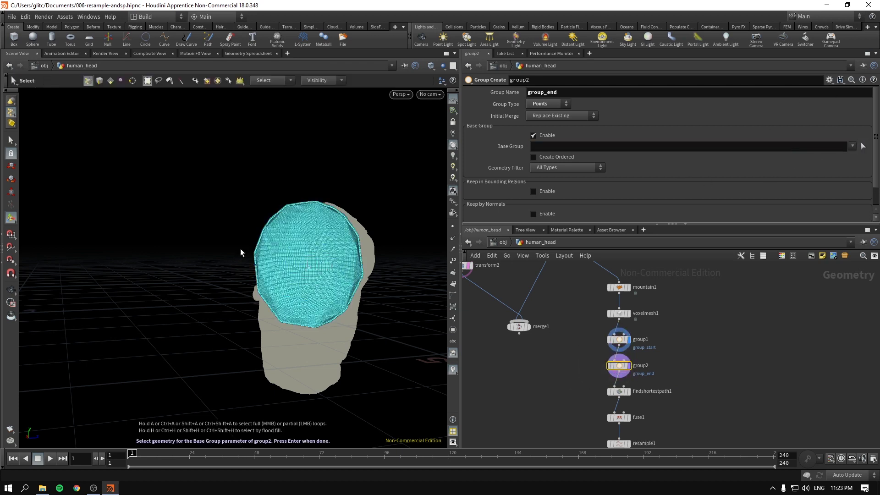
{"action": "left_click_drag", "start_coordinate": [385, 209], "coordinate": [353, 309]}
{"action": "key", "text": "Return"}
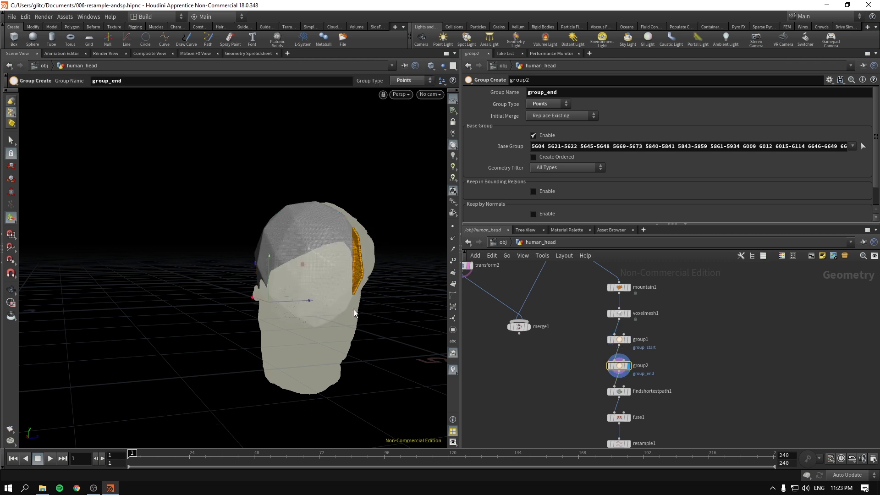
Step: Display findshortestpath1 and set its Output Paths to From each start to any end
{"action": "middle_click_drag", "start_coordinate": [542, 406], "coordinate": [552, 332]}
{"action": "scroll", "coordinate": [574, 345], "scroll_direction": "up", "scroll_amount": 1}
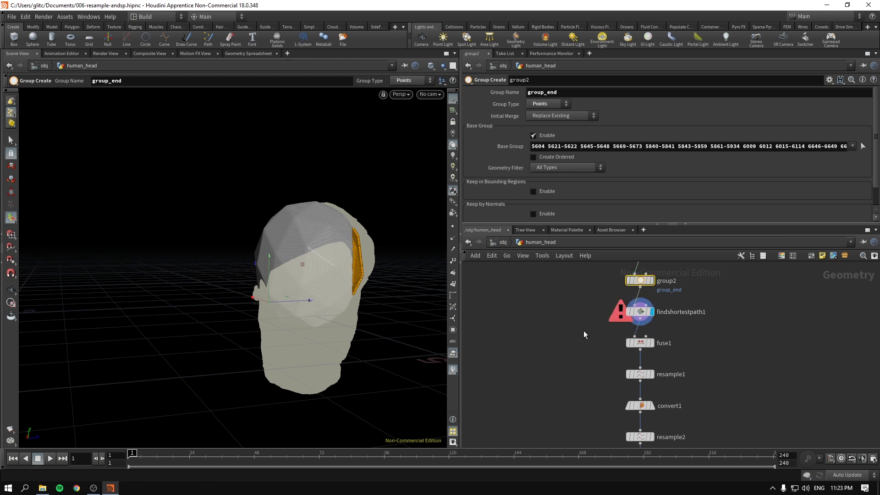
{"action": "left_click_drag", "start_coordinate": [668, 300], "coordinate": [590, 332]}
{"action": "left_click", "coordinate": [707, 322]}
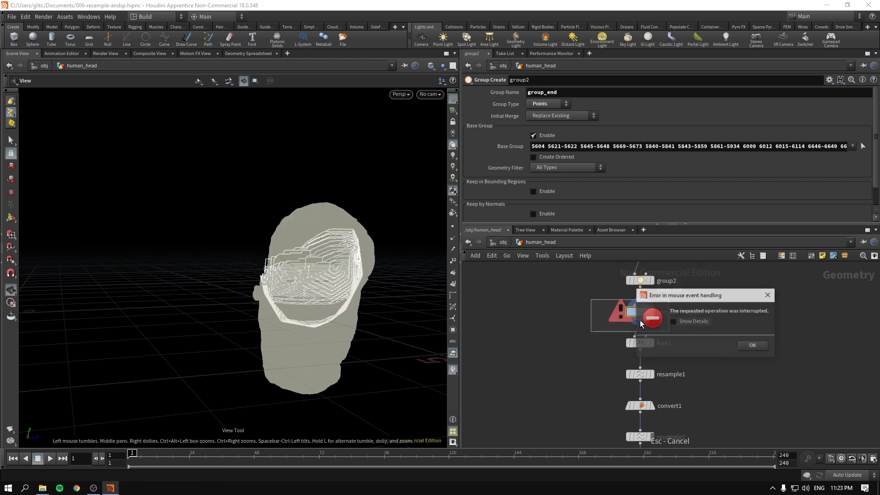
{"action": "left_click", "coordinate": [755, 346]}
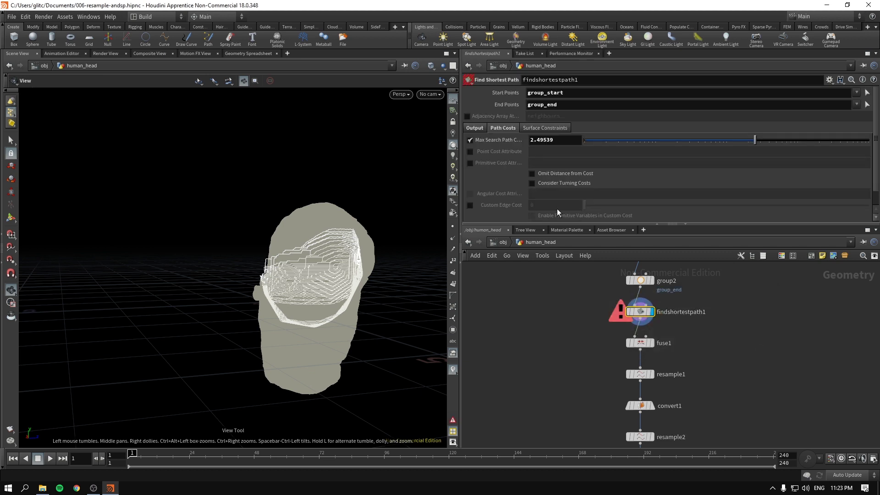
{"action": "left_click", "coordinate": [473, 128]}
{"action": "left_click", "coordinate": [580, 140]}
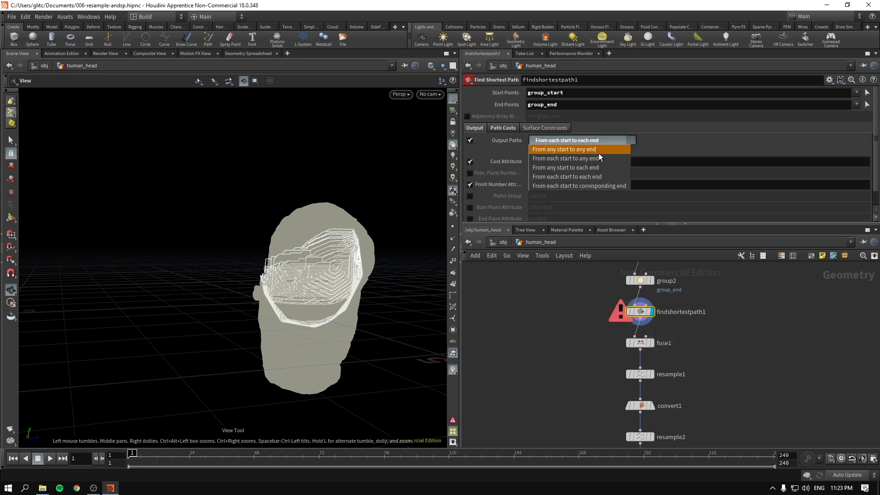
{"action": "left_click", "coordinate": [609, 158]}
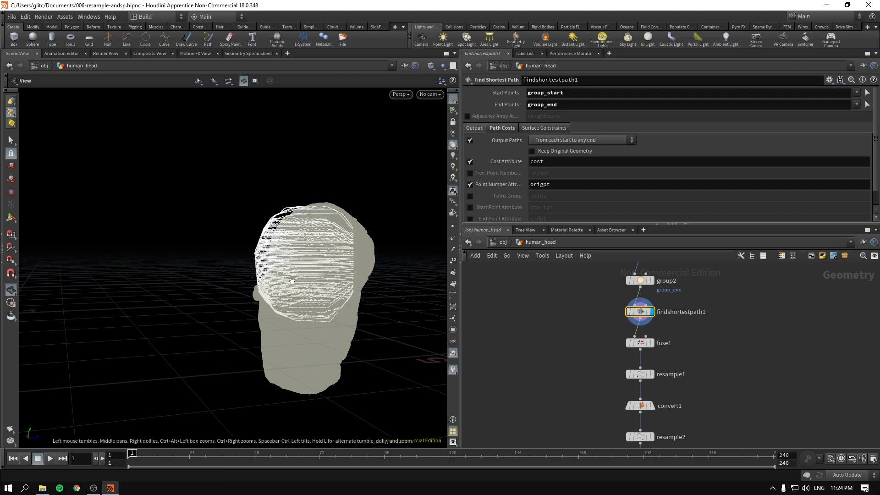
Step: Display convert1 and resample2 in turn to check the path curves around the head
{"action": "mouse_move", "coordinate": [287, 274]}
{"action": "left_mouse_down"}
{"action": "mouse_move", "coordinate": [349, 281]}
{"action": "mouse_move", "coordinate": [273, 277]}
{"action": "left_mouse_up"}
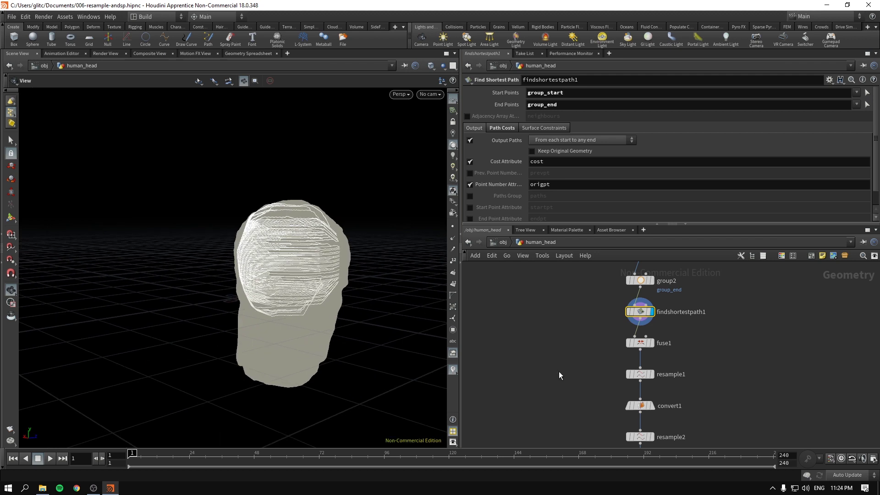
{"action": "middle_click_drag", "start_coordinate": [559, 371], "coordinate": [542, 331]}
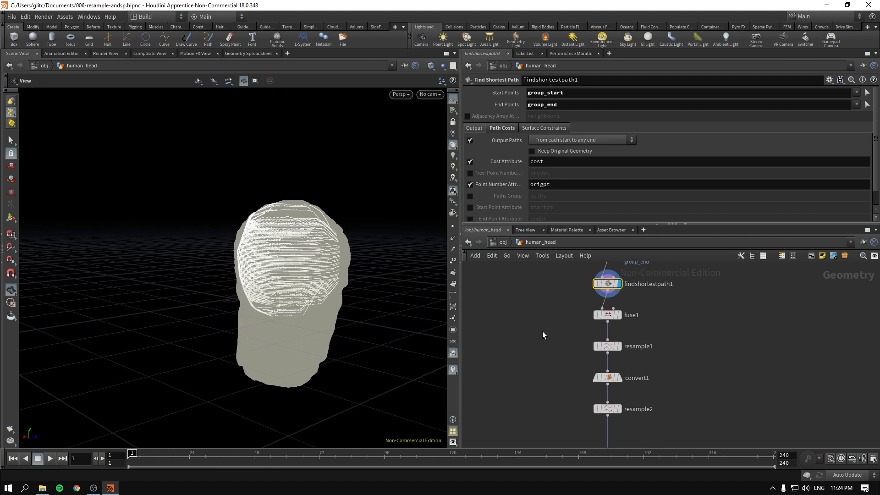
{"action": "middle_click_drag", "start_coordinate": [541, 388], "coordinate": [531, 369]}
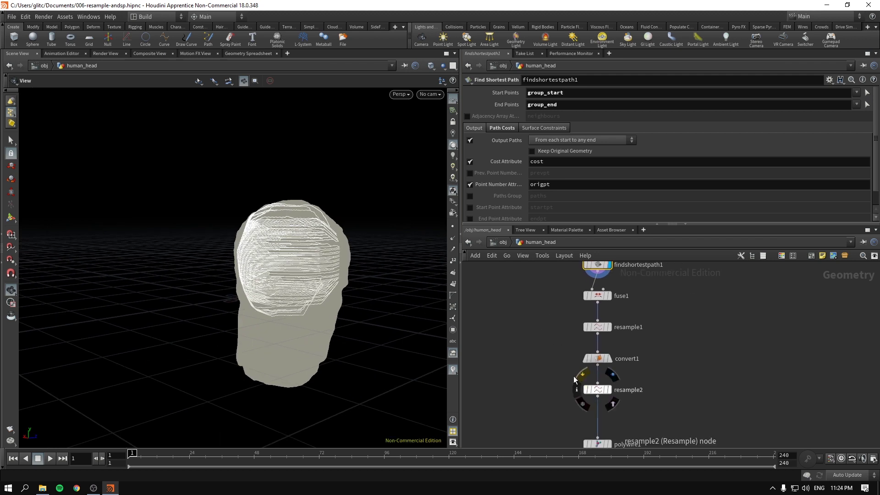
{"action": "left_click", "coordinate": [610, 359]}
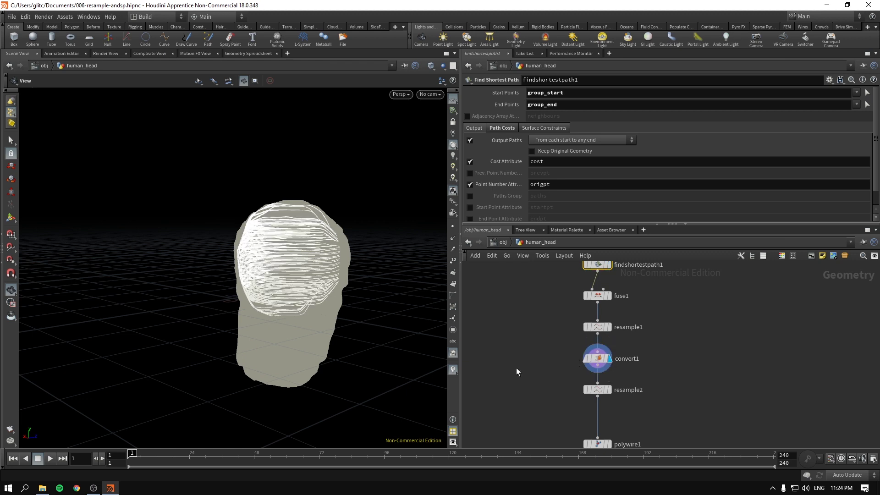
{"action": "left_click_drag", "start_coordinate": [526, 366], "coordinate": [610, 364]}
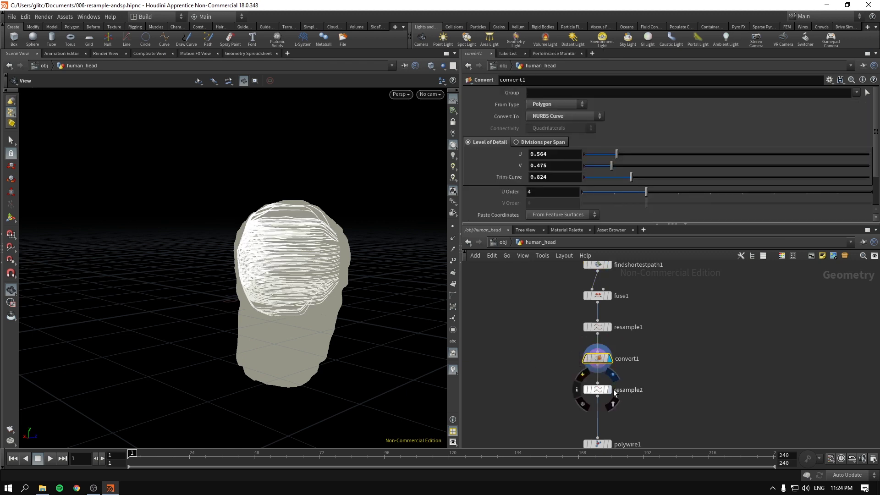
{"action": "left_click_drag", "start_coordinate": [535, 414], "coordinate": [623, 387]}
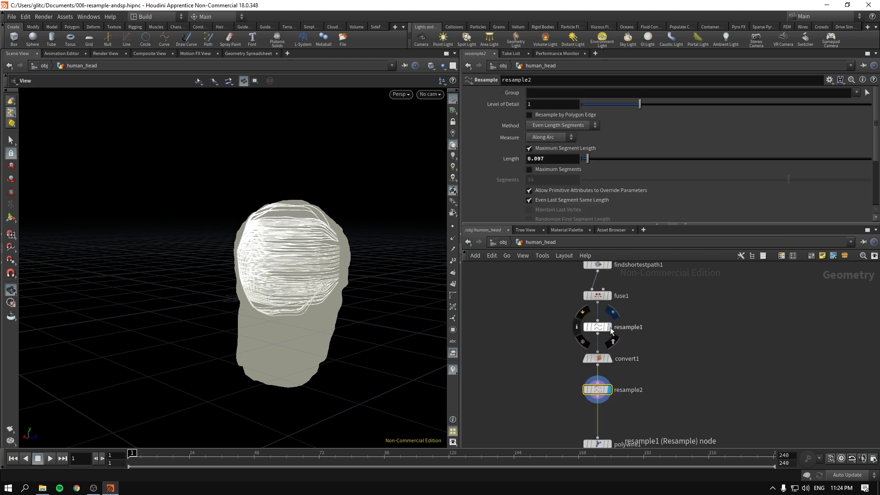
Step: Display resample1 and set its segment Length to 0.183 and maximum Segments to 7
{"action": "left_click", "coordinate": [602, 325]}
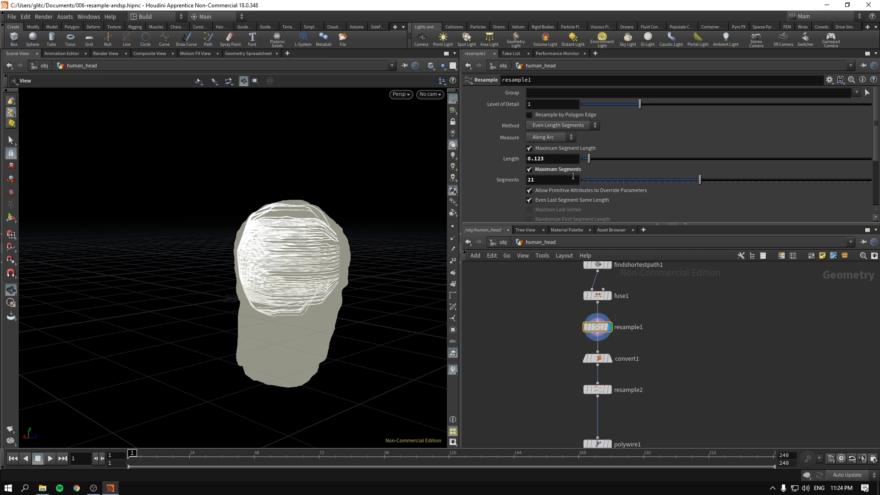
{"action": "left_click_drag", "start_coordinate": [589, 160], "coordinate": [607, 158]}
{"action": "left_click_drag", "start_coordinate": [700, 180], "coordinate": [616, 188]}
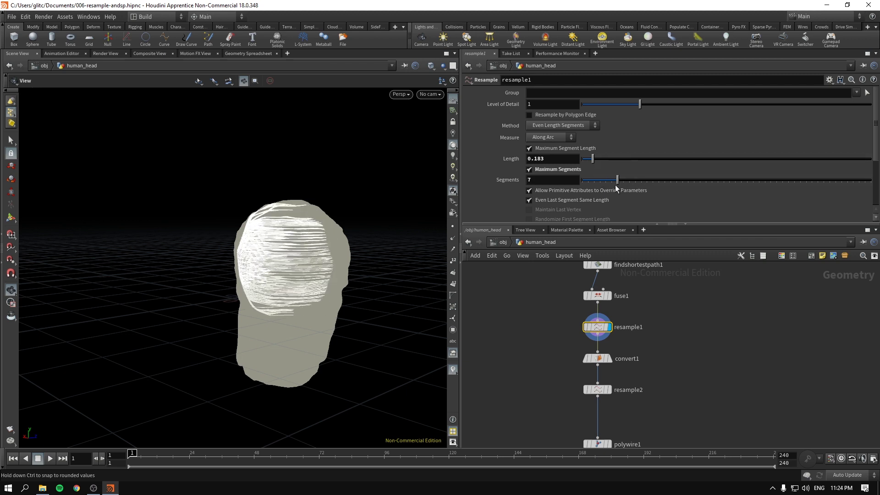
Step: Display convert1 and examine the smoothed NURBS curves on the skull up close
{"action": "left_click_drag", "start_coordinate": [535, 352], "coordinate": [578, 357]}
{"action": "left_click", "coordinate": [610, 361]}
{"action": "scroll", "coordinate": [343, 309], "scroll_direction": "up", "scroll_amount": 5}
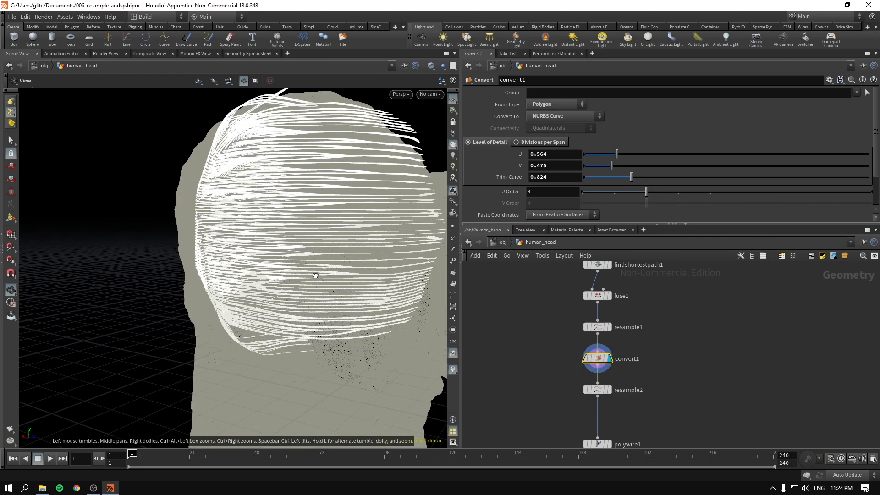
{"action": "left_click_drag", "start_coordinate": [343, 309], "coordinate": [304, 260]}
{"action": "scroll", "coordinate": [337, 267], "scroll_direction": "down", "scroll_amount": 3}
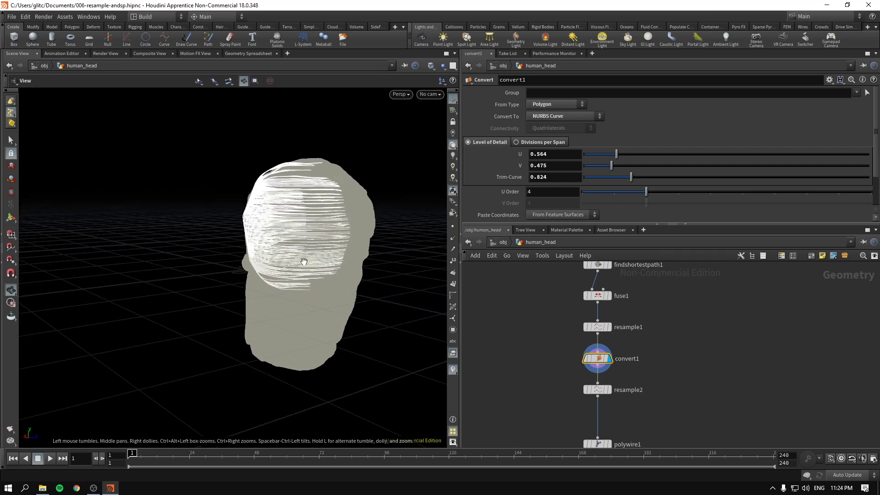
Step: Display resample2 followed by polywire1 and inspect the generated wires around the head
{"action": "middle_click_drag", "start_coordinate": [536, 409], "coordinate": [529, 369]}
{"action": "left_click", "coordinate": [589, 349]}
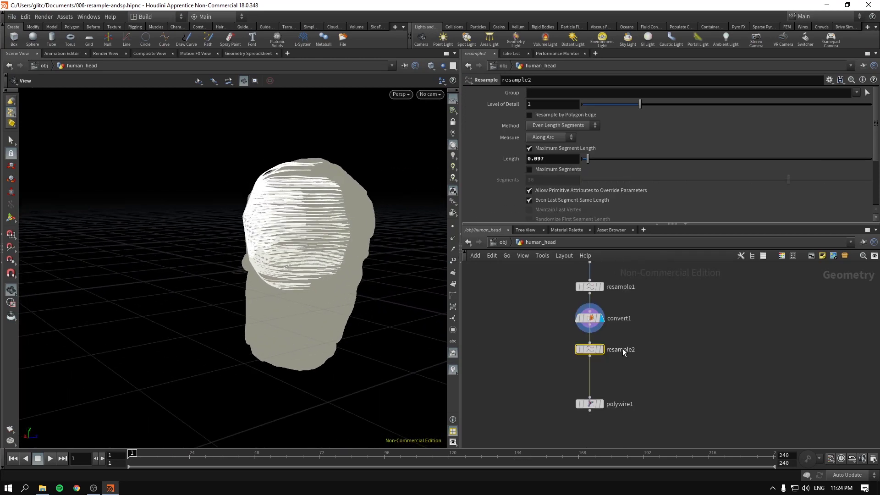
{"action": "middle_click", "coordinate": [590, 352]}
{"action": "left_click", "coordinate": [601, 404]}
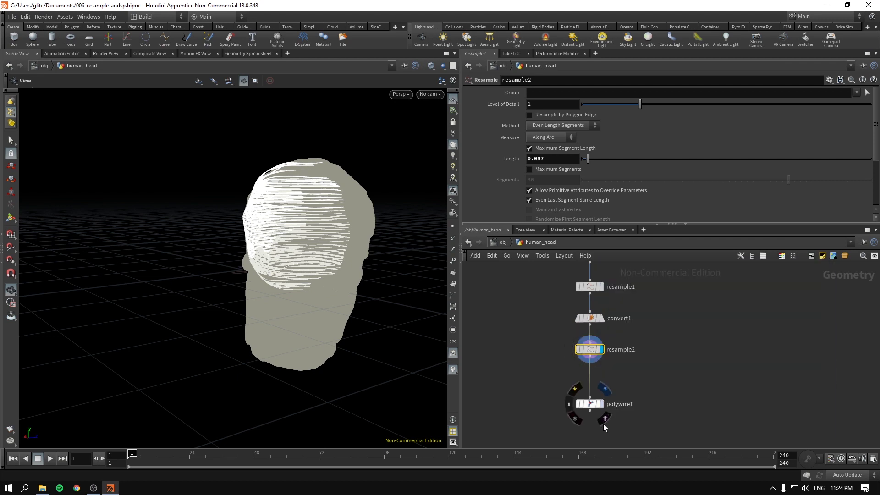
{"action": "left_click", "coordinate": [589, 403]}
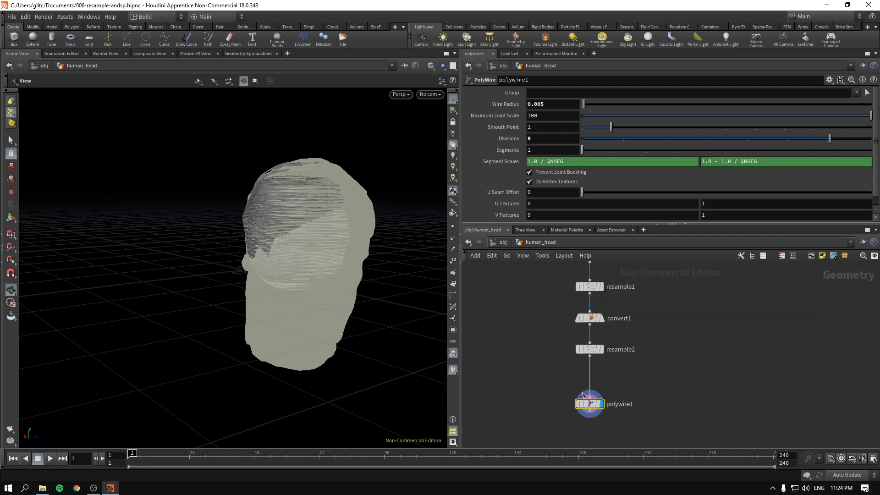
{"action": "left_click_drag", "start_coordinate": [276, 217], "coordinate": [341, 260]}
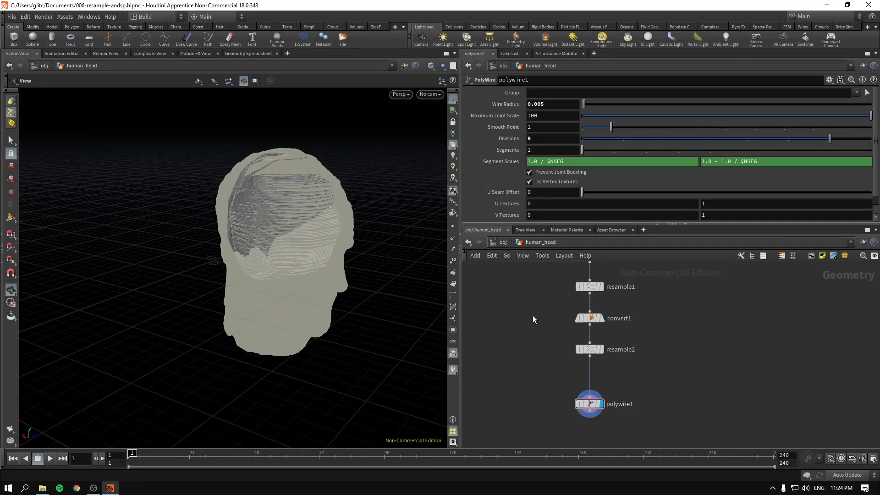
Step: Display the group1 node, clear the base points of group_start, and save the scene
{"action": "middle_click_drag", "start_coordinate": [533, 315], "coordinate": [516, 370]}
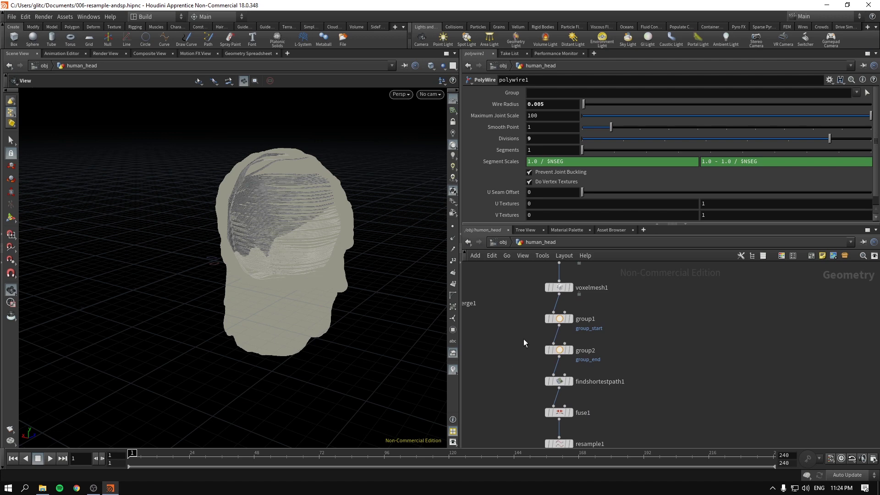
{"action": "left_click", "coordinate": [558, 319]}
{"action": "left_click", "coordinate": [569, 319]}
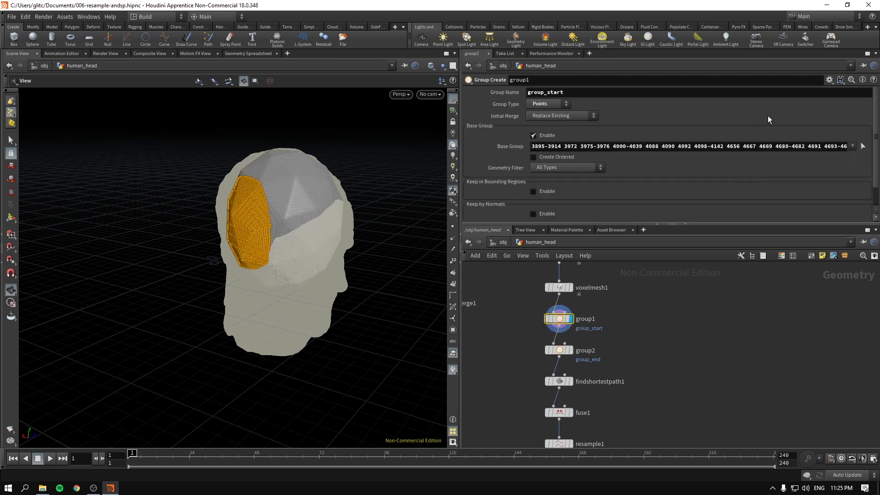
{"action": "left_click", "coordinate": [807, 146]}
{"action": "key", "text": "ctrl+a"}
{"action": "key", "text": "ctrl+s"}
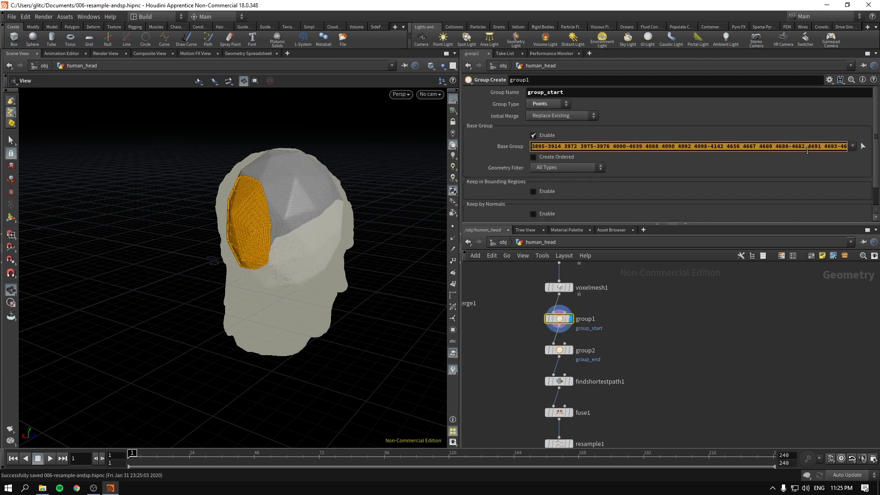
{"action": "key", "text": "BackSpace"}
{"action": "key", "text": "Return"}
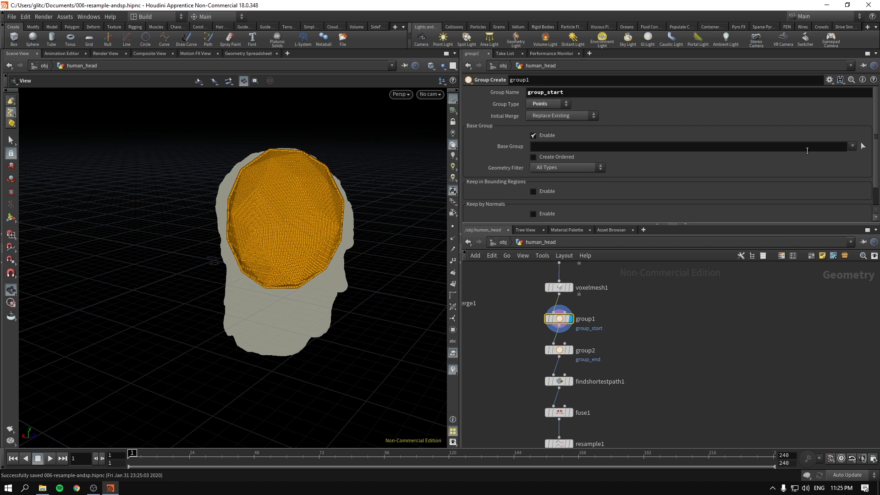
Step: Pick six small point patches scattered across the skull mesh as the new group_start base group
{"action": "left_click", "coordinate": [862, 146]}
{"action": "left_click", "coordinate": [243, 211]}
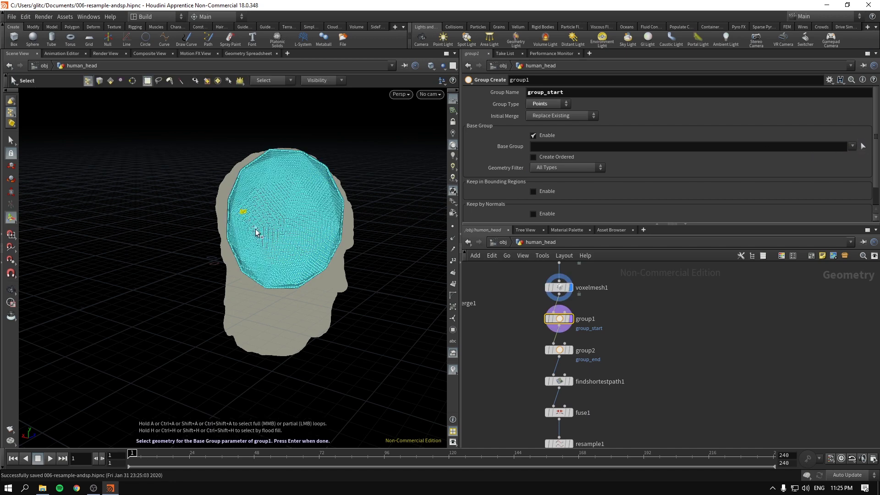
{"action": "left_click", "coordinate": [255, 232], "text": "shift"}
{"action": "left_click", "coordinate": [313, 231], "text": "shift"}
{"action": "left_click", "coordinate": [295, 213], "text": "shift"}
{"action": "left_click", "coordinate": [288, 256], "text": "shift"}
{"action": "left_click", "coordinate": [270, 278], "text": "shift"}
{"action": "key", "text": "Return"}
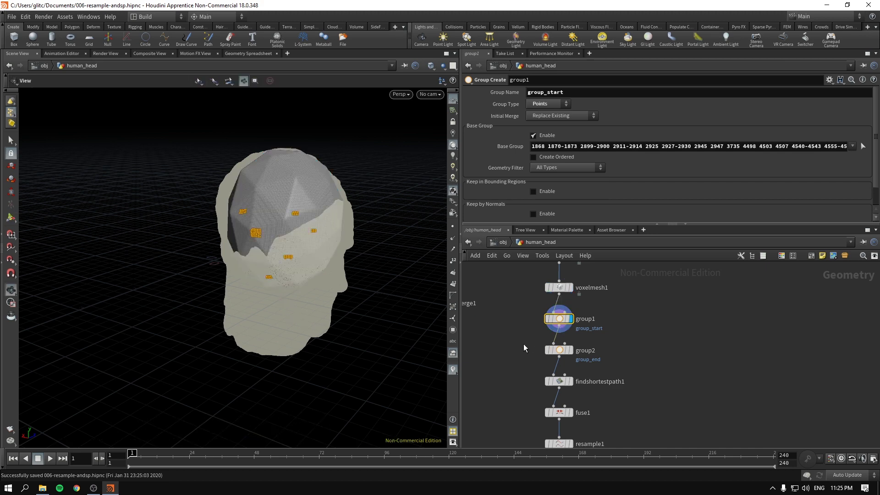
Step: Display the group2 node and clear the base points of group_end
{"action": "left_click", "coordinate": [571, 351]}
{"action": "left_click", "coordinate": [570, 351]}
{"action": "left_click_drag", "start_coordinate": [342, 249], "coordinate": [245, 247]}
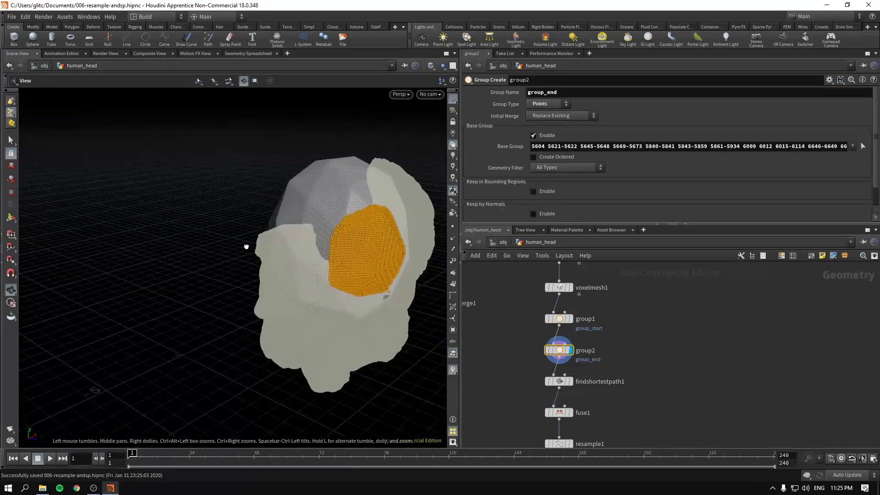
{"action": "triple_click", "coordinate": [788, 148]}
{"action": "key", "text": "BackSpace"}
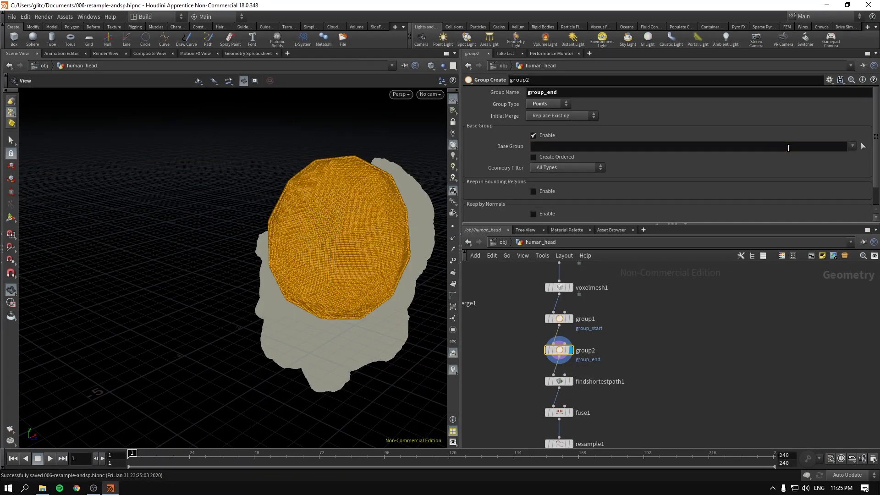
Step: Try to pick about ten small point patches along one side of the skull mesh for group_end
{"action": "left_click", "coordinate": [863, 146]}
{"action": "left_click", "coordinate": [363, 250]}
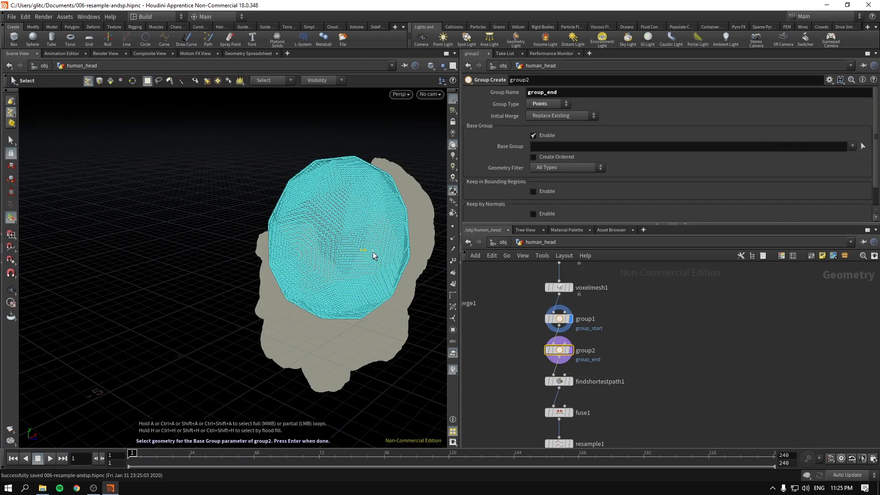
{"action": "left_click", "coordinate": [382, 242], "text": "shift"}
{"action": "left_click", "coordinate": [377, 264], "text": "shift"}
{"action": "left_click", "coordinate": [366, 285], "text": "shift"}
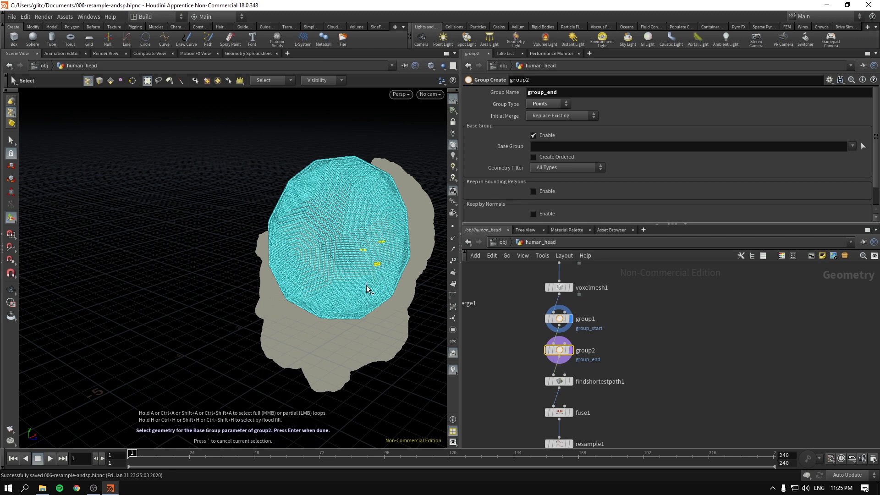
{"action": "left_click", "coordinate": [364, 305], "text": "shift"}
{"action": "left_click", "coordinate": [355, 314], "text": "shift"}
{"action": "left_click", "coordinate": [394, 211], "text": "shift"}
{"action": "left_click", "coordinate": [401, 228], "text": "shift"}
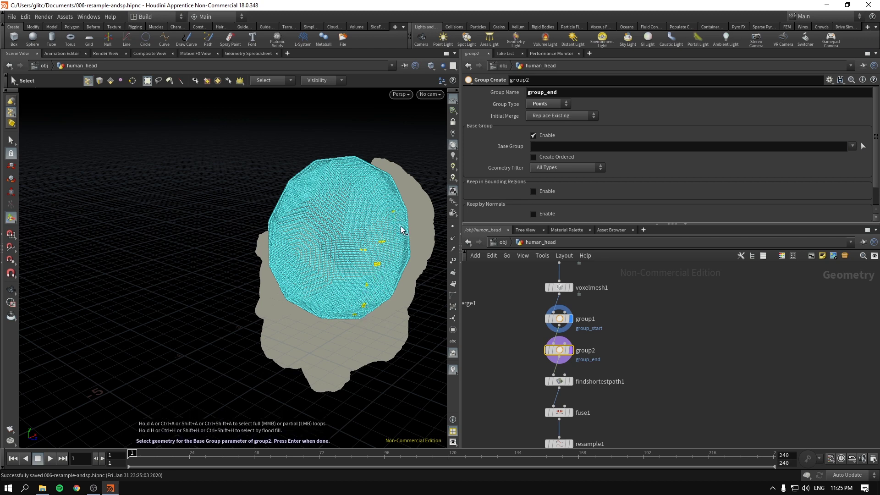
{"action": "left_click", "coordinate": [399, 251], "text": "shift"}
{"action": "left_click", "coordinate": [339, 287], "text": "shift"}
{"action": "key", "text": "Return"}
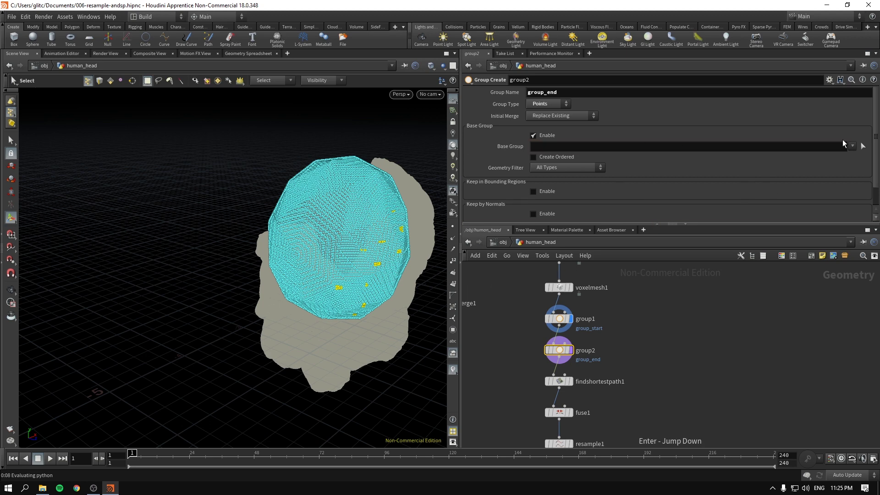
Step: Repick scattered point patches on the skull mesh for group_end and return inside the human_head network
{"action": "left_click", "coordinate": [863, 147]}
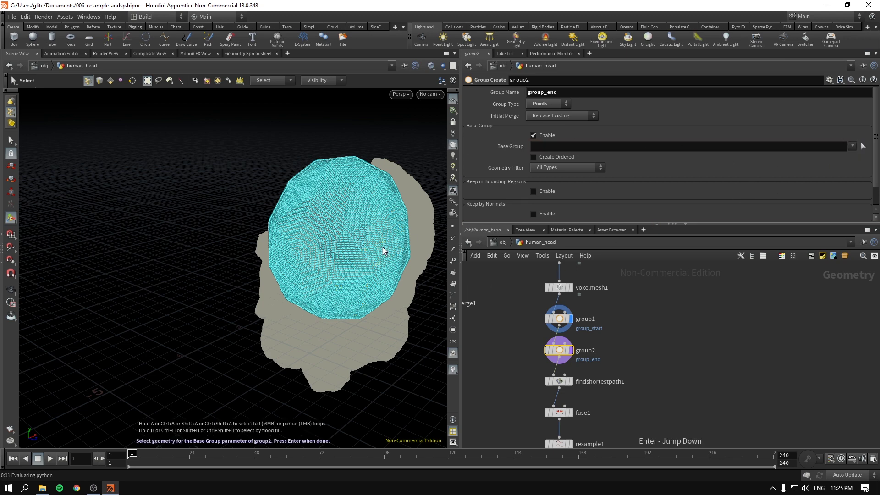
{"action": "left_click", "coordinate": [351, 263]}
{"action": "left_click", "coordinate": [350, 281], "text": "shift"}
{"action": "left_click", "coordinate": [359, 297], "text": "shift"}
{"action": "left_click_drag", "start_coordinate": [376, 297], "coordinate": [391, 282], "text": "shift"}
{"action": "left_click_drag", "start_coordinate": [392, 270], "coordinate": [395, 234], "text": "shift"}
{"action": "key", "text": "u"}
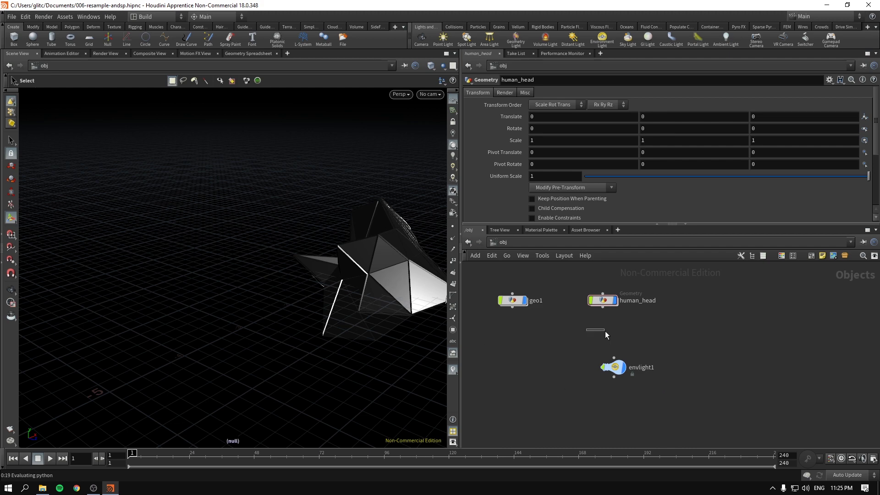
{"action": "left_click_drag", "start_coordinate": [605, 330], "coordinate": [603, 304]}
{"action": "double_click", "coordinate": [603, 301]}
Step: Display findshortestpath1 and inspect the paths between the new start and end points
{"action": "left_click_drag", "start_coordinate": [528, 348], "coordinate": [612, 322]}
{"action": "mouse_move", "coordinate": [610, 362]}
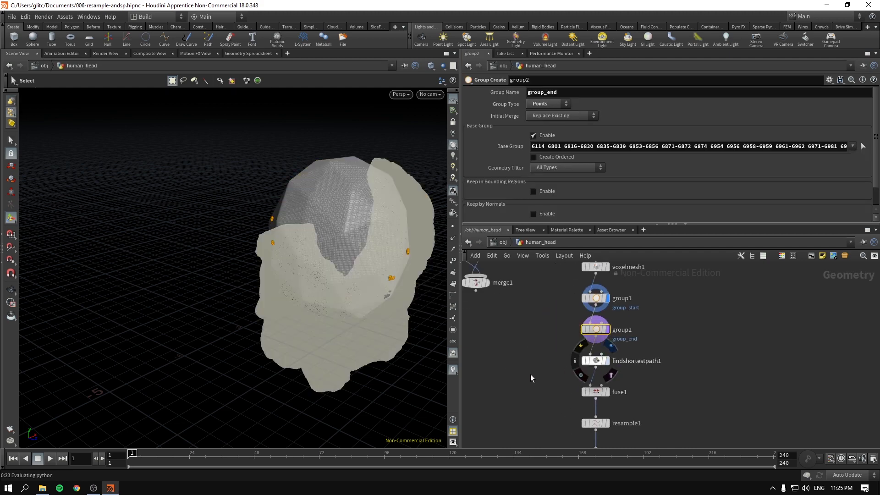
{"action": "left_click_drag", "start_coordinate": [530, 375], "coordinate": [640, 354]}
{"action": "left_click_drag", "start_coordinate": [339, 290], "coordinate": [351, 280], "text": "alt"}
{"action": "left_click", "coordinate": [581, 146]}
{"action": "left_click", "coordinate": [576, 175]}
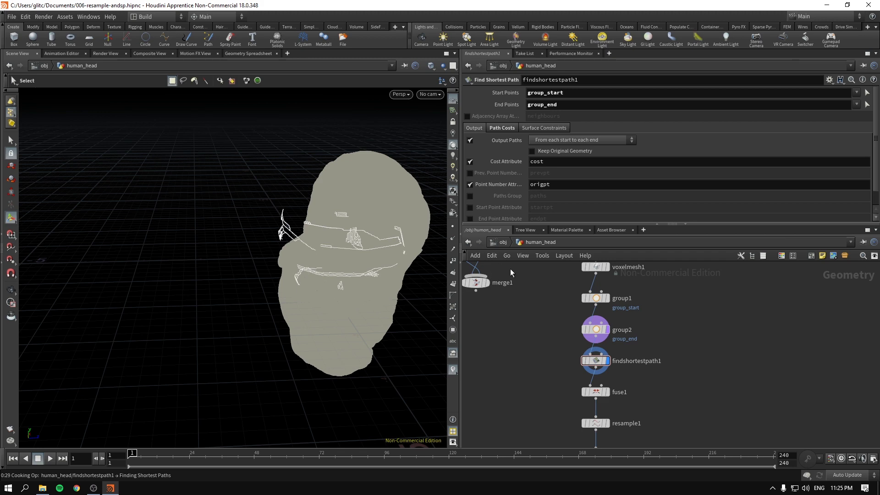
{"action": "left_click_drag", "start_coordinate": [321, 249], "coordinate": [339, 234], "text": "alt"}
Step: Disable the maximum search path cost on findshortestpath1 and view the paths around the head
{"action": "left_click", "coordinate": [504, 128]}
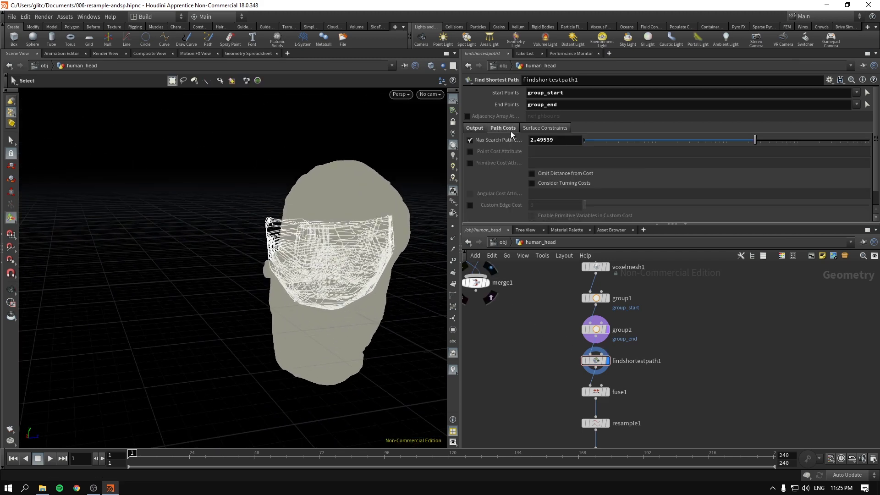
{"action": "left_click", "coordinate": [470, 140]}
{"action": "left_click", "coordinate": [470, 140]}
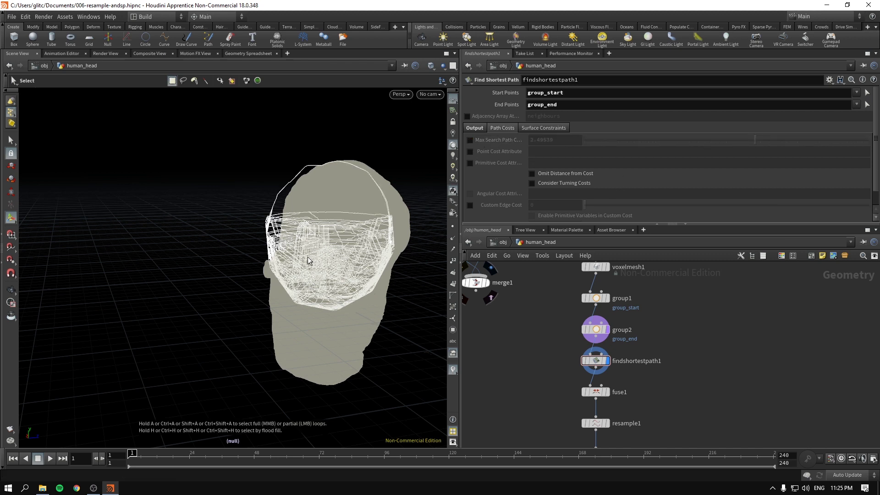
{"action": "key", "text": "Escape"}
{"action": "mouse_move", "coordinate": [319, 250]}
{"action": "left_mouse_down"}
{"action": "mouse_move", "coordinate": [286, 244]}
{"action": "mouse_move", "coordinate": [315, 250]}
{"action": "left_mouse_up"}
Step: Display polywire1 at the end of the chain and inspect the wires around the head
{"action": "middle_click_drag", "start_coordinate": [575, 397], "coordinate": [560, 310]}
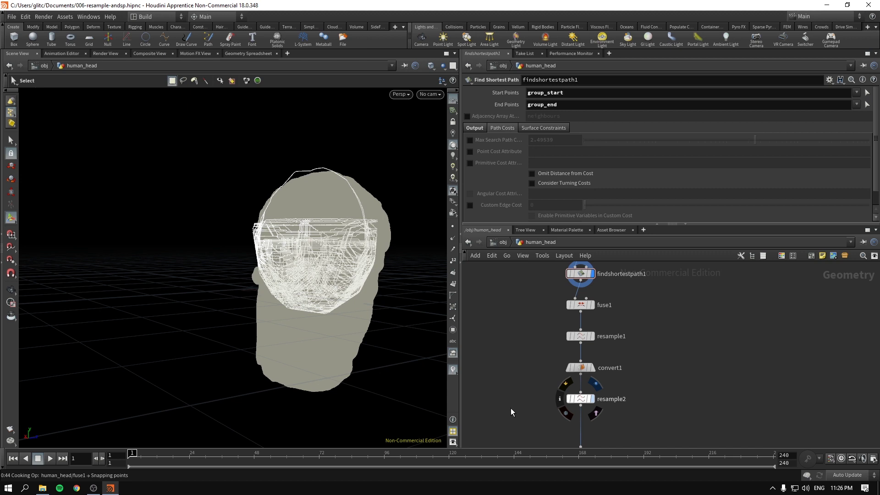
{"action": "middle_click_drag", "start_coordinate": [503, 407], "coordinate": [506, 299]}
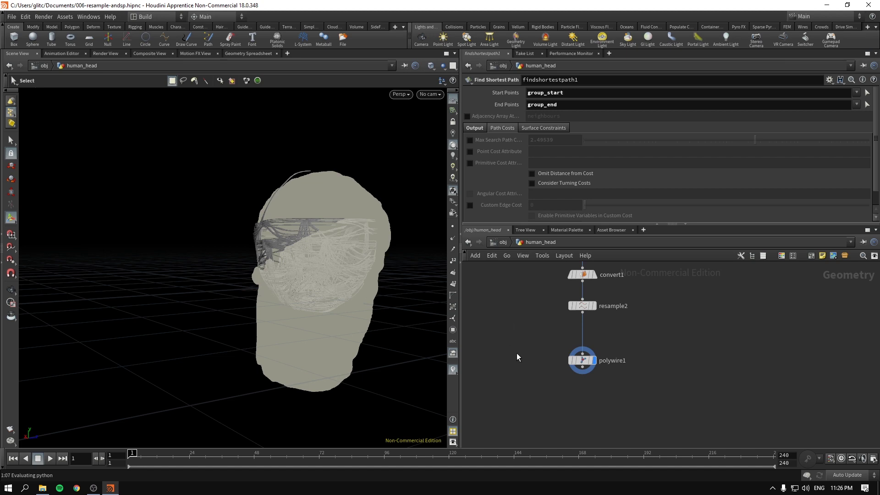
{"action": "key", "text": "Escape"}
{"action": "left_click_drag", "start_coordinate": [278, 269], "coordinate": [262, 287]}
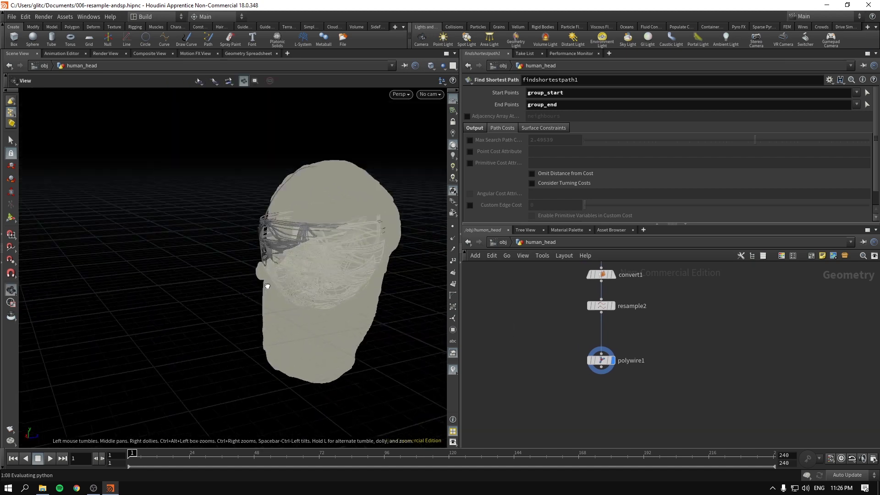
{"action": "key", "text": "s"}
Step: Append a Transform node after polywire1 and set its X rotation to 180
{"action": "left_click", "coordinate": [600, 359]}
{"action": "scroll", "coordinate": [588, 348], "scroll_direction": "down", "scroll_amount": 2}
{"action": "key", "text": "Tab"}
{"action": "type", "text": "trans"}
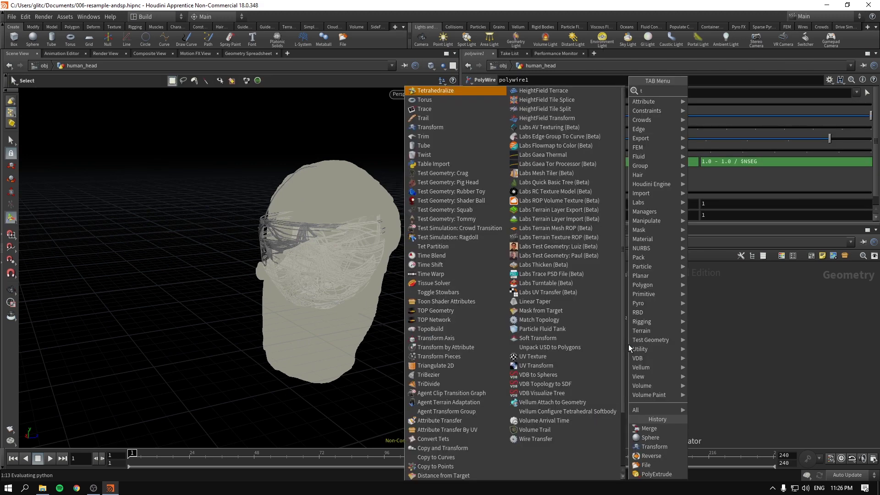
{"action": "key", "text": "Return"}
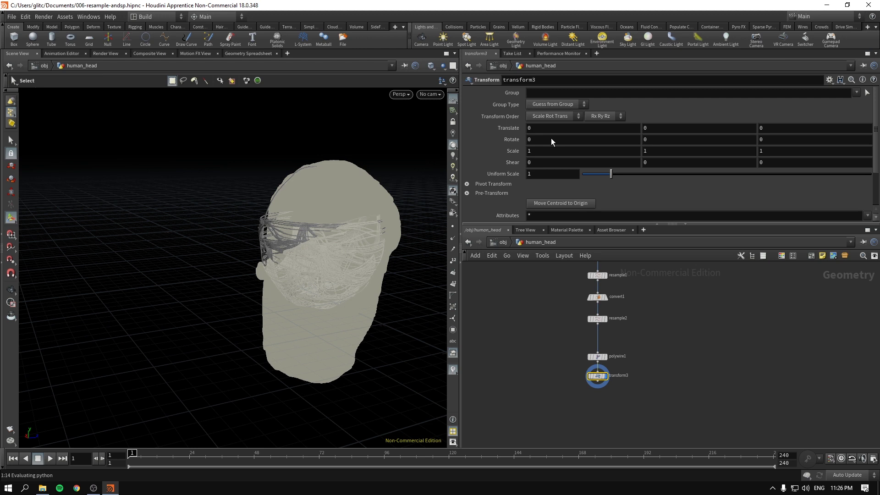
{"action": "left_click", "coordinate": [562, 139]}
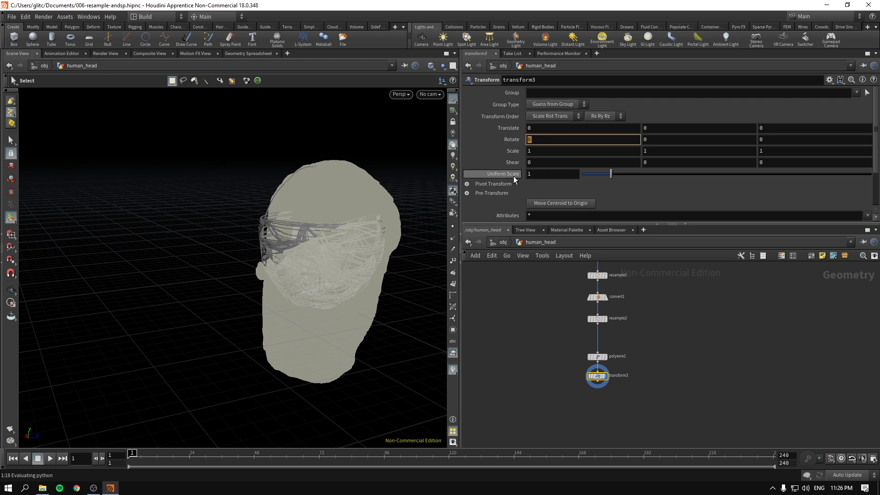
{"action": "type", "text": "180"}
{"action": "key", "text": "Return"}
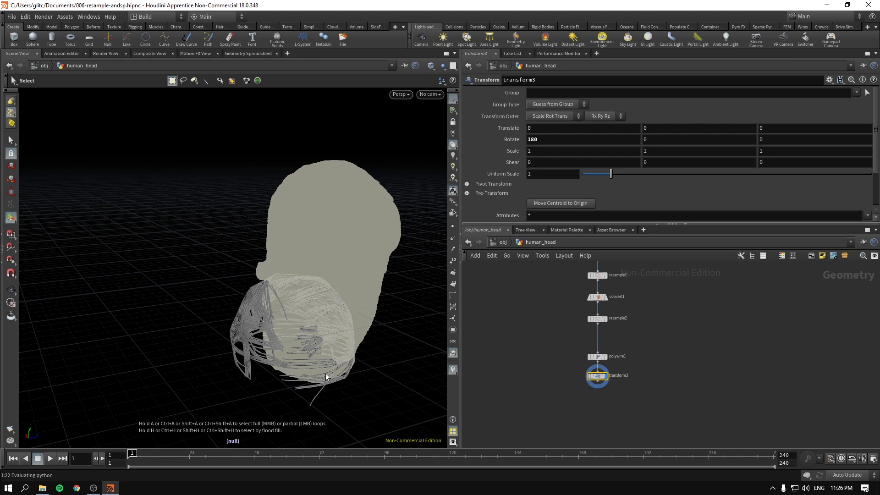
Step: Move the rotated wires back over the skull, translating transform3 by about 1.726 in Y and 0.578 in Z
{"action": "key", "text": "u"}
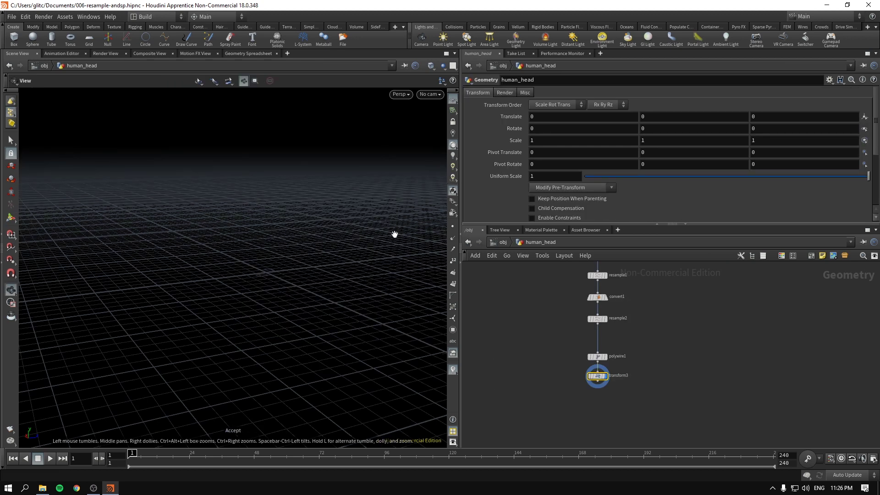
{"action": "left_click_drag", "start_coordinate": [549, 364], "coordinate": [605, 378]}
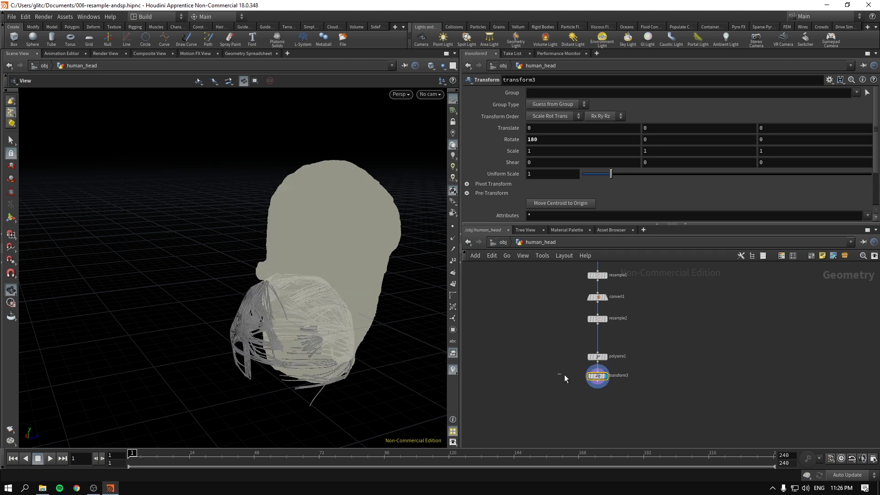
{"action": "key", "text": "Return"}
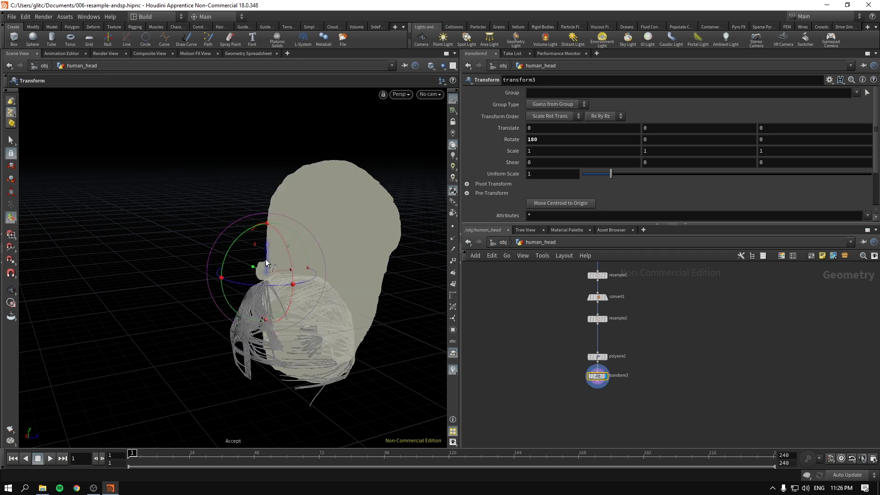
{"action": "left_click_drag", "start_coordinate": [266, 260], "coordinate": [277, 154]}
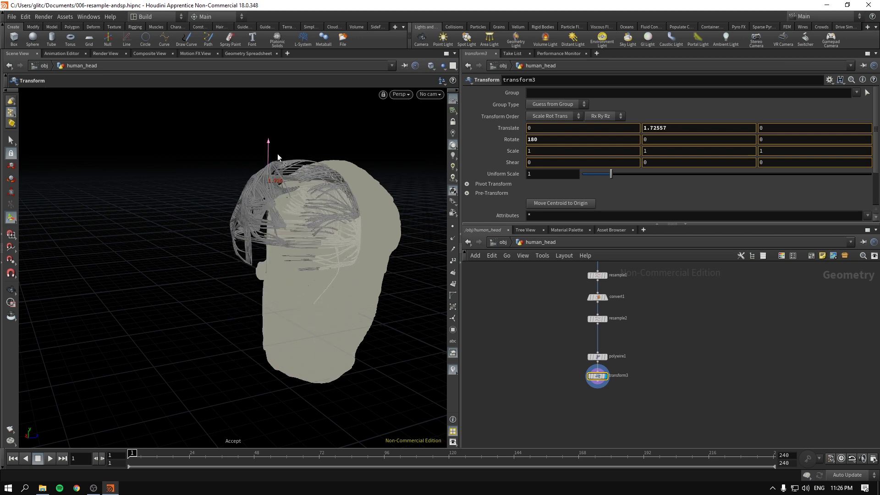
{"action": "key", "text": "r"}
{"action": "left_click_drag", "start_coordinate": [321, 227], "coordinate": [287, 192]}
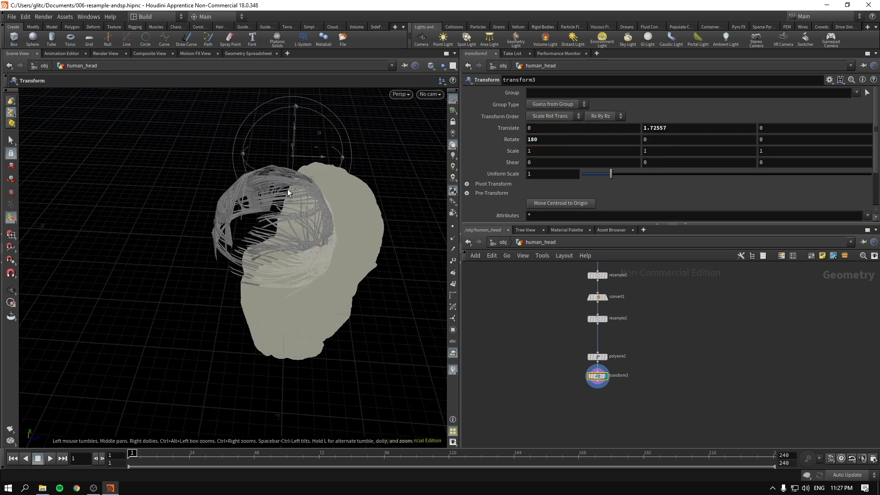
{"action": "left_click_drag", "start_coordinate": [321, 158], "coordinate": [349, 158]}
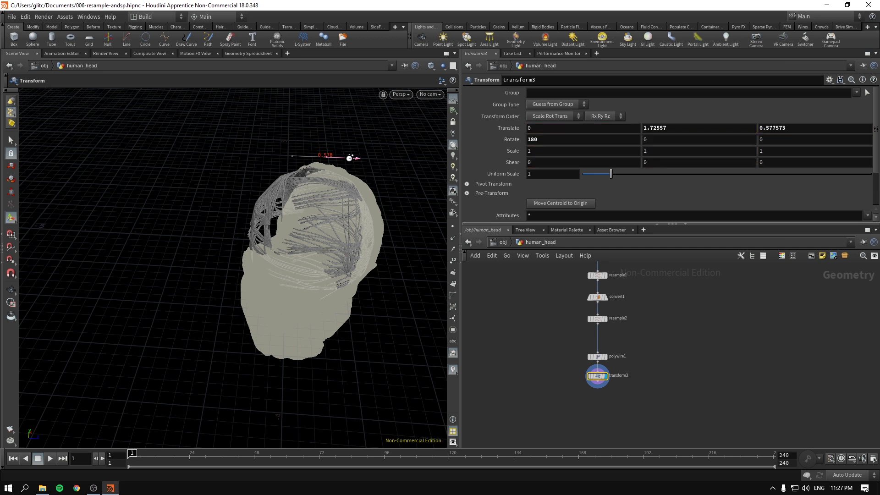
Step: Move the merge1 node down the network, level with the end of the wire chain
{"action": "scroll", "coordinate": [555, 378], "scroll_direction": "down", "scroll_amount": 4}
{"action": "middle_click_drag", "start_coordinate": [549, 367], "coordinate": [565, 377]}
{"action": "scroll", "coordinate": [537, 346], "scroll_direction": "up", "scroll_amount": 3}
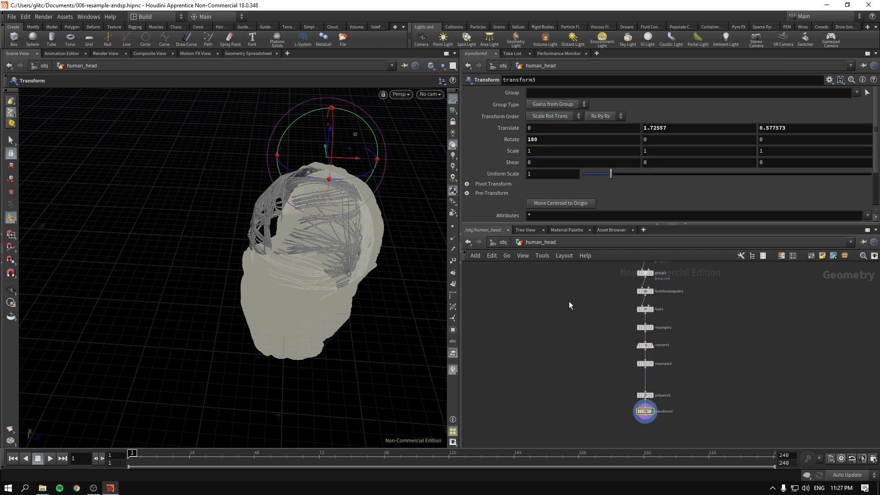
{"action": "scroll", "coordinate": [569, 303], "scroll_direction": "down", "scroll_amount": 2}
{"action": "middle_click_drag", "start_coordinate": [560, 324], "coordinate": [559, 375]}
{"action": "scroll", "coordinate": [558, 374], "scroll_direction": "down", "scroll_amount": 1}
{"action": "left_click_drag", "start_coordinate": [569, 323], "coordinate": [549, 430]}
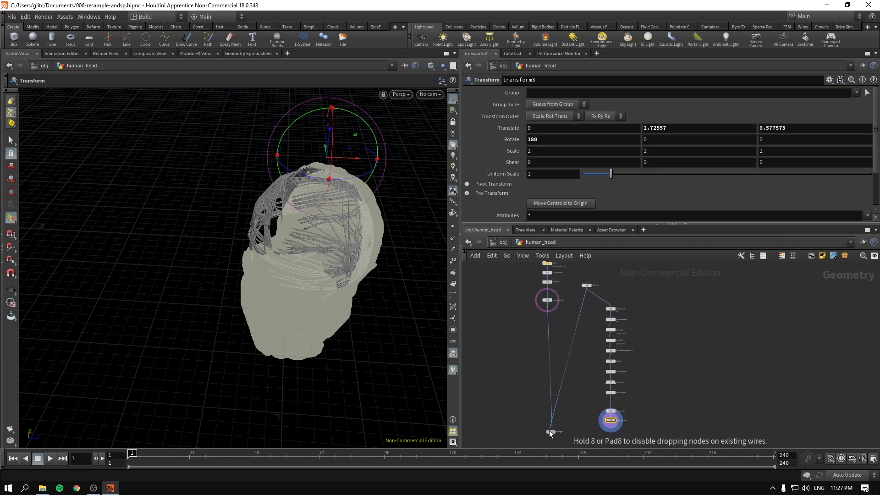
Step: Connect the transform3 output to merge1 and display the merge
{"action": "scroll", "coordinate": [572, 424], "scroll_direction": "up", "scroll_amount": 3}
{"action": "middle_click_drag", "start_coordinate": [581, 392], "coordinate": [563, 356]}
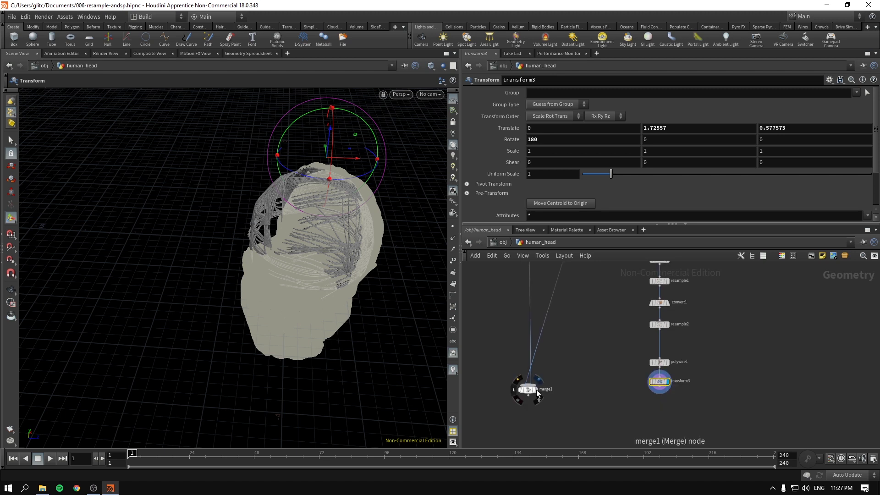
{"action": "left_click_drag", "start_coordinate": [658, 387], "coordinate": [539, 394]}
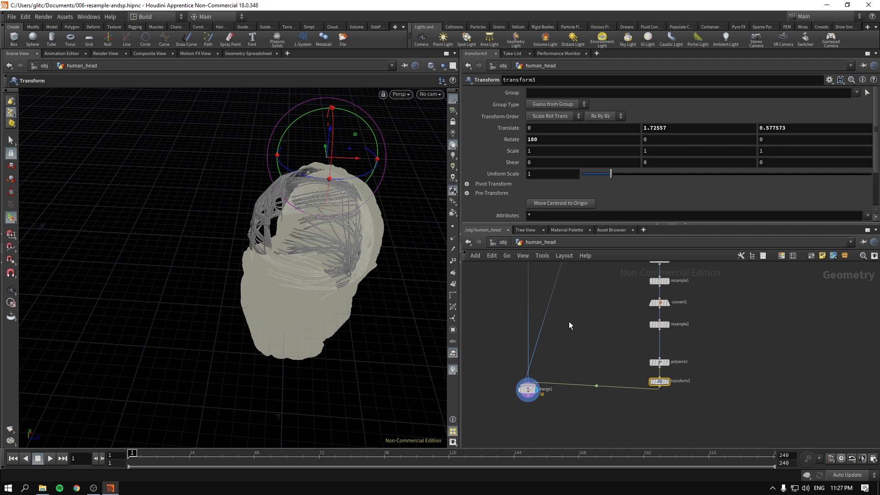
Step: Cut the diagonal wire that feeds merge1 from the upper network, keeping its vertical and transform3 inputs
{"action": "middle_click_drag", "start_coordinate": [576, 320], "coordinate": [577, 350]}
{"action": "key", "text": "y"}
{"action": "mouse_move", "coordinate": [580, 343]}
{"action": "left_mouse_down"}
{"action": "mouse_move", "coordinate": [567, 322]}
{"action": "mouse_move", "coordinate": [579, 347]}
{"action": "mouse_move", "coordinate": [575, 331]}
{"action": "left_mouse_up"}
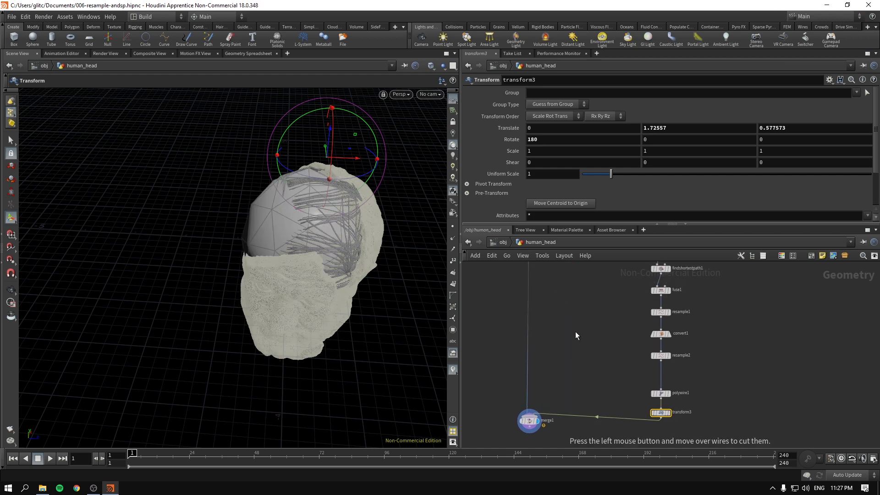
Step: Return to the object level and inspect the merged head and skull wires from the front
{"action": "left_click", "coordinate": [499, 242]}
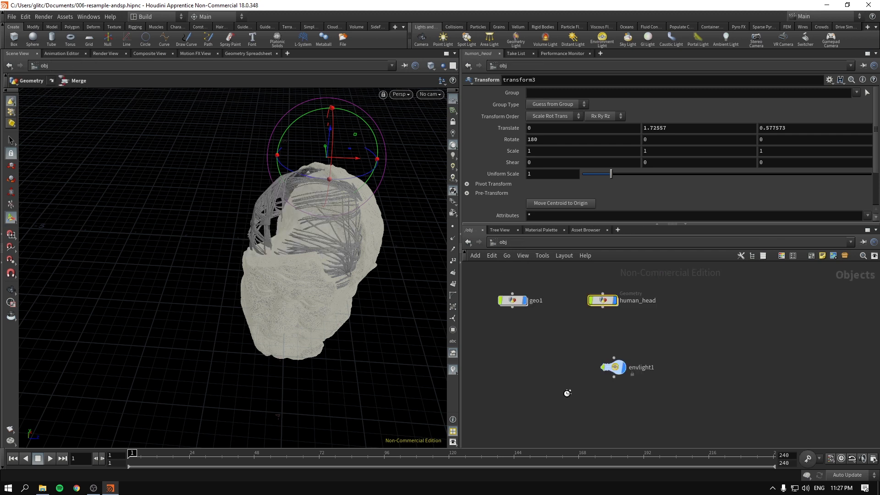
{"action": "key", "text": "Escape"}
{"action": "left_click_drag", "start_coordinate": [329, 295], "coordinate": [342, 264]}
{"action": "key", "text": "Return"}
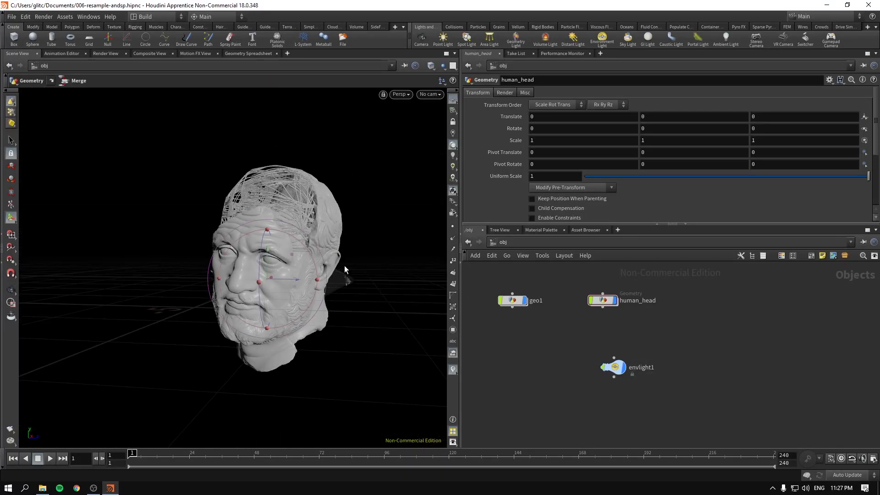
{"action": "double_click", "coordinate": [596, 302]}
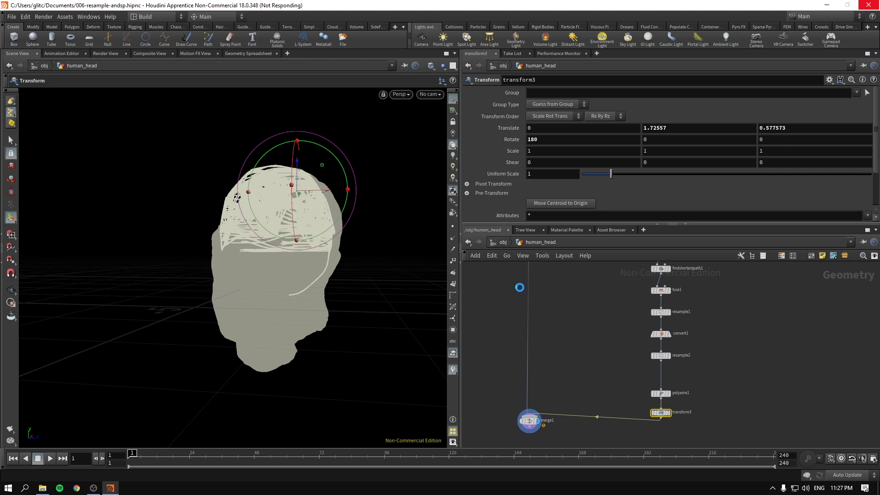
{"action": "key", "text": "u"}
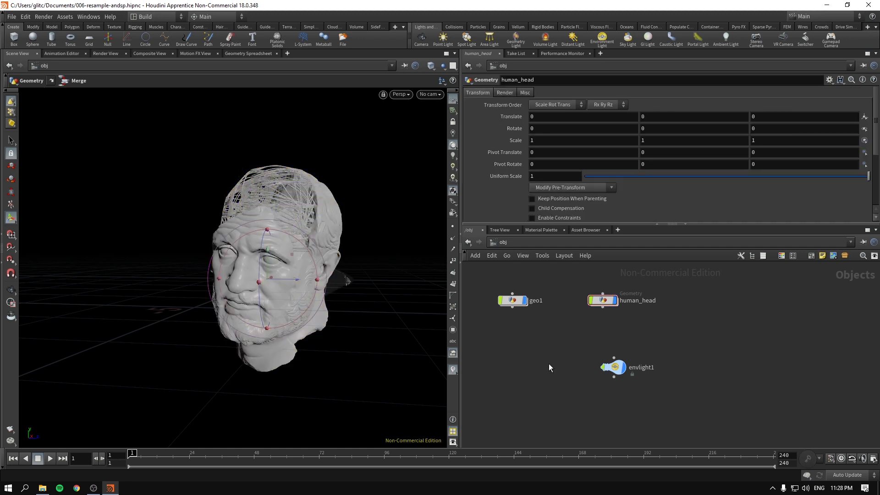
Step: Hide the geo1 object and spread out the geo1, human_head and envlight1 nodes to free space between them
{"action": "left_click", "coordinate": [523, 300]}
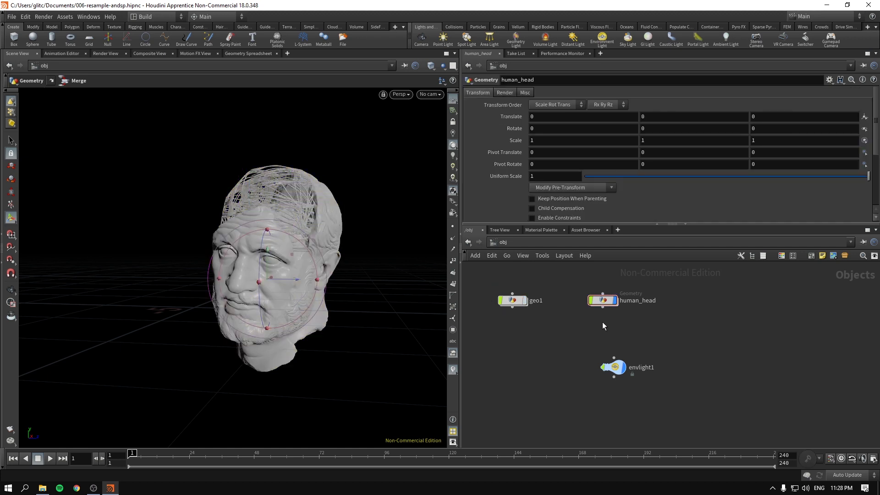
{"action": "left_click_drag", "start_coordinate": [608, 305], "coordinate": [750, 305]}
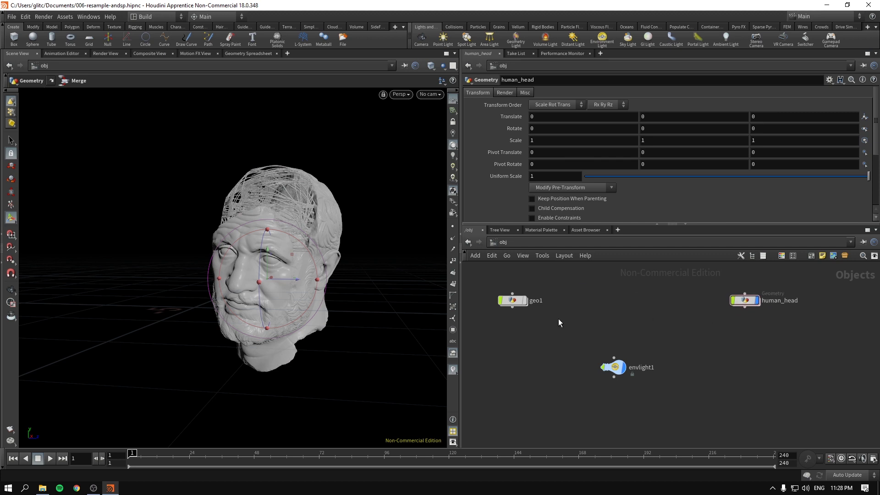
{"action": "left_click", "coordinate": [512, 301]}
{"action": "left_click_drag", "start_coordinate": [512, 302], "coordinate": [542, 301]}
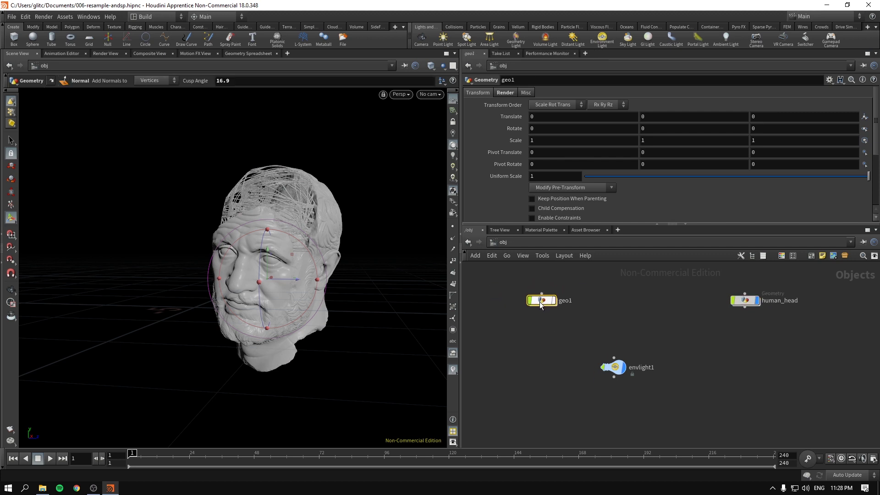
{"action": "mouse_move", "coordinate": [560, 339]}
{"action": "left_mouse_down"}
{"action": "mouse_move", "coordinate": [622, 373]}
{"action": "mouse_move", "coordinate": [727, 383]}
{"action": "left_mouse_up"}
{"action": "left_click_drag", "start_coordinate": [512, 286], "coordinate": [583, 345]}
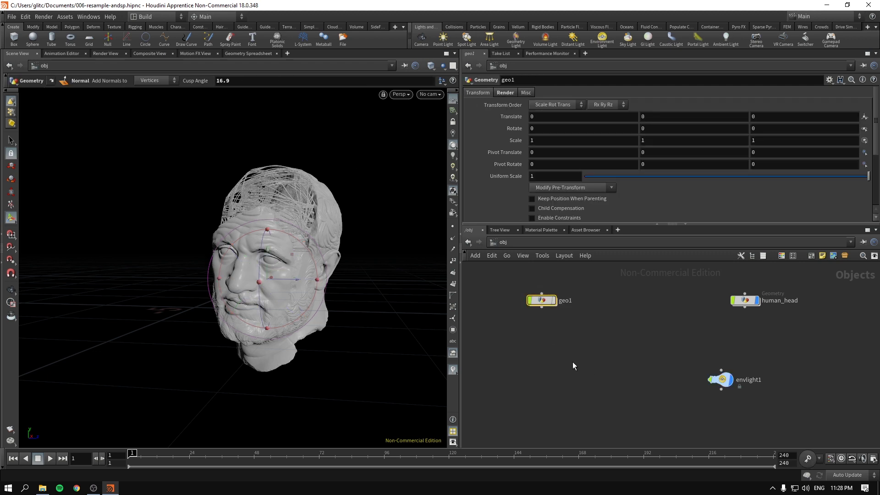